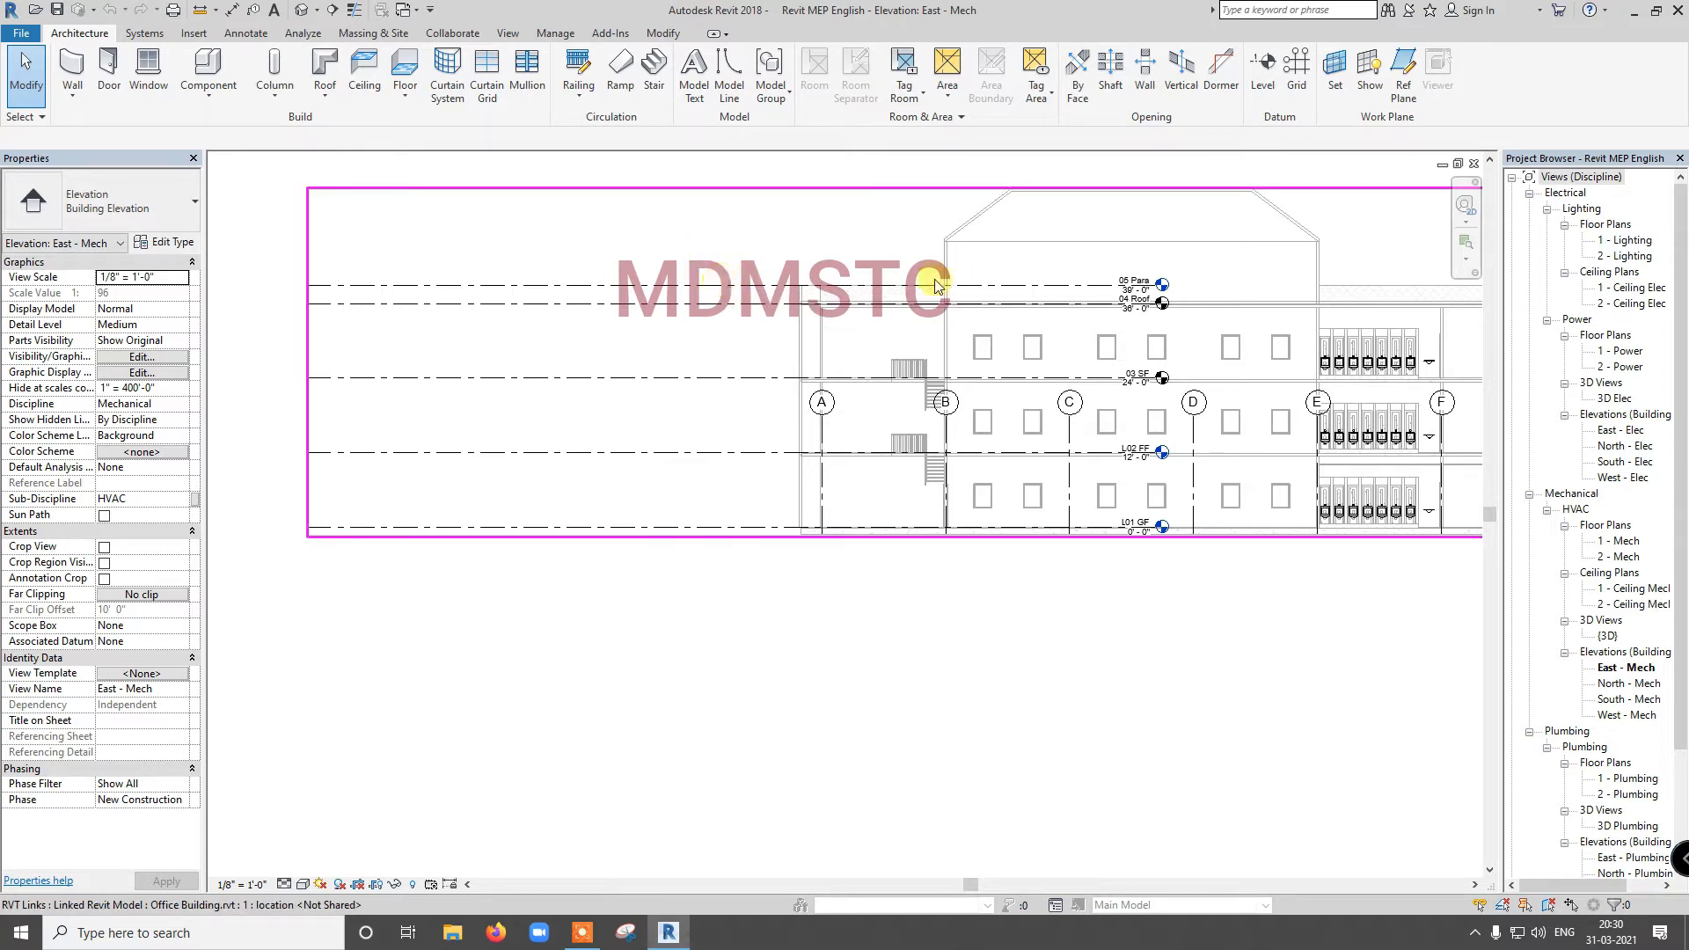
# Step: Examine the levels in the East - Mech elevation and check which ones are offered for new floor plans
pyautogui.scroll(4, 1196, 276)
pyautogui.scroll(2, 1031, 288)
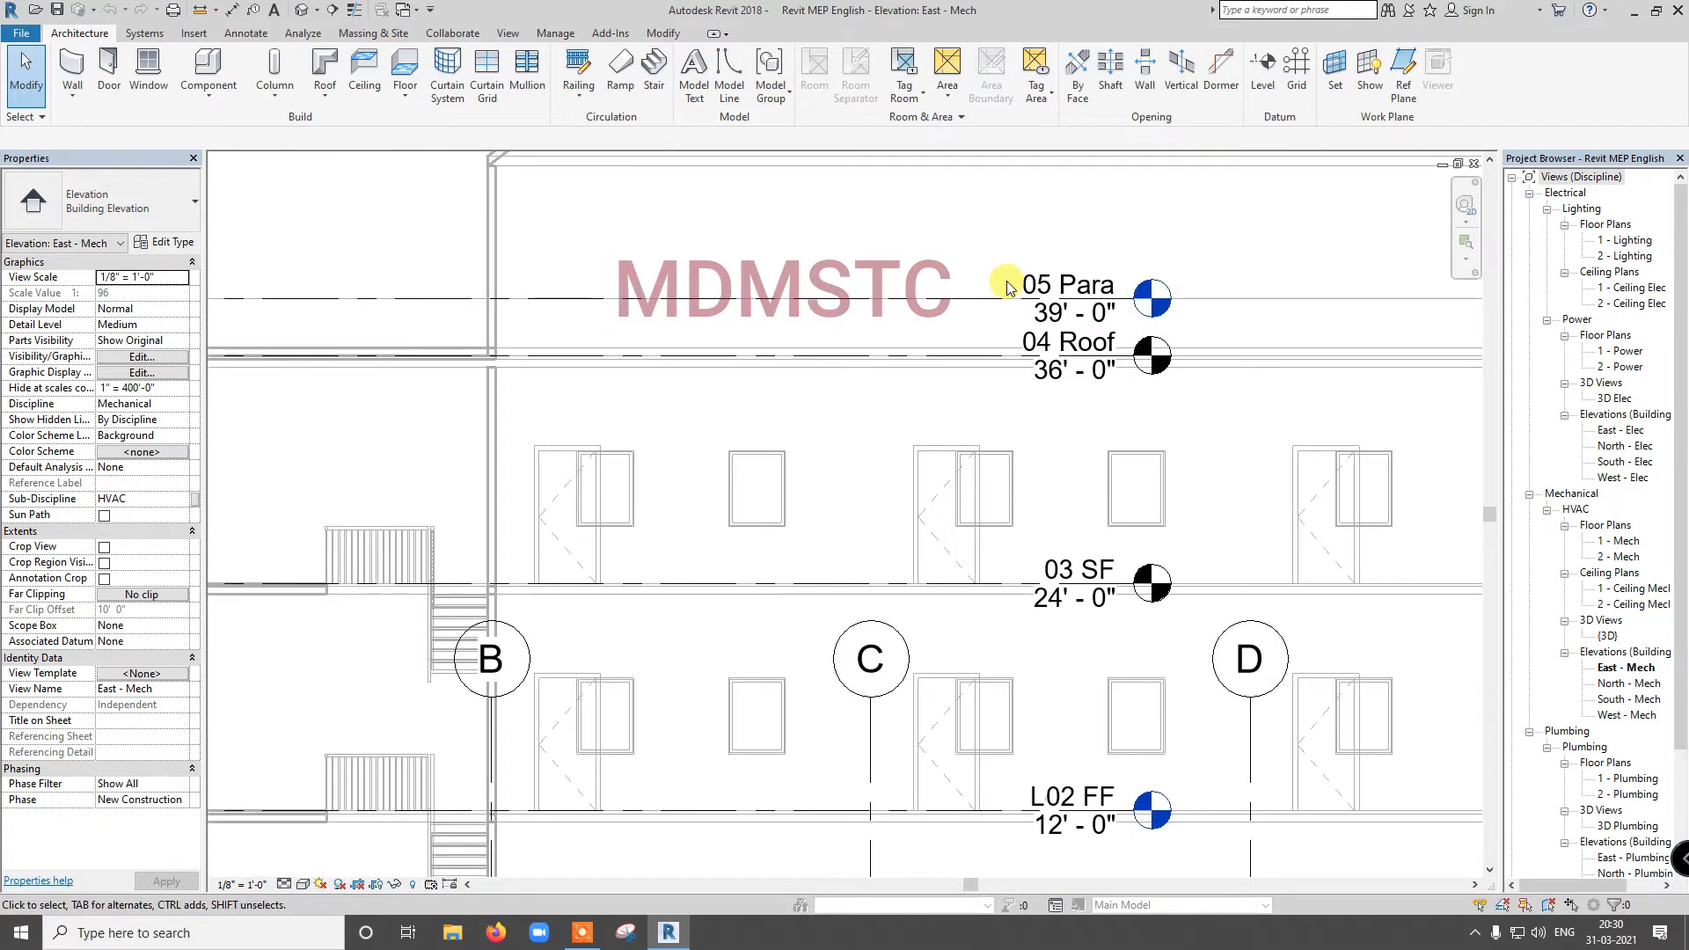
pyautogui.scroll(-2, 1007, 287)
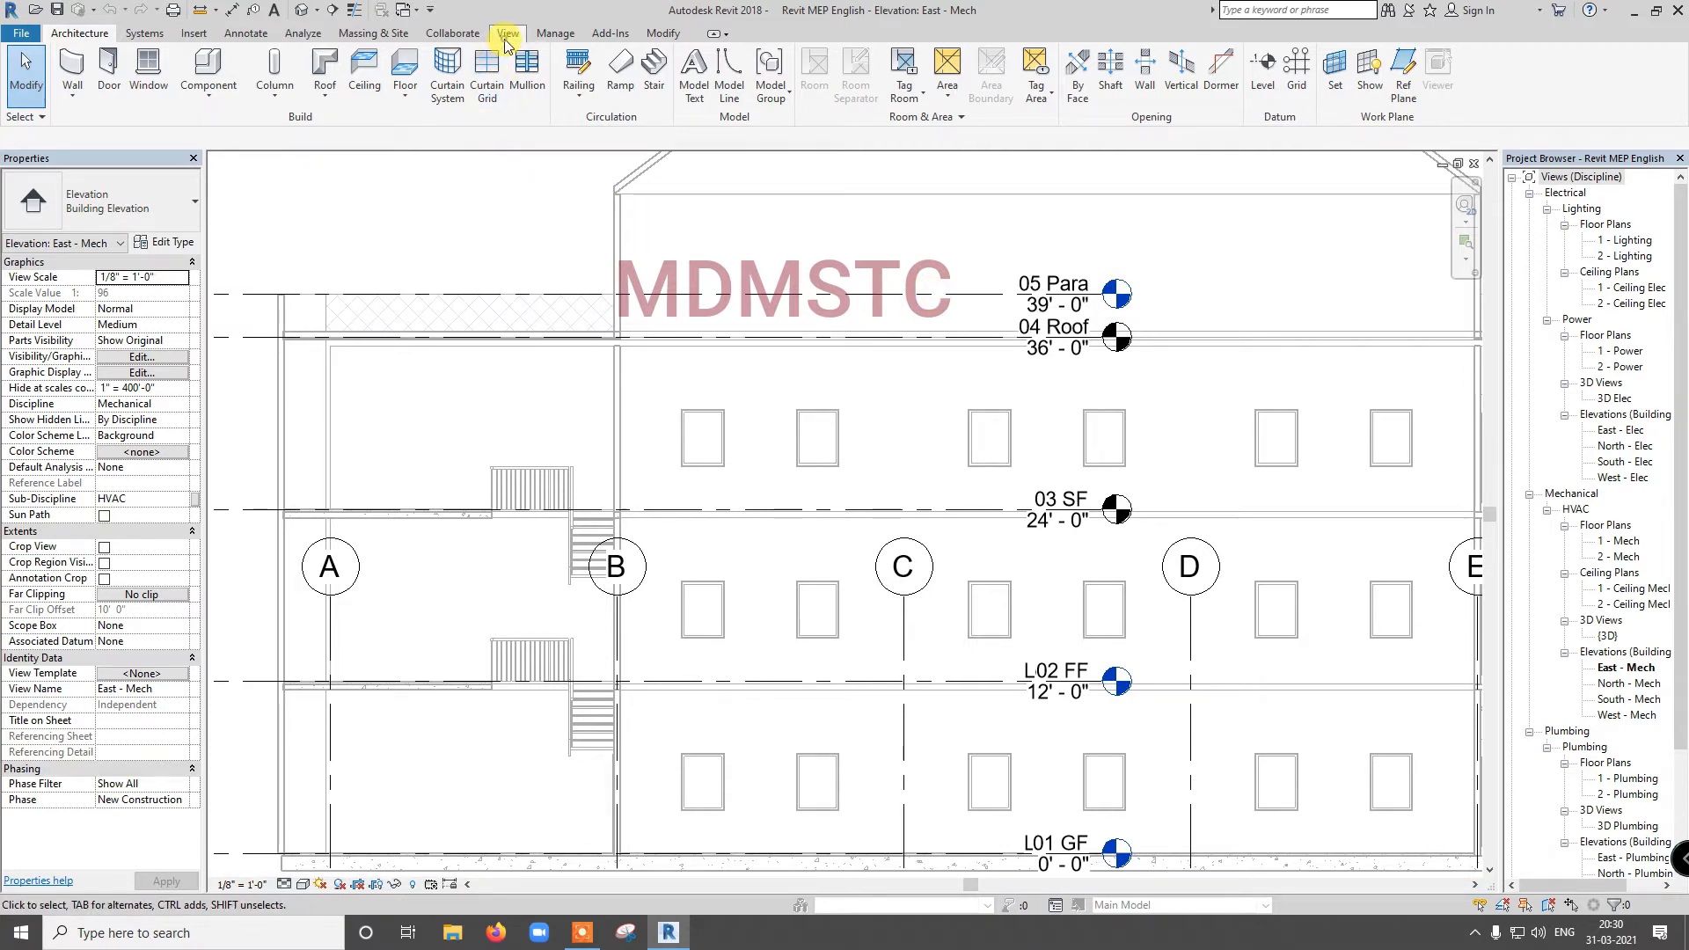
pyautogui.click(508, 37)
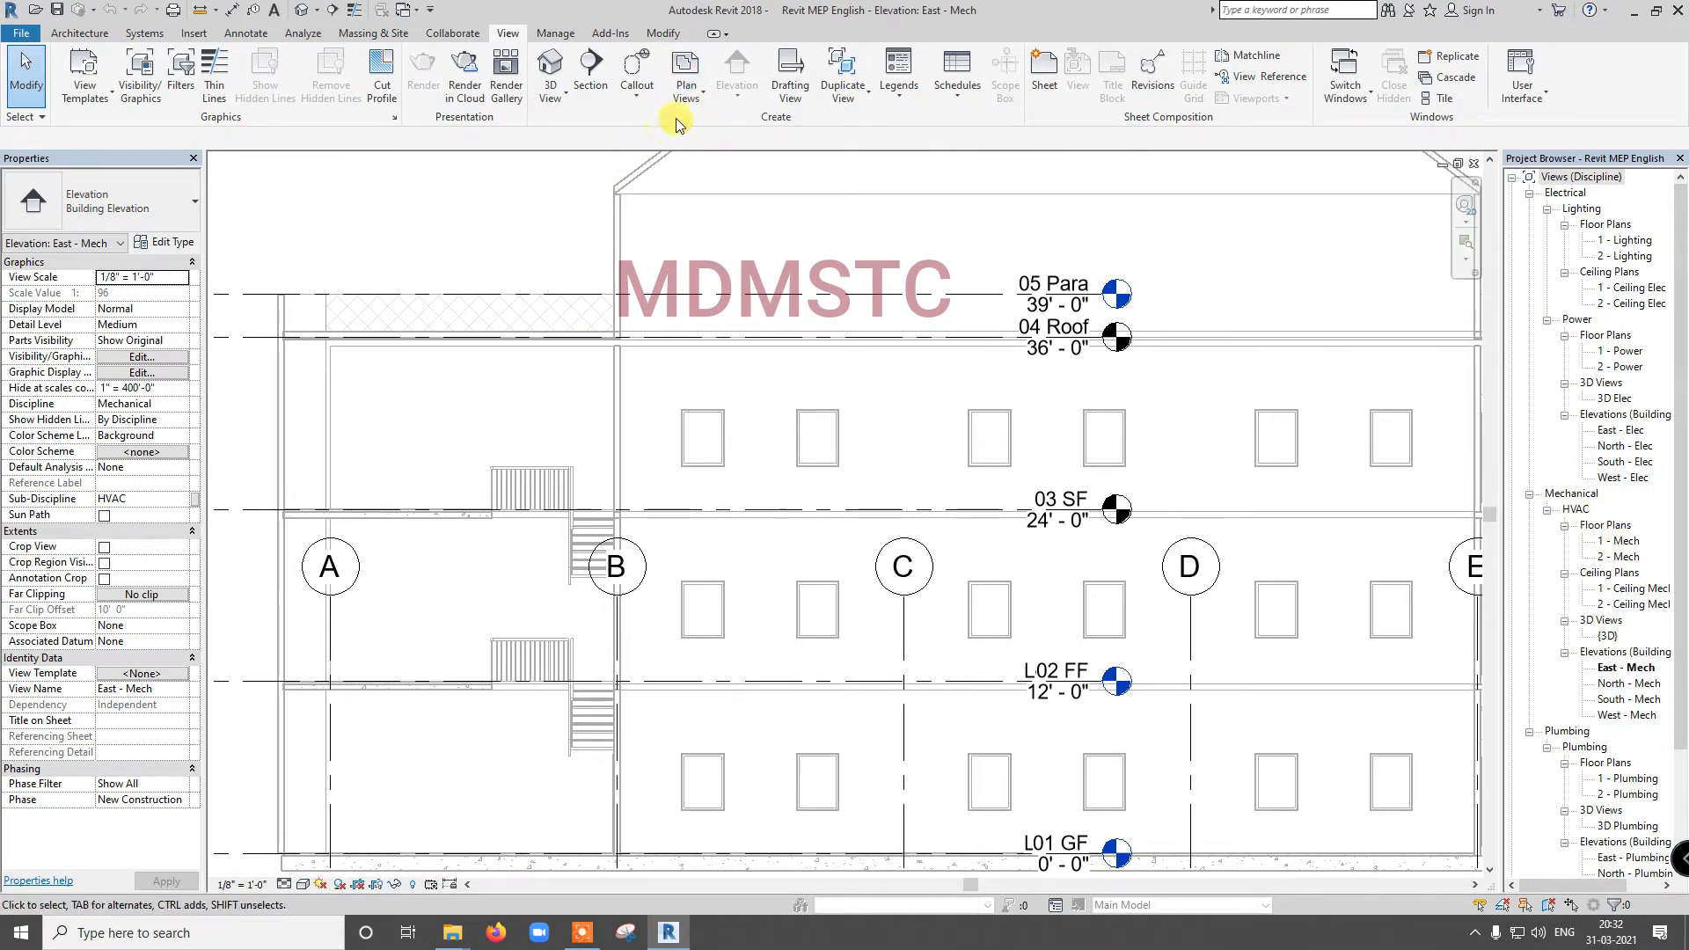
pyautogui.click(698, 104)
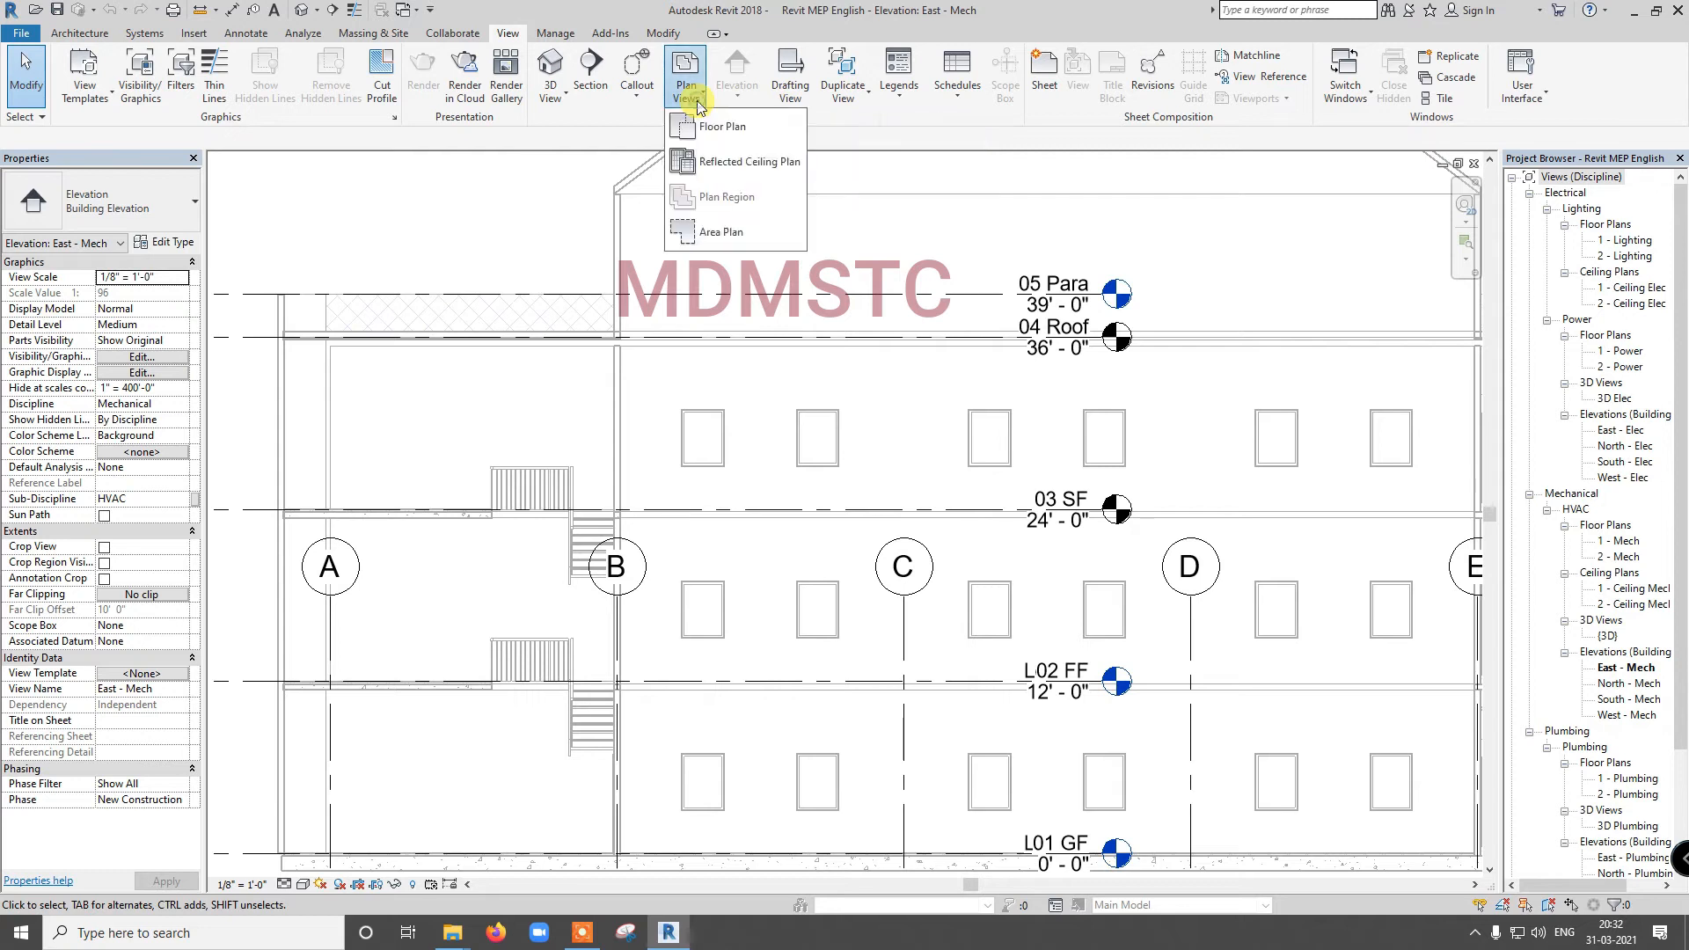
pyautogui.click(702, 125)
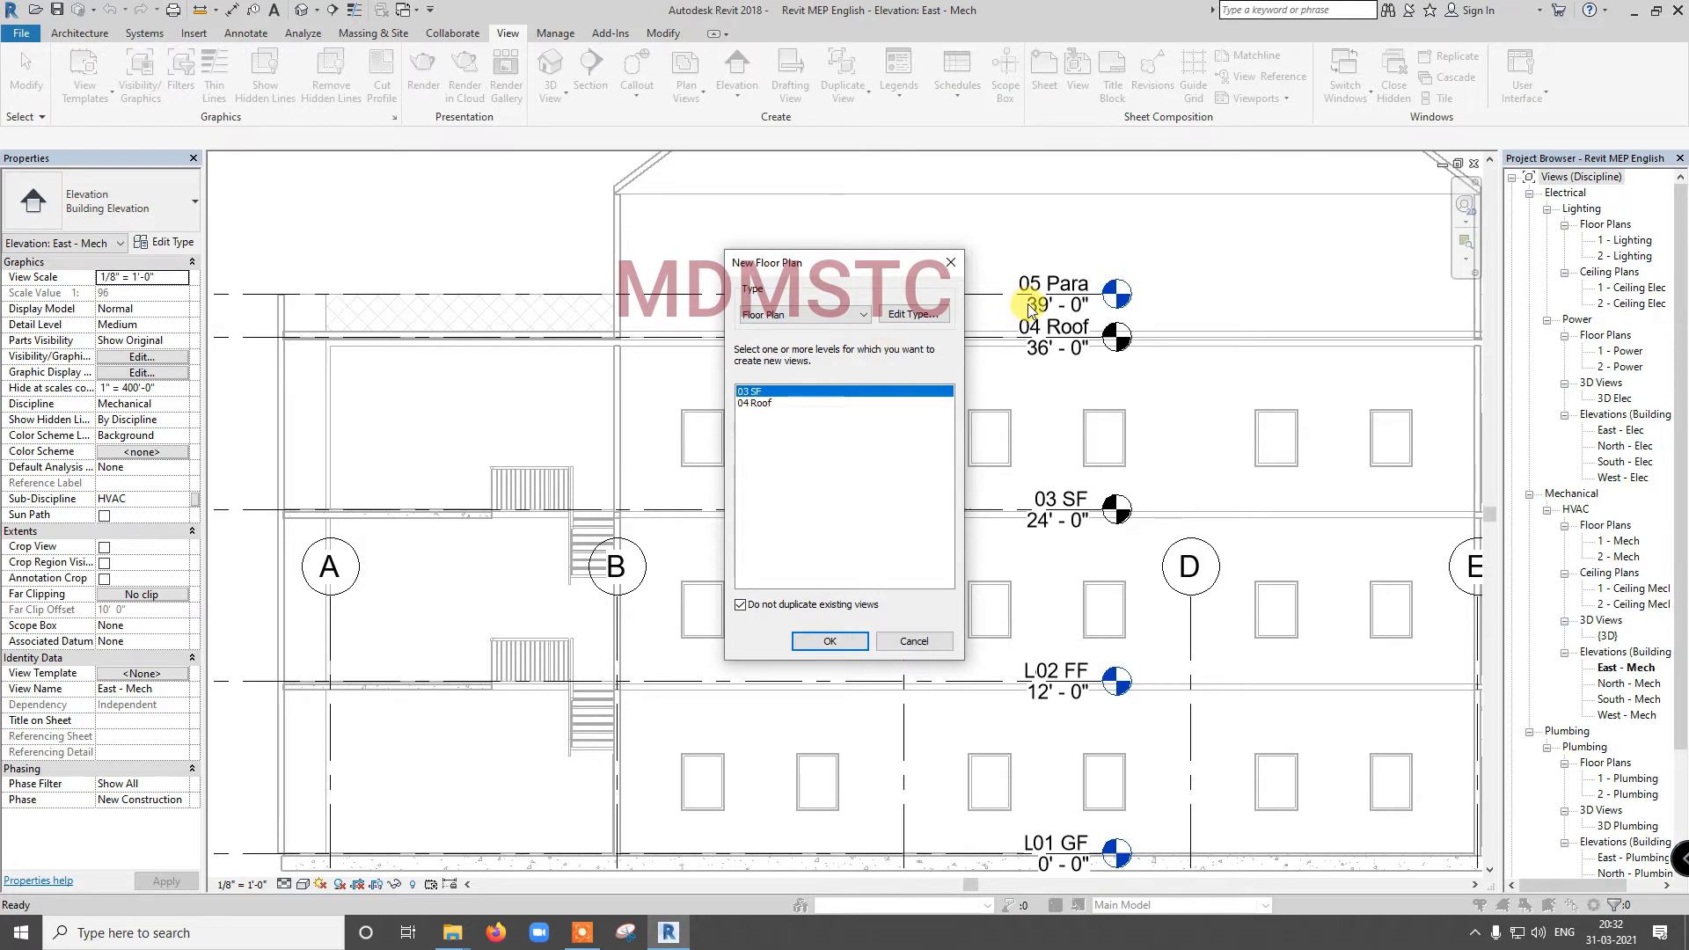
pyautogui.click(911, 641)
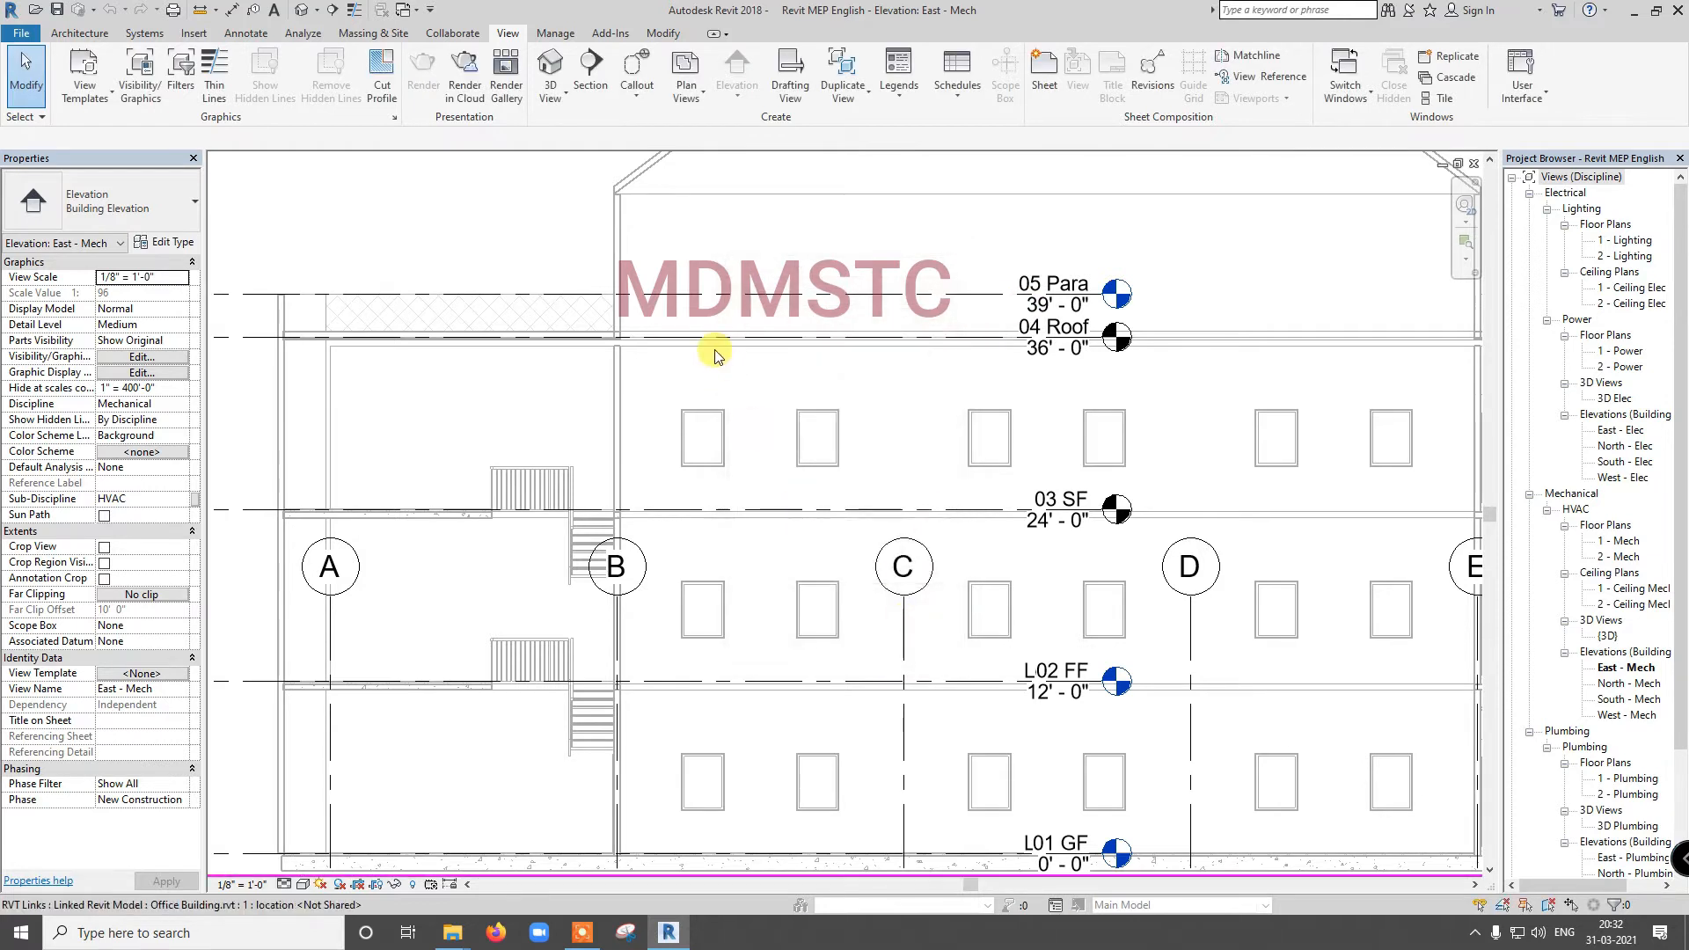
# Step: Copy and monitor the 05 Para level from the linked Office Building model into the project
pyautogui.click(471, 39)
pyautogui.click(861, 84)
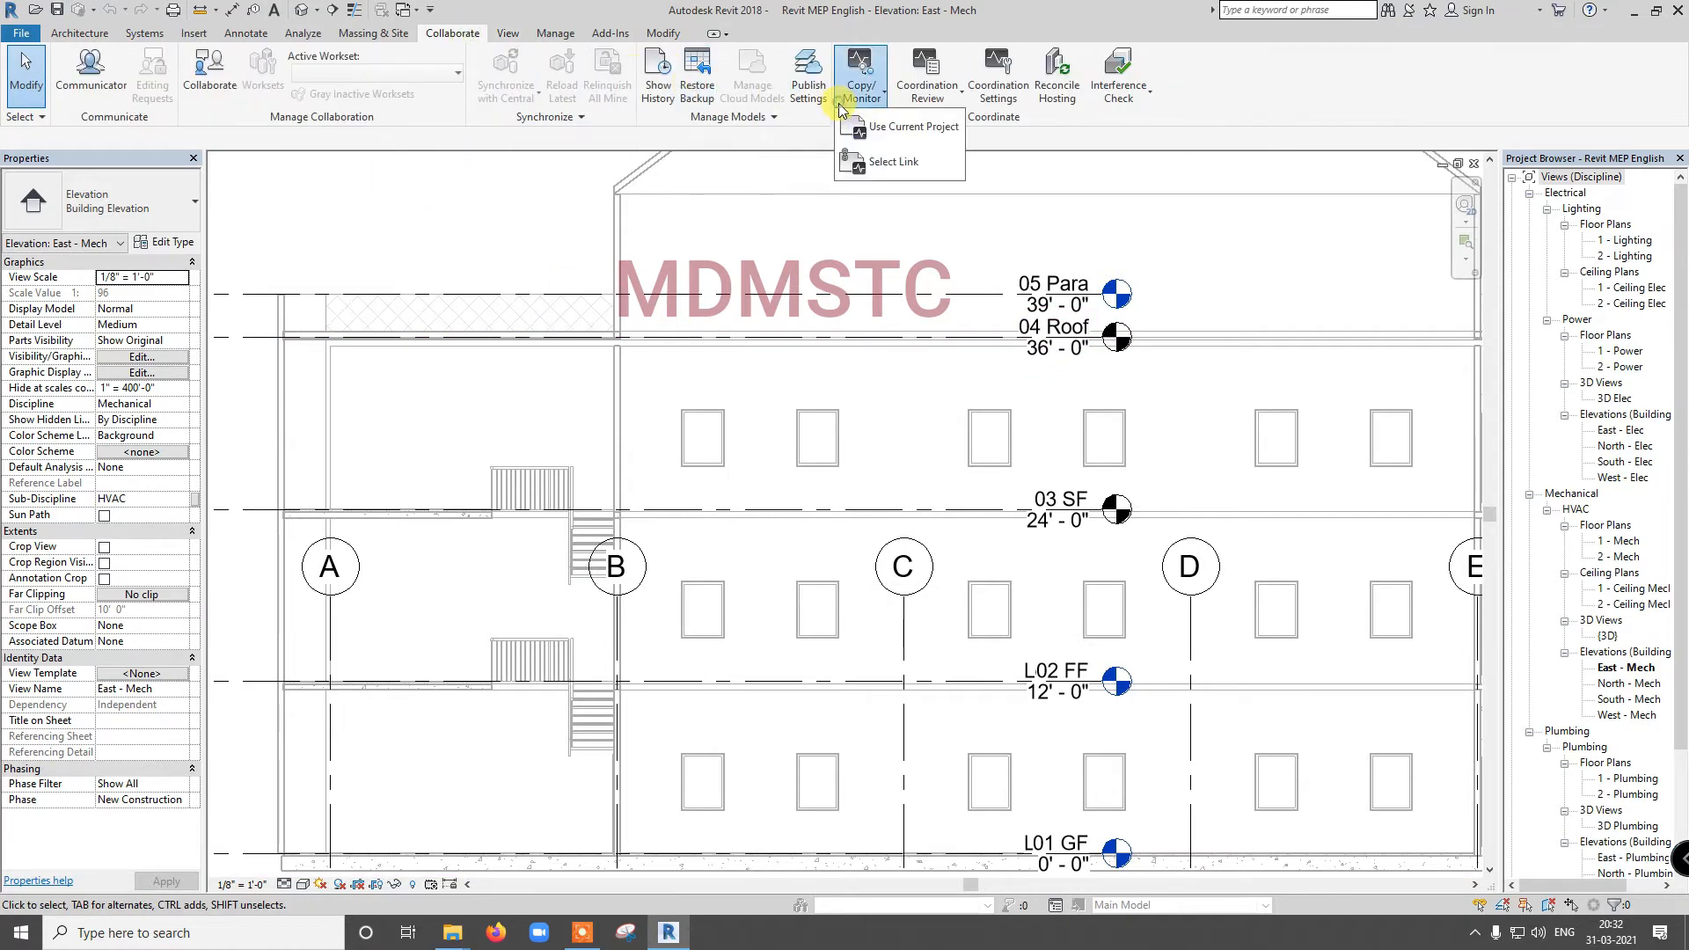
pyautogui.click(893, 162)
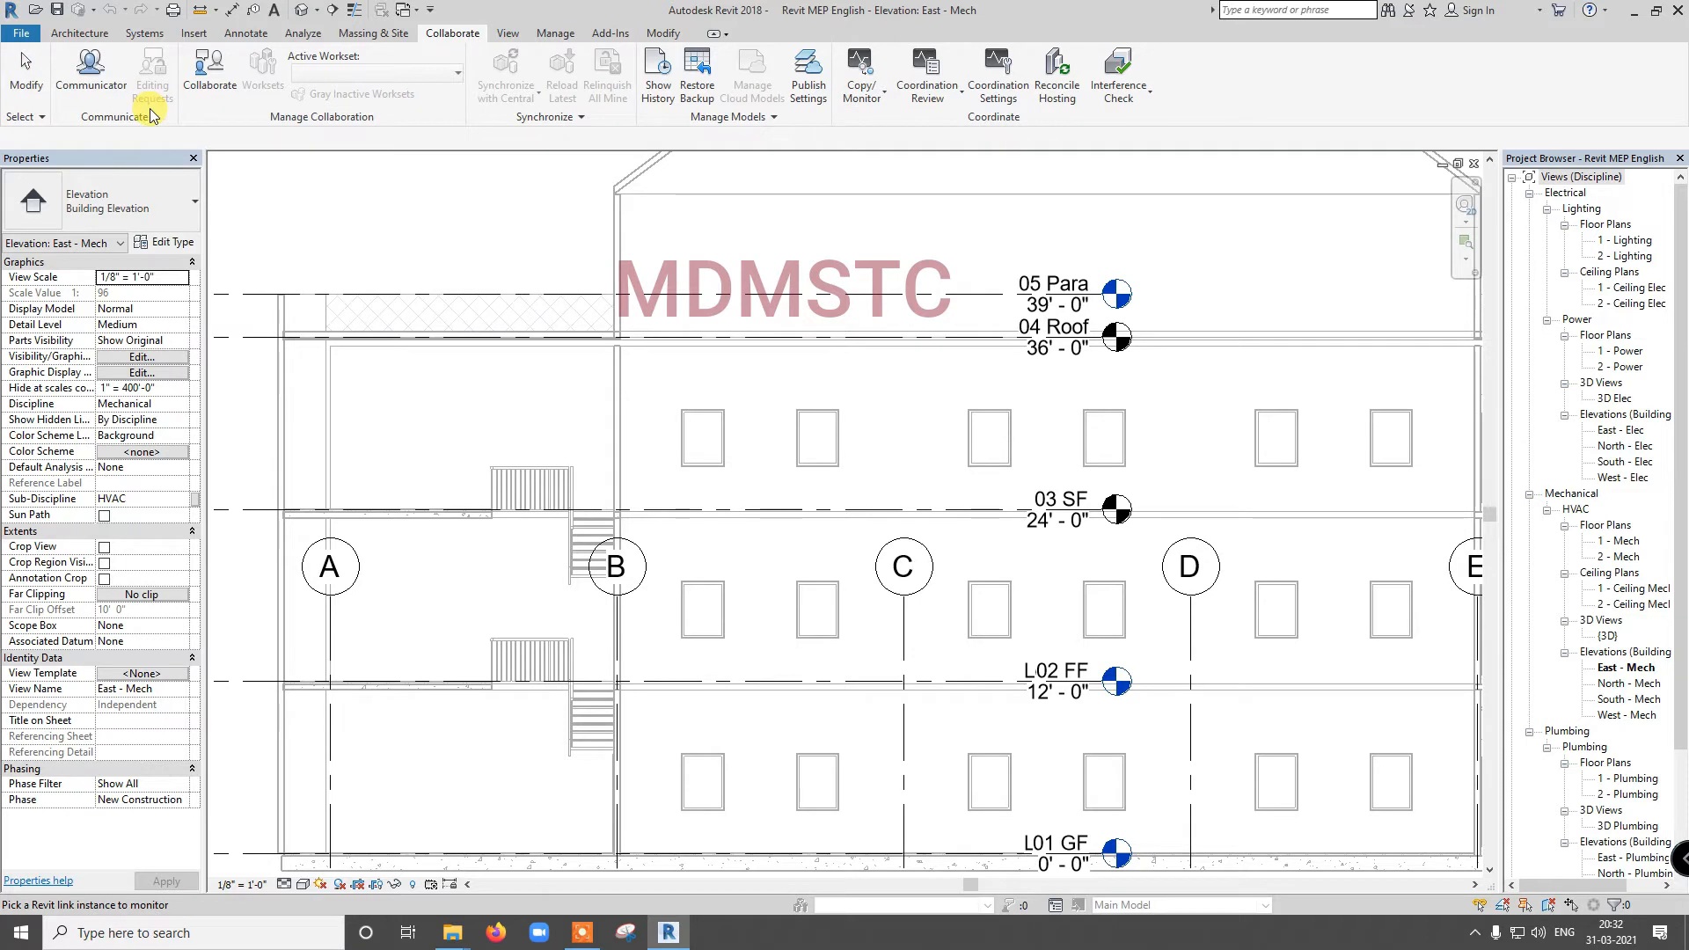
pyautogui.click(878, 299)
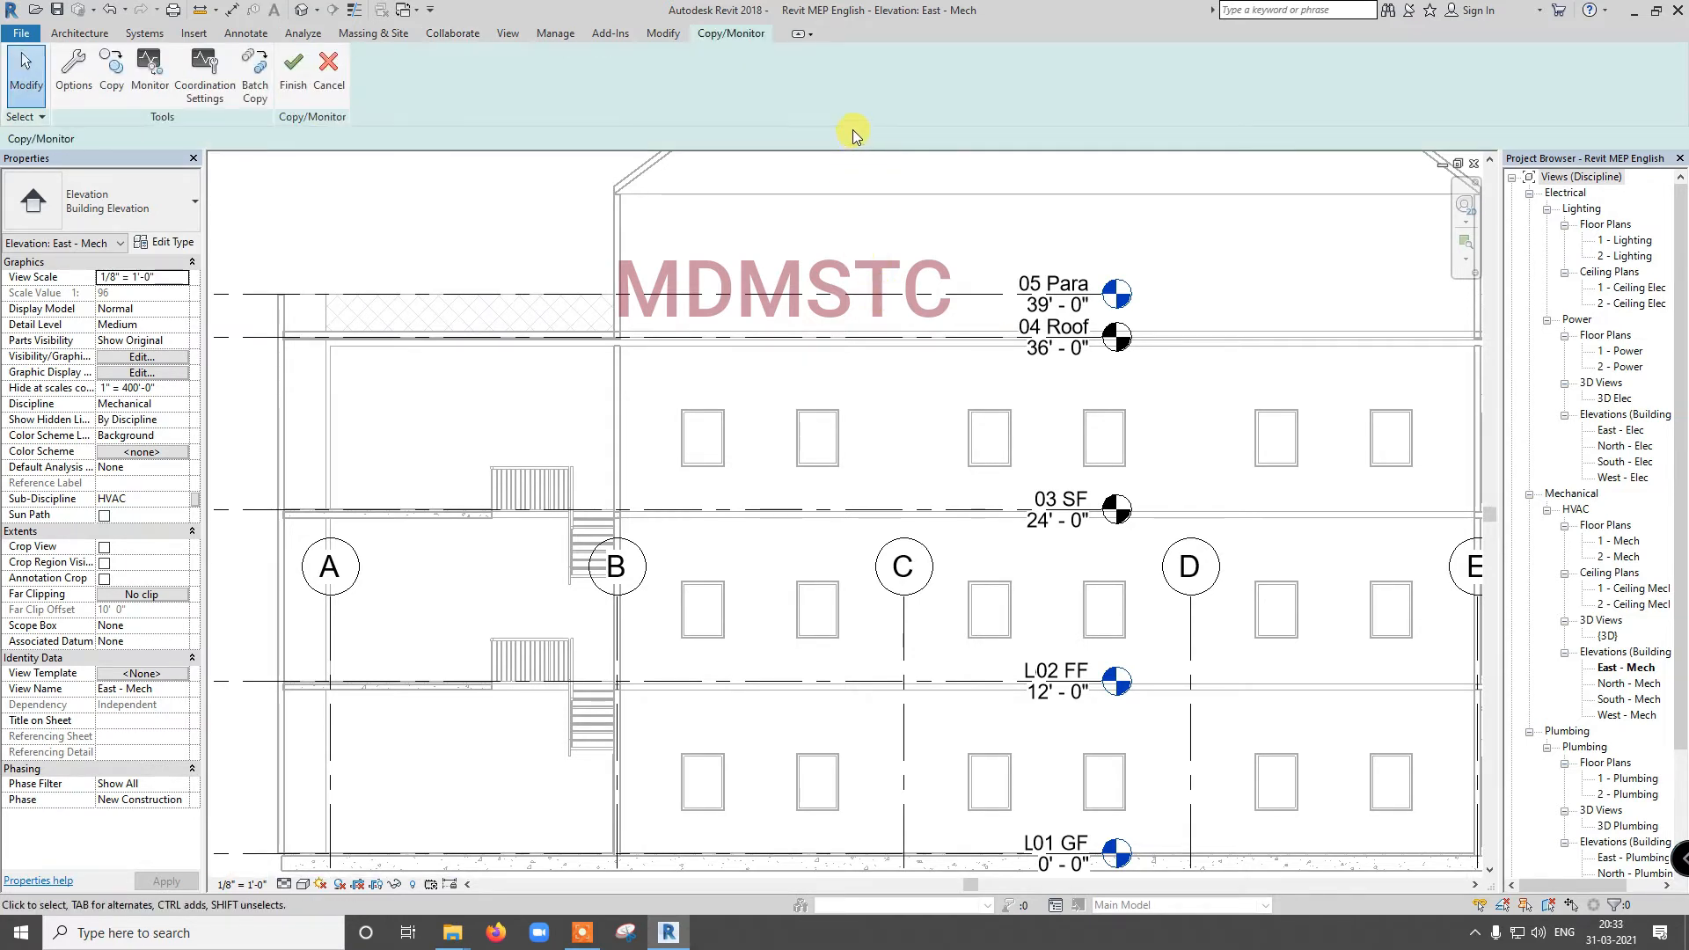
pyautogui.click(111, 70)
pyautogui.click(514, 299)
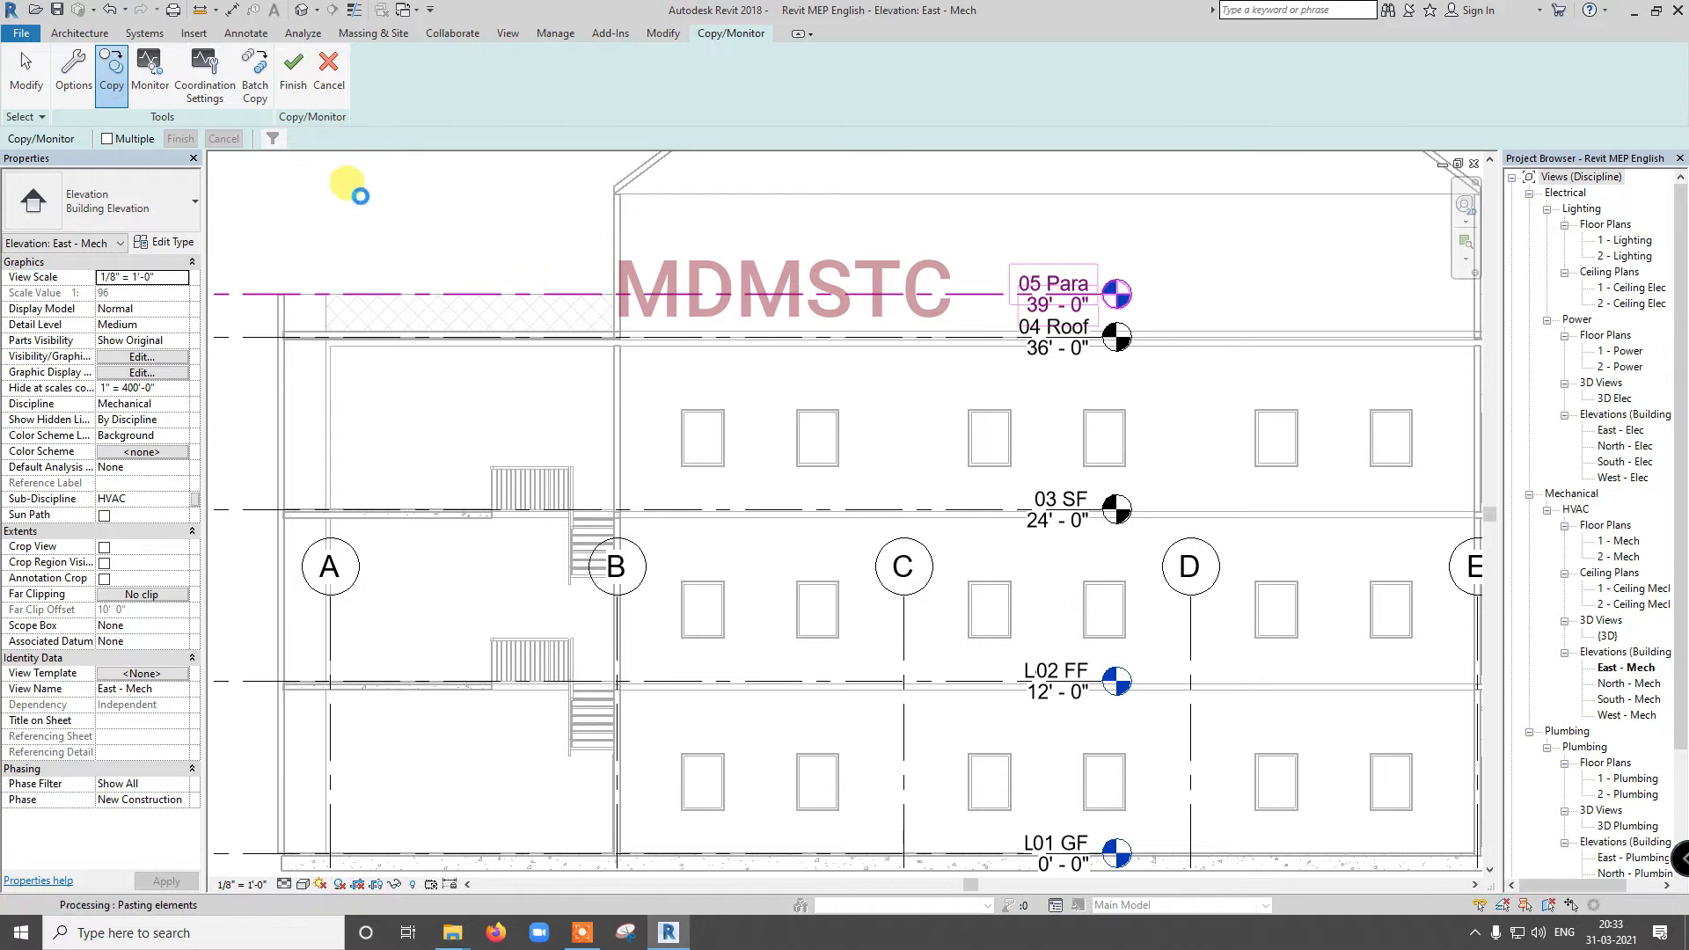
pyautogui.click(292, 71)
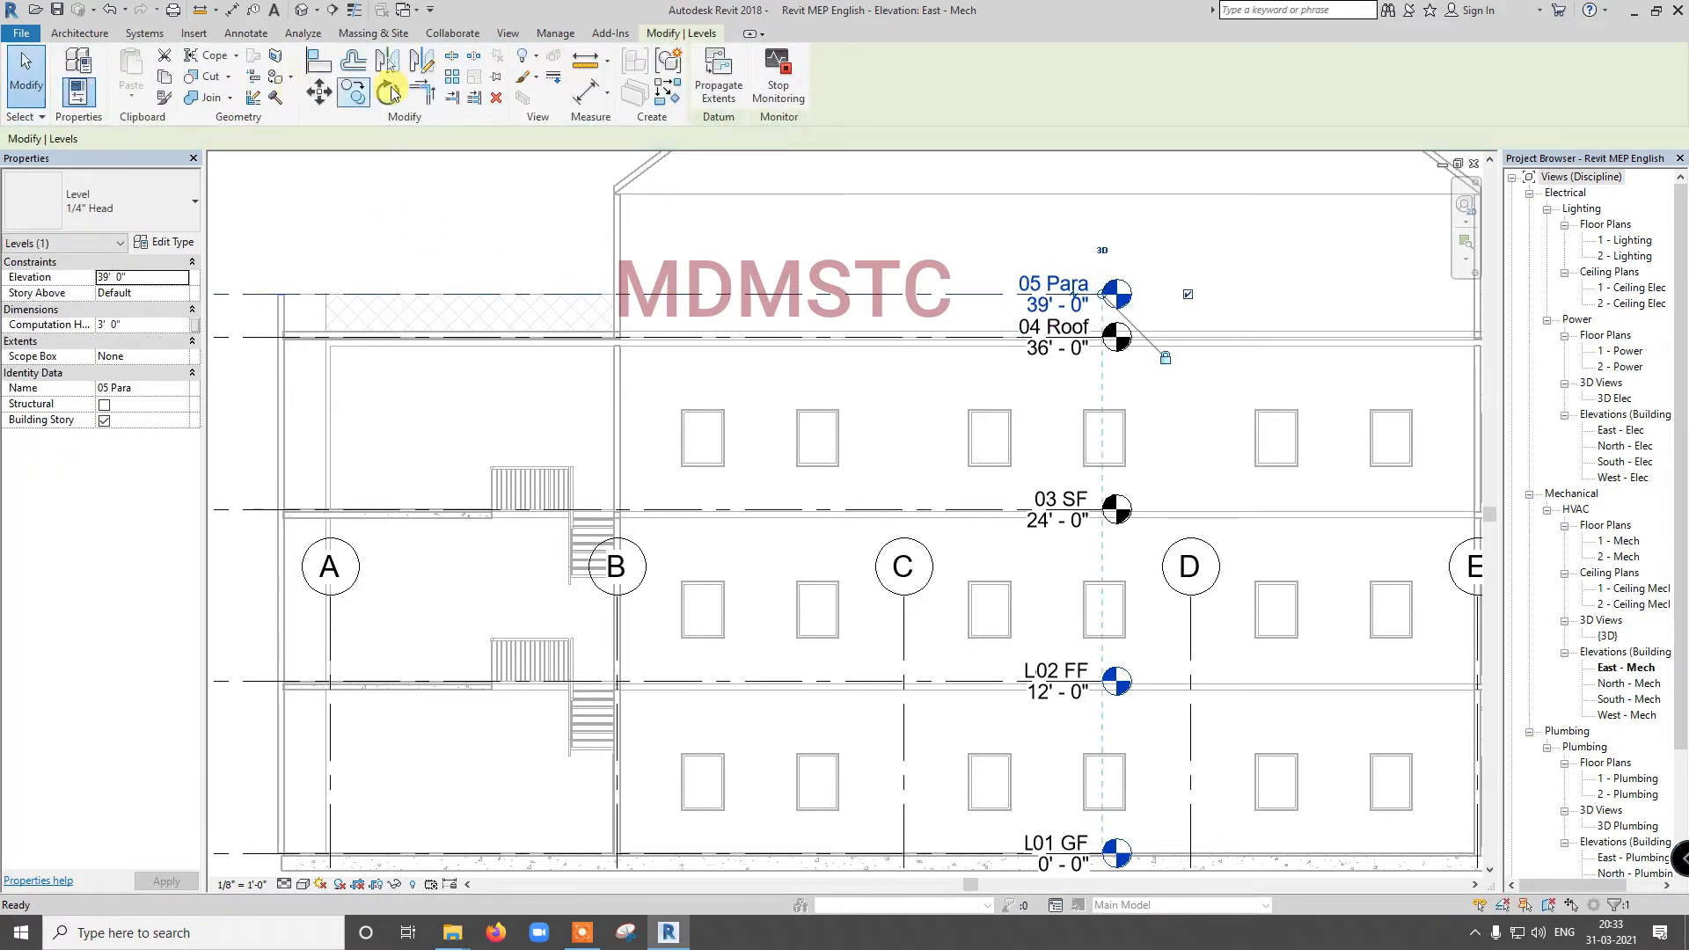
# Step: Create floor plan views for levels 03 SF, 04 Roof and 05 Para
pyautogui.click(507, 33)
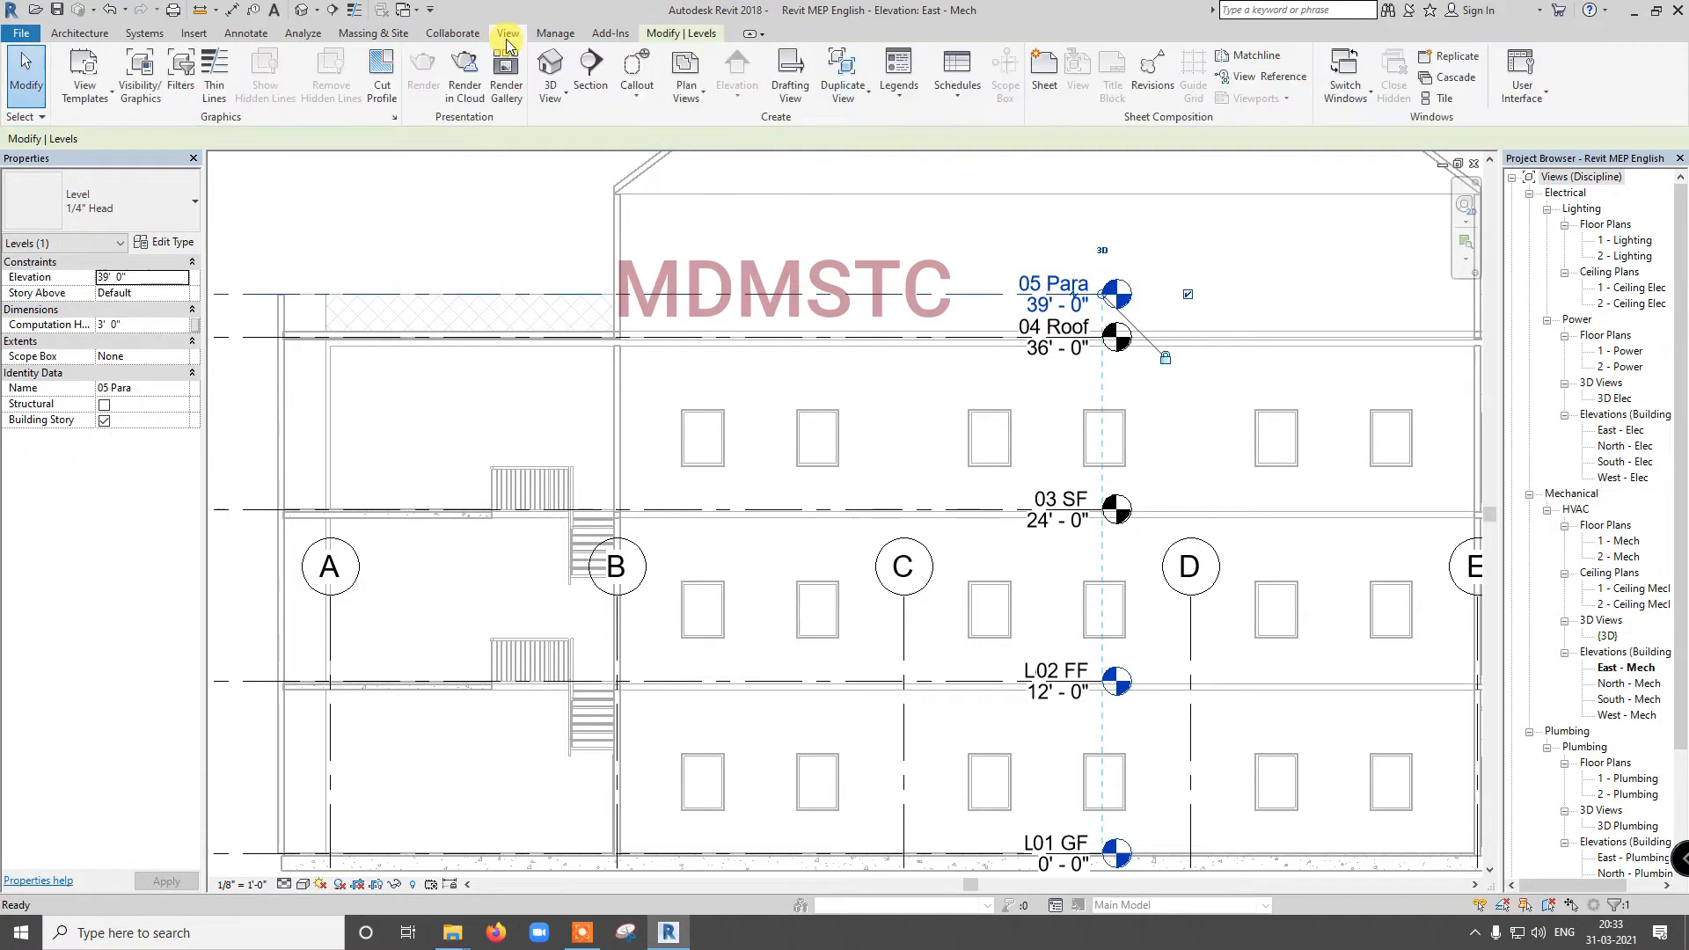
pyautogui.click(688, 95)
pyautogui.click(706, 141)
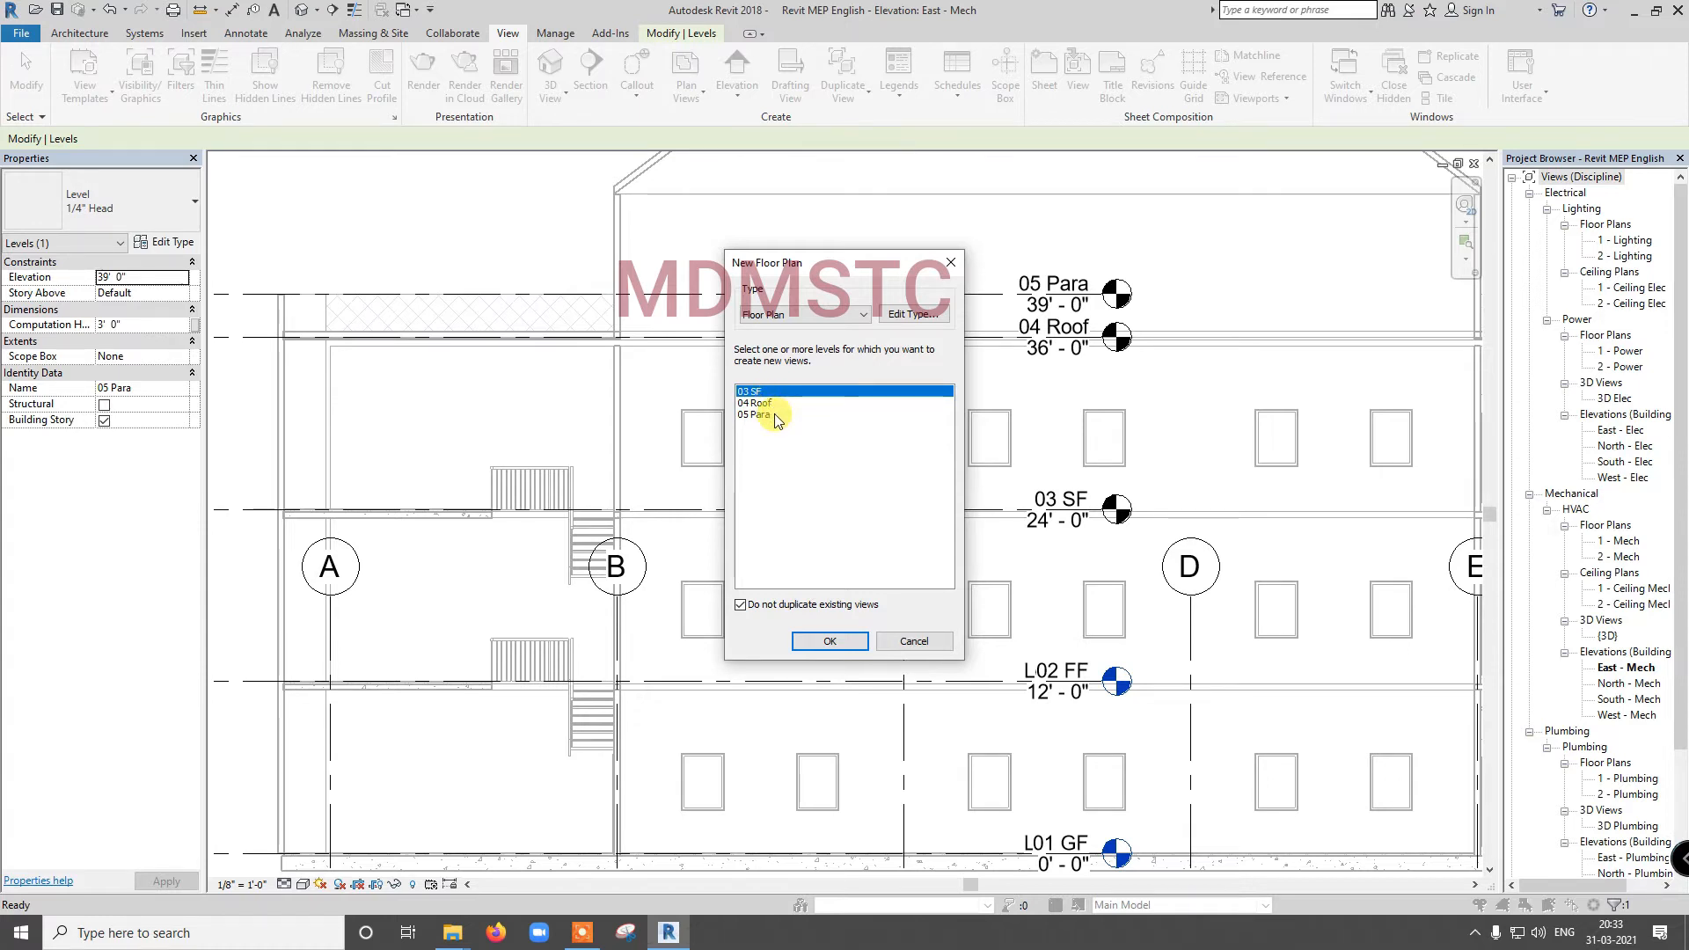
pyautogui.keyDown('shift'); pyautogui.click(755, 414); pyautogui.keyUp('shift')
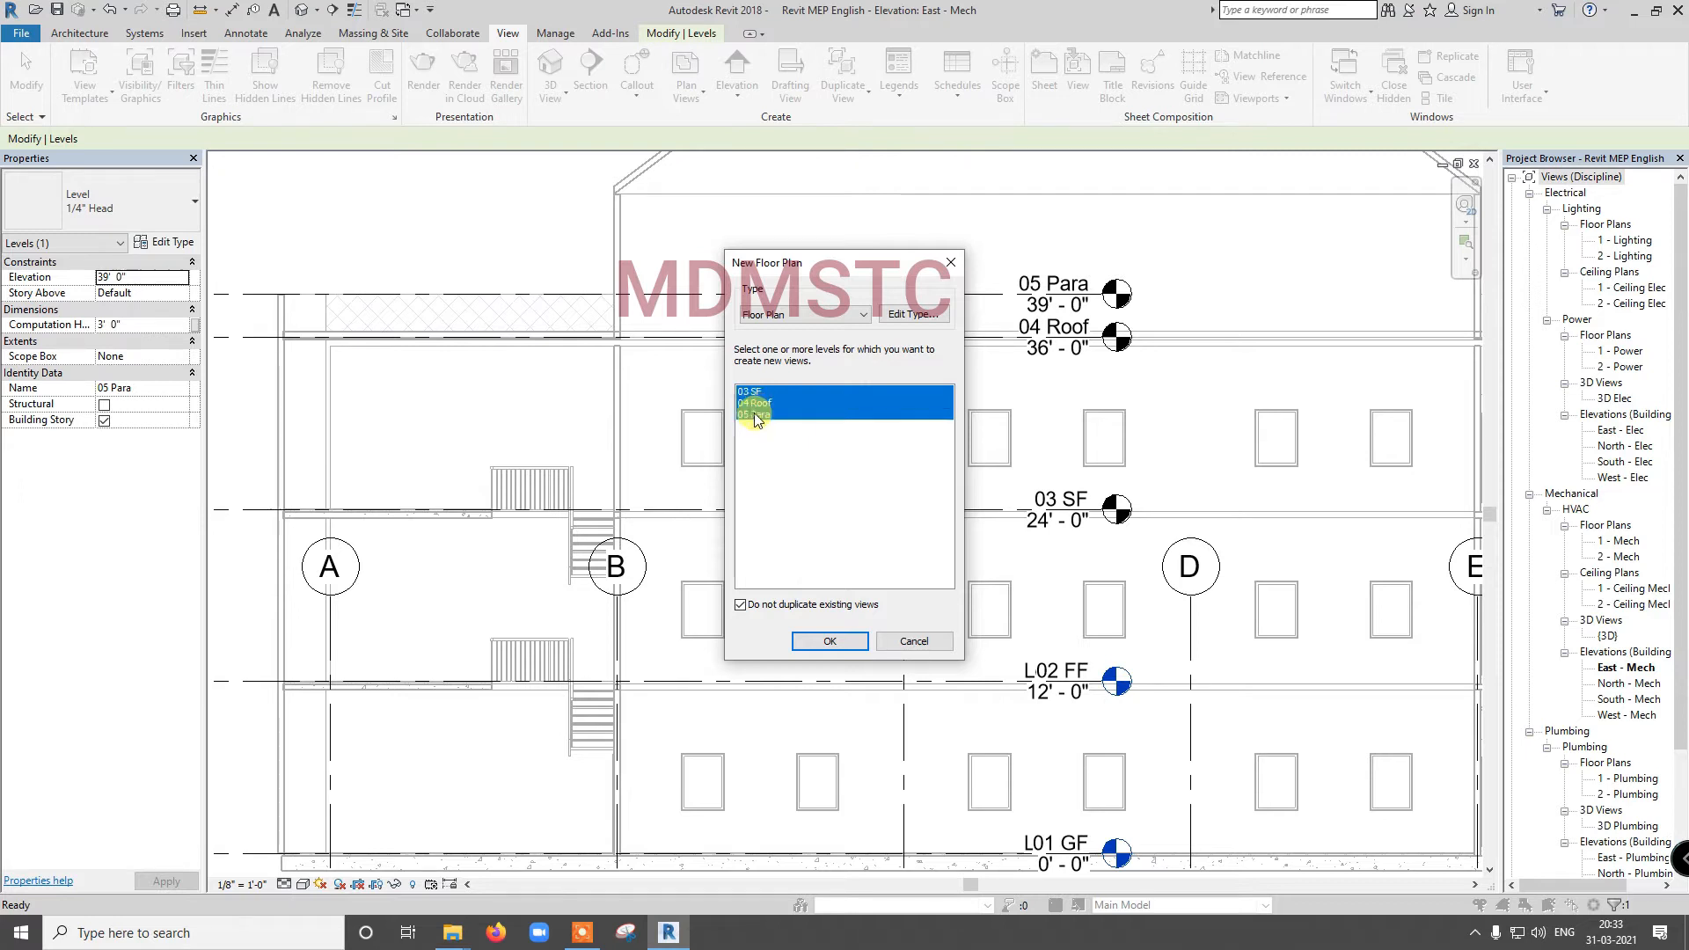
pyautogui.click(838, 642)
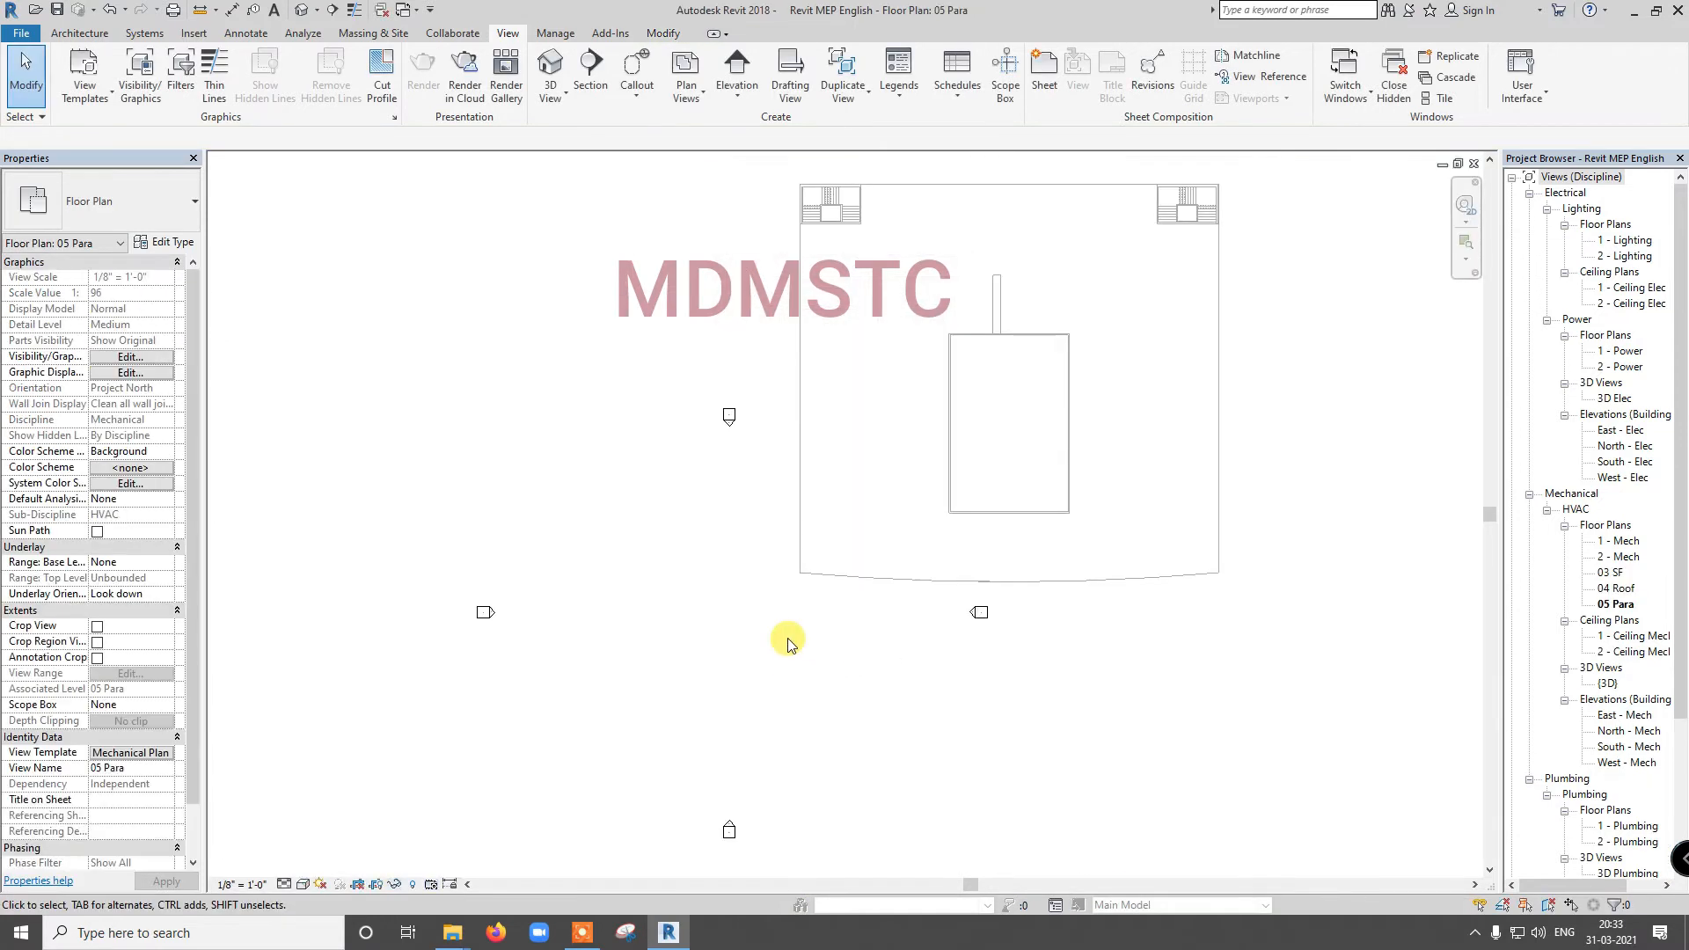
# Step: Rename the 03 SF floor plan view to 3 - Mech without renaming the corresponding level and views
pyautogui.rightClick(1612, 575)
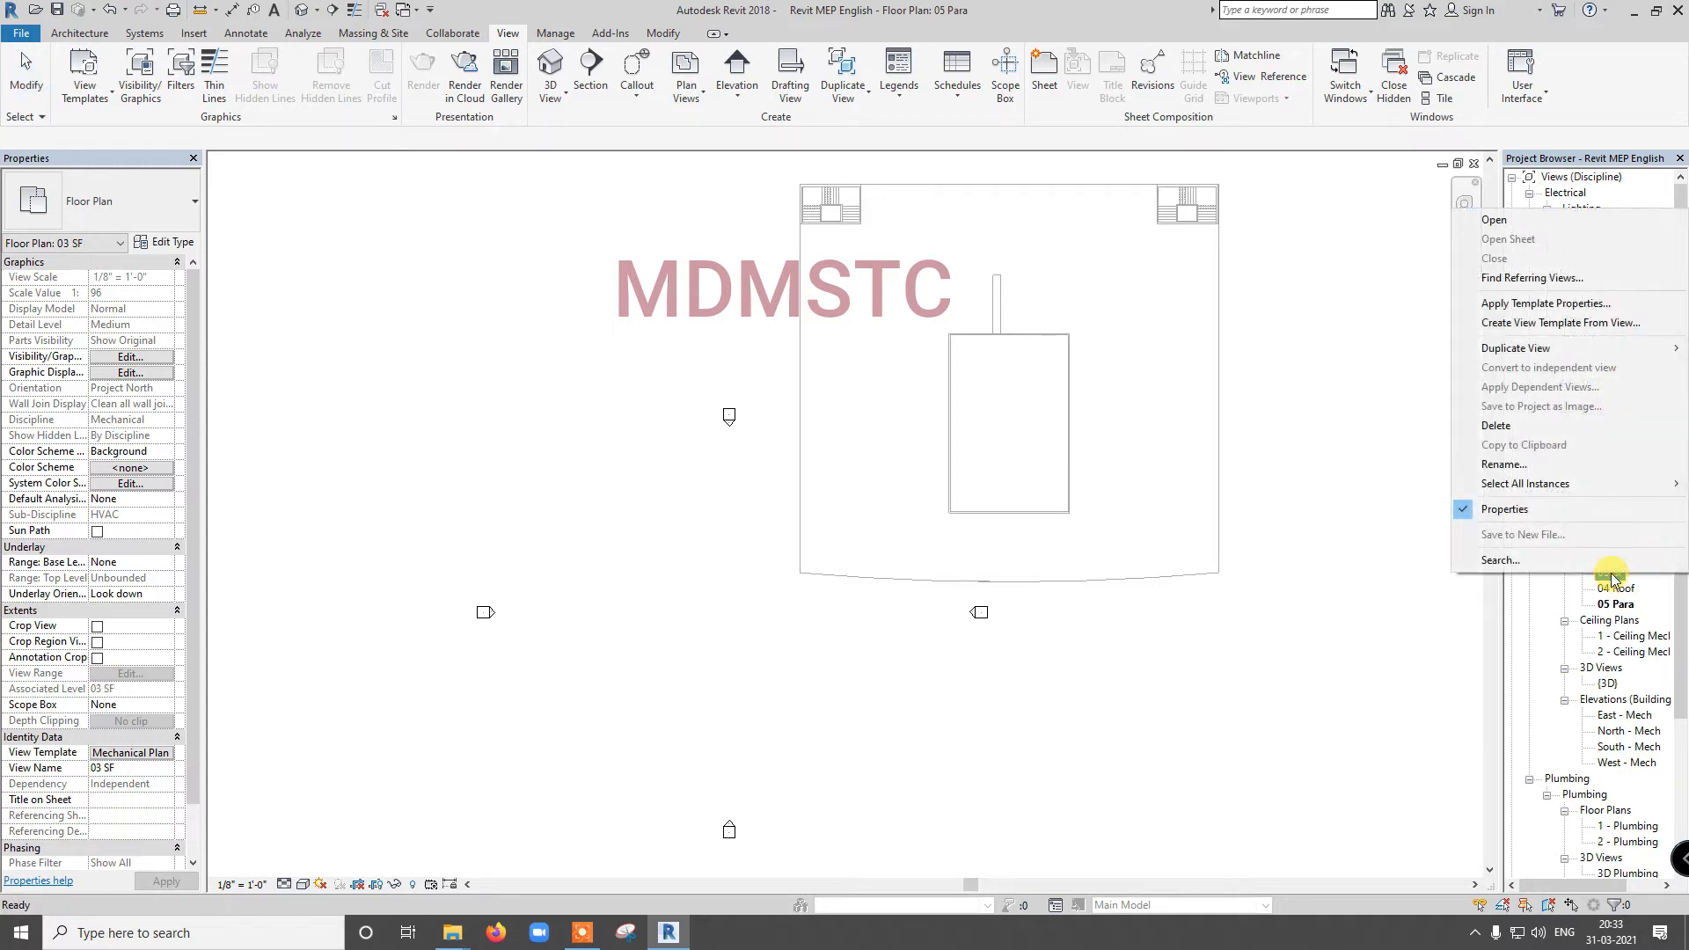
pyautogui.click(1549, 464)
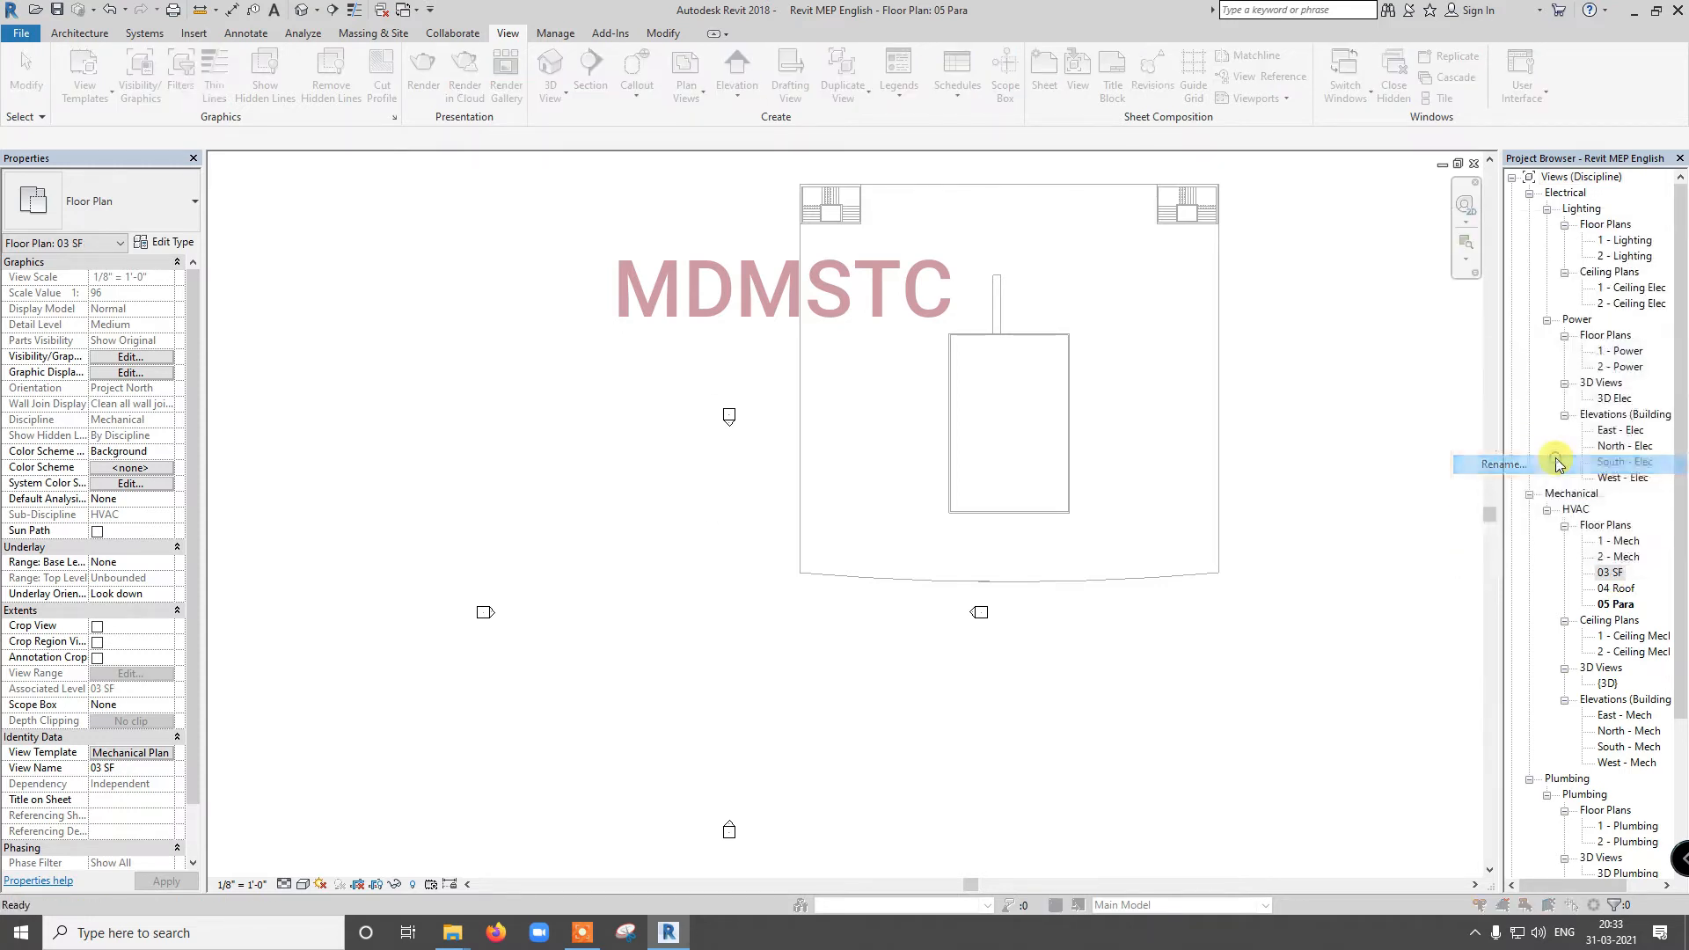
pyautogui.write('3 - Mech')
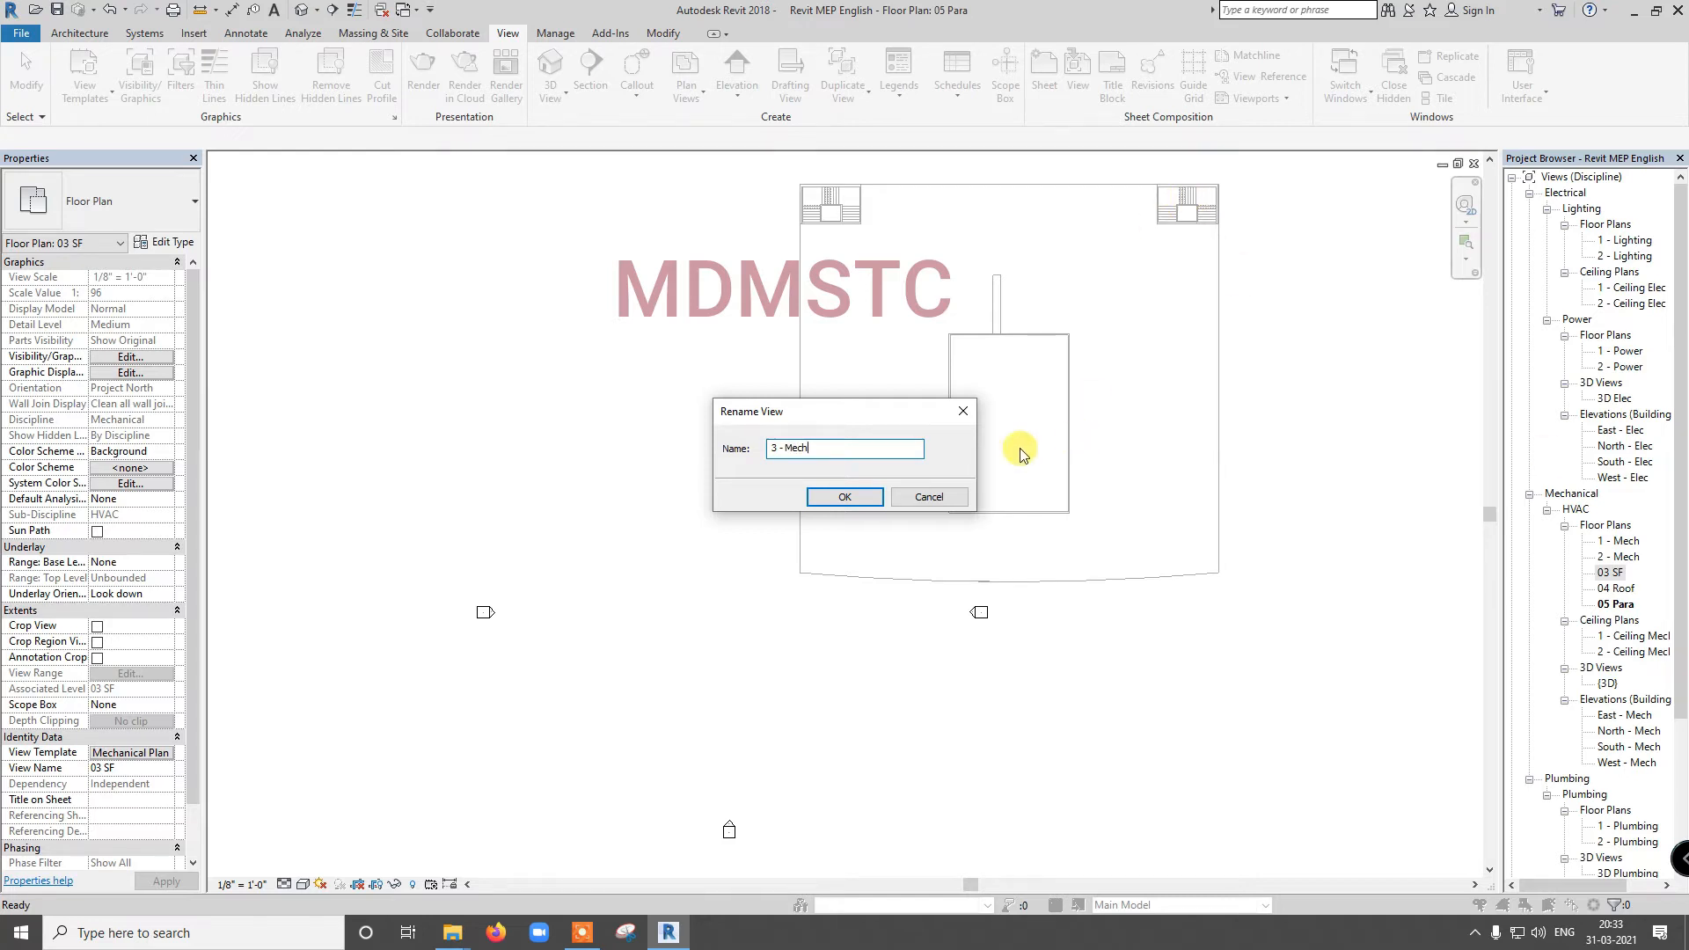
pyautogui.click(843, 496)
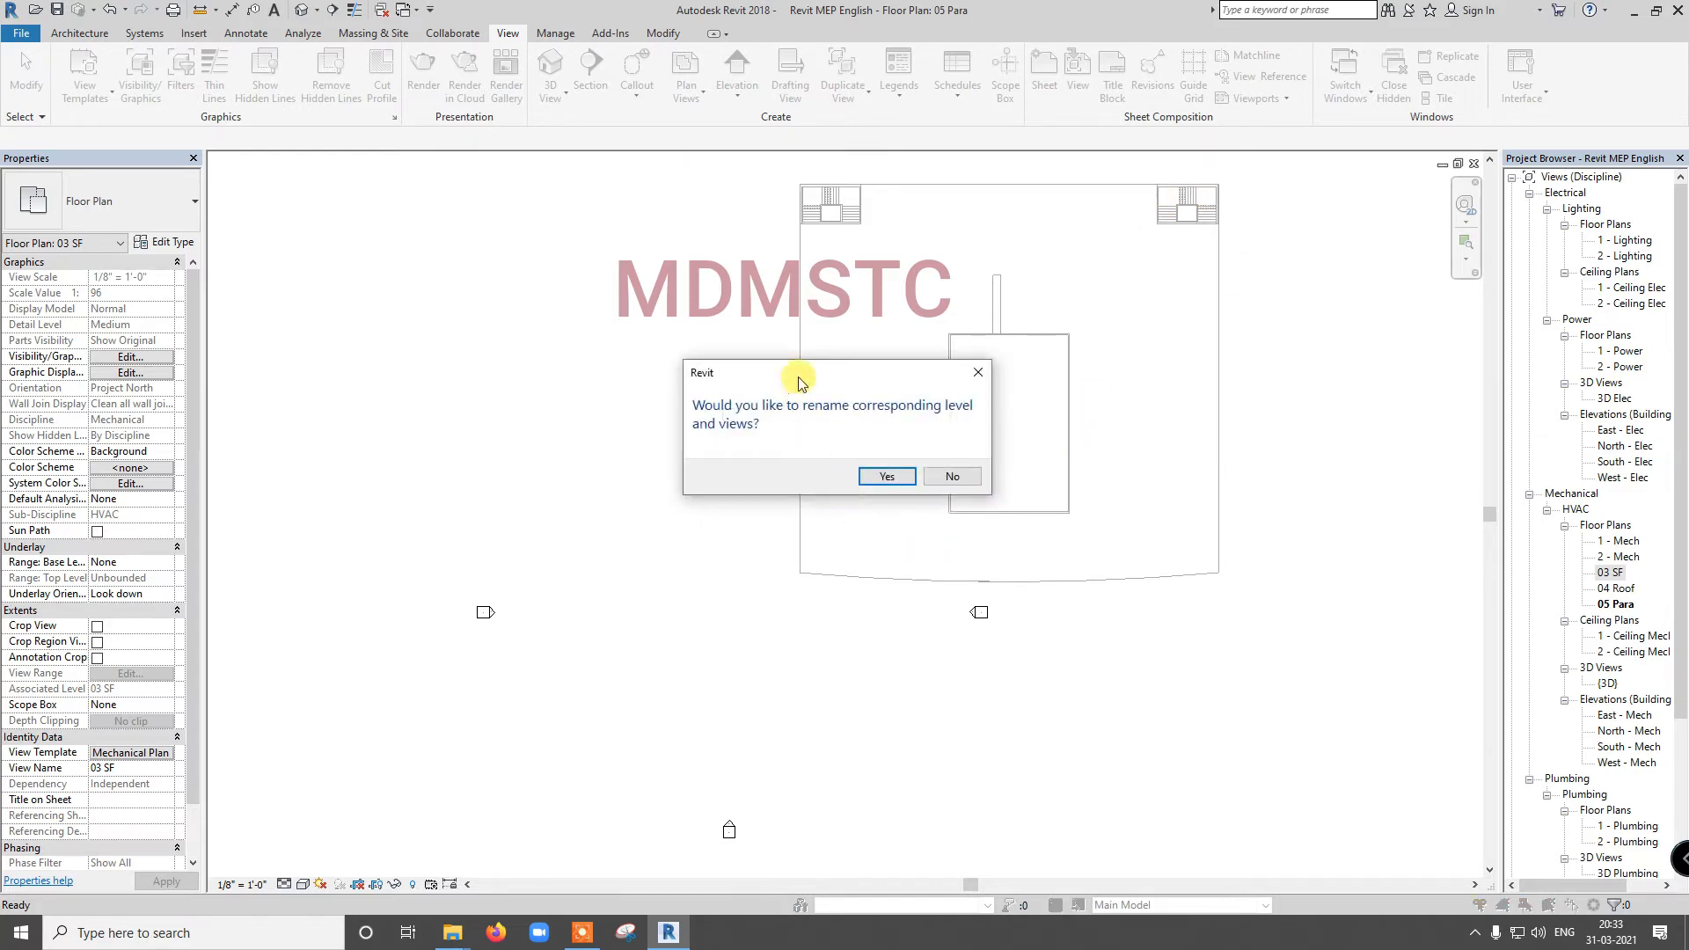
pyautogui.moveTo(804, 374); pyautogui.dragTo(869, 347)
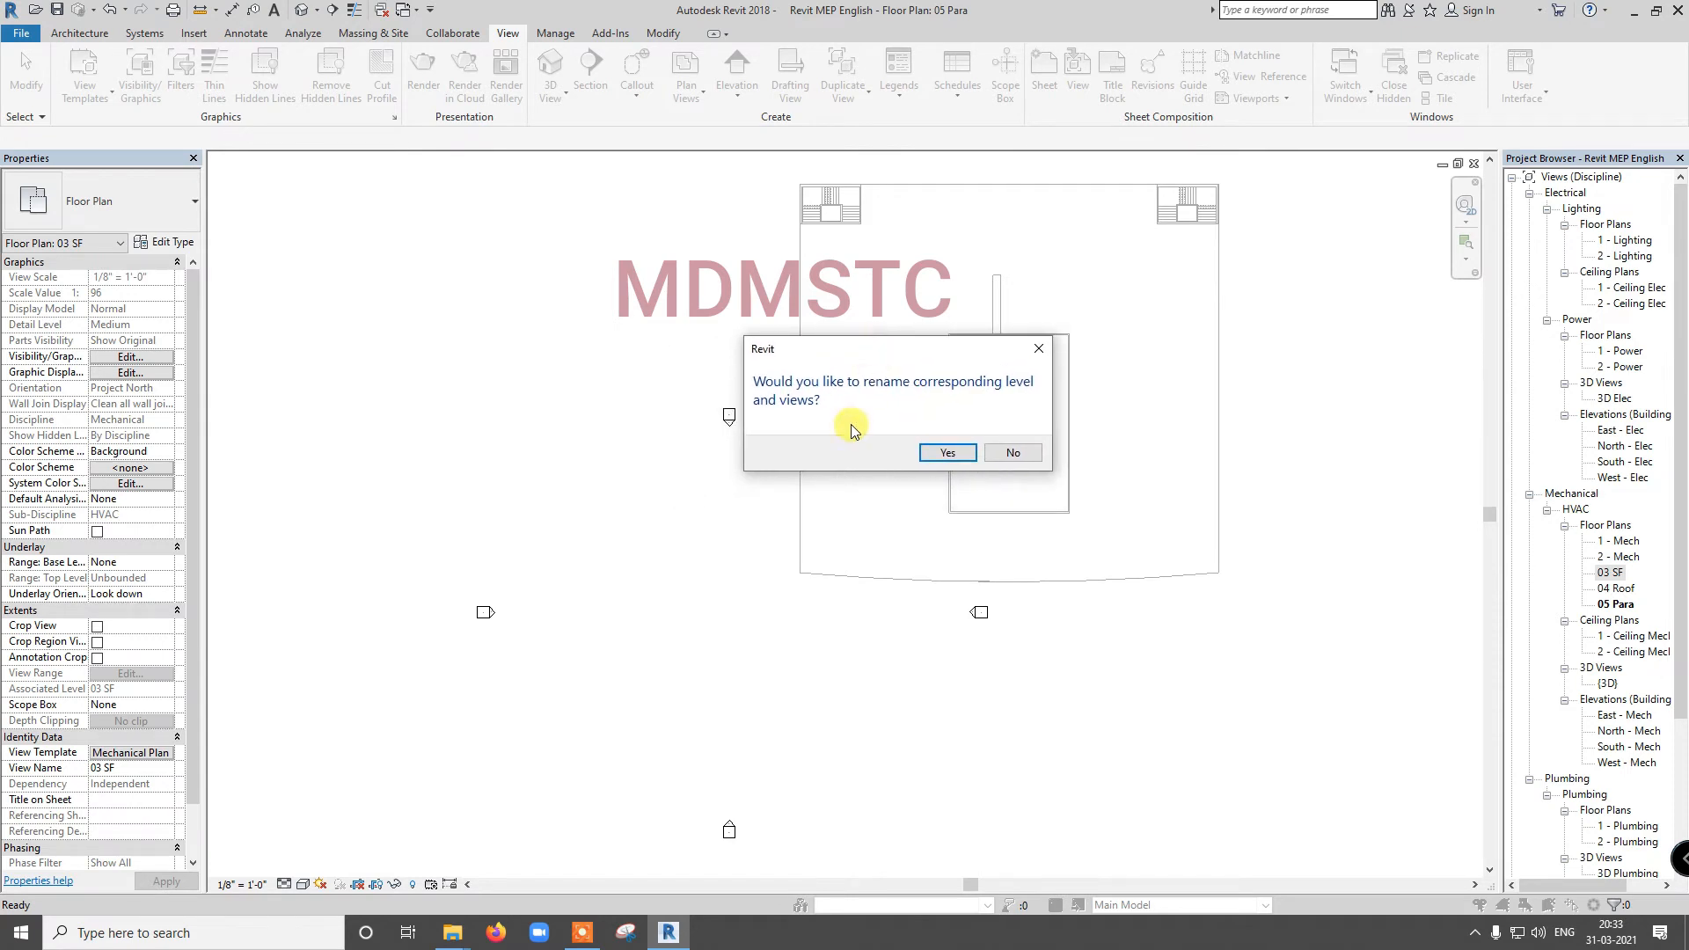
pyautogui.click(1017, 452)
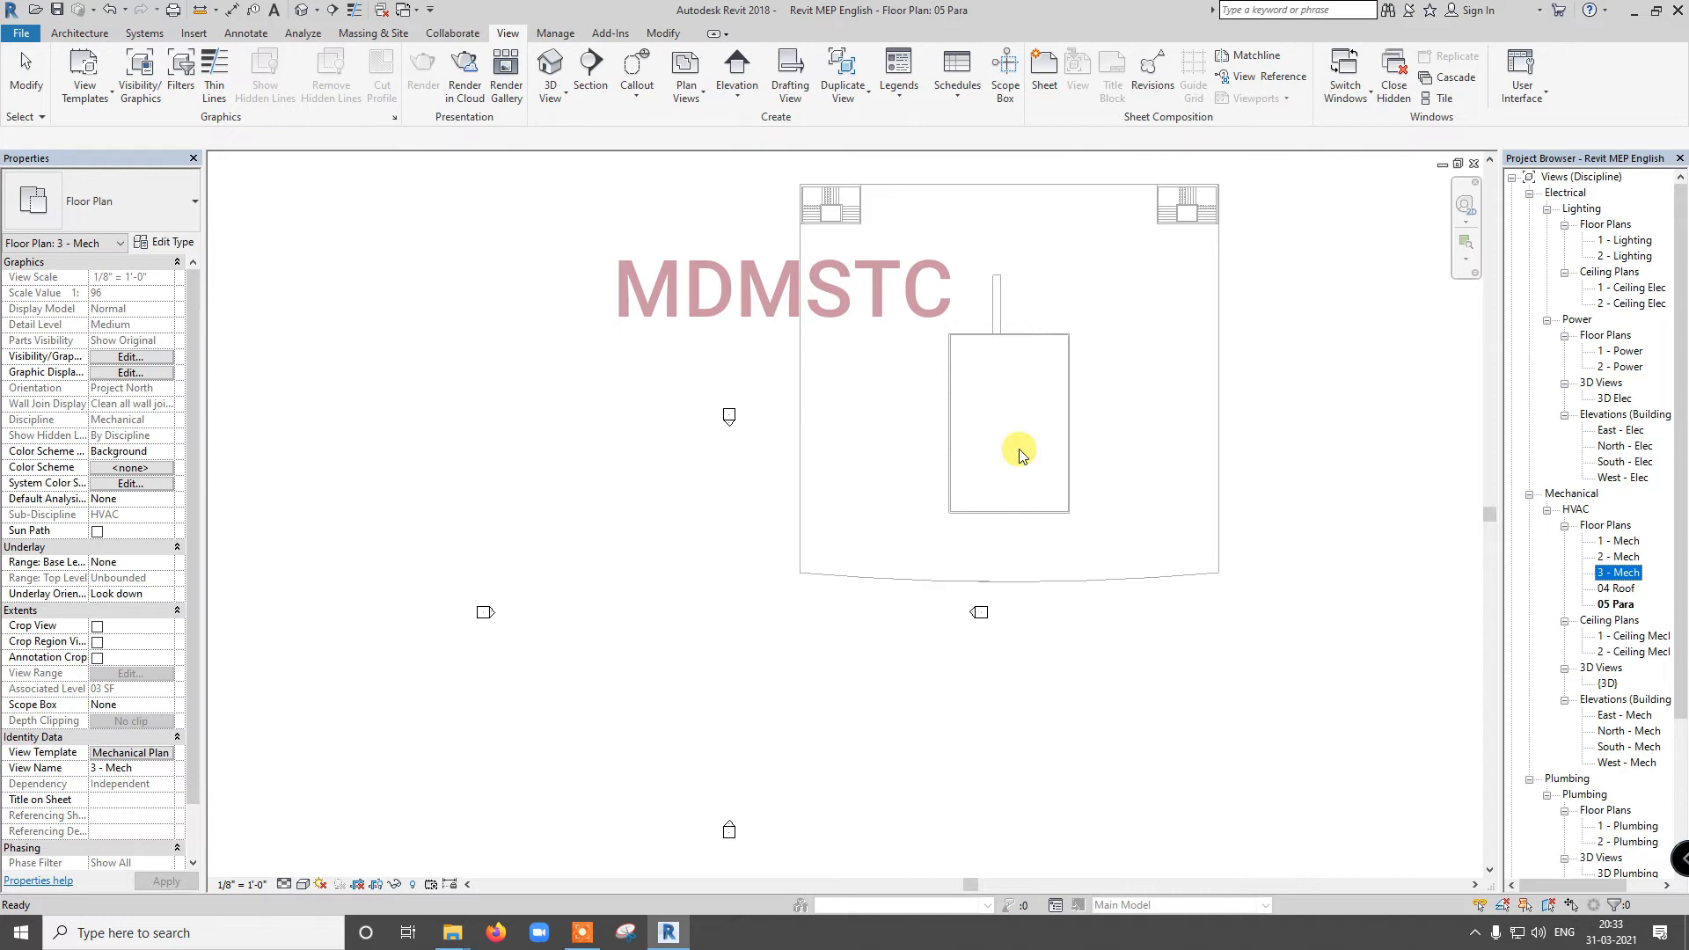
# Step: Open the East - Mech elevation and examine the level names, especially 03 SF and 04 Roof
pyautogui.doubleClick(1640, 716)
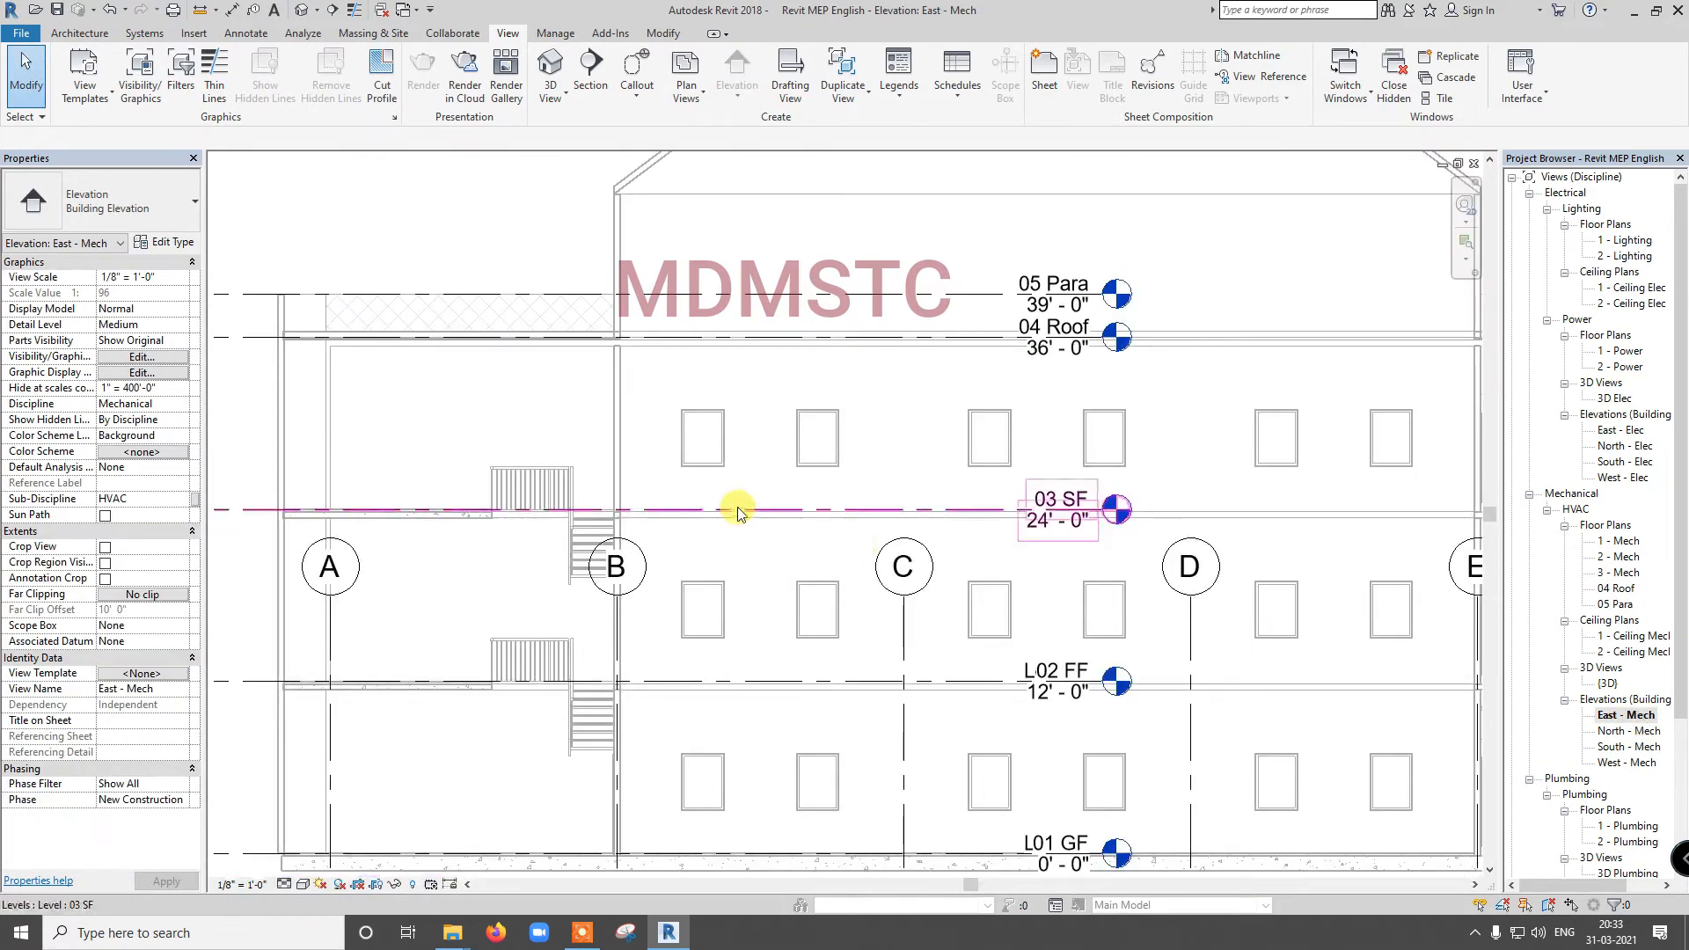
pyautogui.scroll(-2, 738, 507)
pyautogui.scroll(-2, 739, 509)
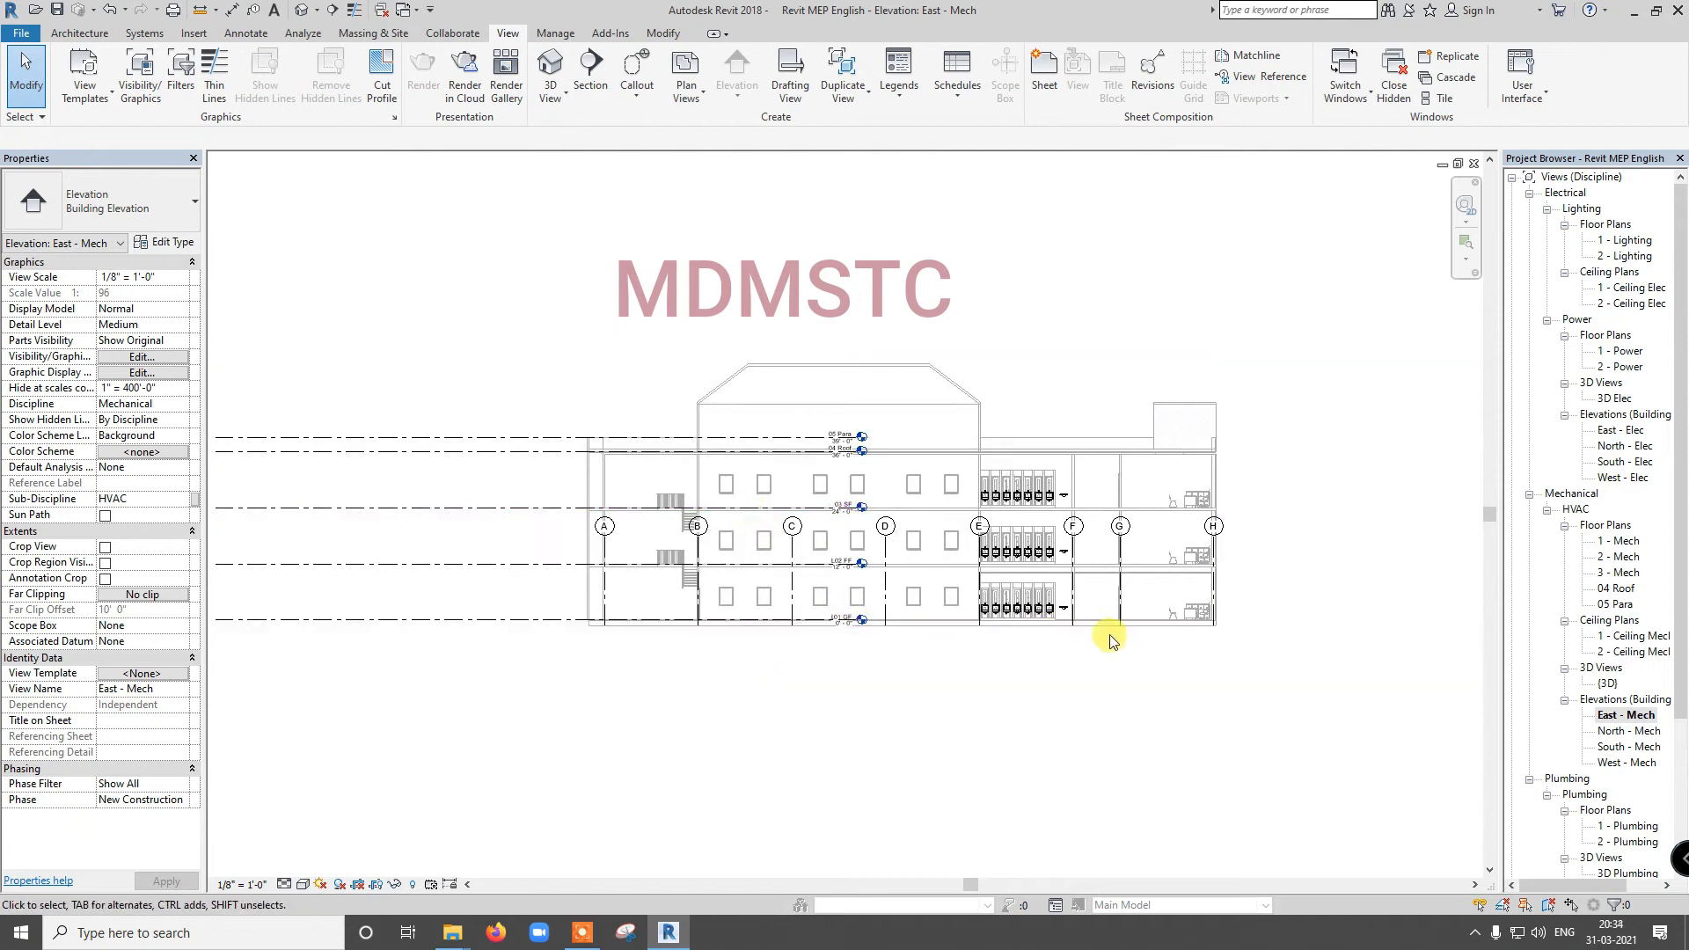
pyautogui.scroll(4, 826, 576)
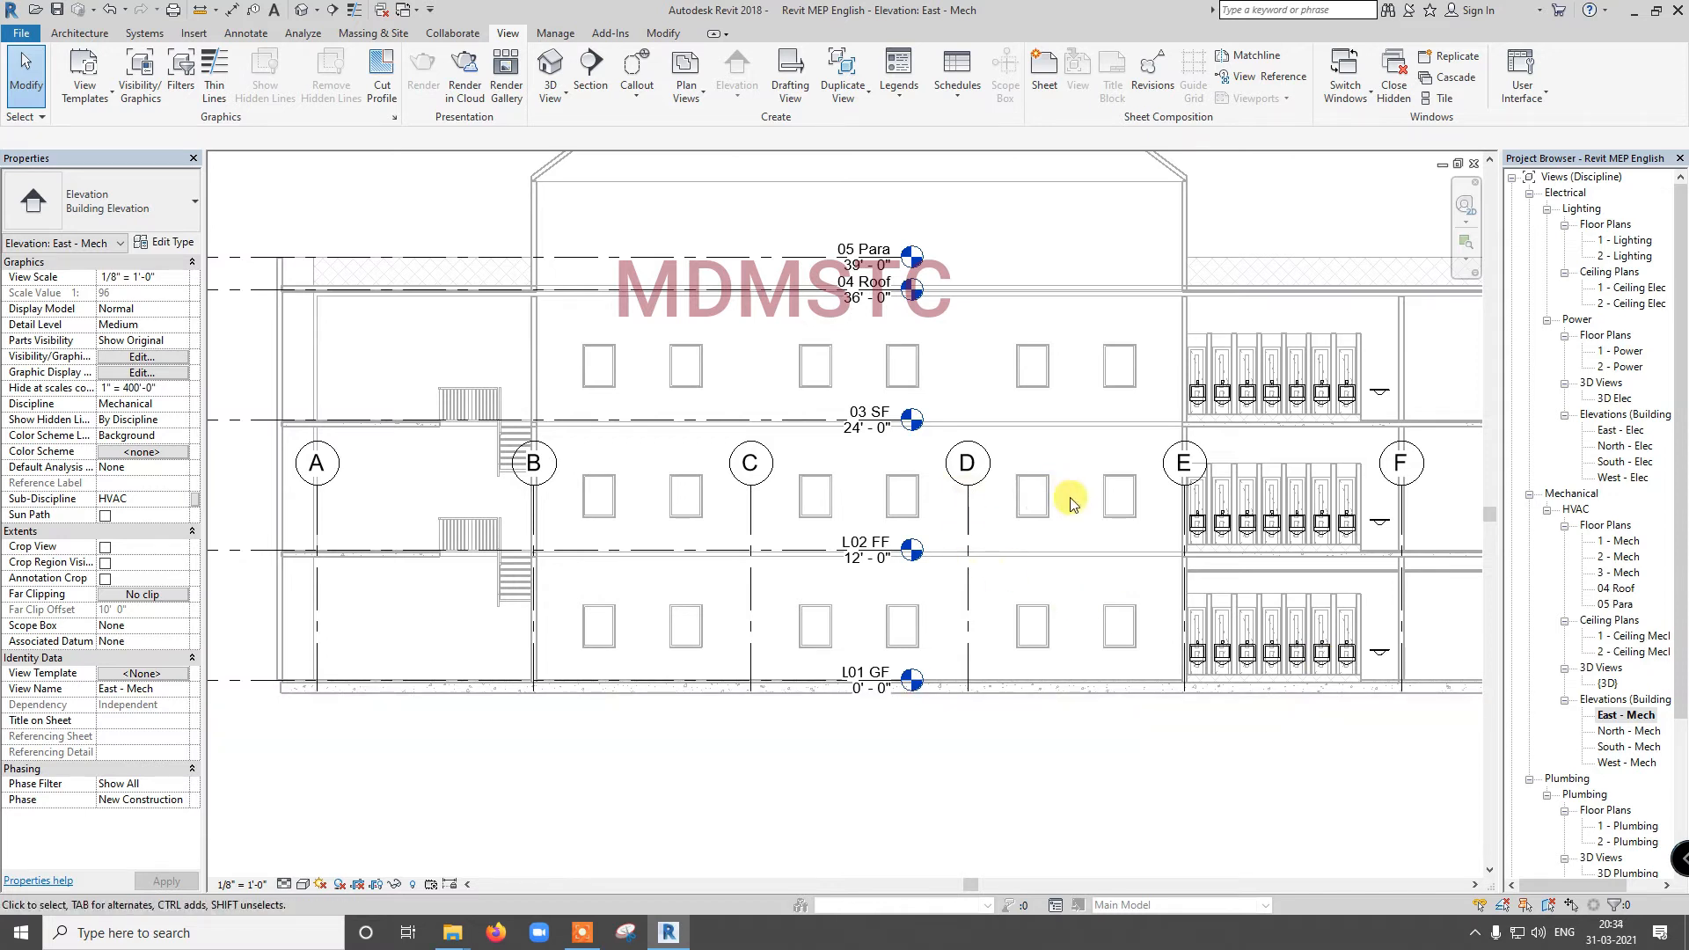
pyautogui.scroll(-3, 1072, 500)
pyautogui.scroll(-2, 1071, 501)
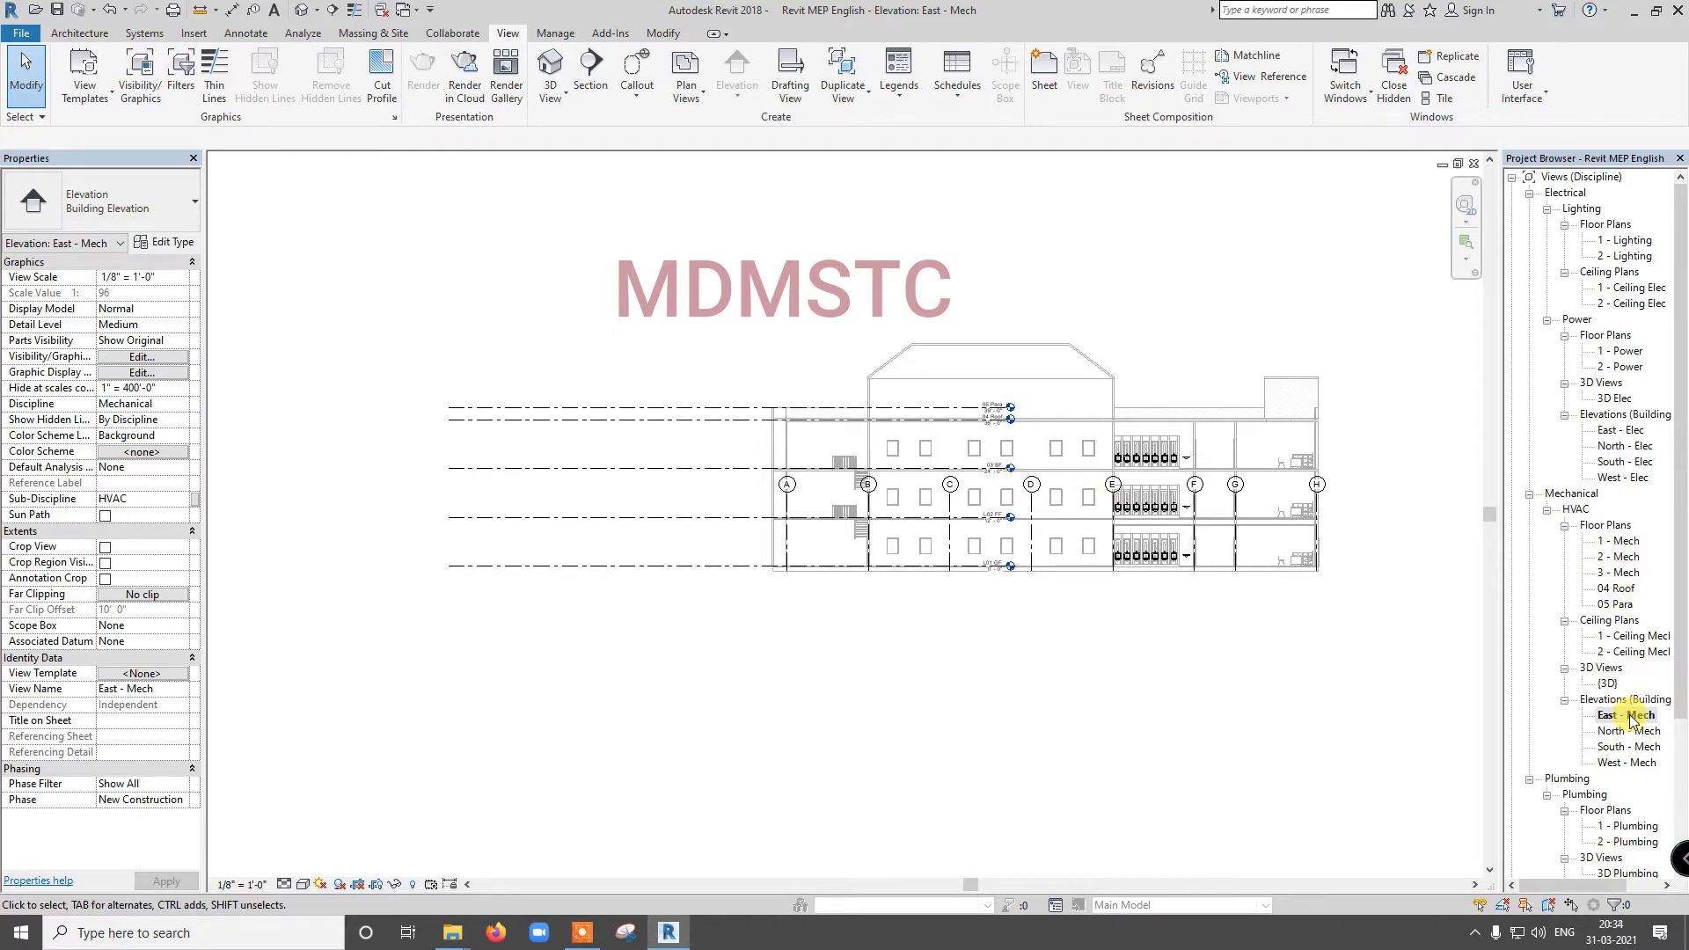
pyautogui.scroll(5, 1012, 506)
pyautogui.scroll(1, 1016, 497)
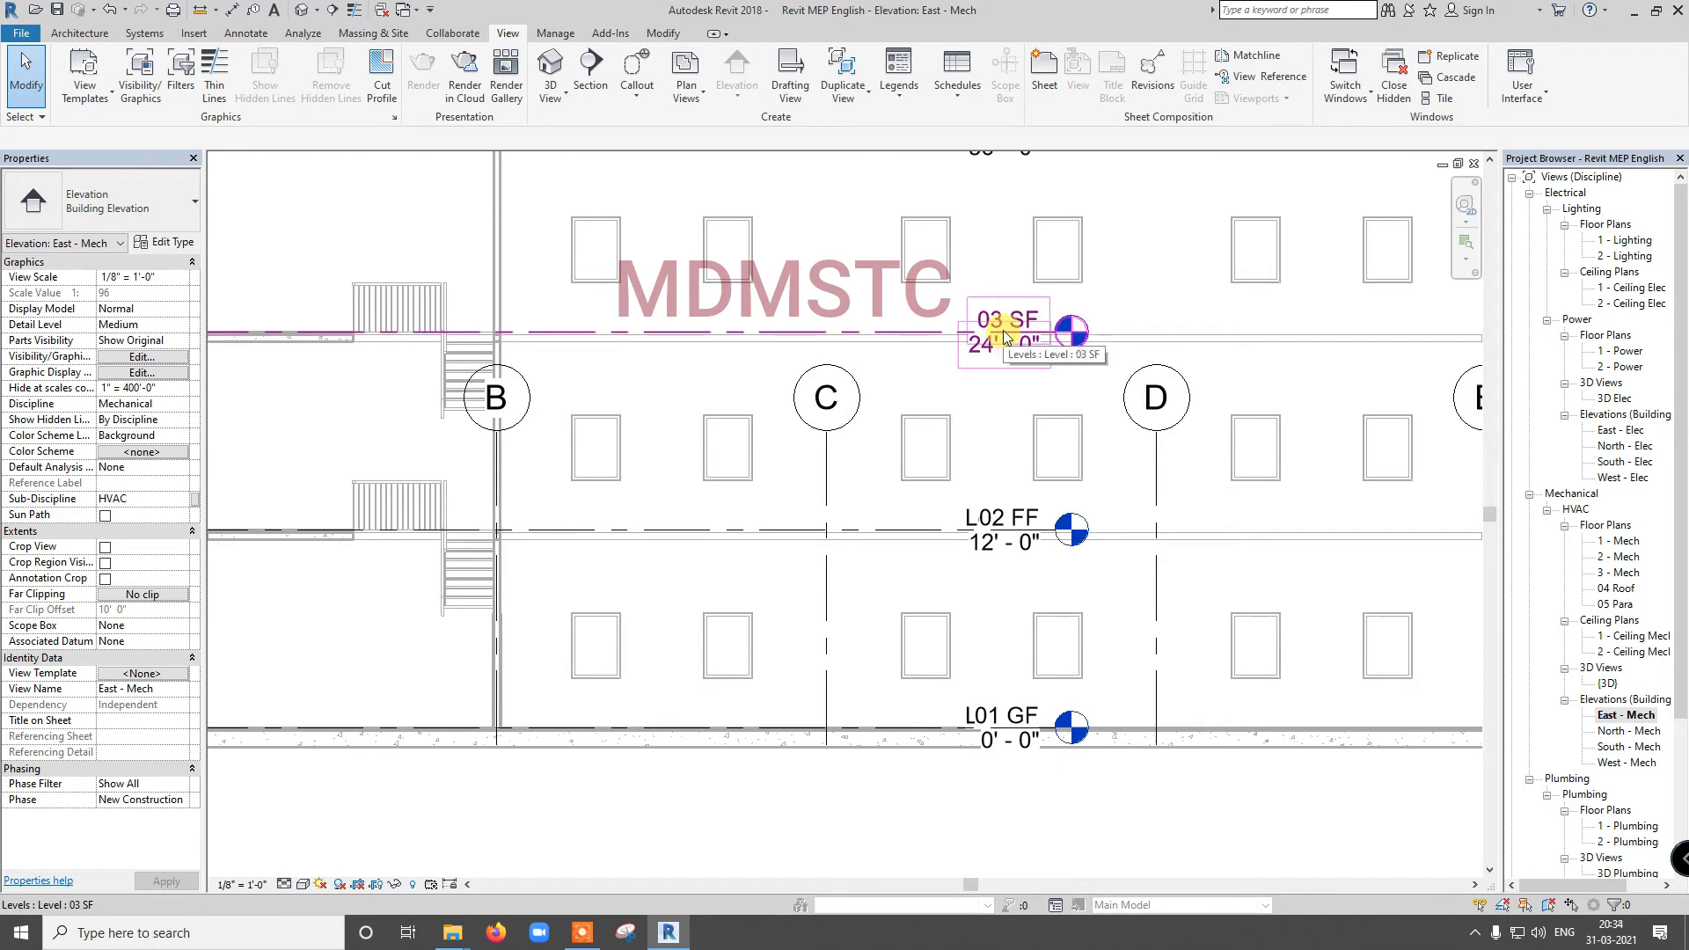
pyautogui.scroll(-2, 1006, 337)
pyautogui.scroll(-2, 1006, 337)
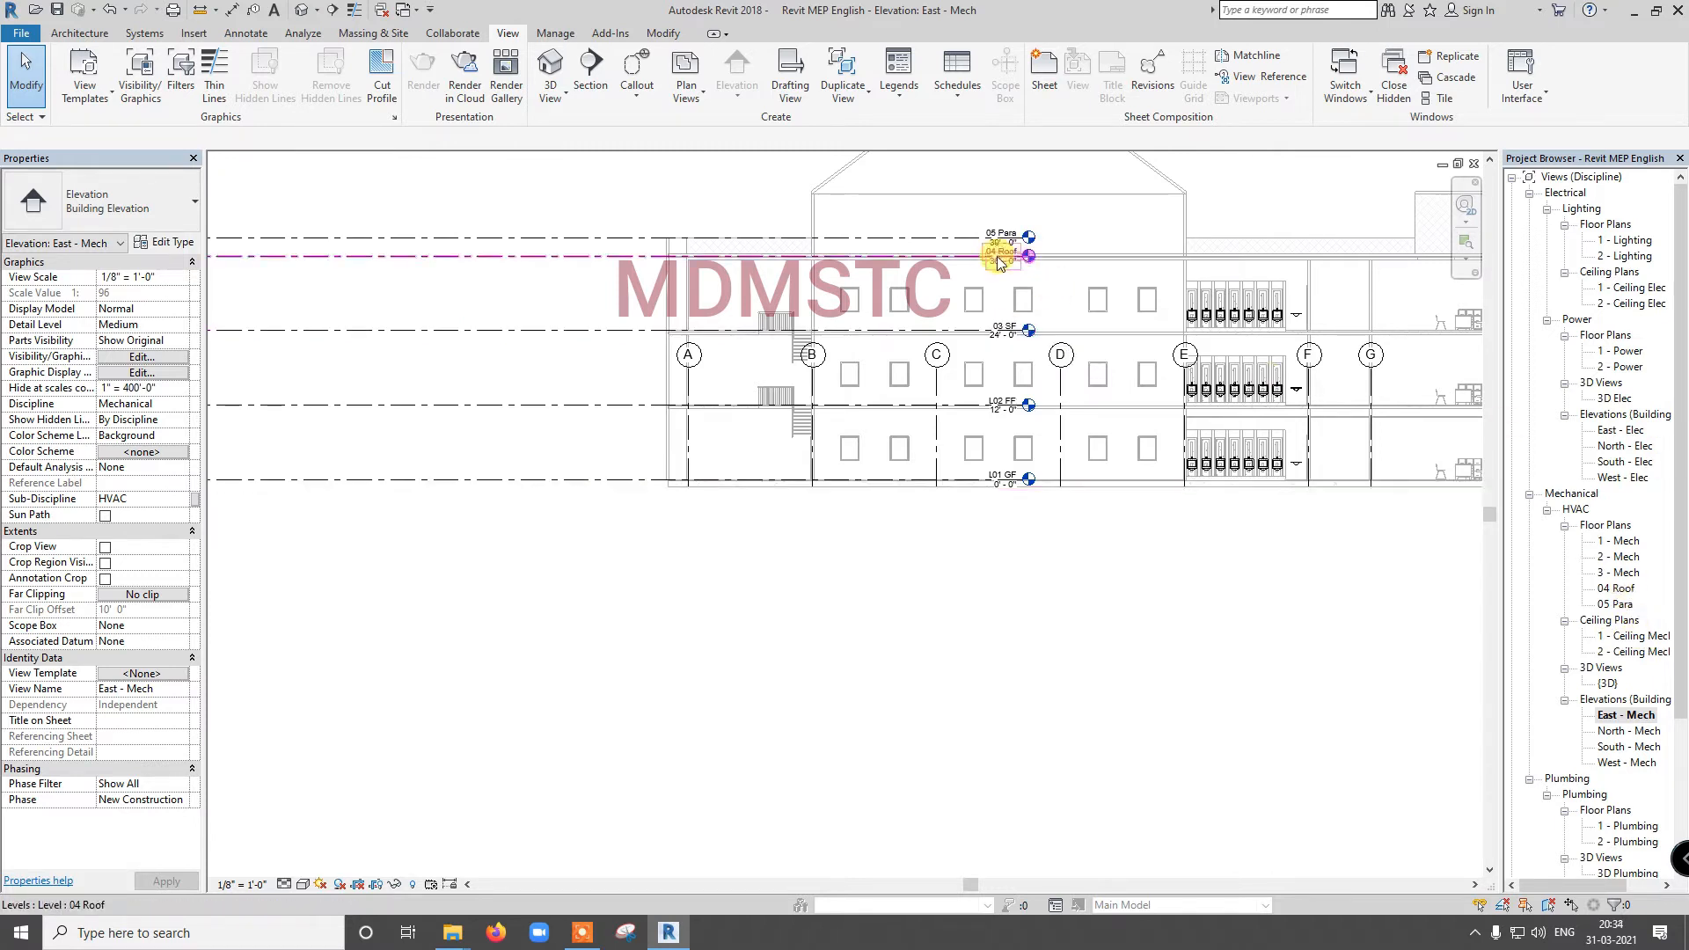
pyautogui.scroll(2, 1002, 255)
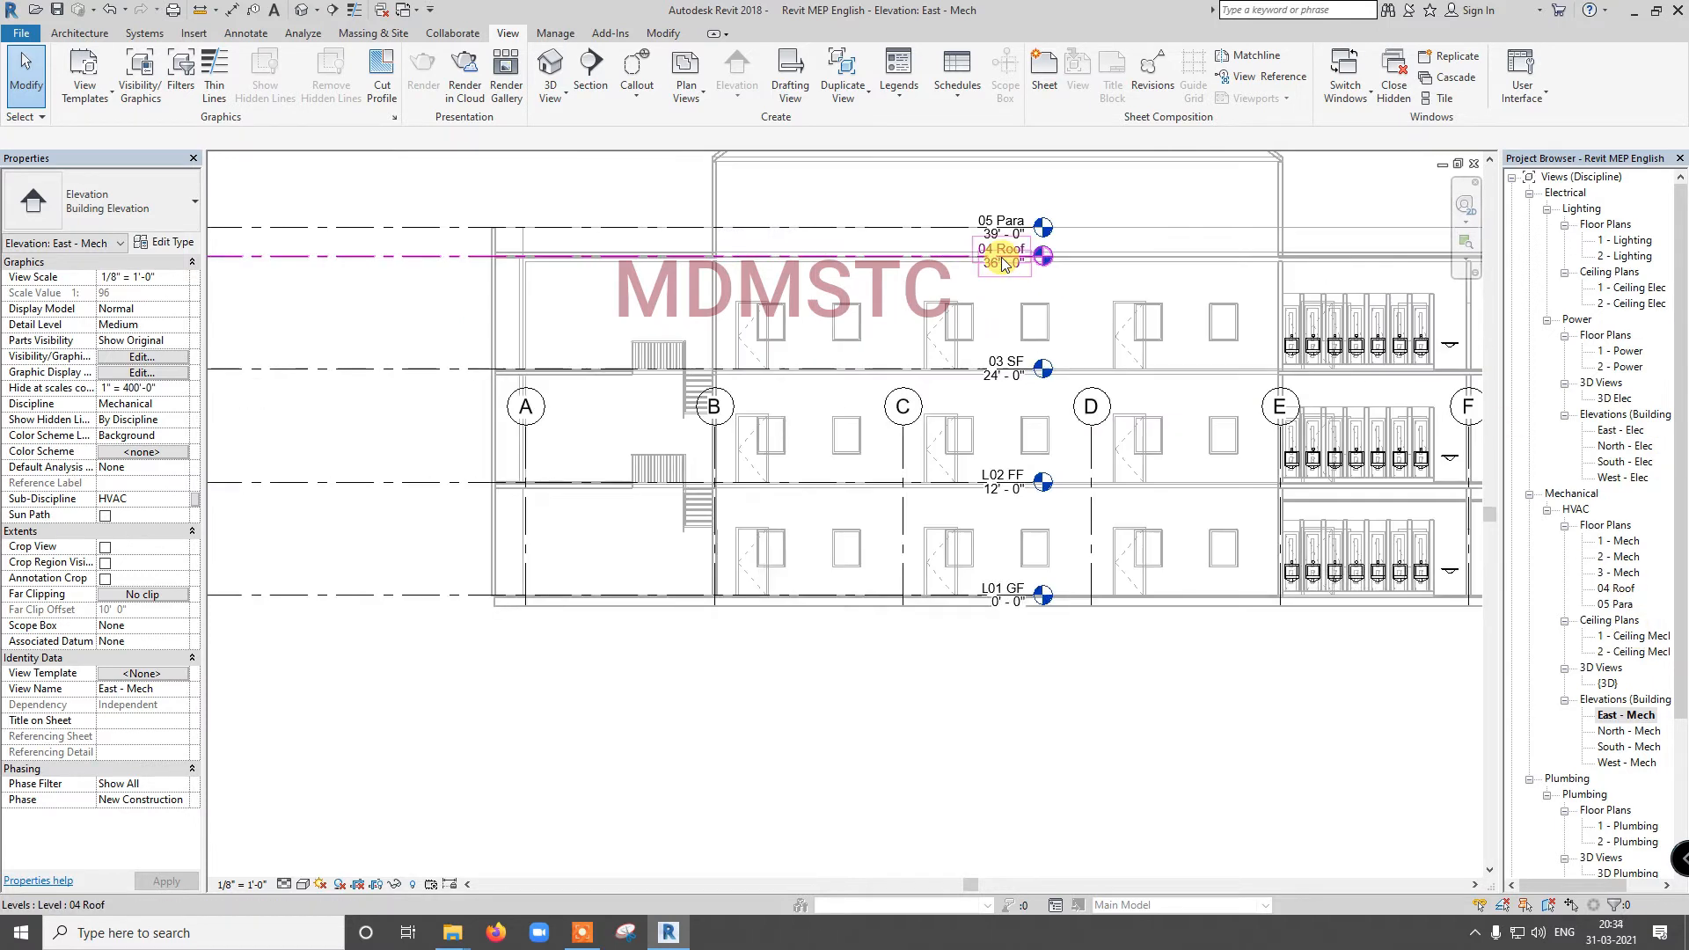
# Step: Rename the 04 Roof floor plan view to 4 - Mech and rename the corresponding level and views too
pyautogui.rightClick(1623, 591)
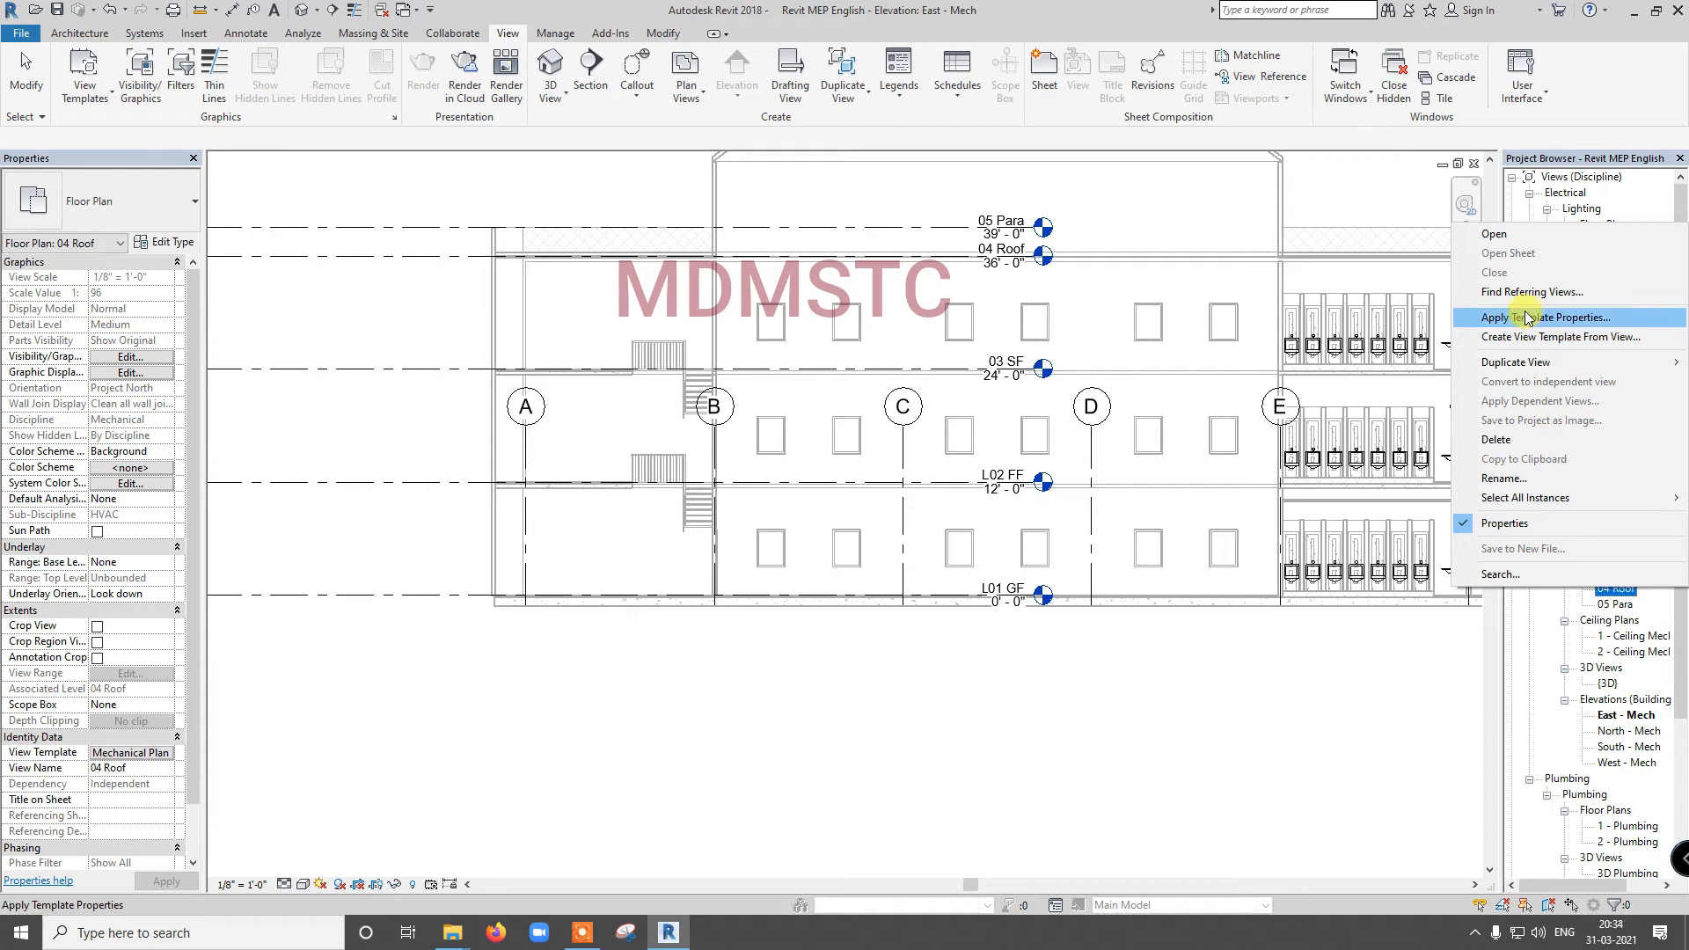
pyautogui.click(1529, 479)
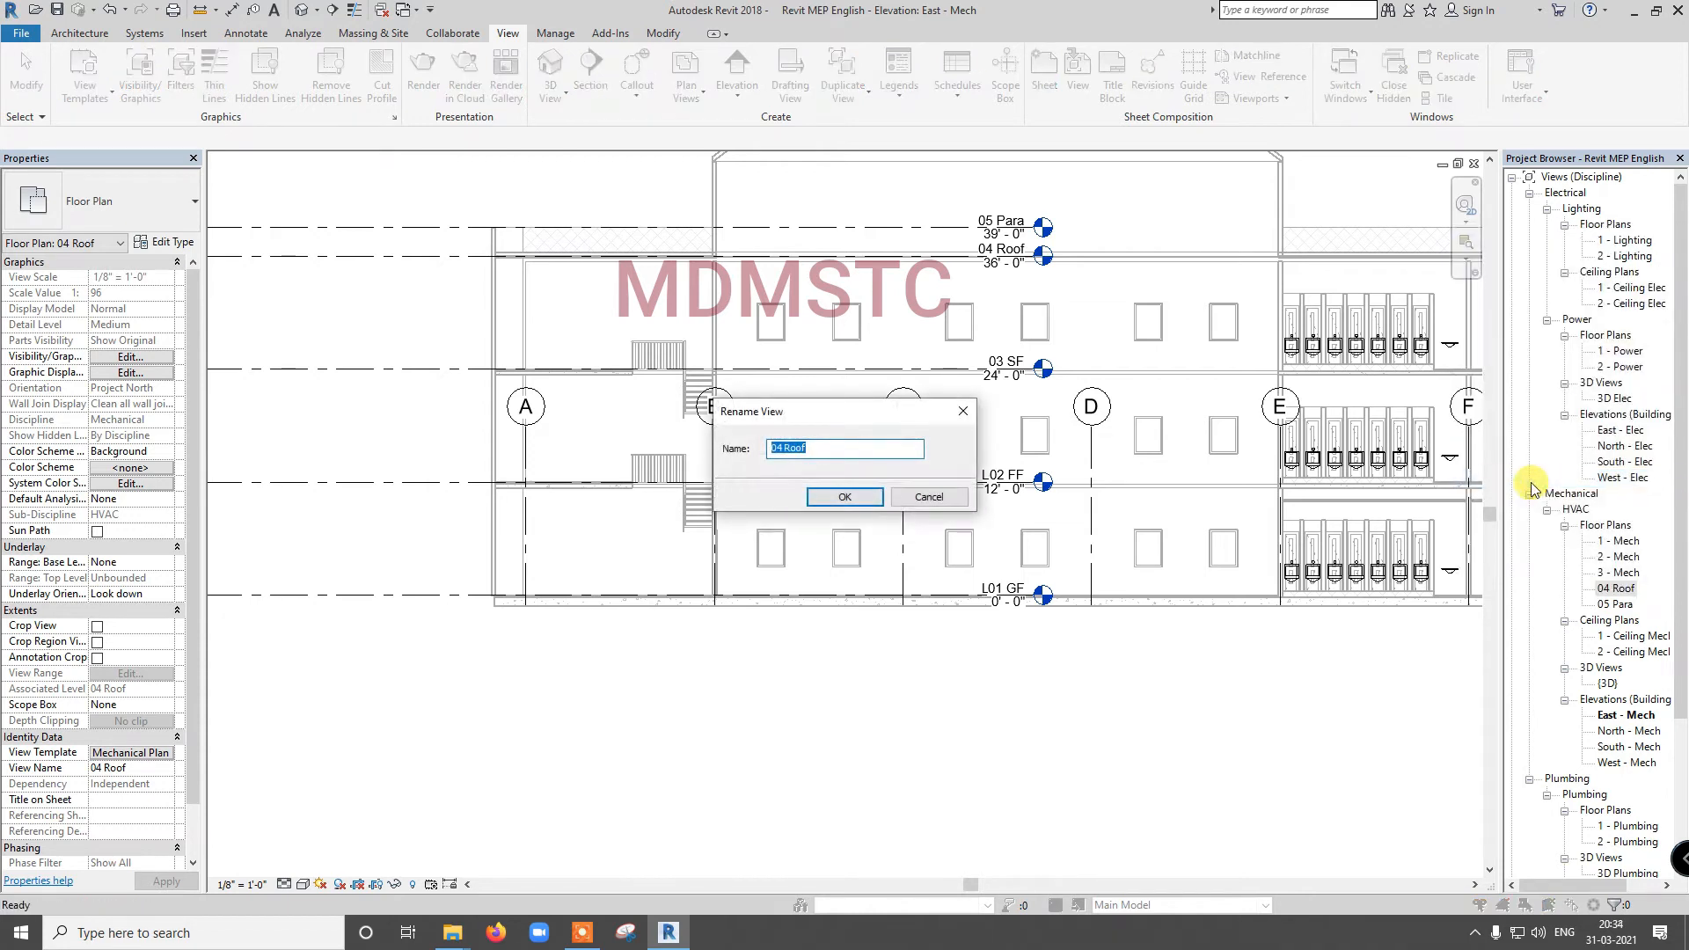
pyautogui.write('4 - Mech')
pyautogui.click(845, 498)
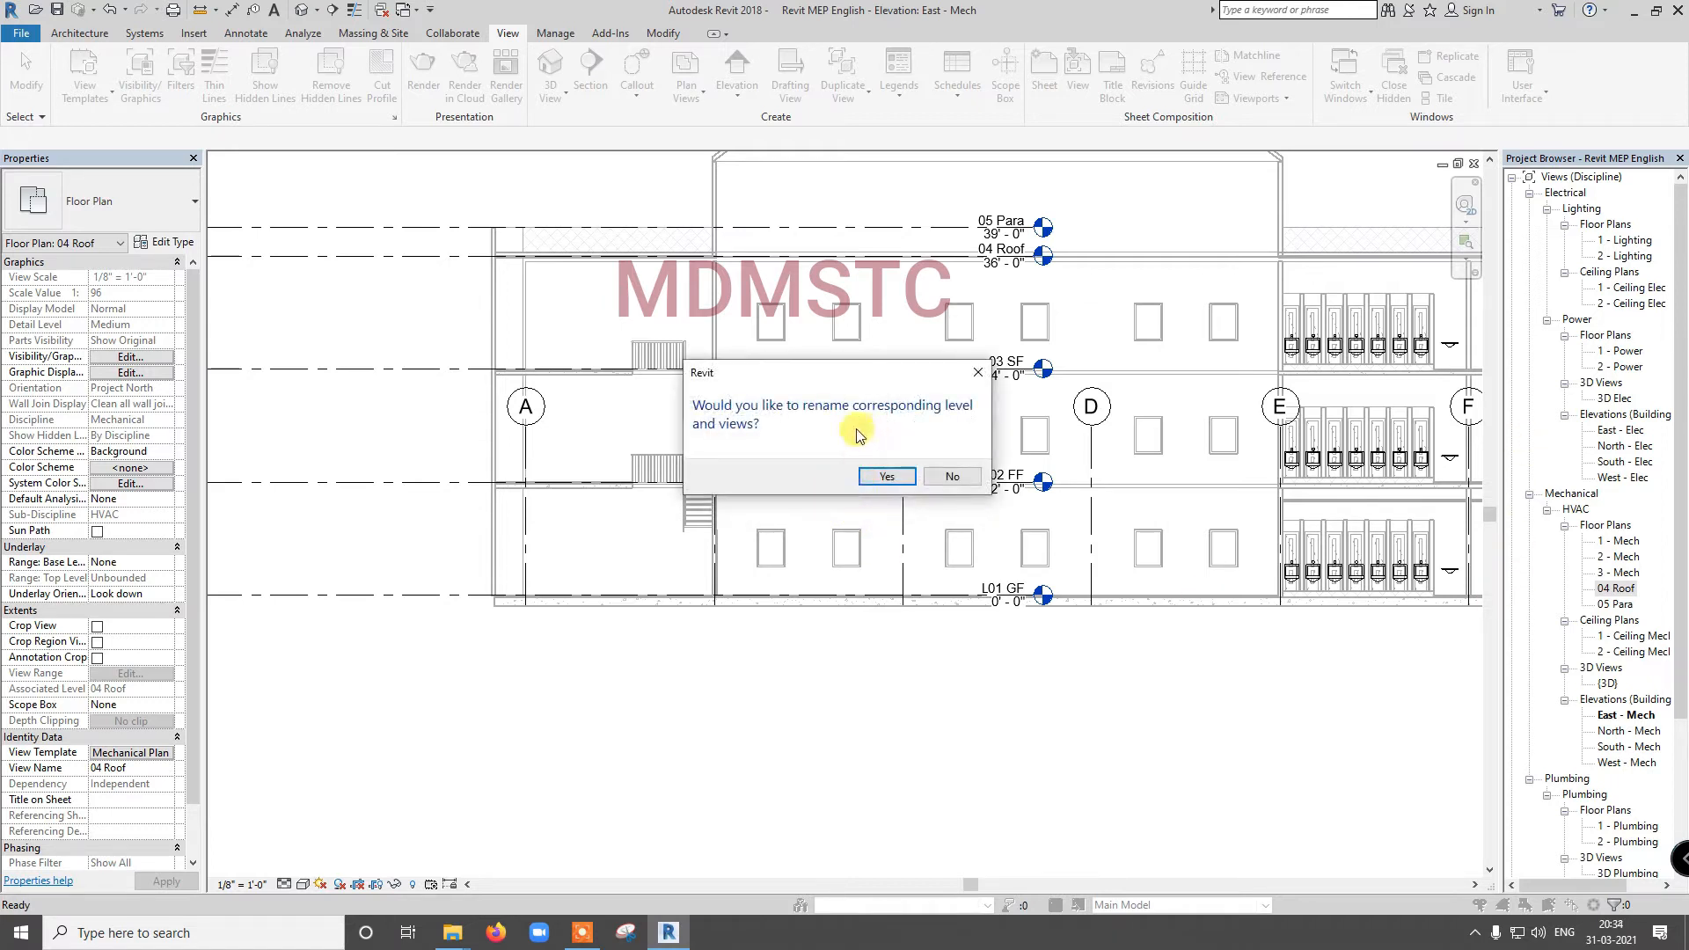
pyautogui.click(886, 477)
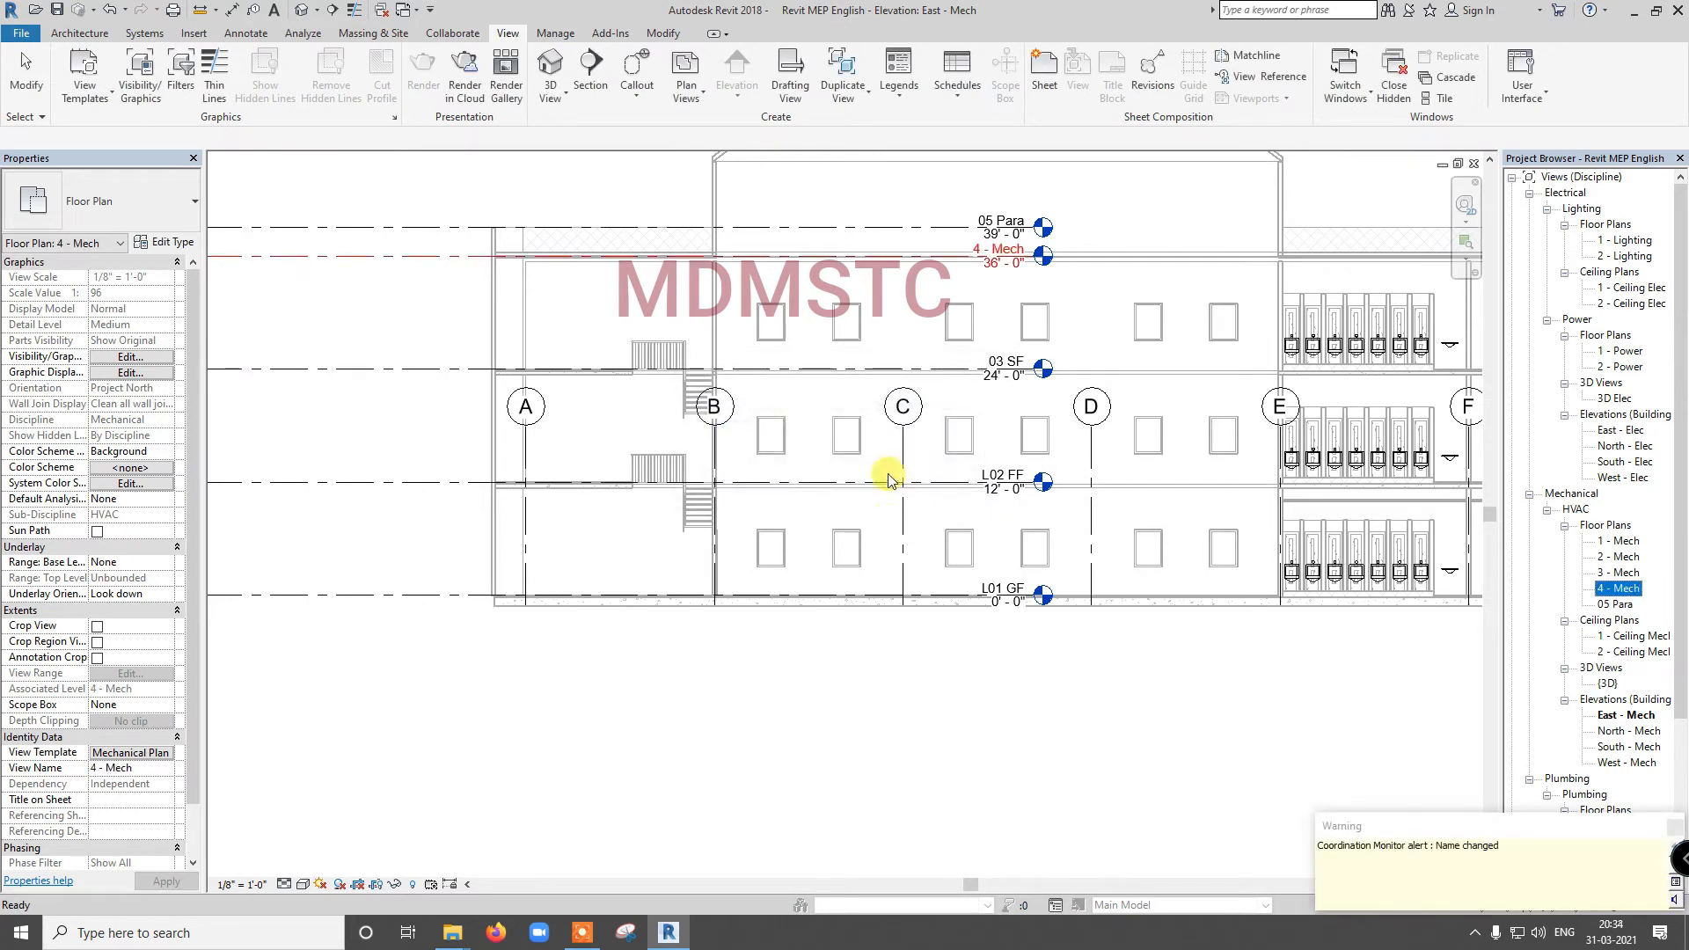
# Step: Rename the 4 - Mech level in the East - Mech elevation to 04 - Roof without renaming the corresponding views
pyautogui.click(1001, 255)
pyautogui.click(1006, 252)
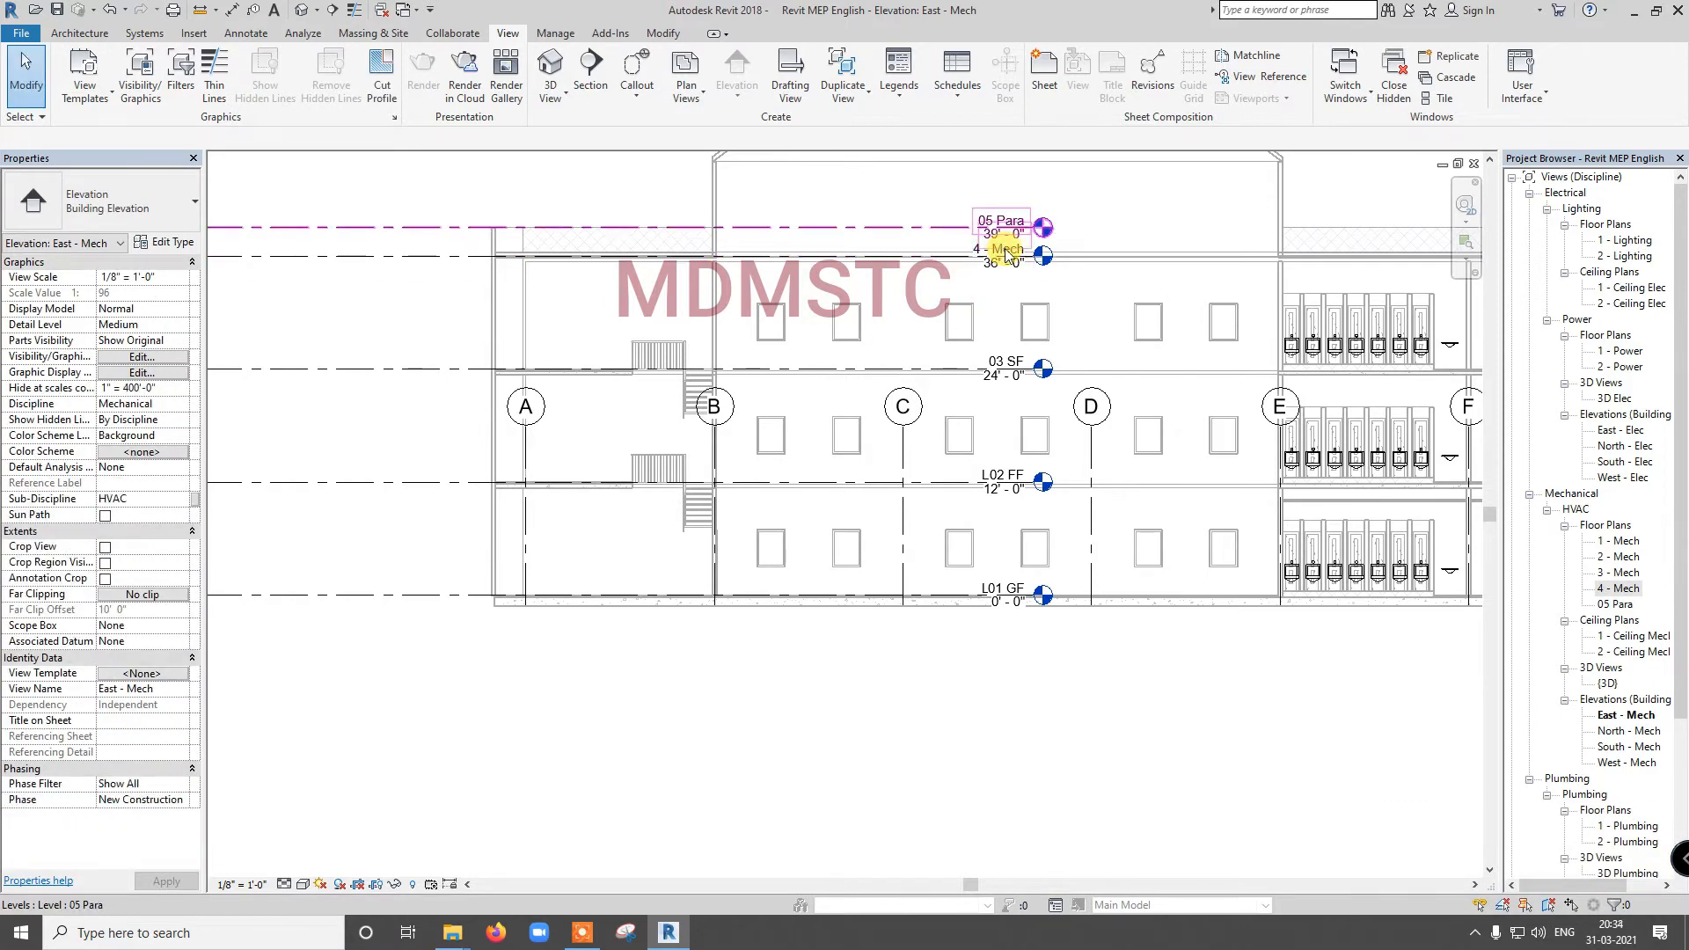
pyautogui.click(1002, 254)
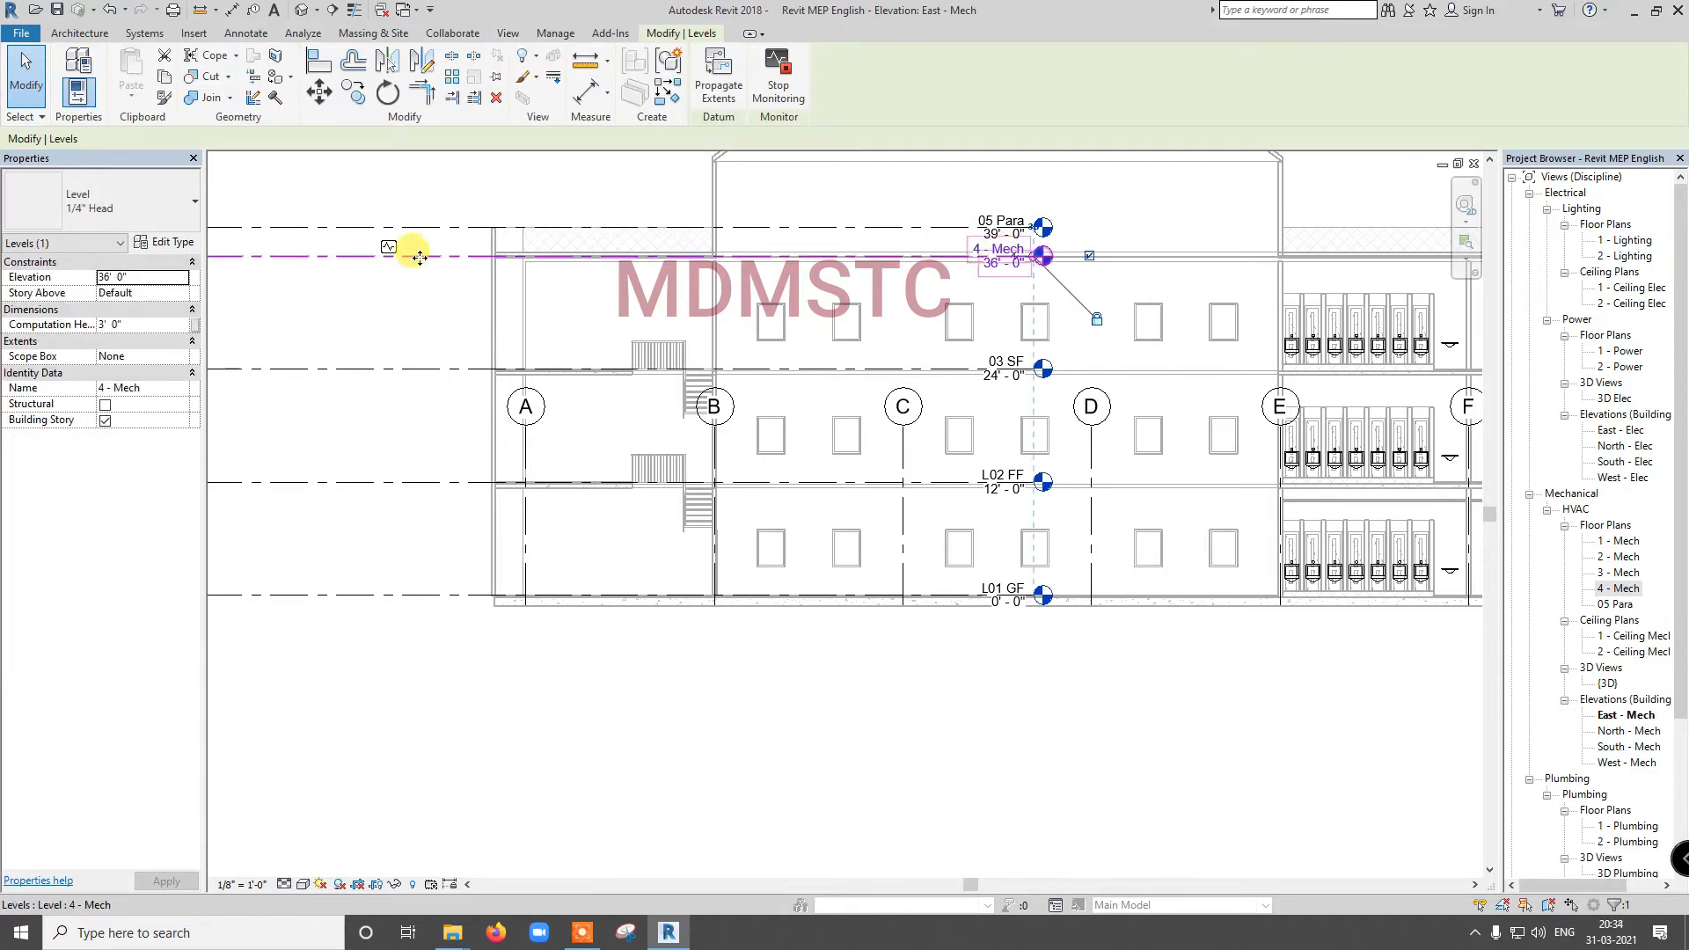
pyautogui.click(1005, 247)
pyautogui.write('04')
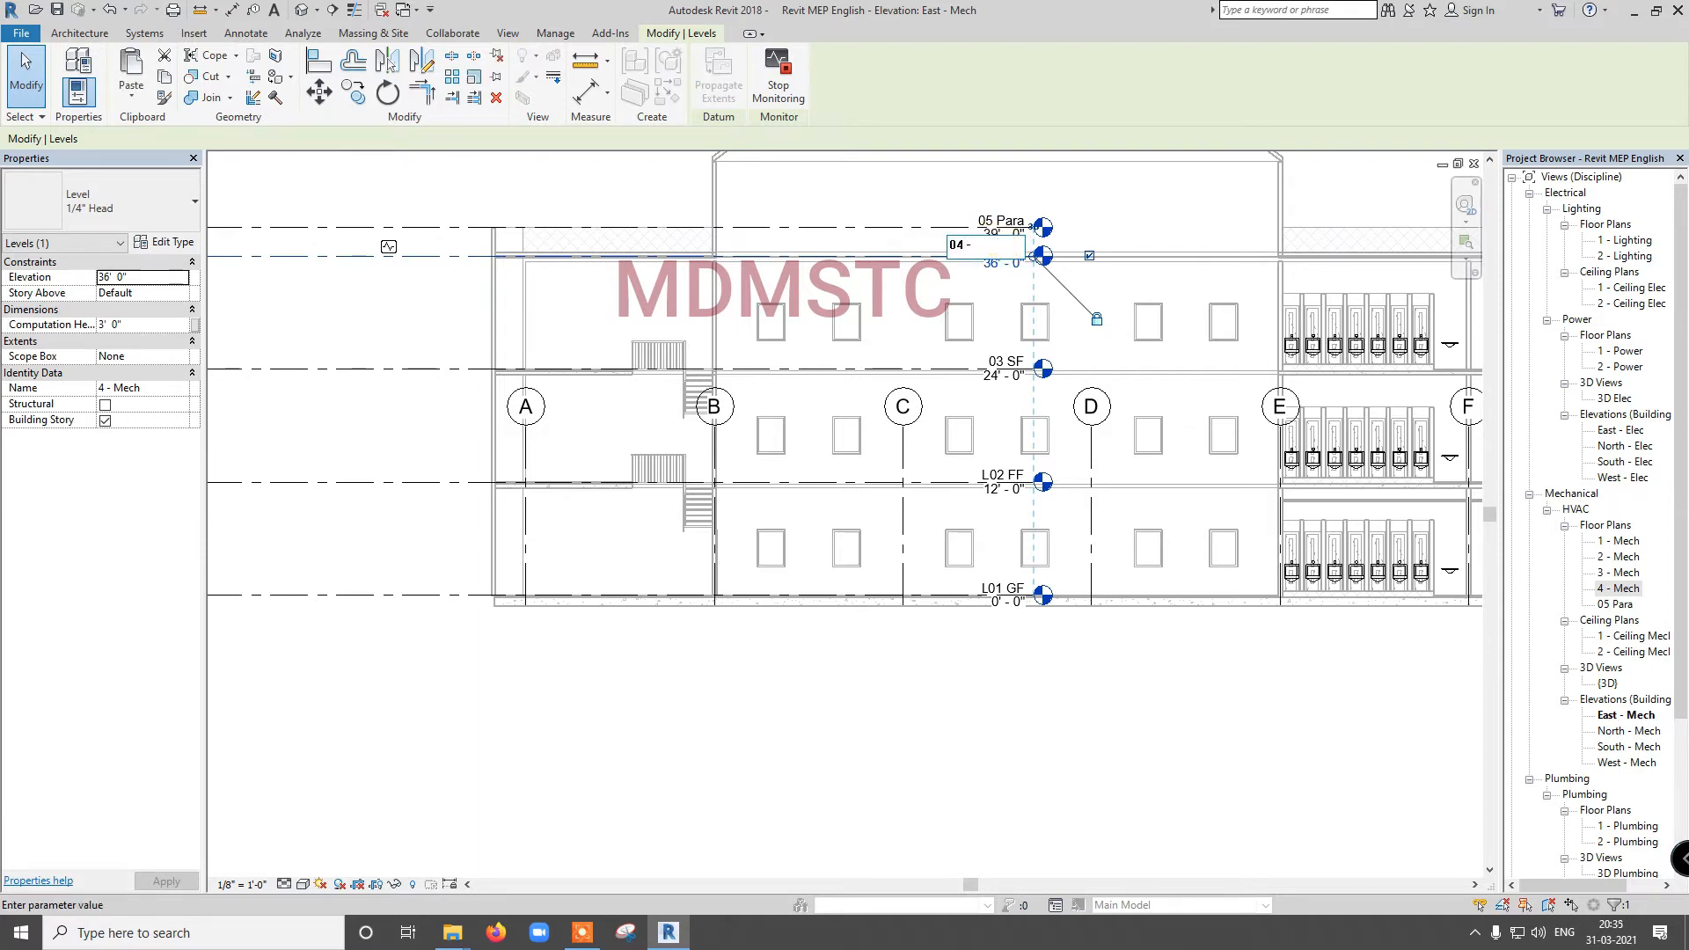
pyautogui.write(' - Roof')
pyautogui.press('Return')
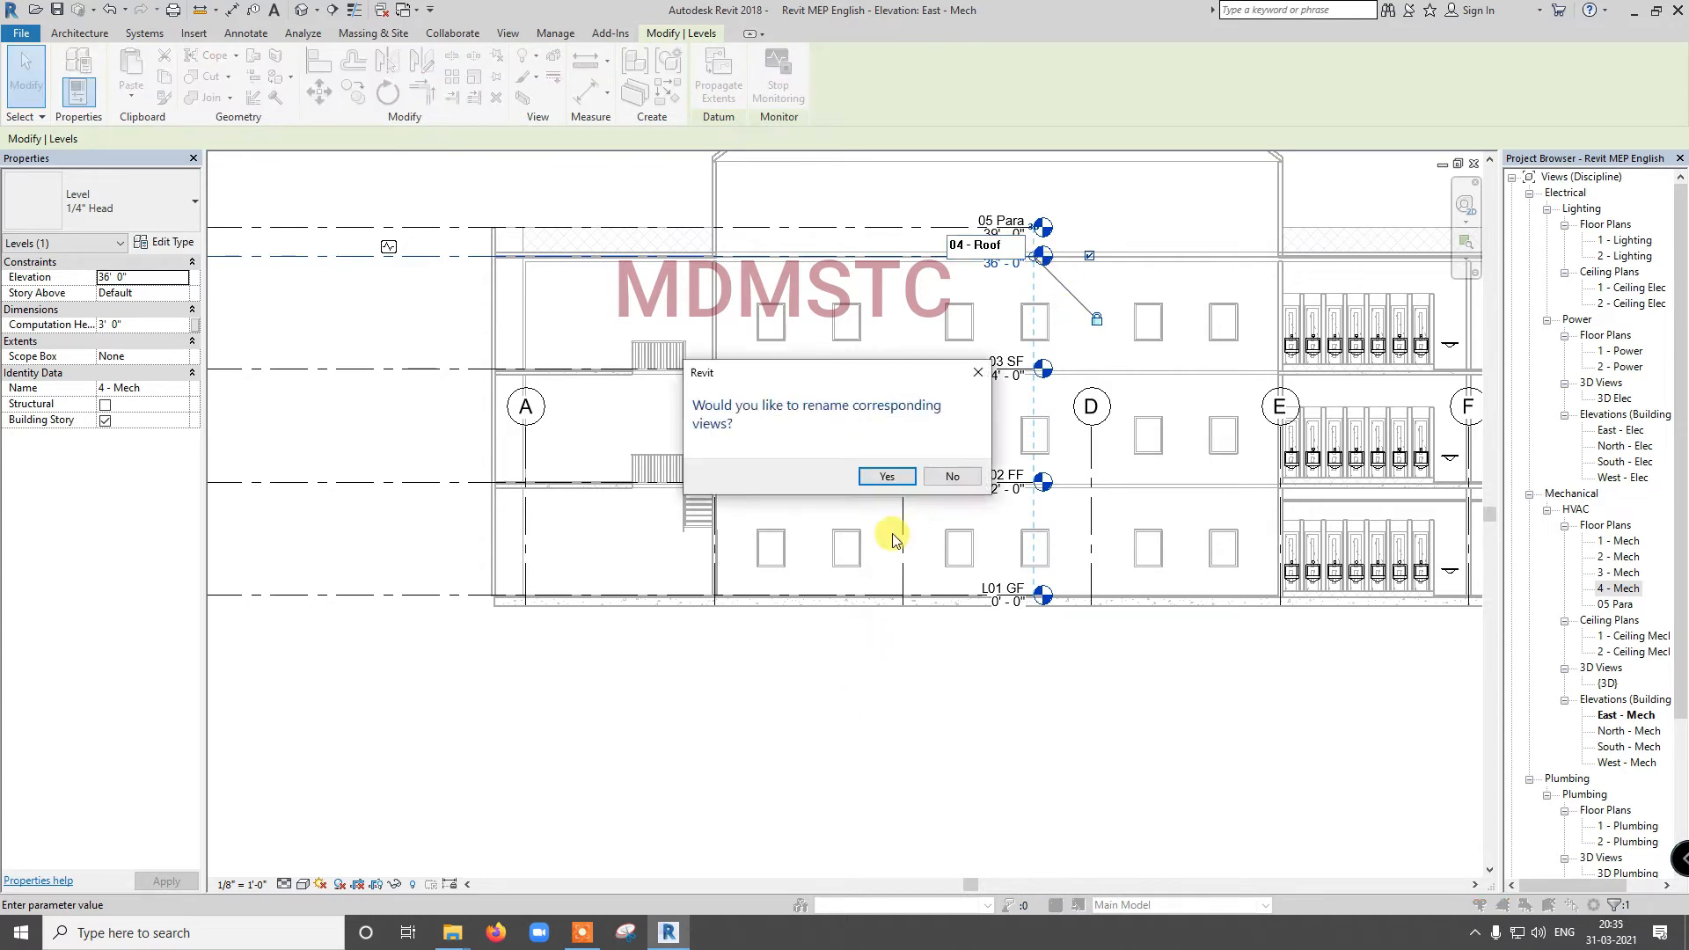
pyautogui.click(948, 476)
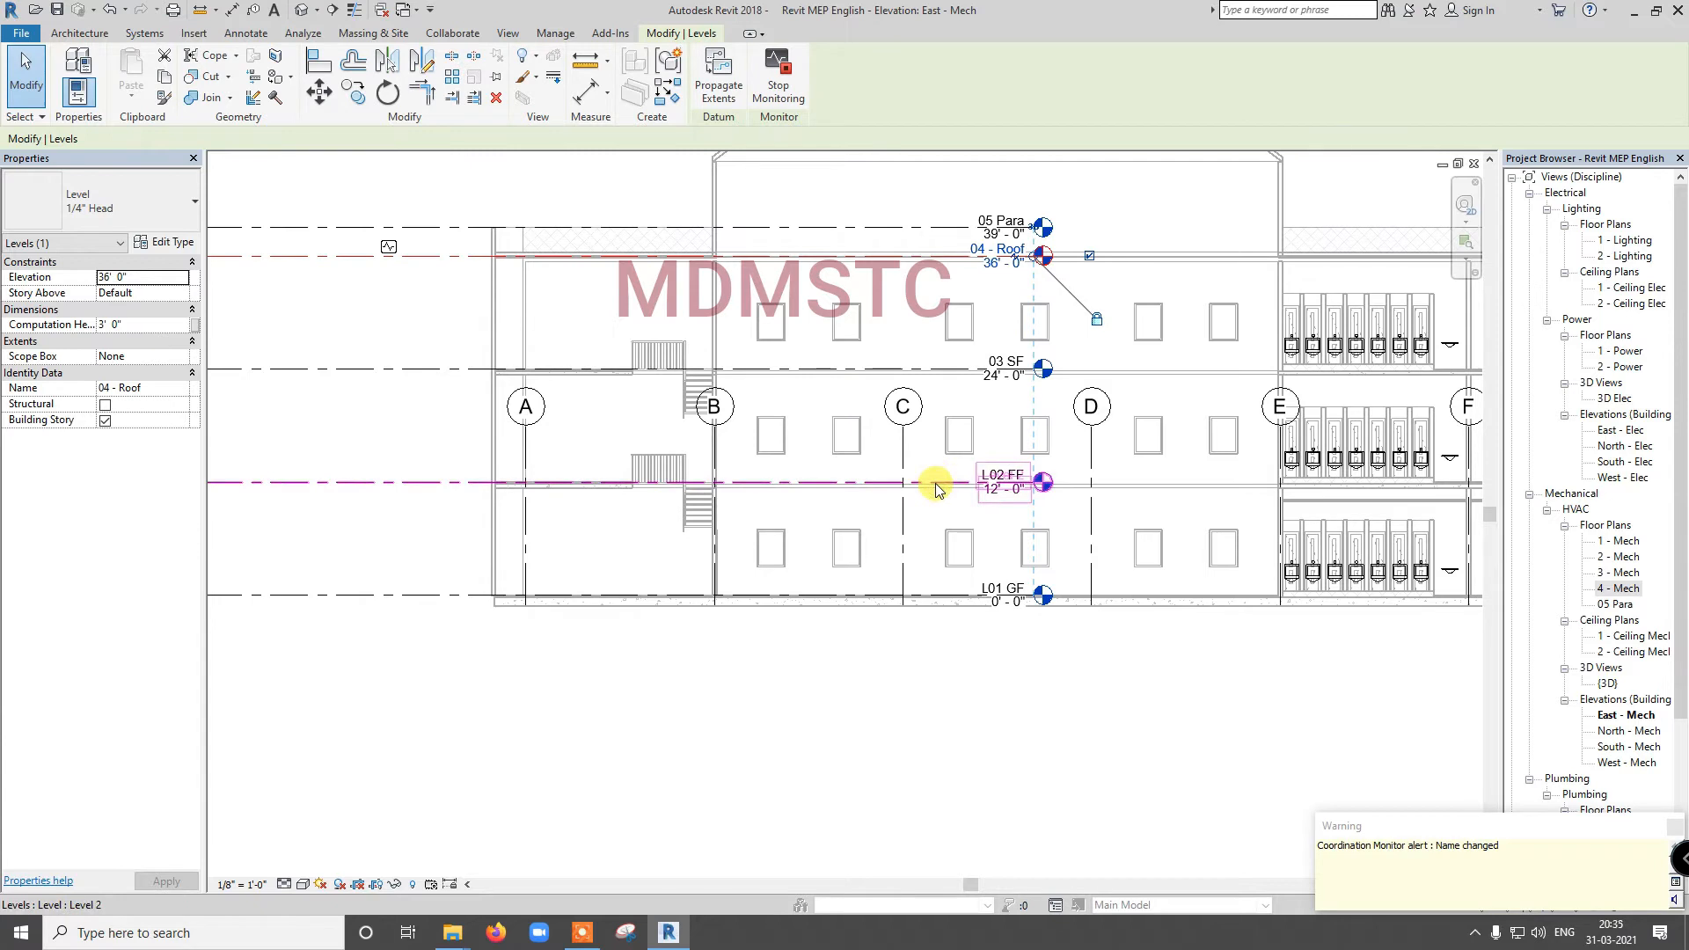
pyautogui.click(1675, 827)
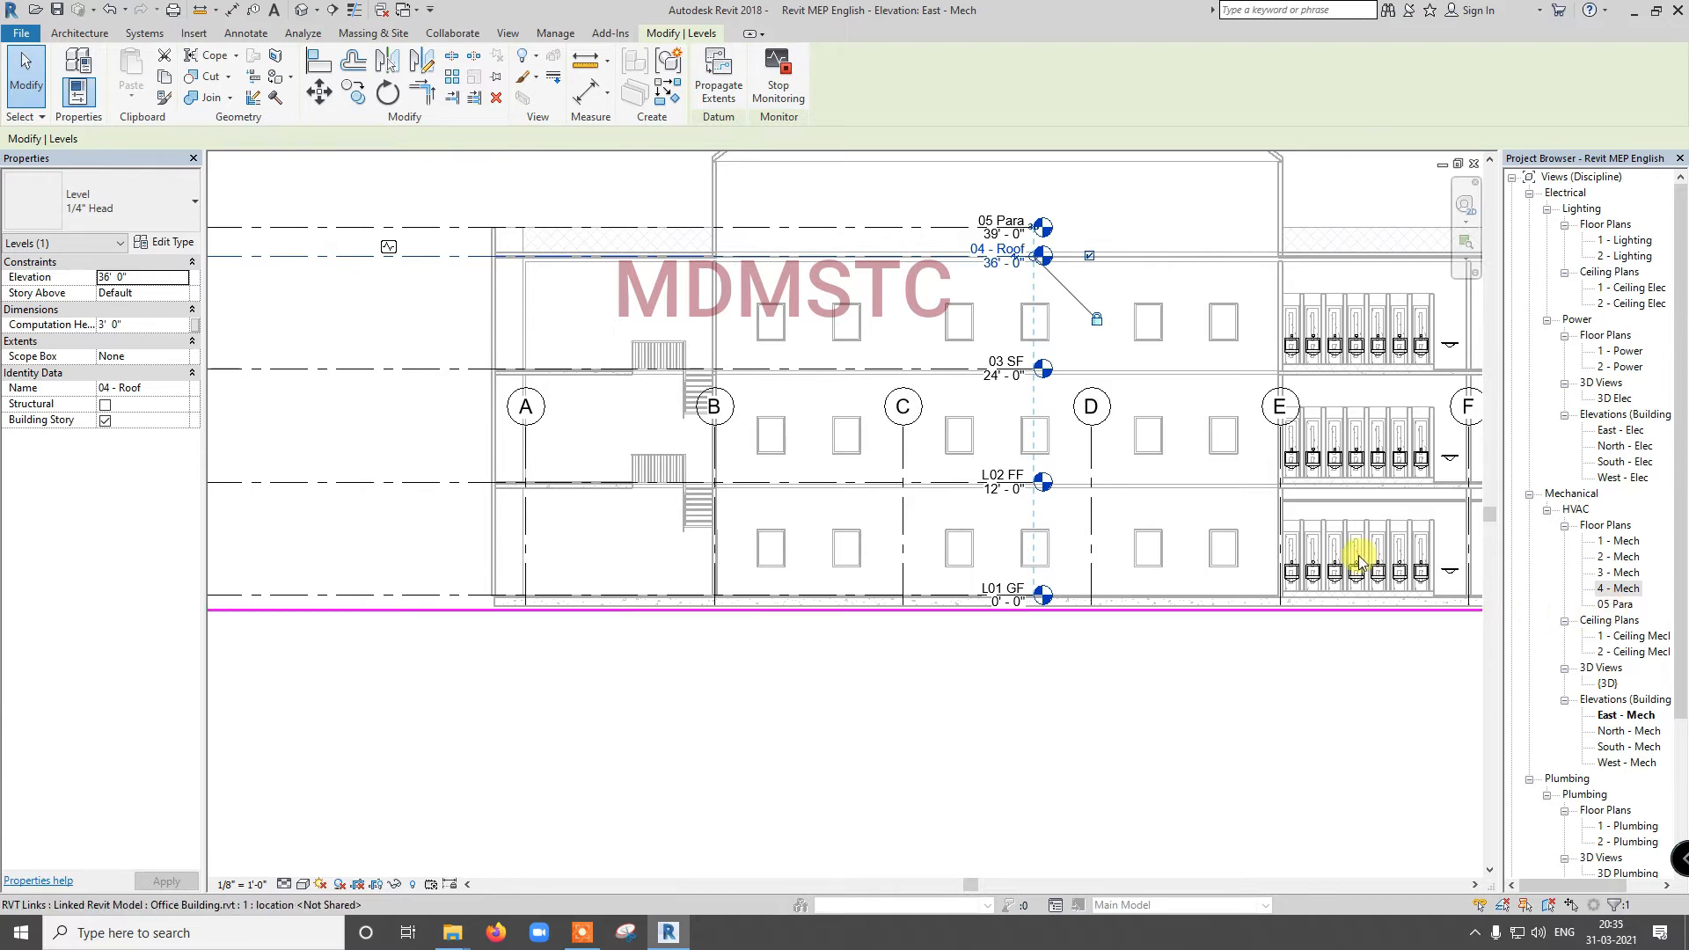
pyautogui.click(39, 85)
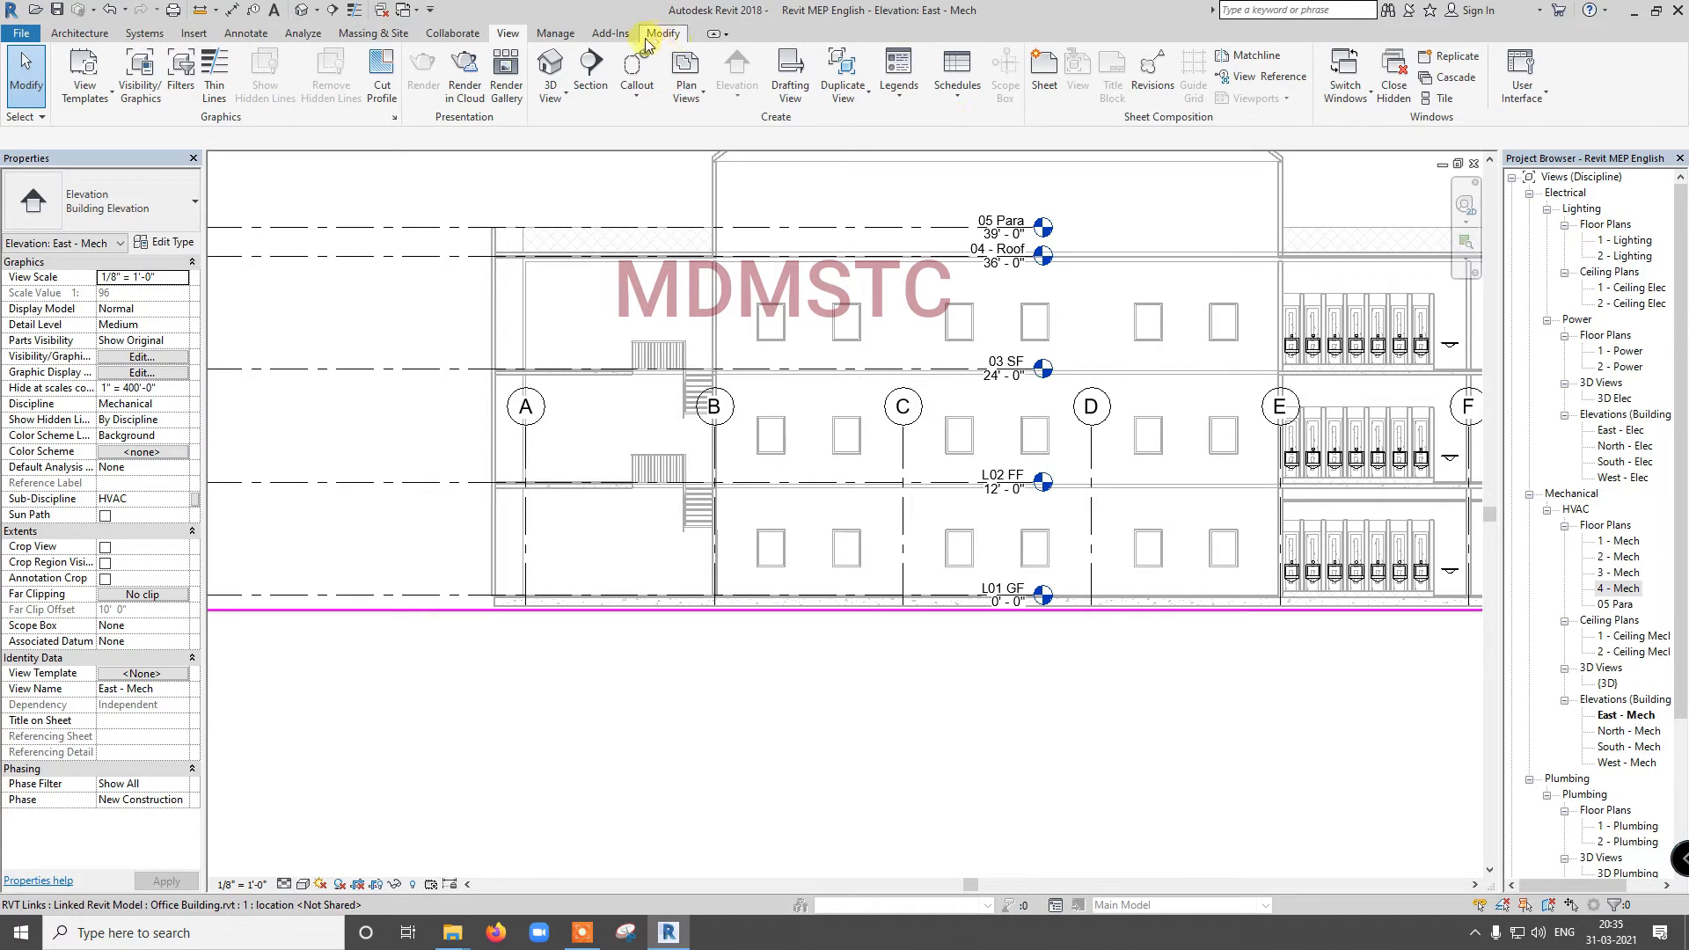
# Step: Create a duplicate floor plan view for level 03 SF and remove it again from the HVAC floor plans
pyautogui.click(703, 106)
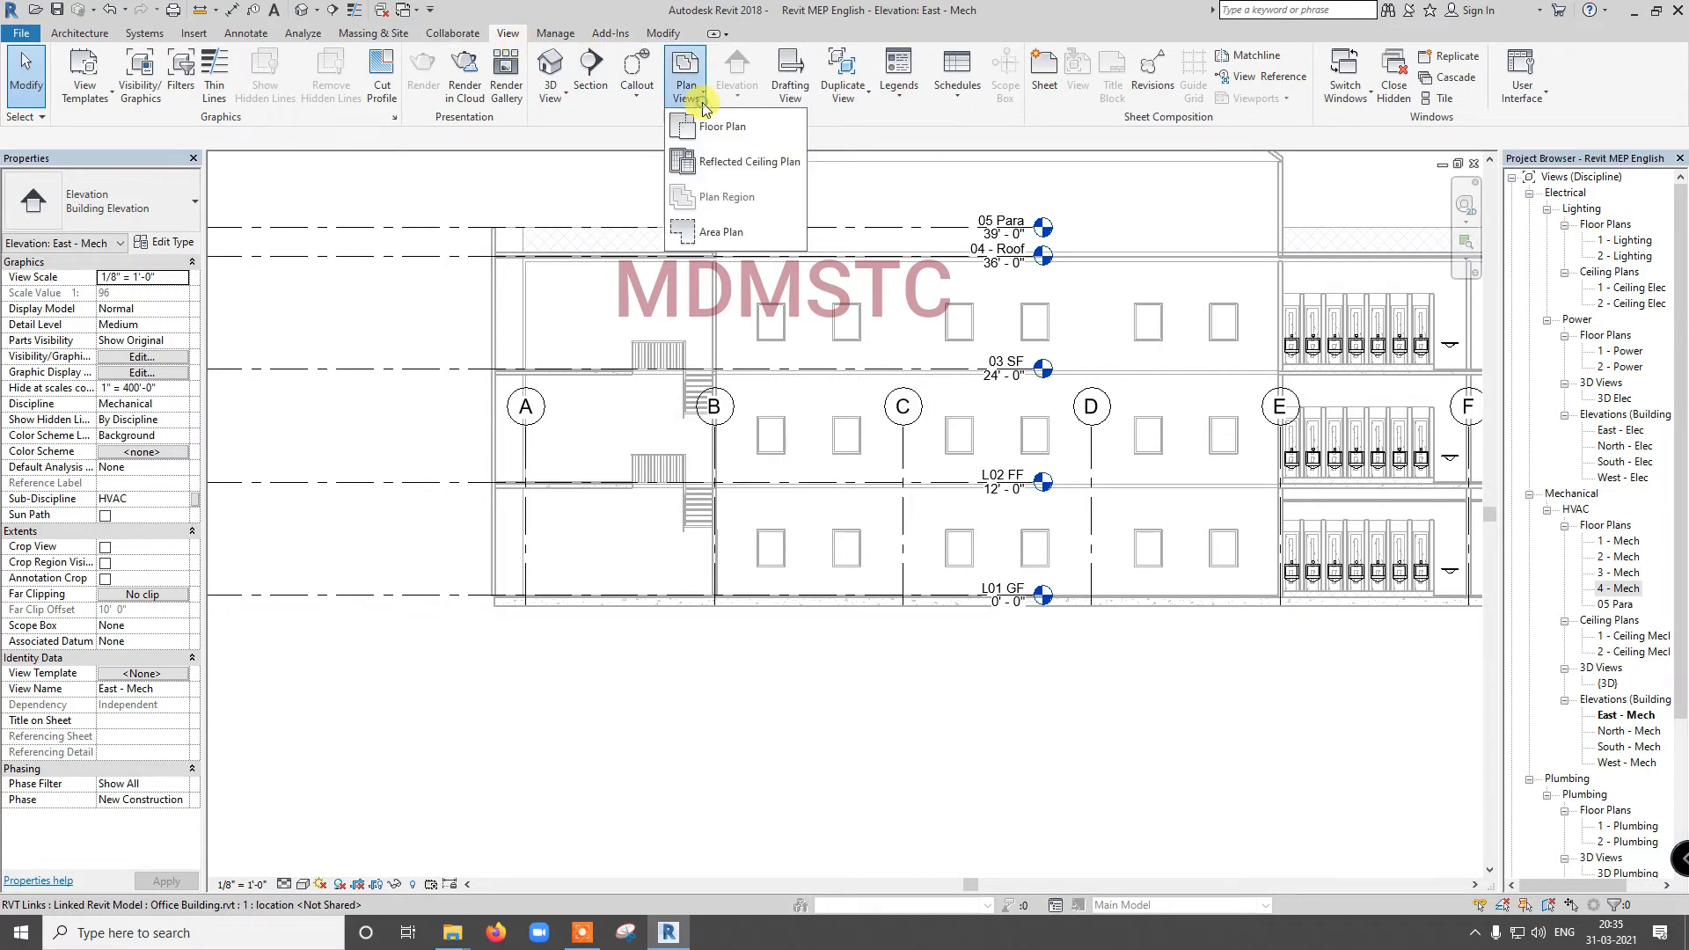
pyautogui.click(702, 128)
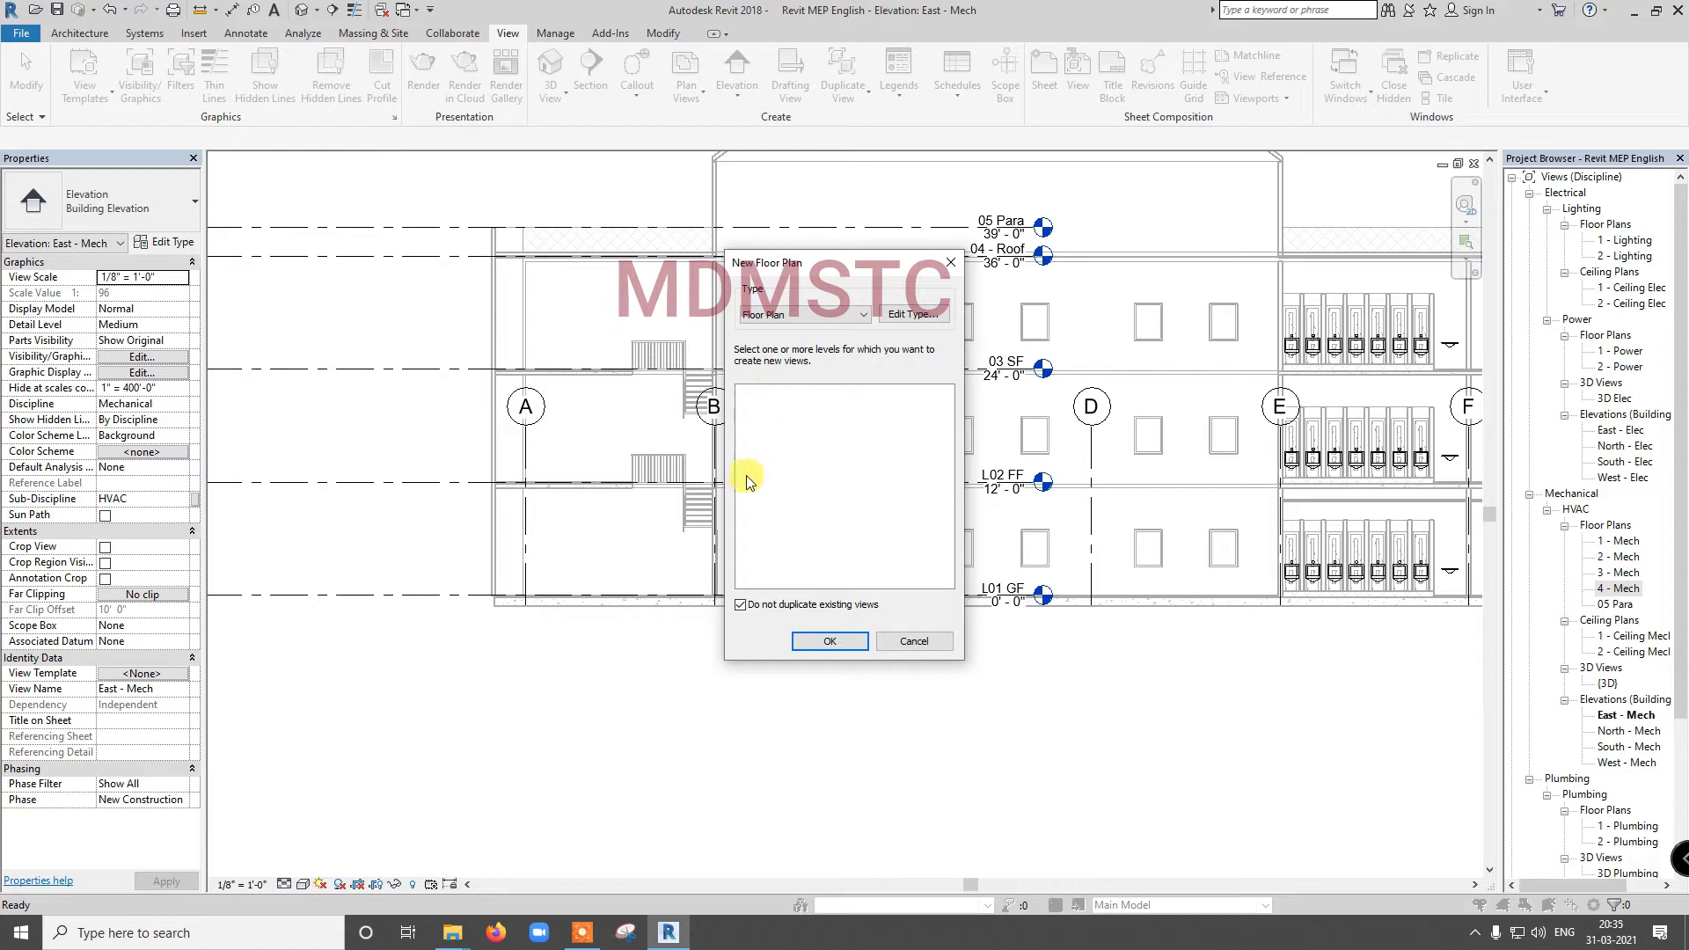
pyautogui.click(741, 605)
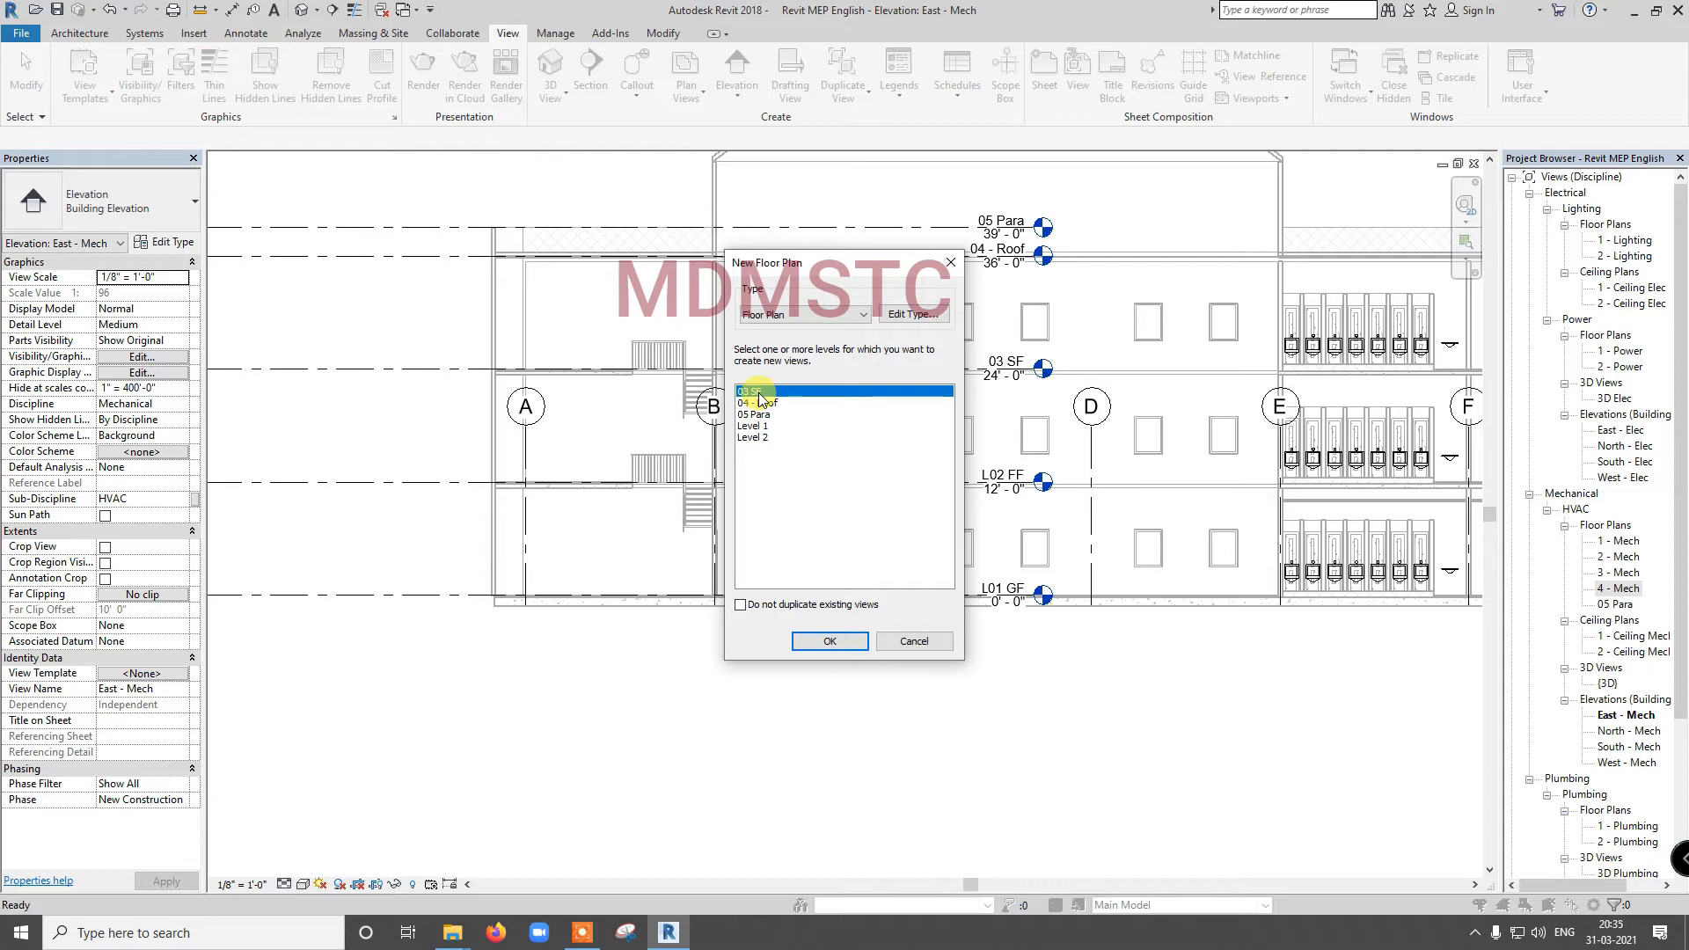
pyautogui.click(831, 641)
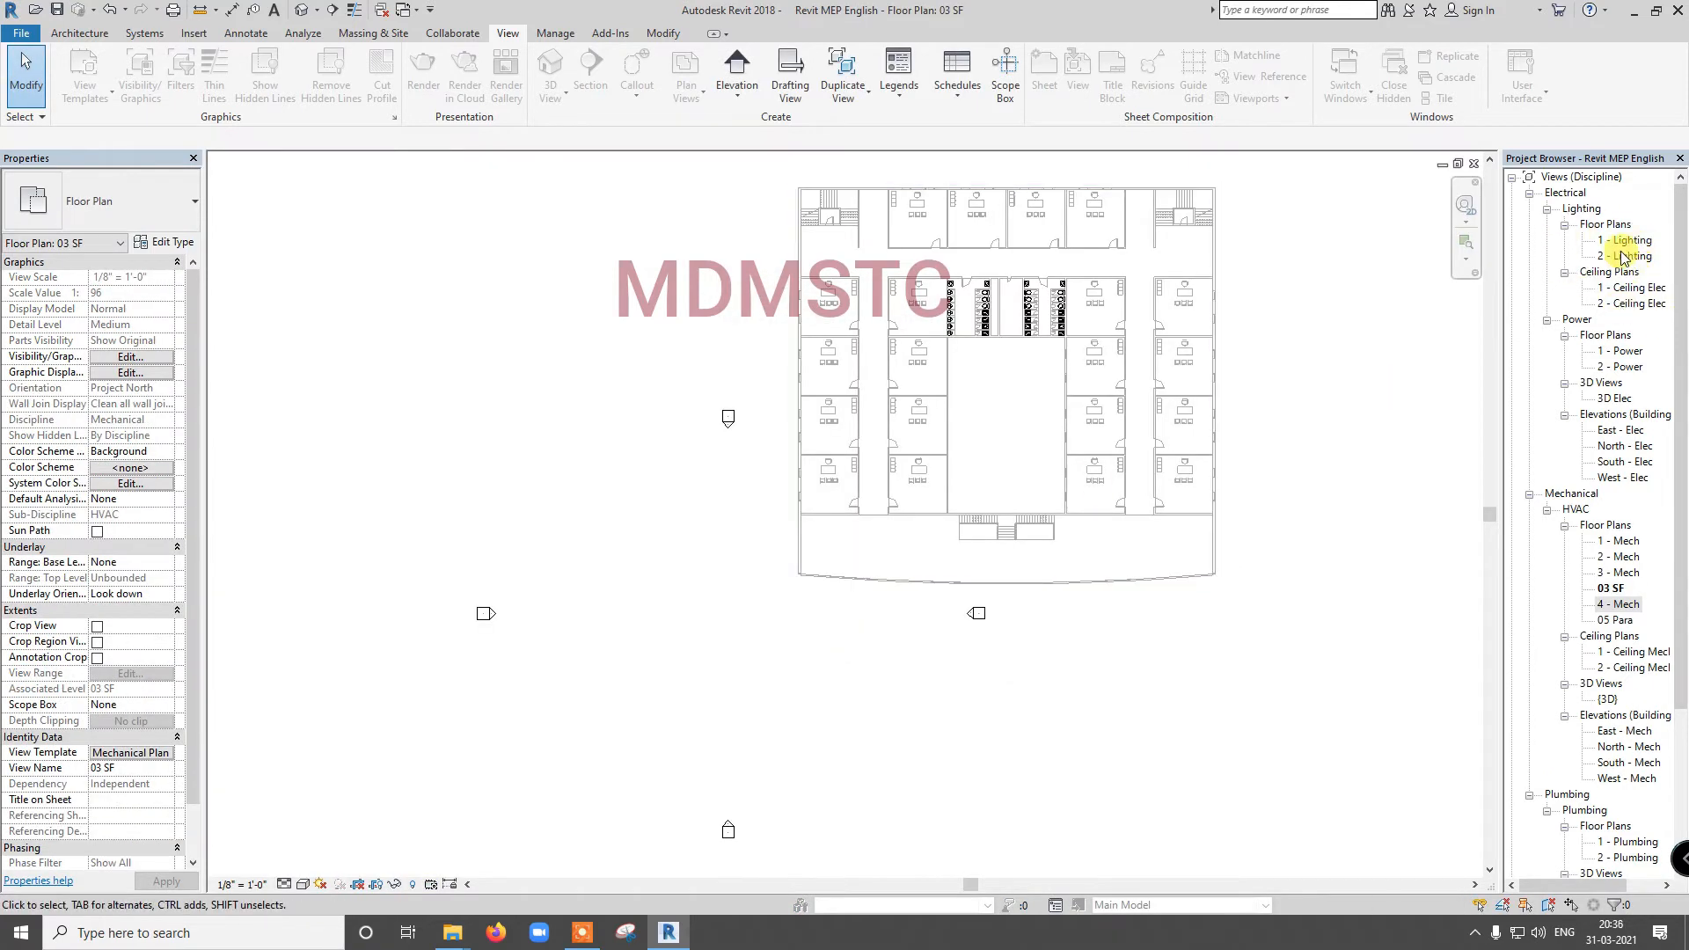
pyautogui.click(1613, 588)
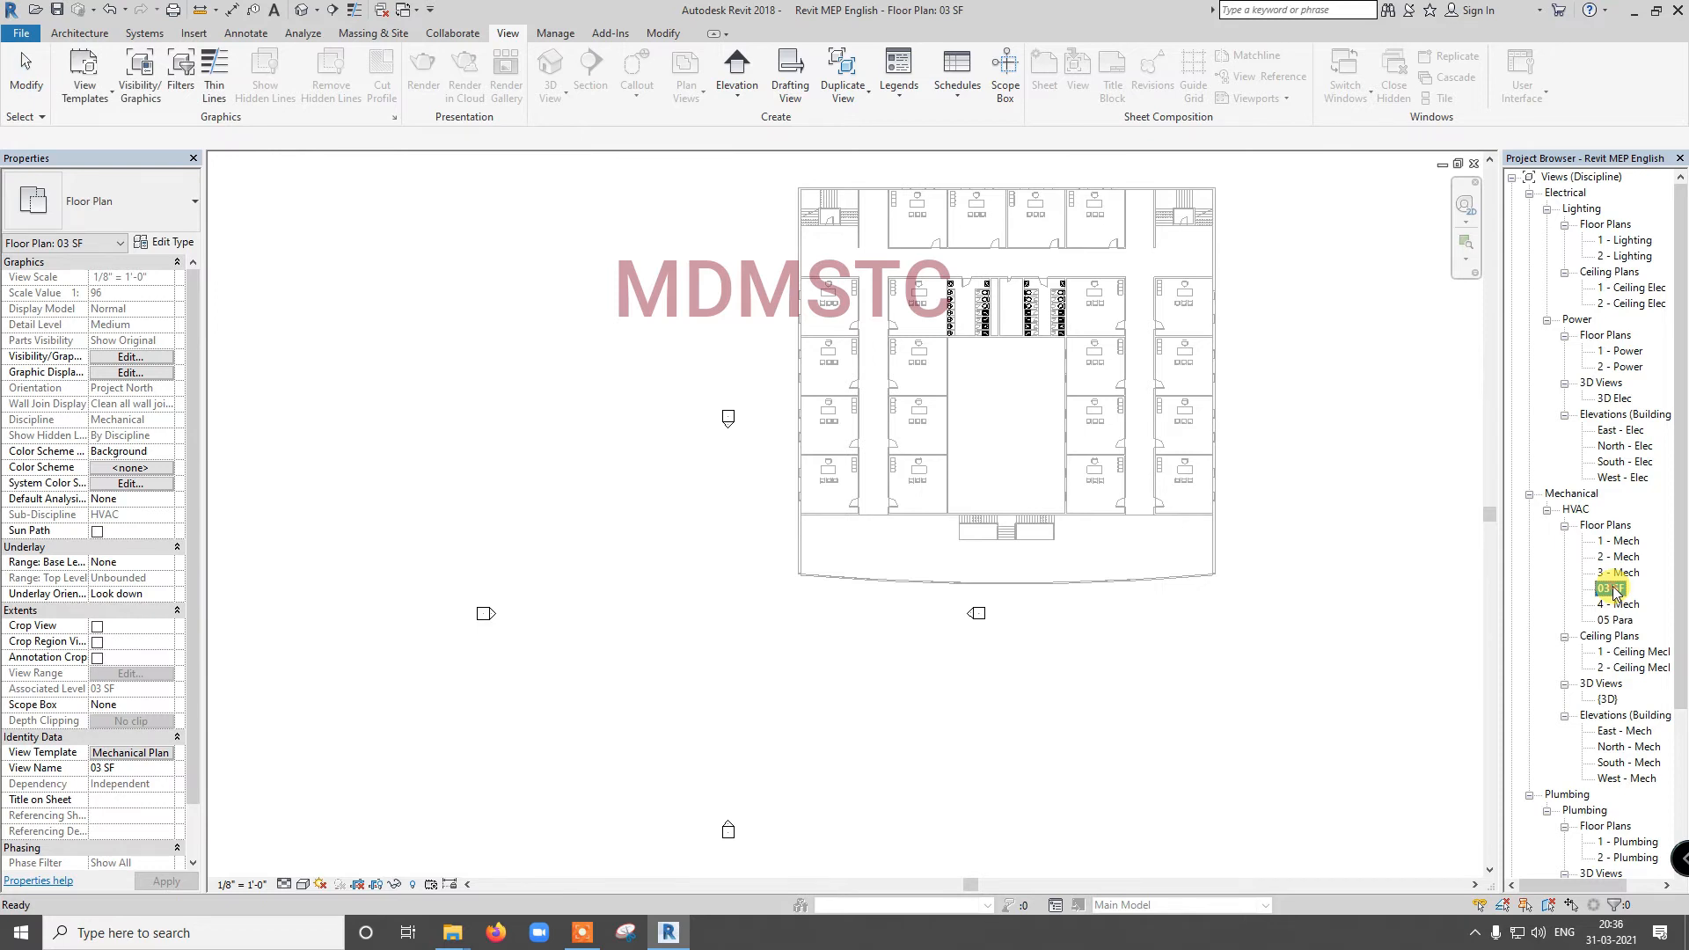
pyautogui.rightClick(1613, 588)
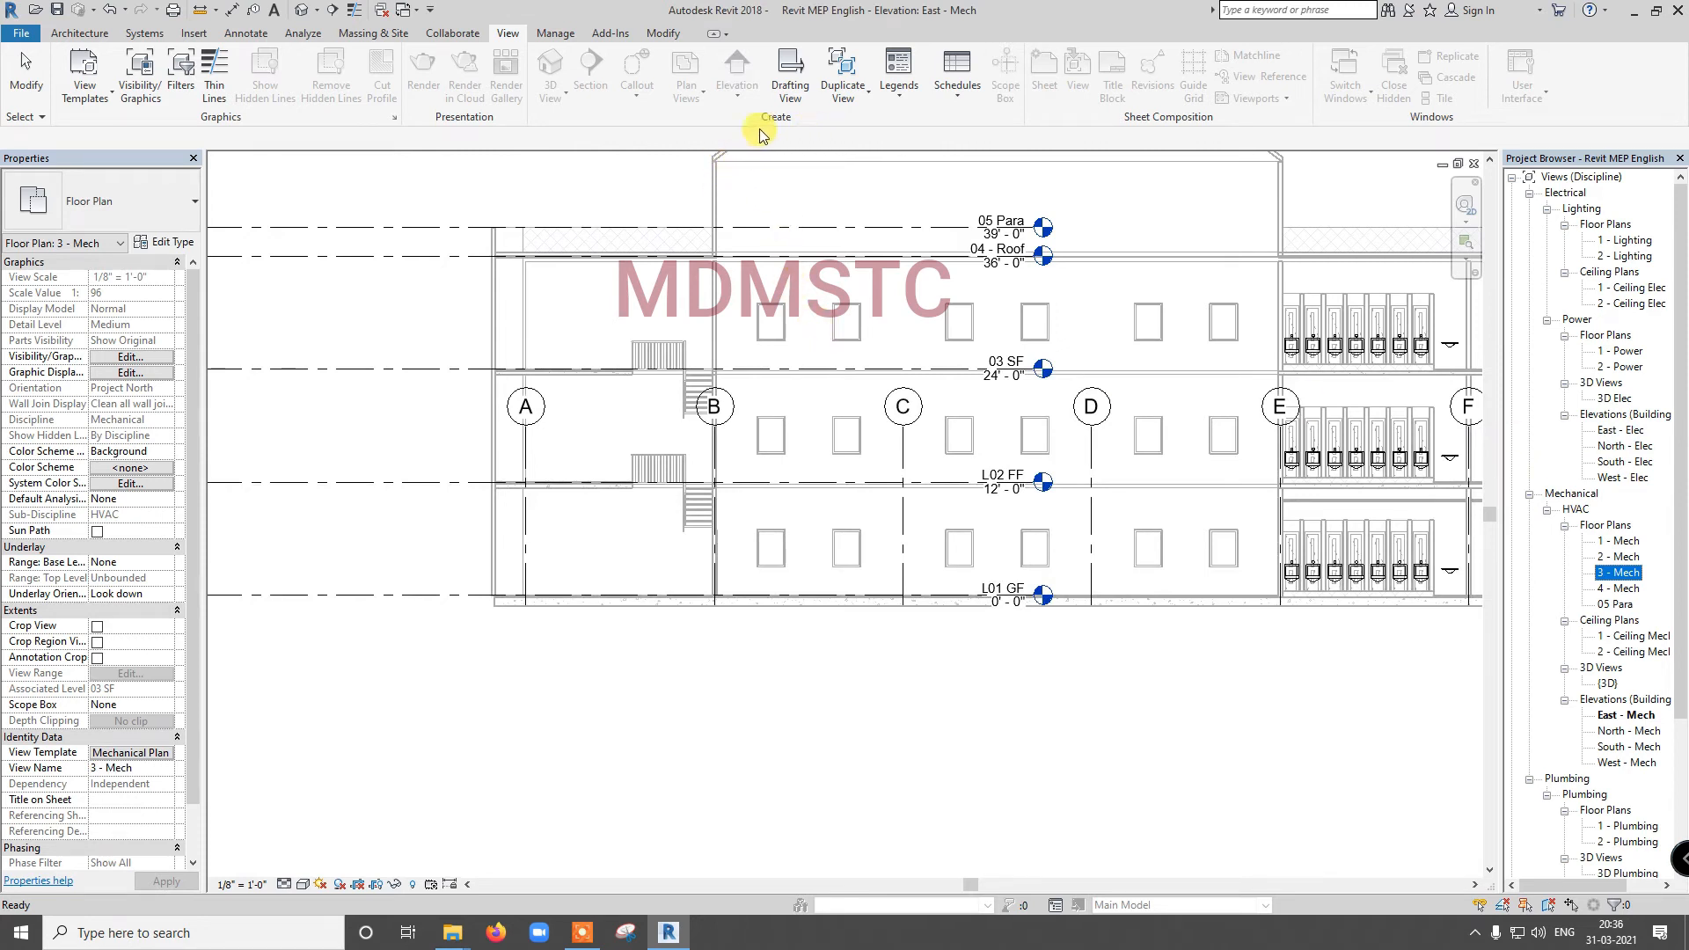
# Step: Start a new floor plan and set the view template applied to new Floor Plan type views to Electrical Plan
pyautogui.click(690, 99)
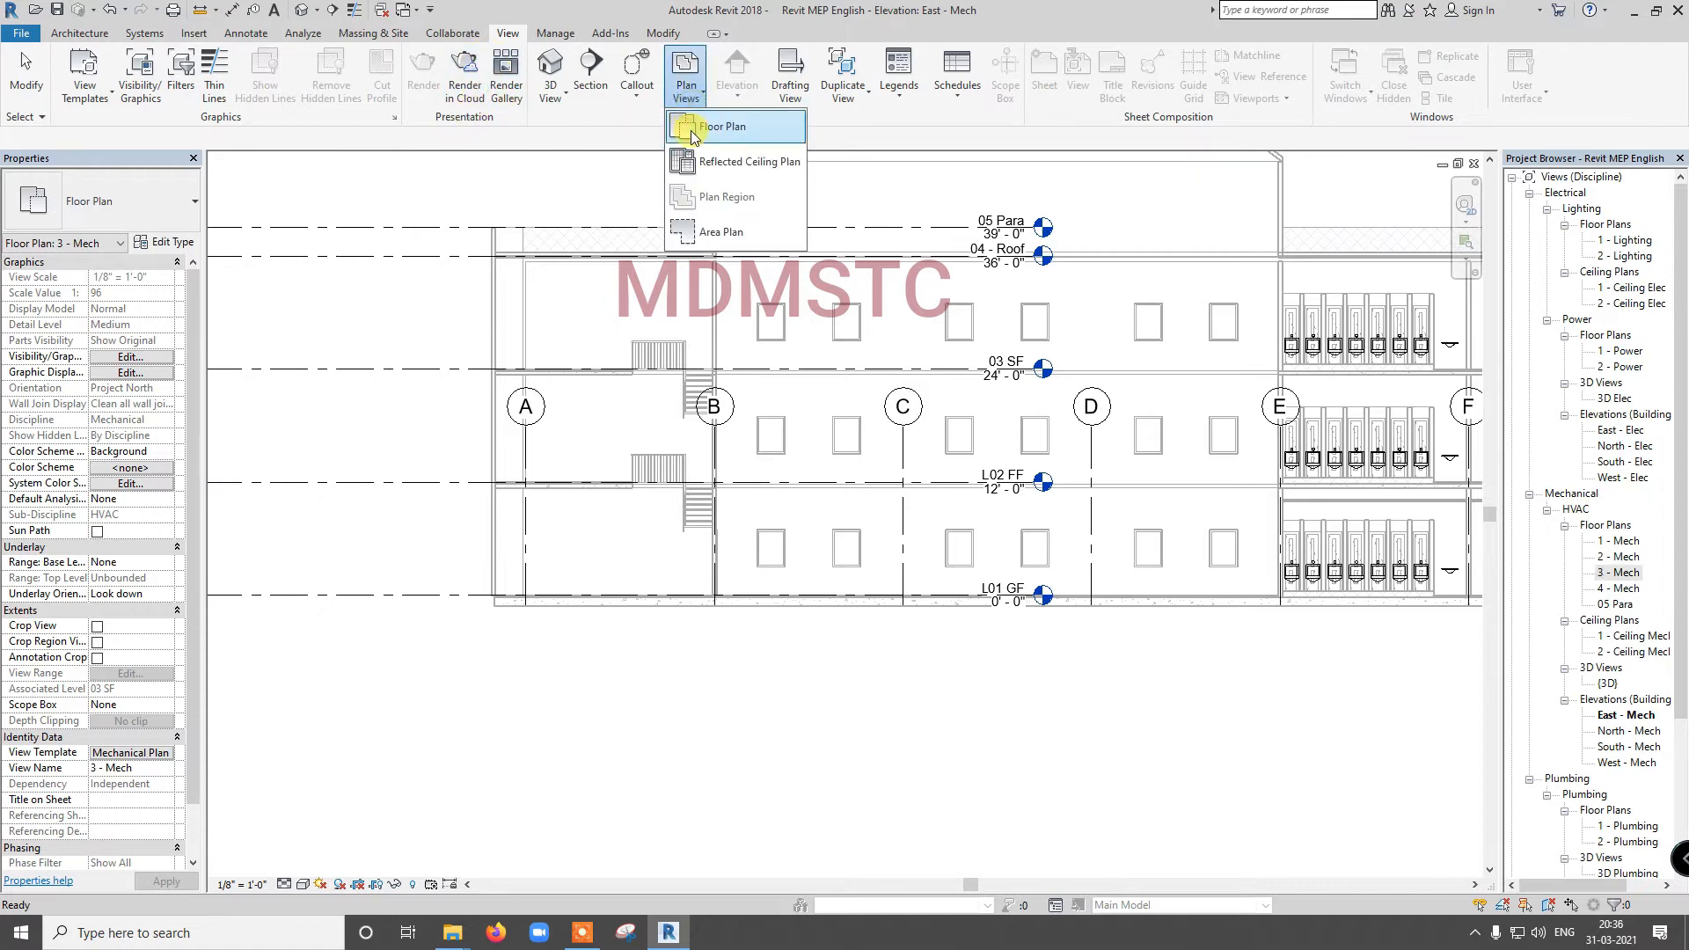
pyautogui.click(689, 128)
pyautogui.moveTo(795, 260); pyautogui.dragTo(922, 245)
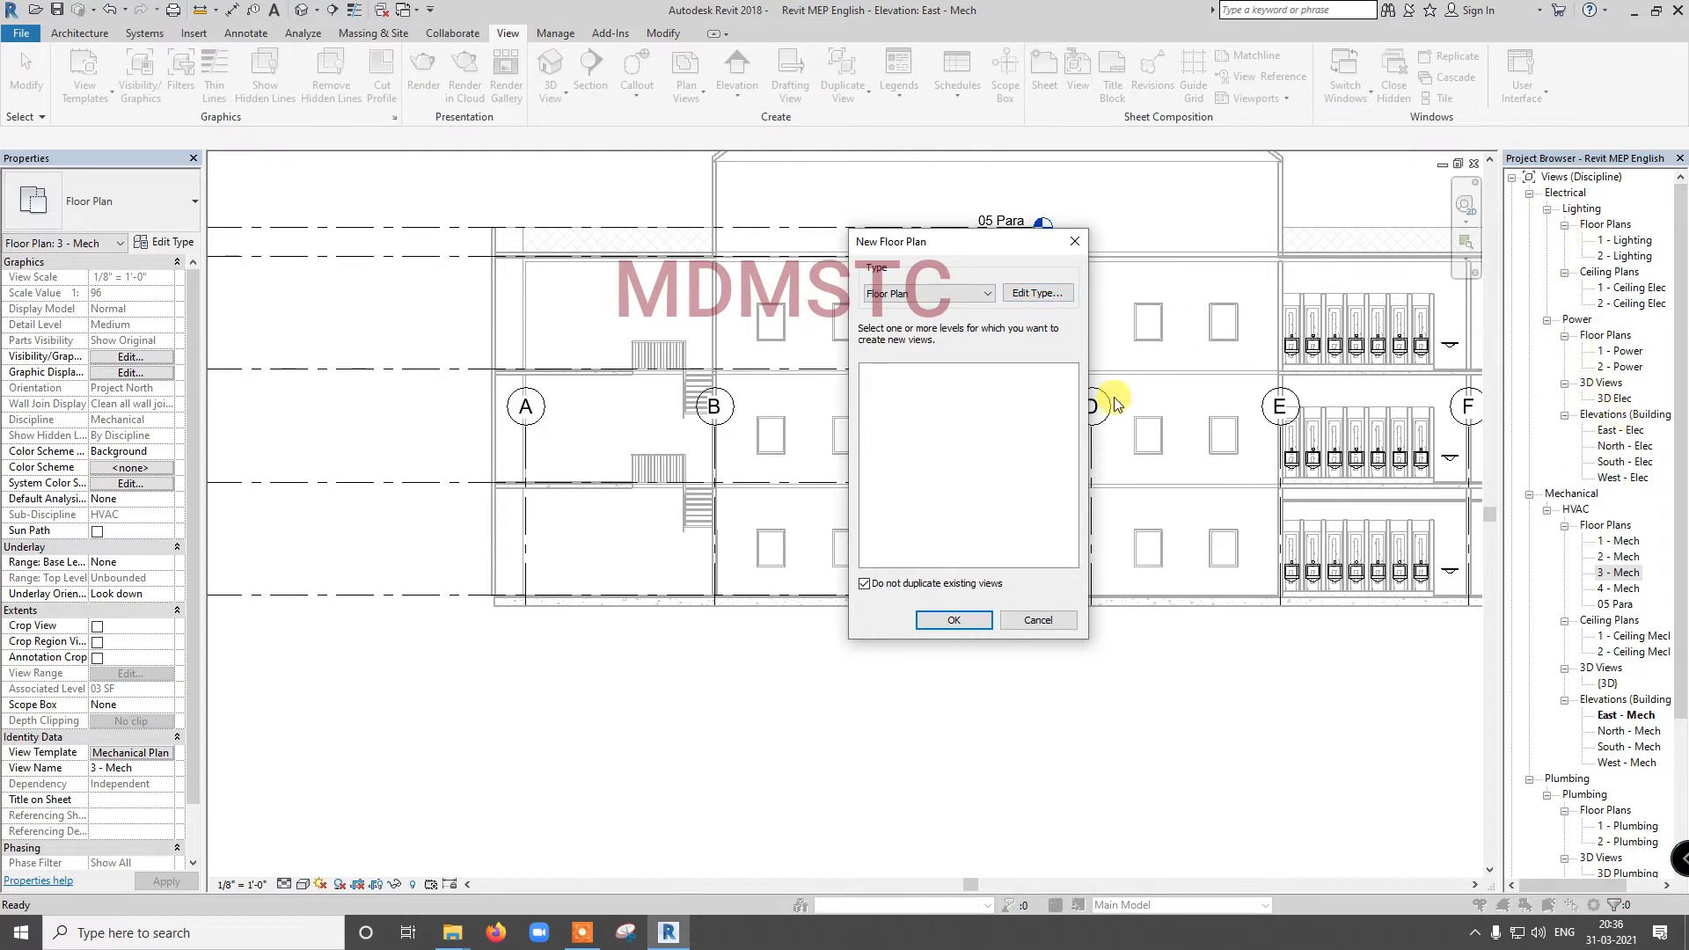
pyautogui.click(1023, 299)
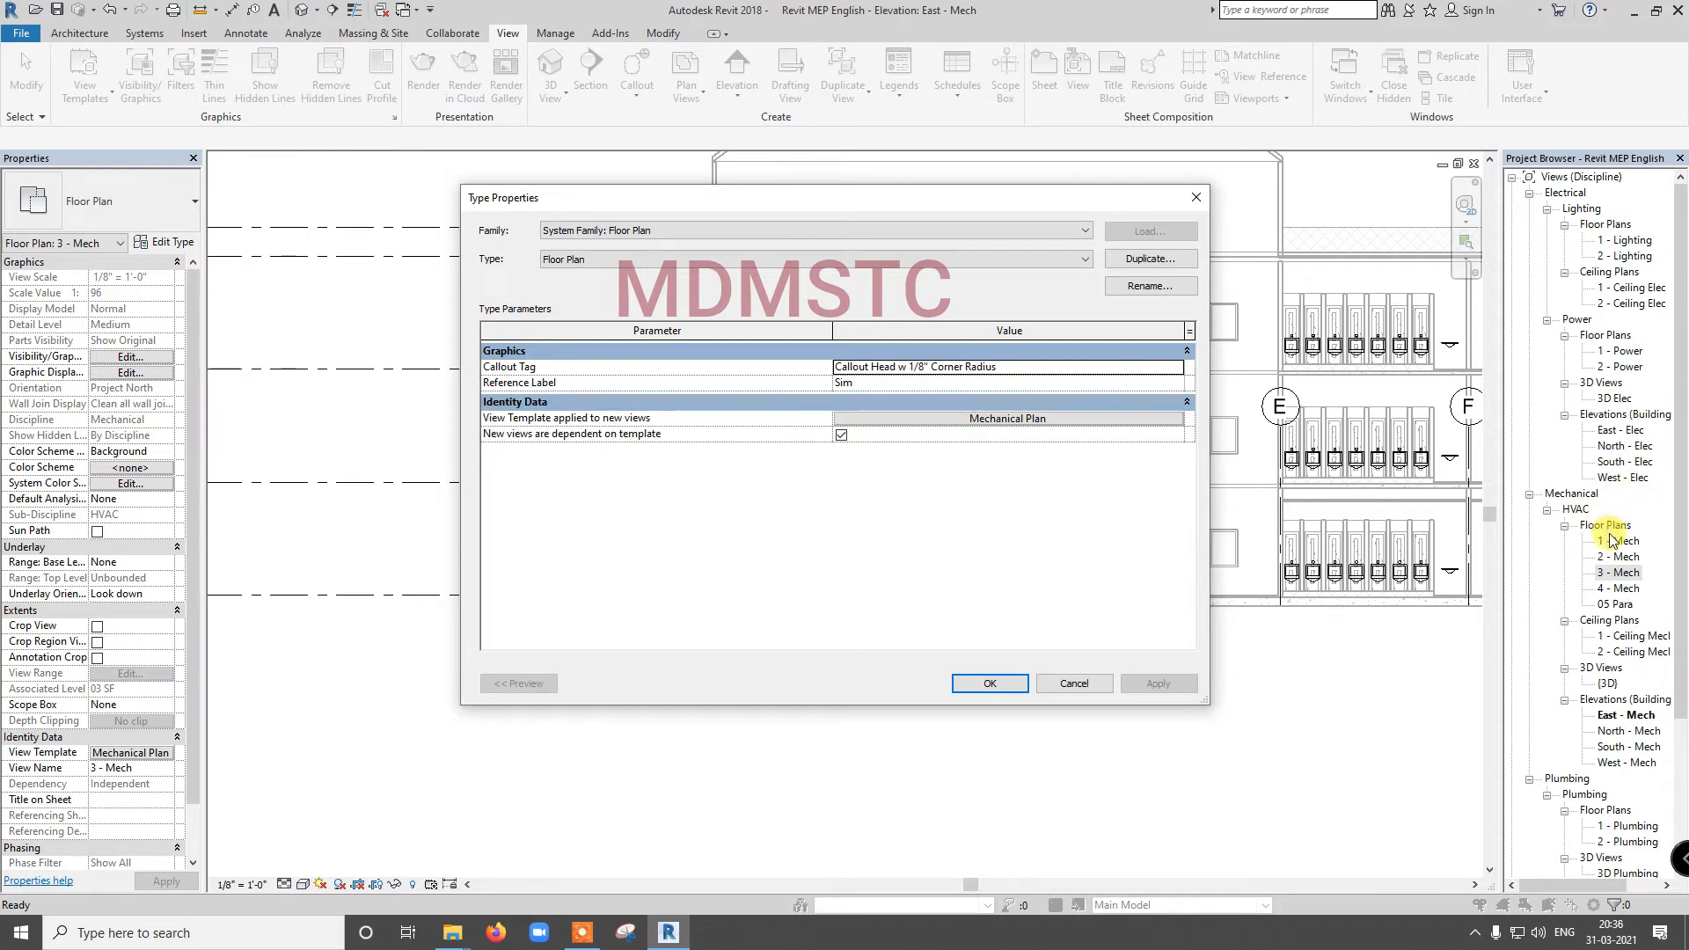
pyautogui.click(1081, 425)
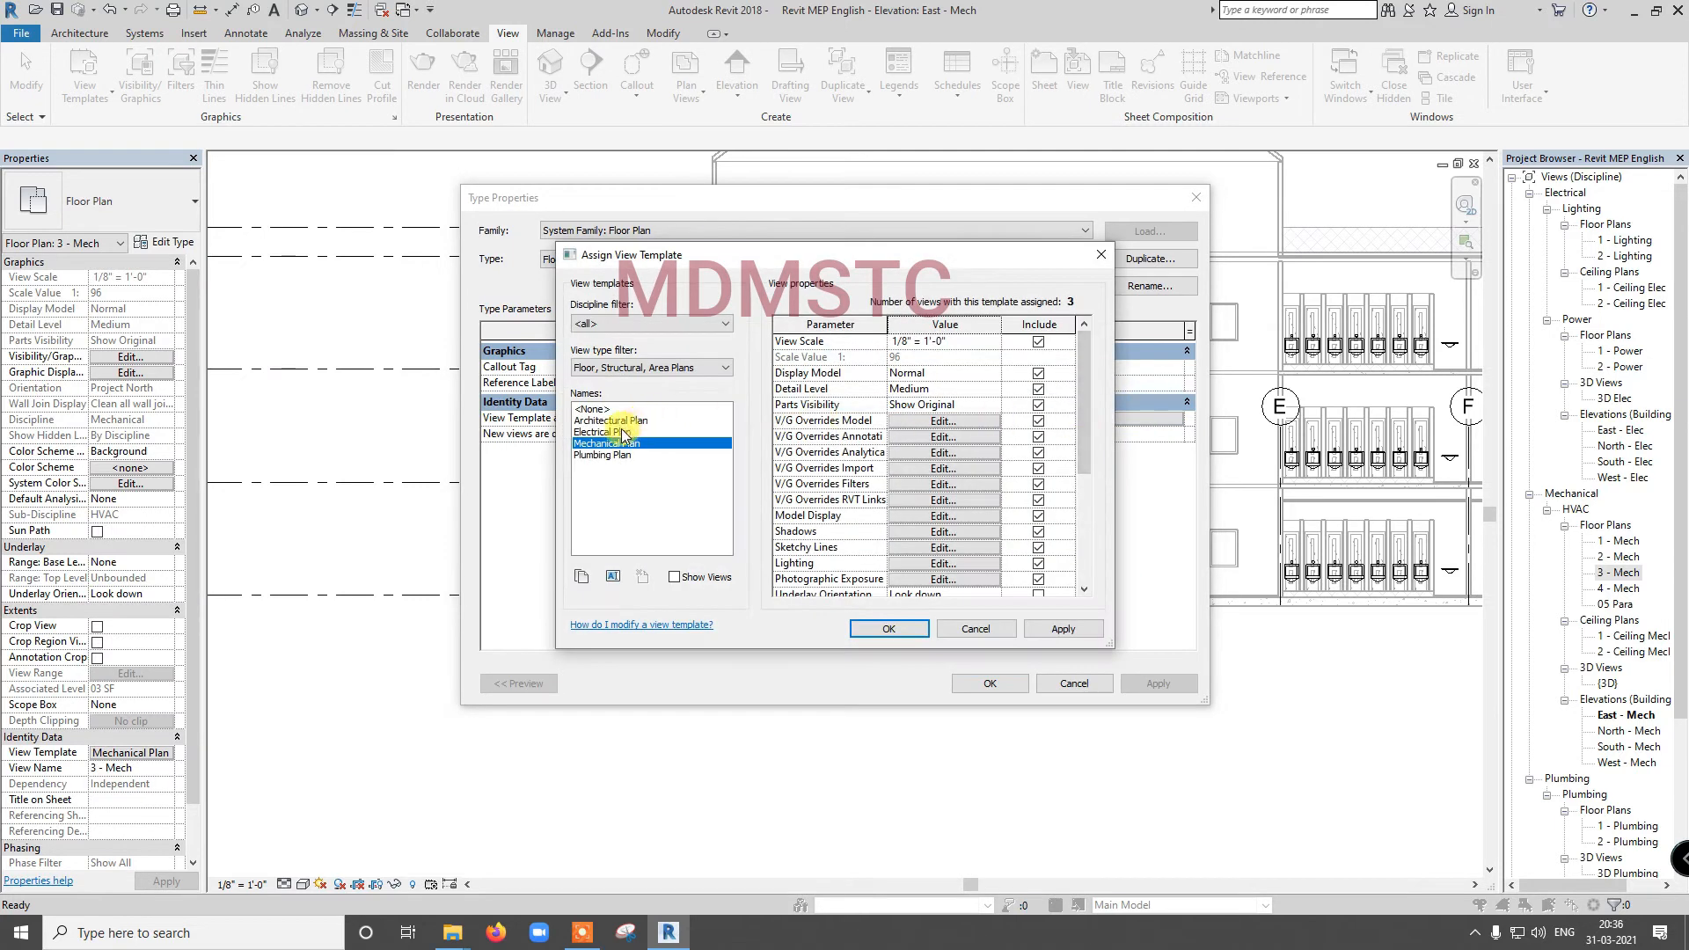
pyautogui.click(618, 432)
pyautogui.moveTo(1085, 447); pyautogui.dragTo(1091, 561)
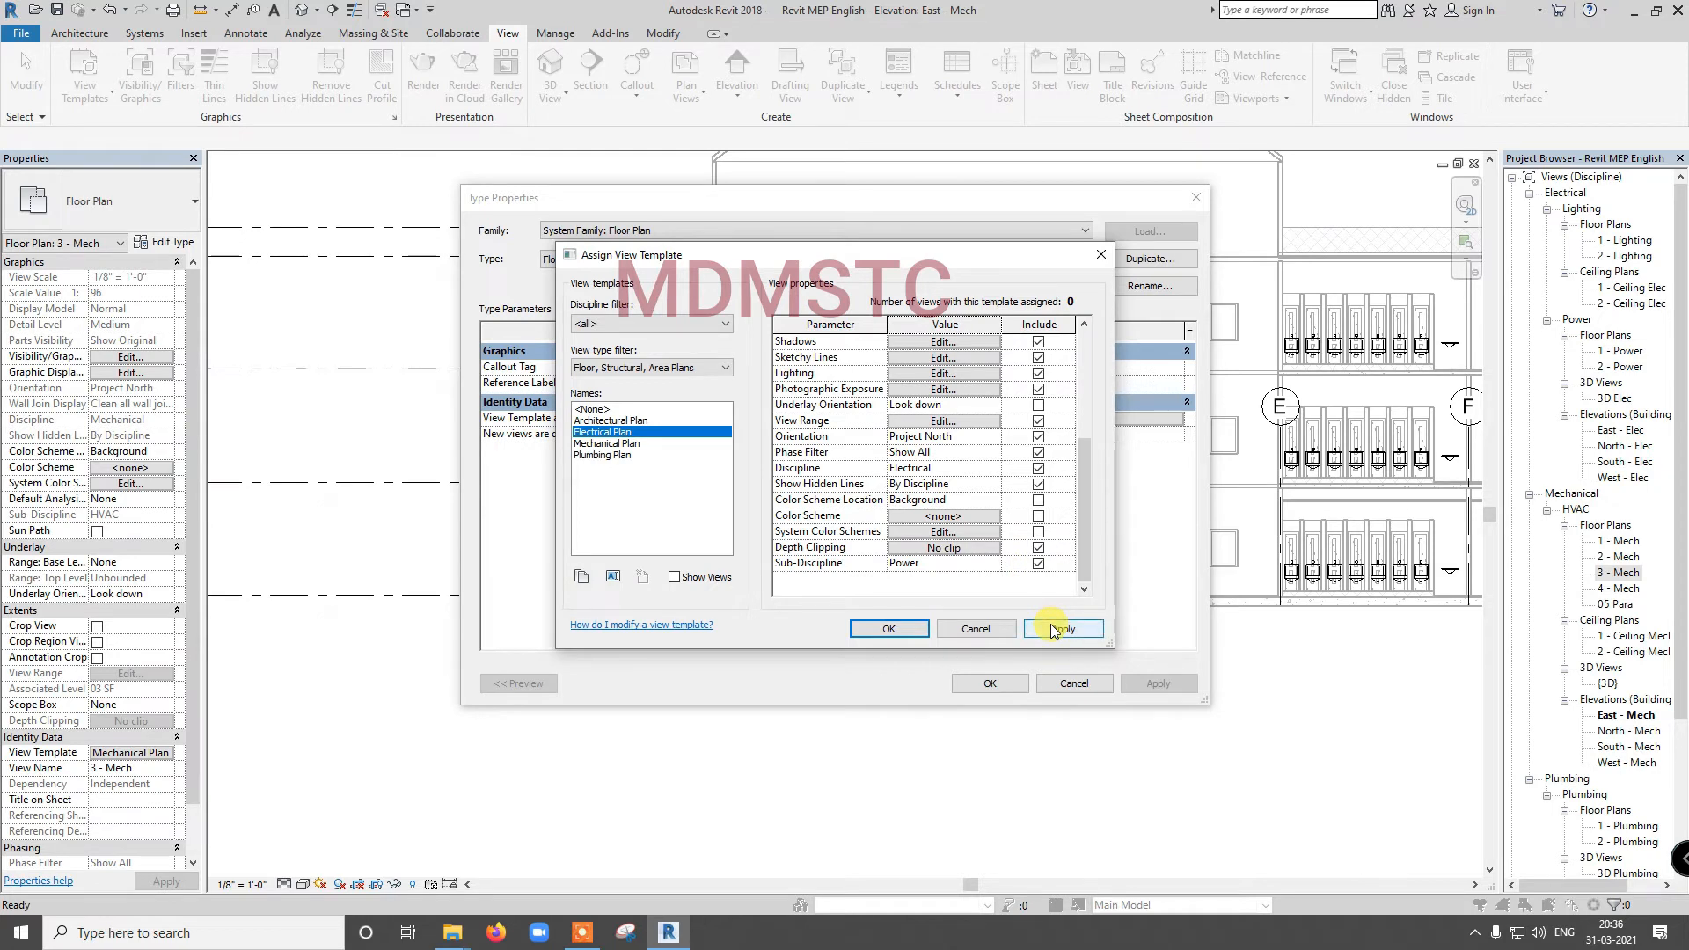
pyautogui.click(908, 630)
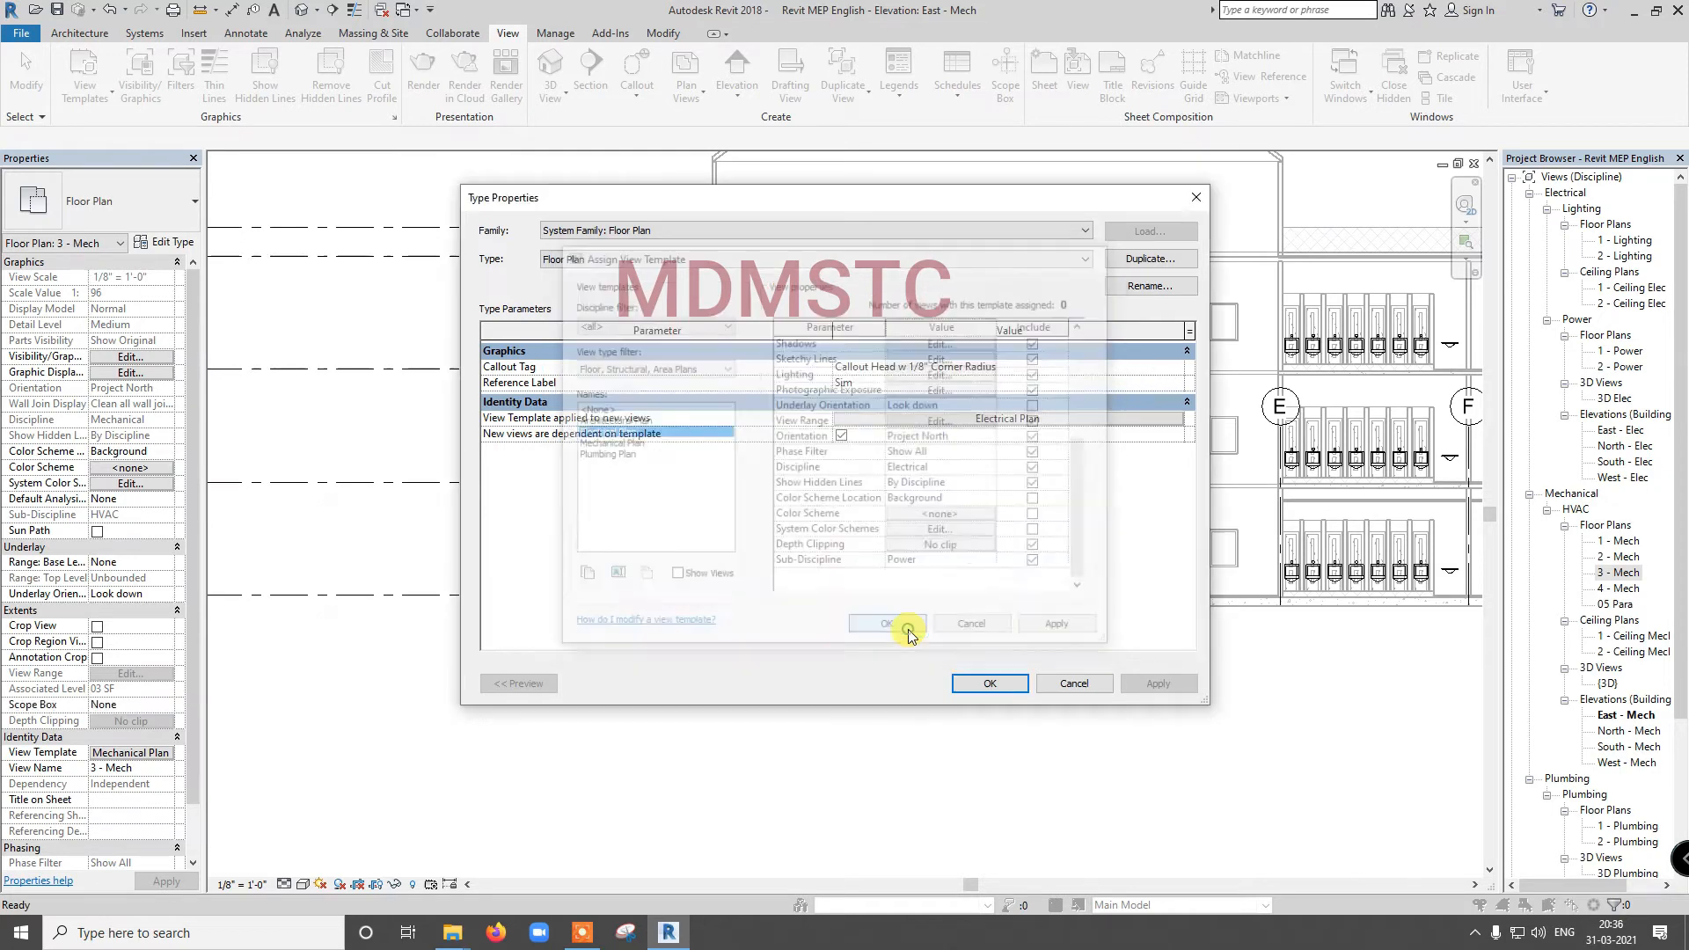
pyautogui.click(1012, 684)
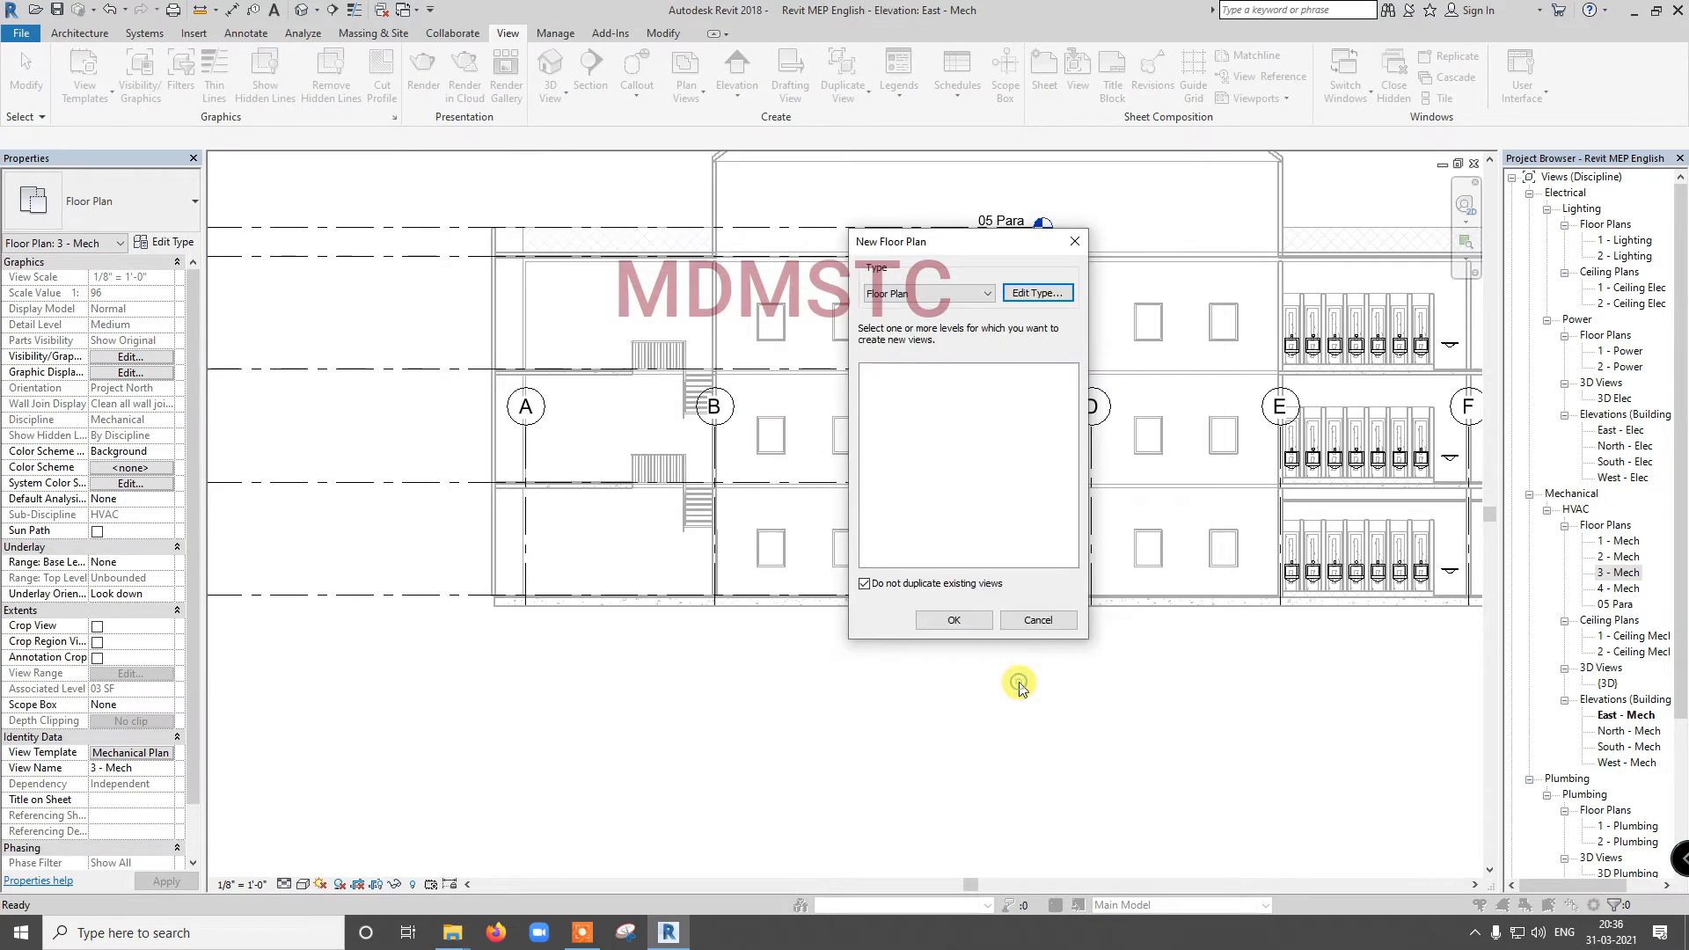
# Step: Allow duplicates of existing views and create floor plan views for levels 03 SF, 04 - Roof and 05 Para
pyautogui.click(923, 585)
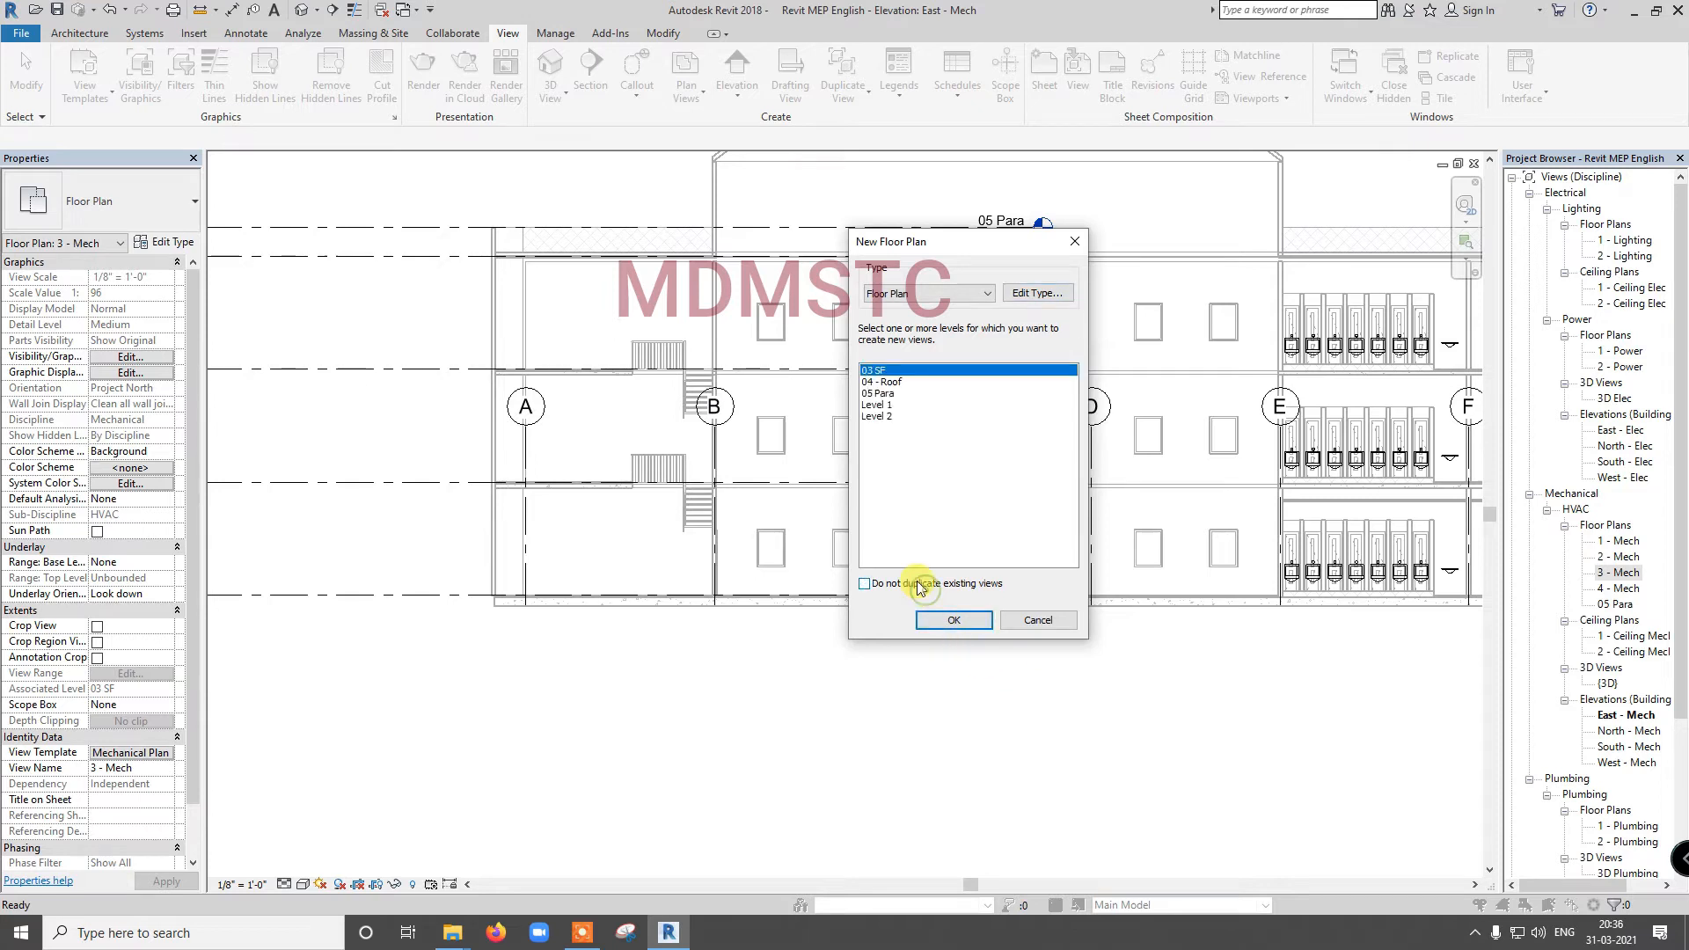
pyautogui.keyDown('shift'); pyautogui.click(882, 393); pyautogui.keyUp('shift')
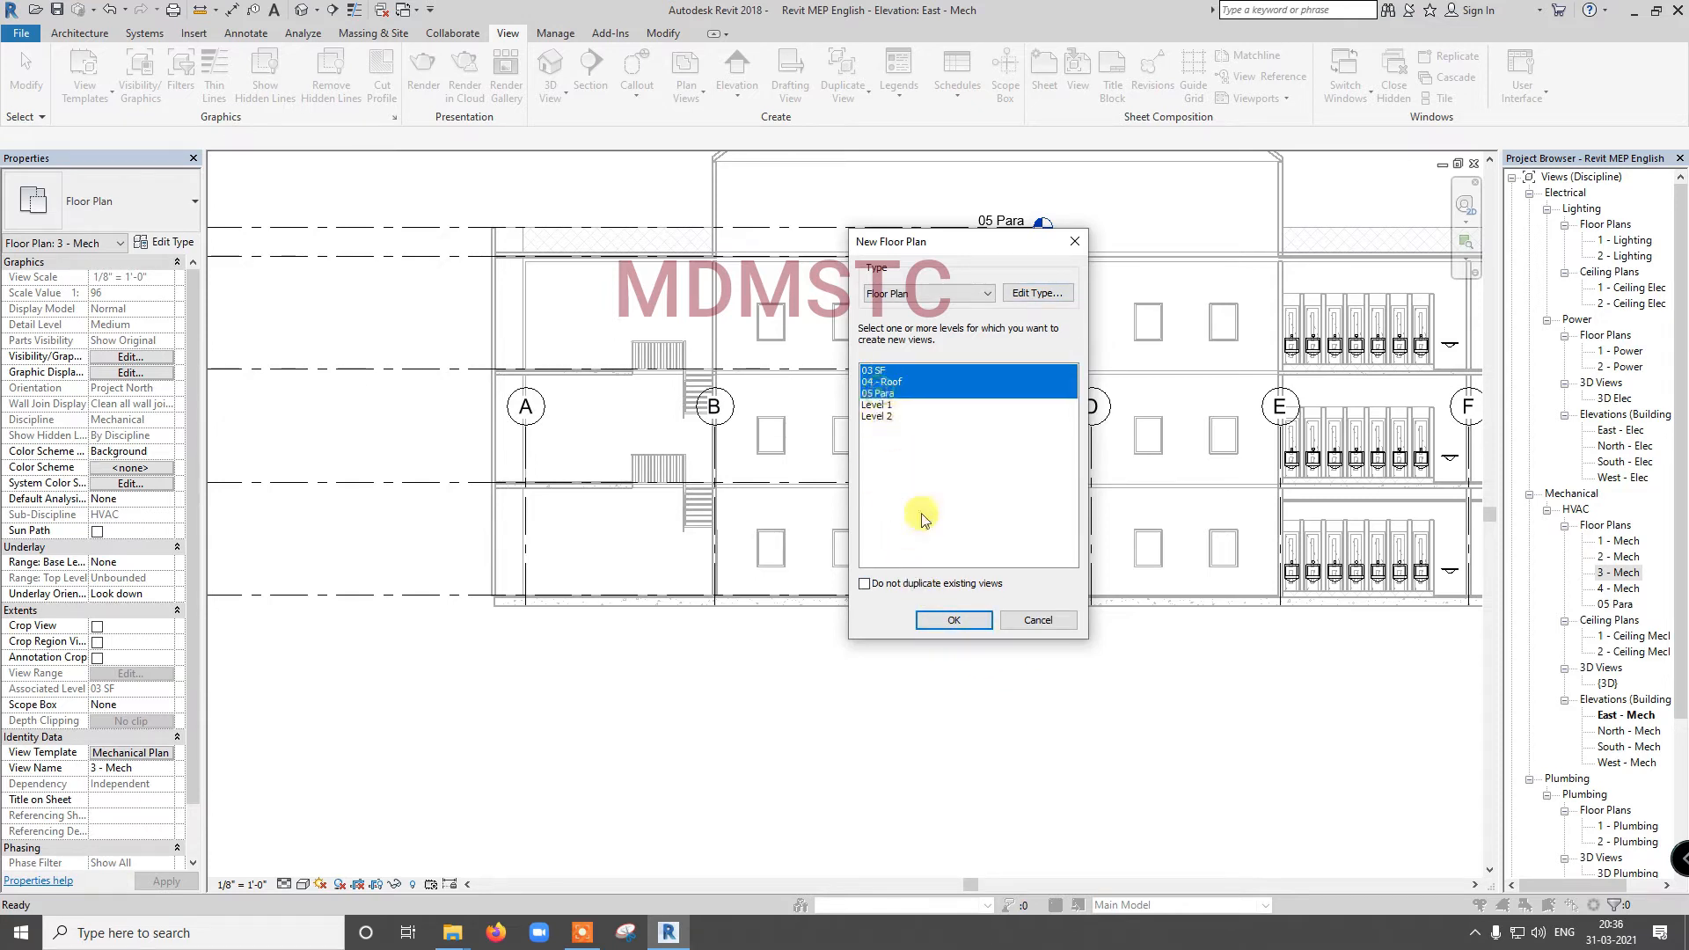
pyautogui.click(943, 621)
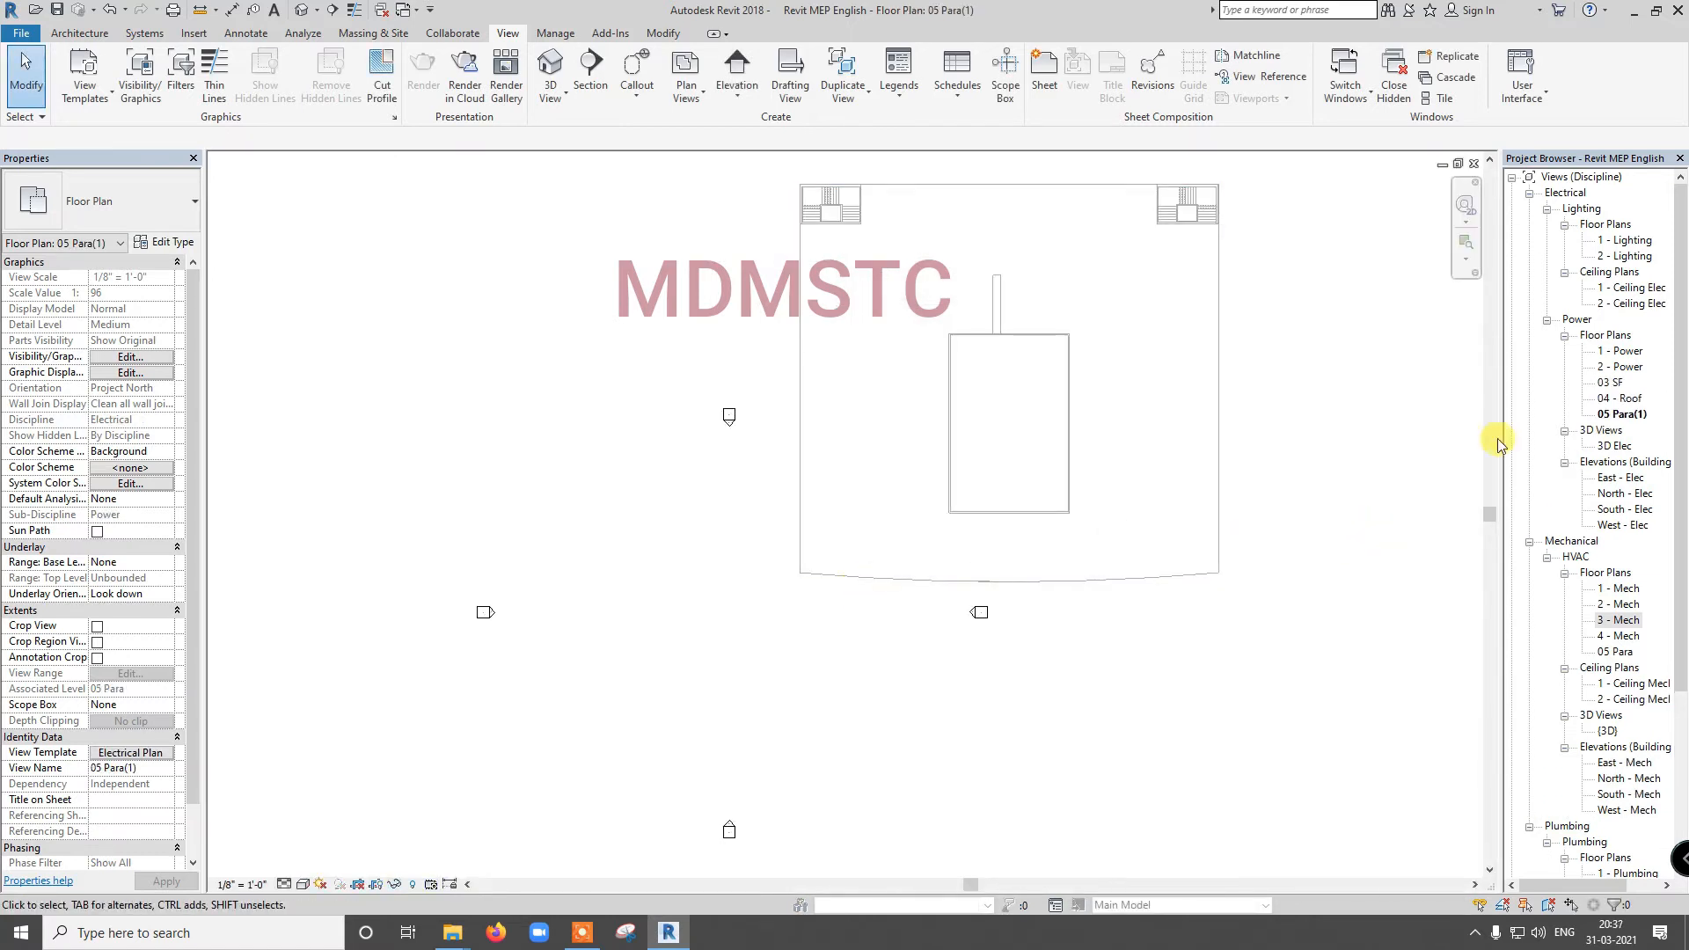
pyautogui.click(1610, 384)
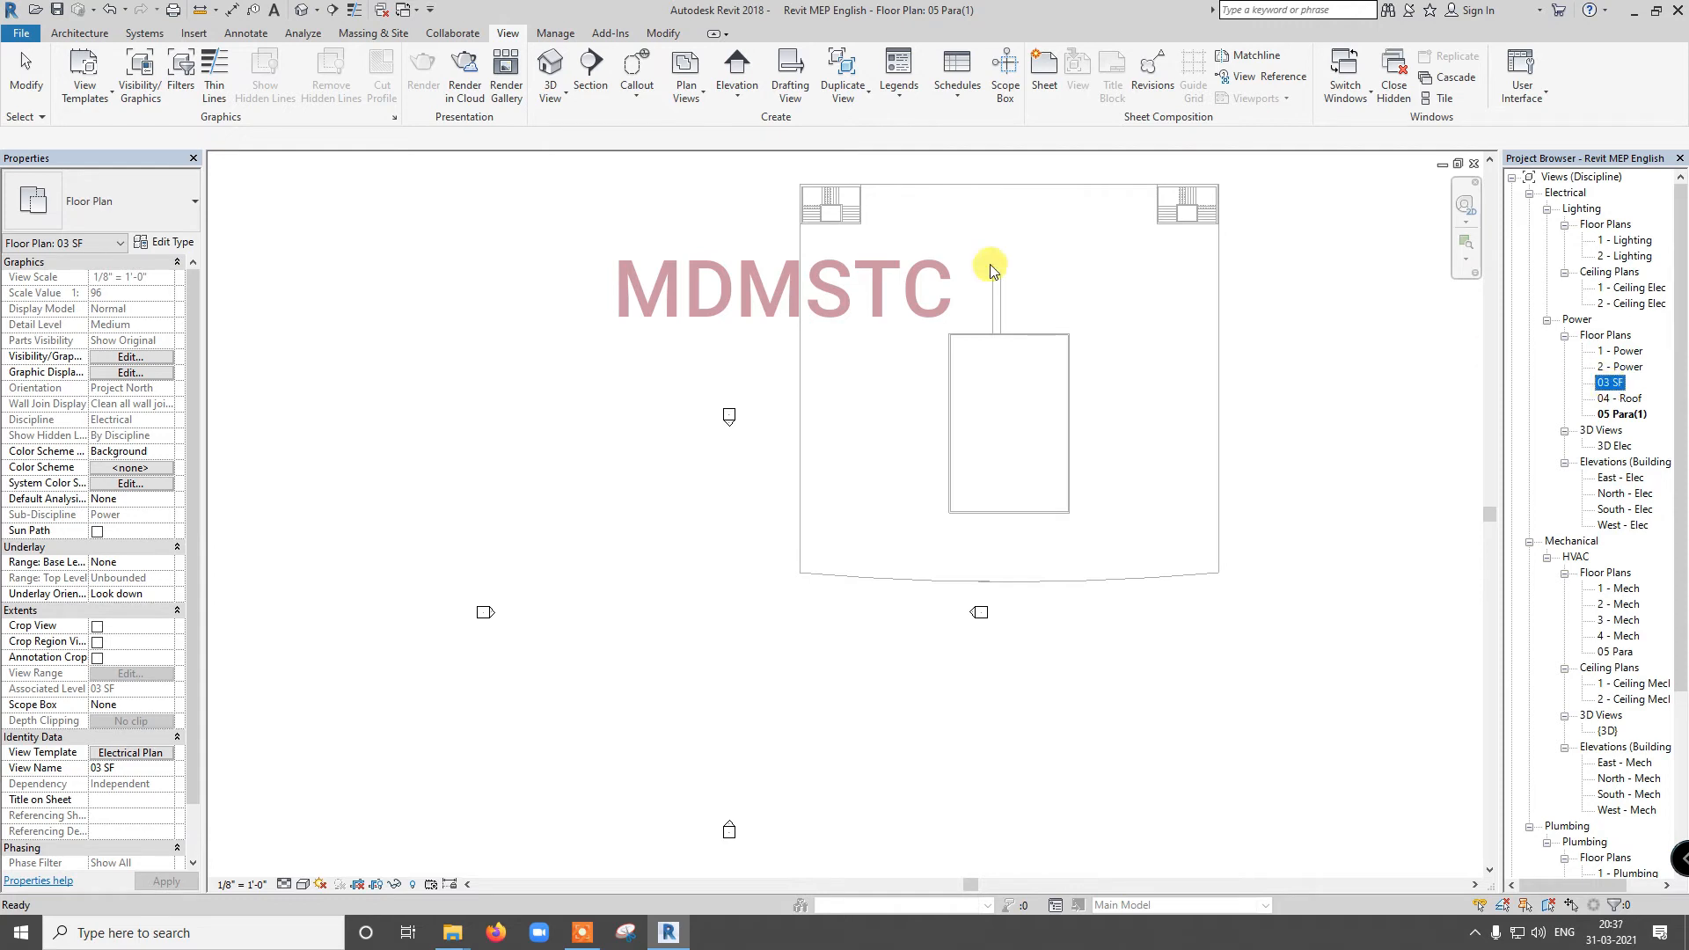
# Step: Open the Floor Plan type's assigned view template and apply Lighting as the Sub-Discipline of the Electrical Plan template
pyautogui.click(699, 103)
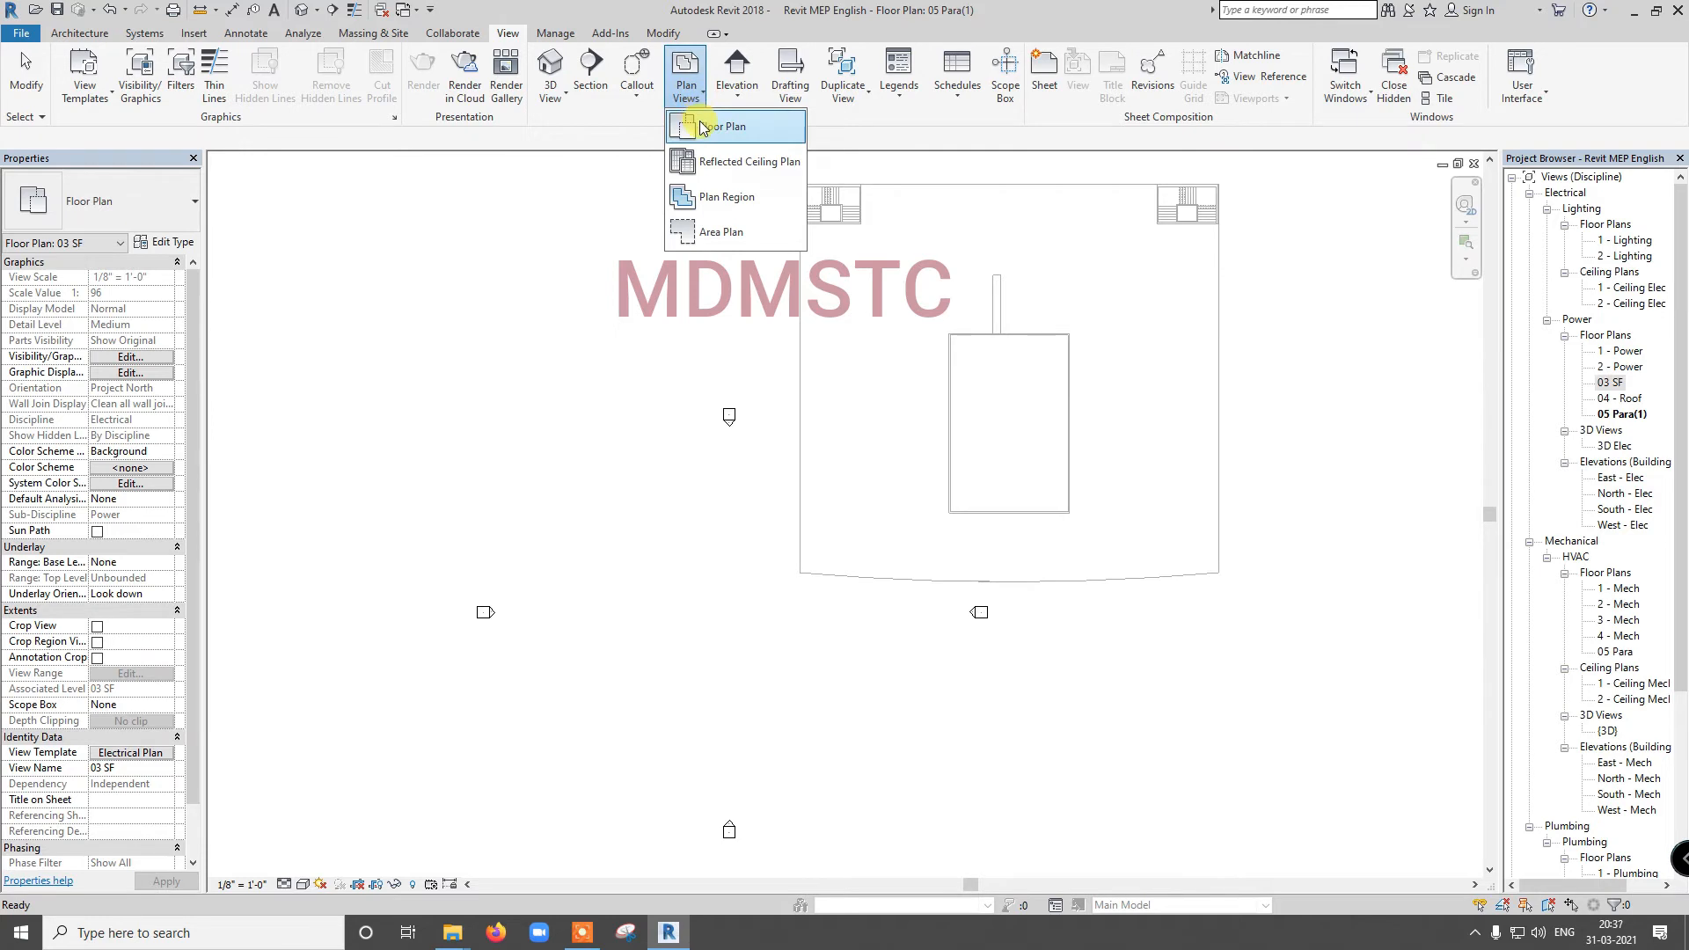
pyautogui.click(704, 128)
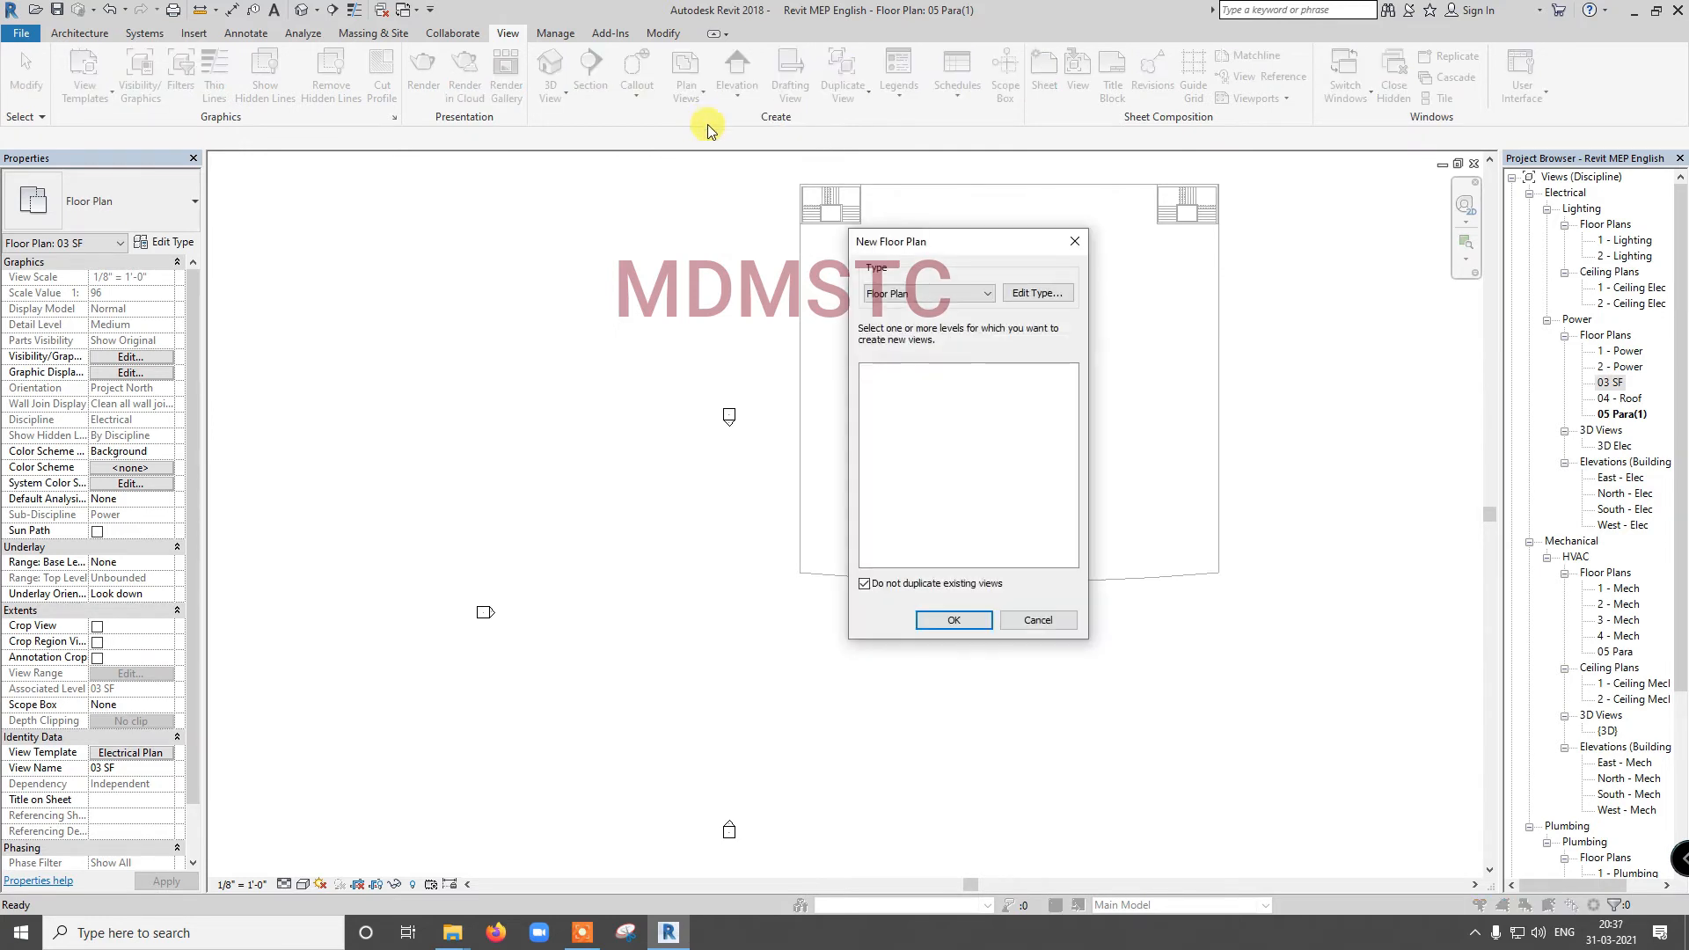
pyautogui.click(1031, 294)
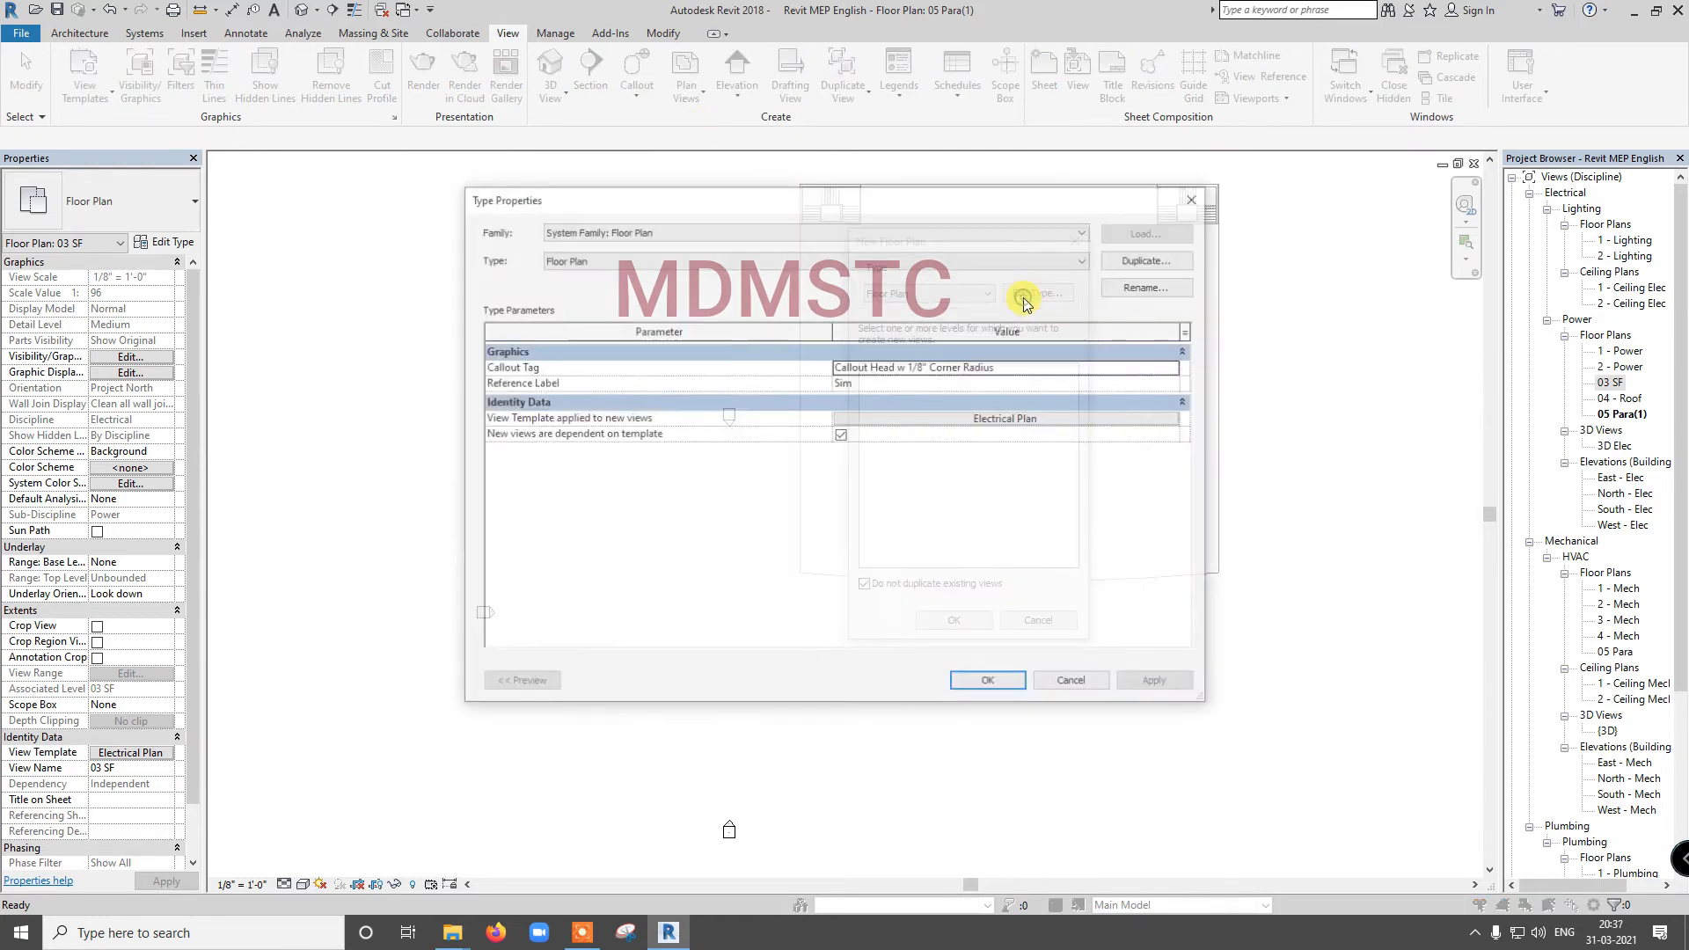
pyautogui.click(1041, 419)
pyautogui.scroll(-3, 1084, 473)
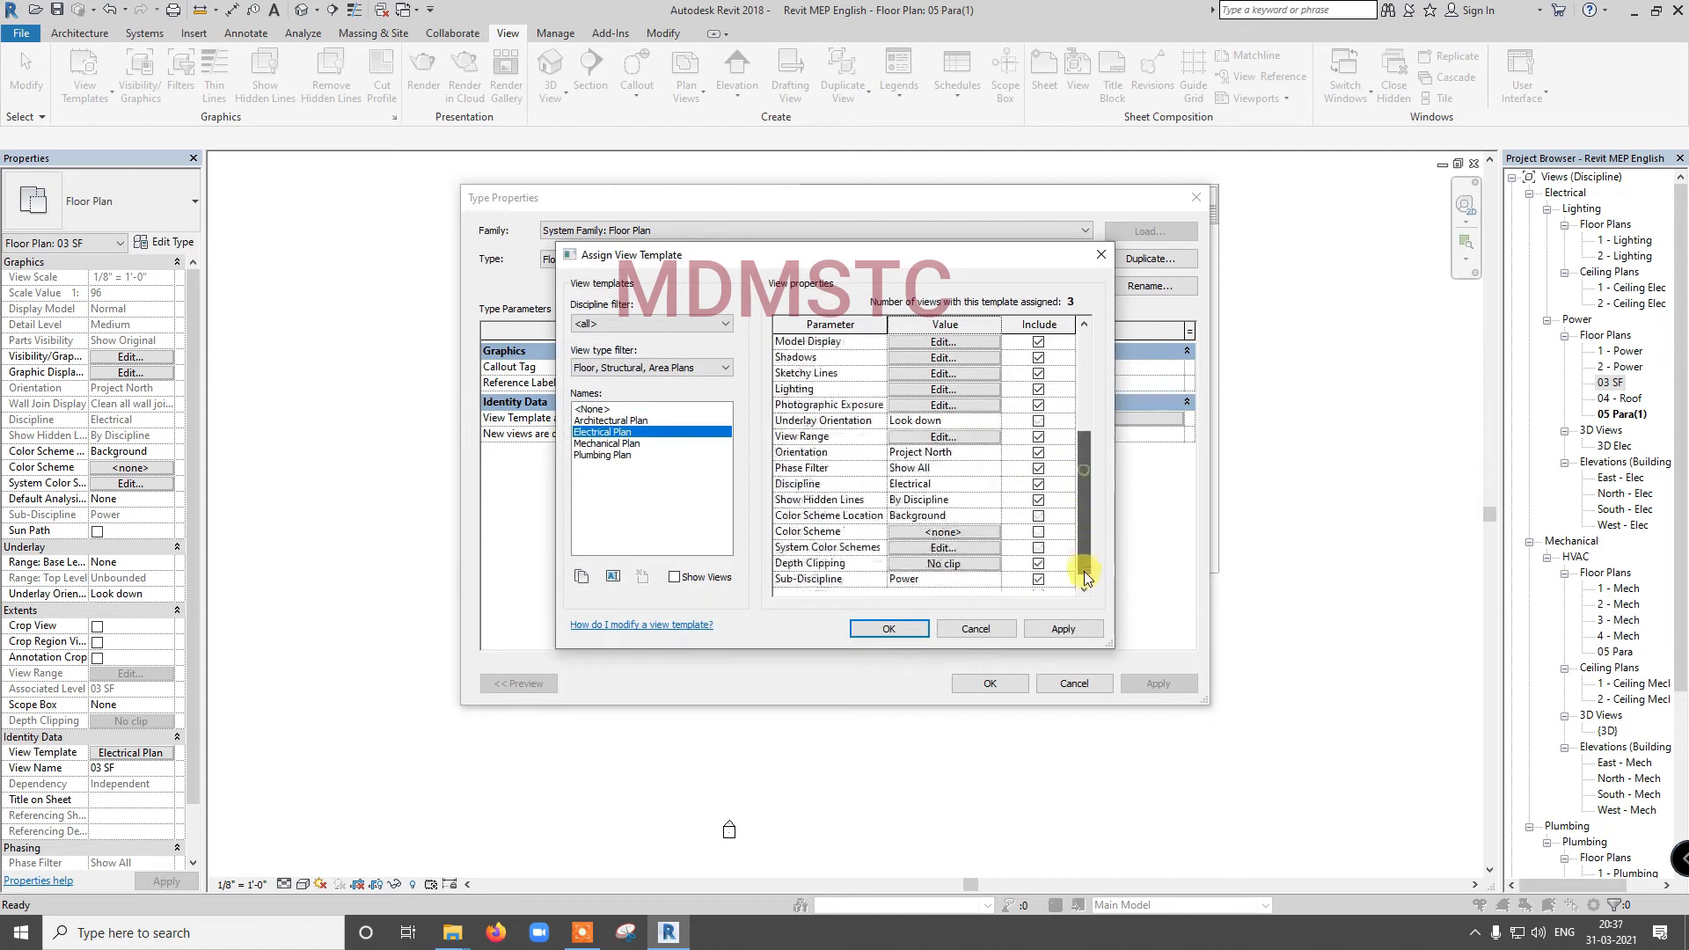
pyautogui.click(977, 564)
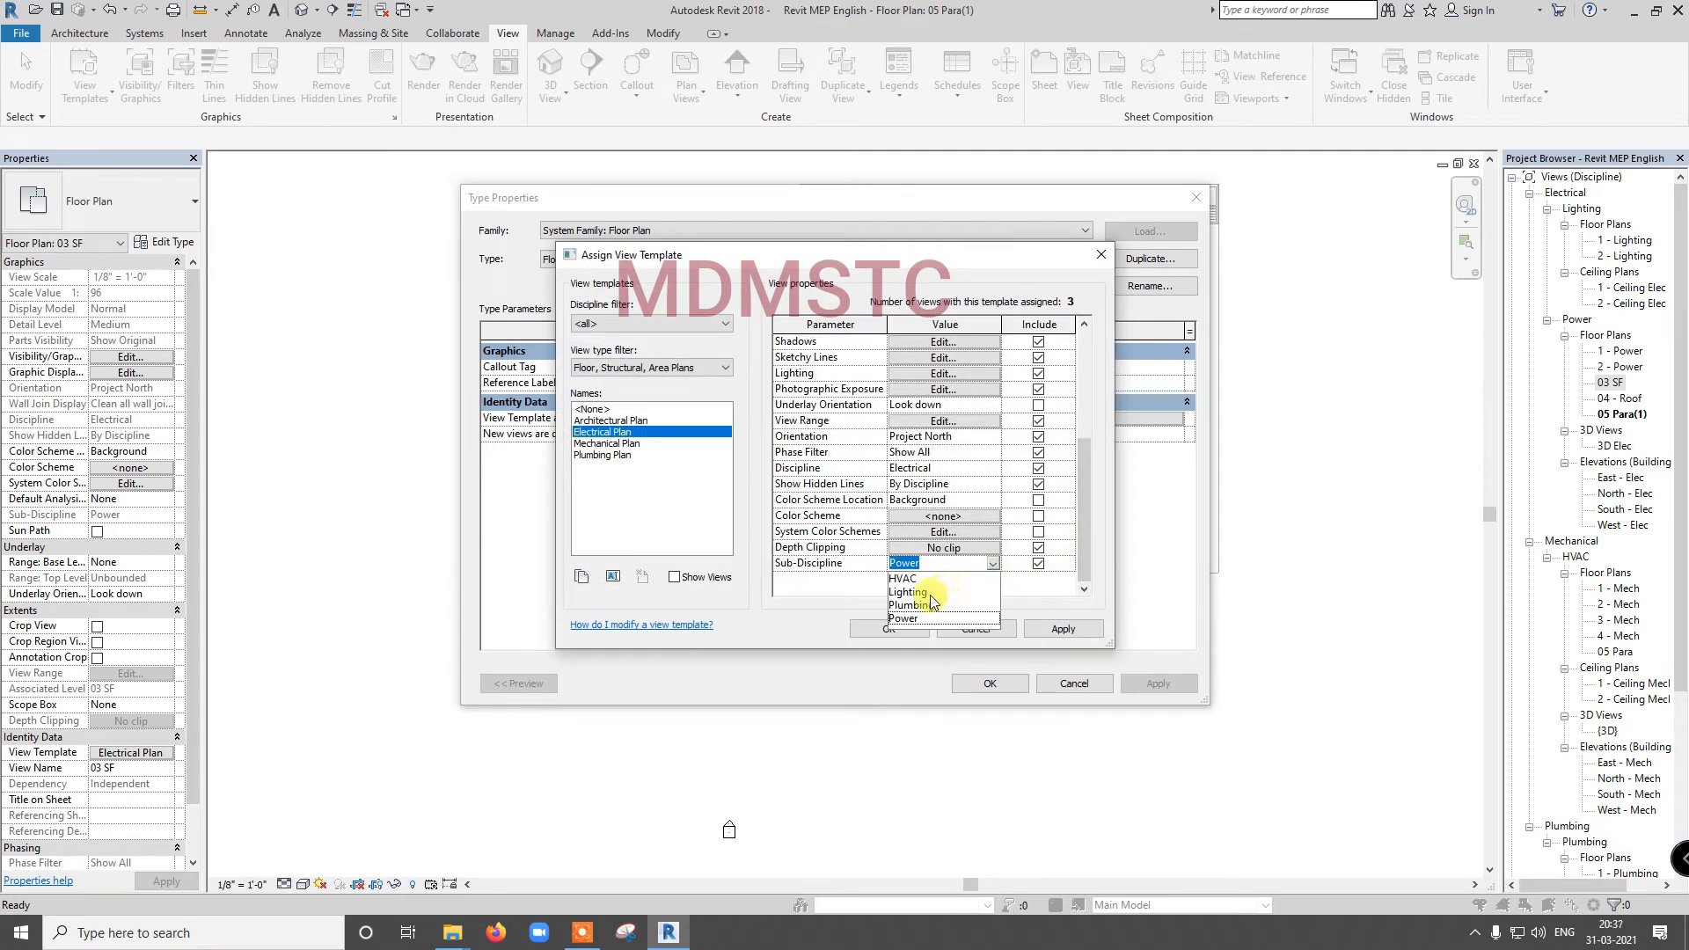
pyautogui.click(945, 598)
pyautogui.click(1062, 628)
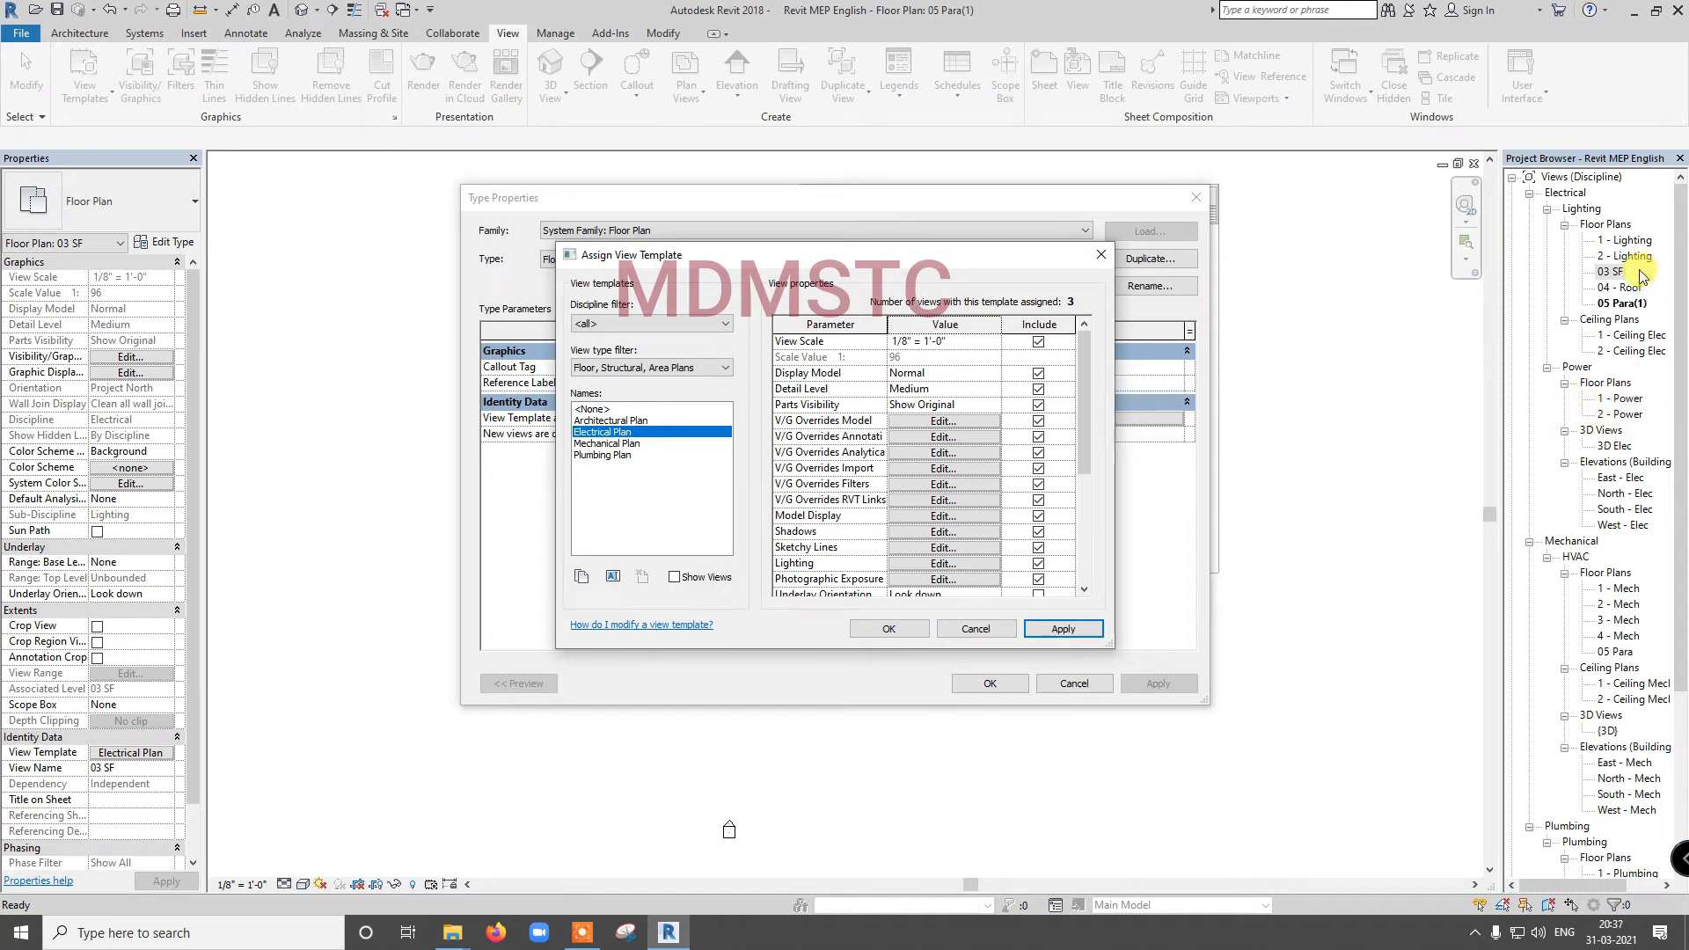
# Step: Set the Electrical Plan template's Sub-Discipline back to Power and apply it
pyautogui.moveTo(1082, 441); pyautogui.dragTo(1085, 556)
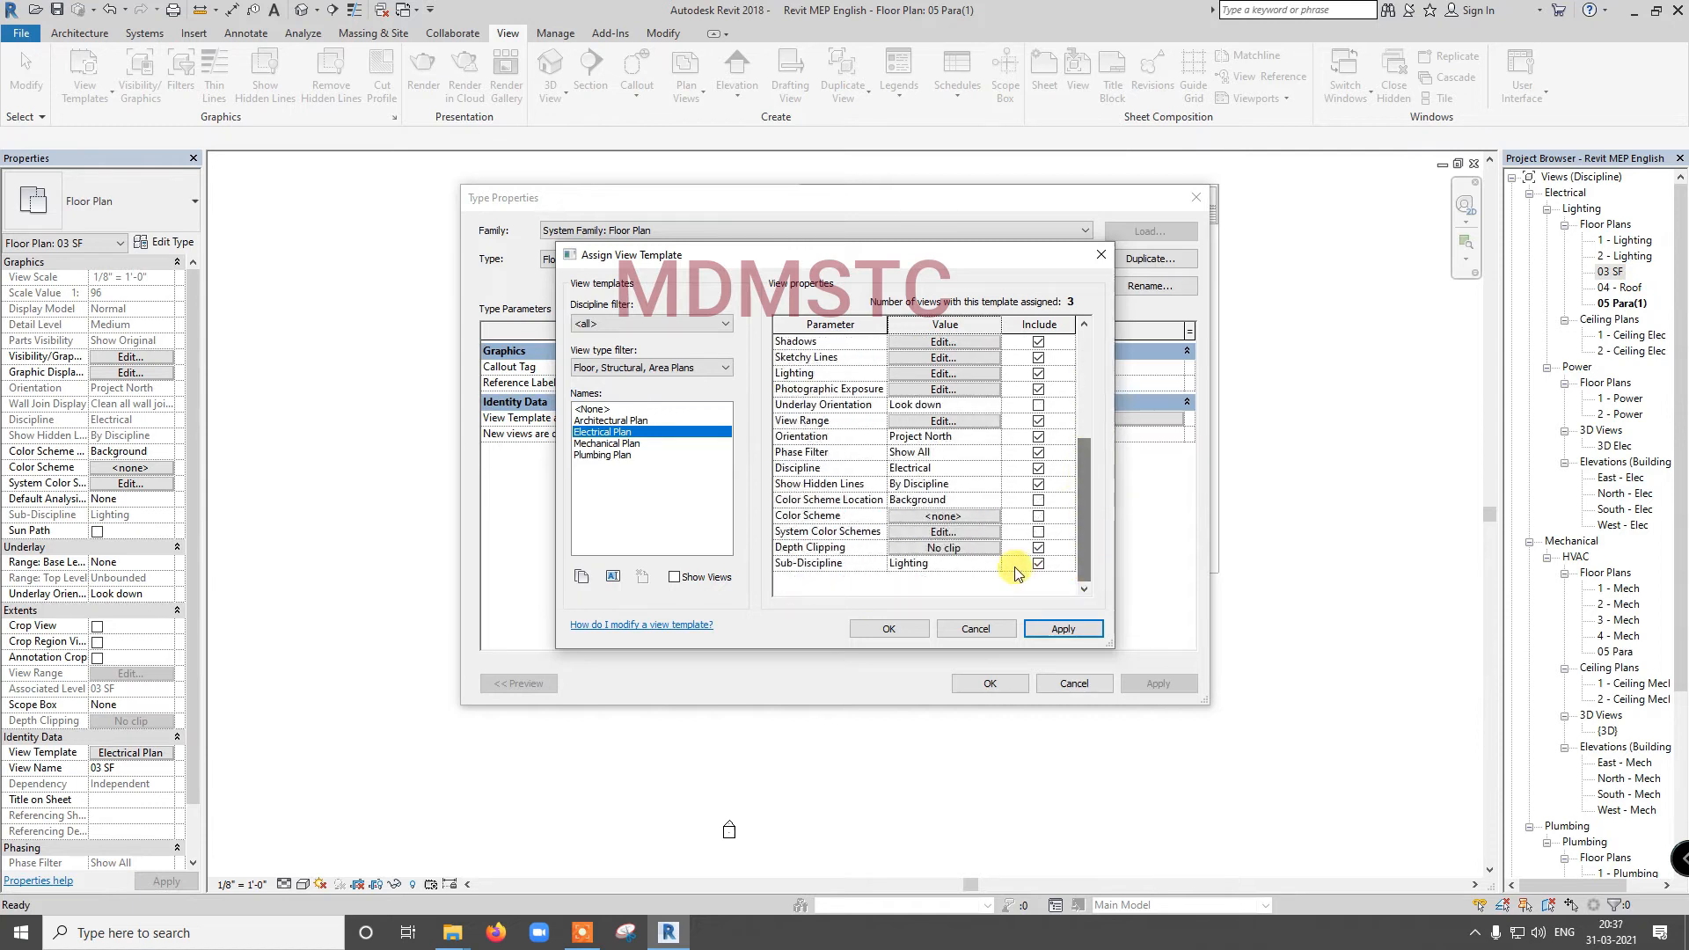
pyautogui.click(993, 564)
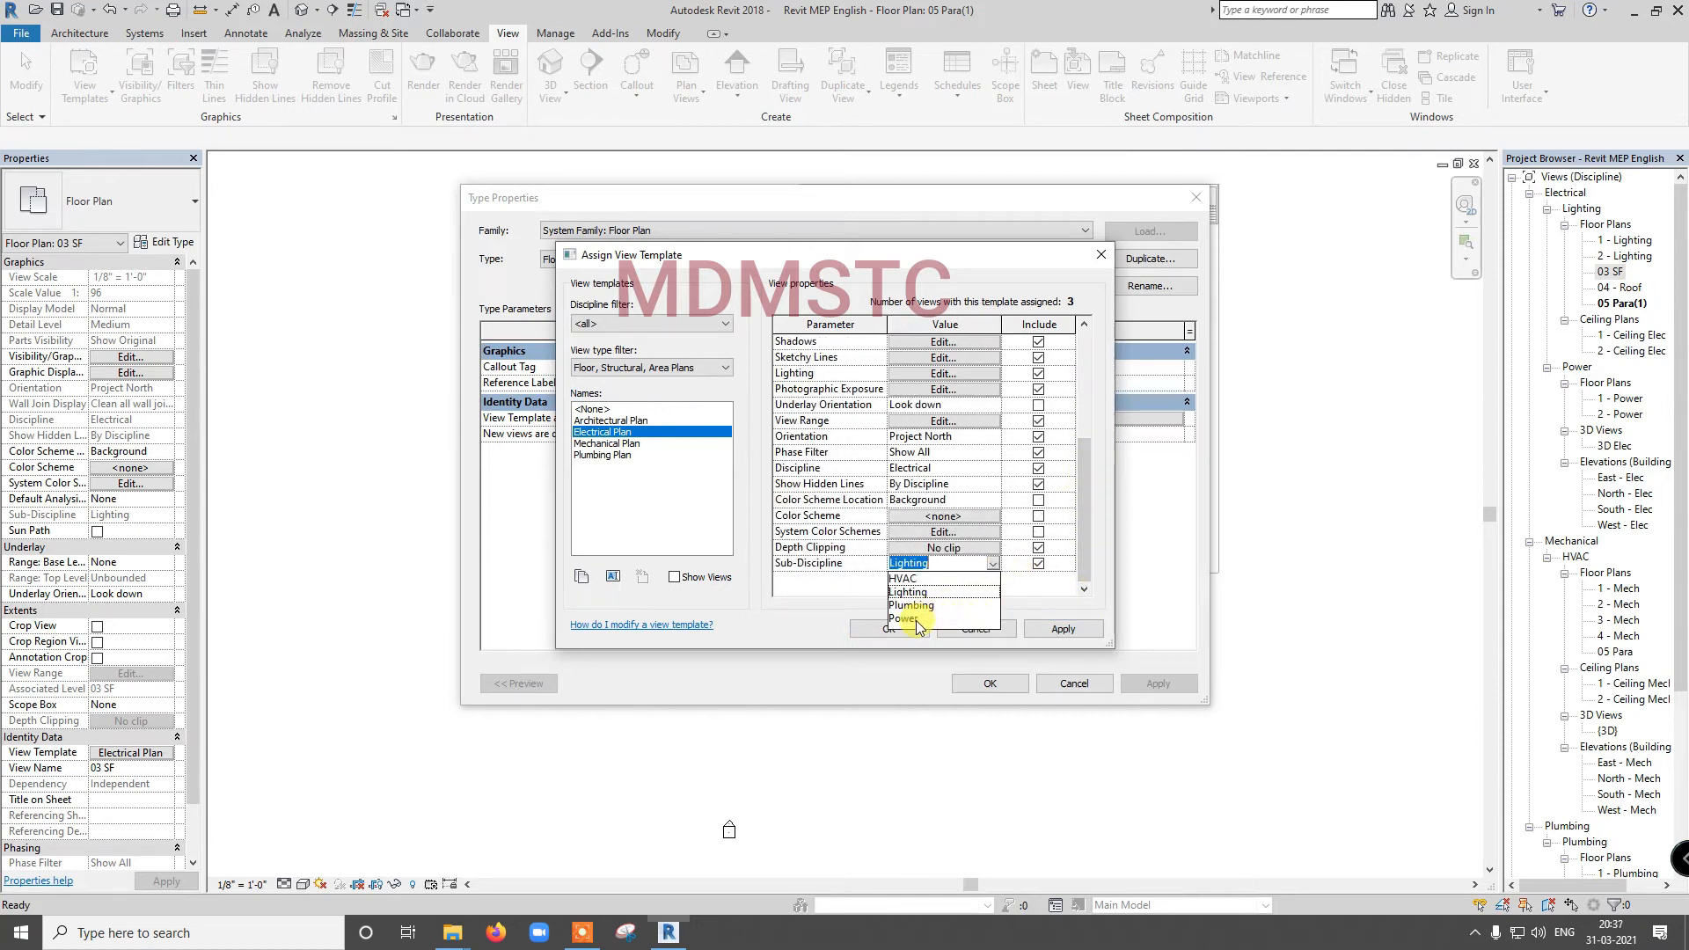
pyautogui.click(906, 619)
pyautogui.click(1063, 628)
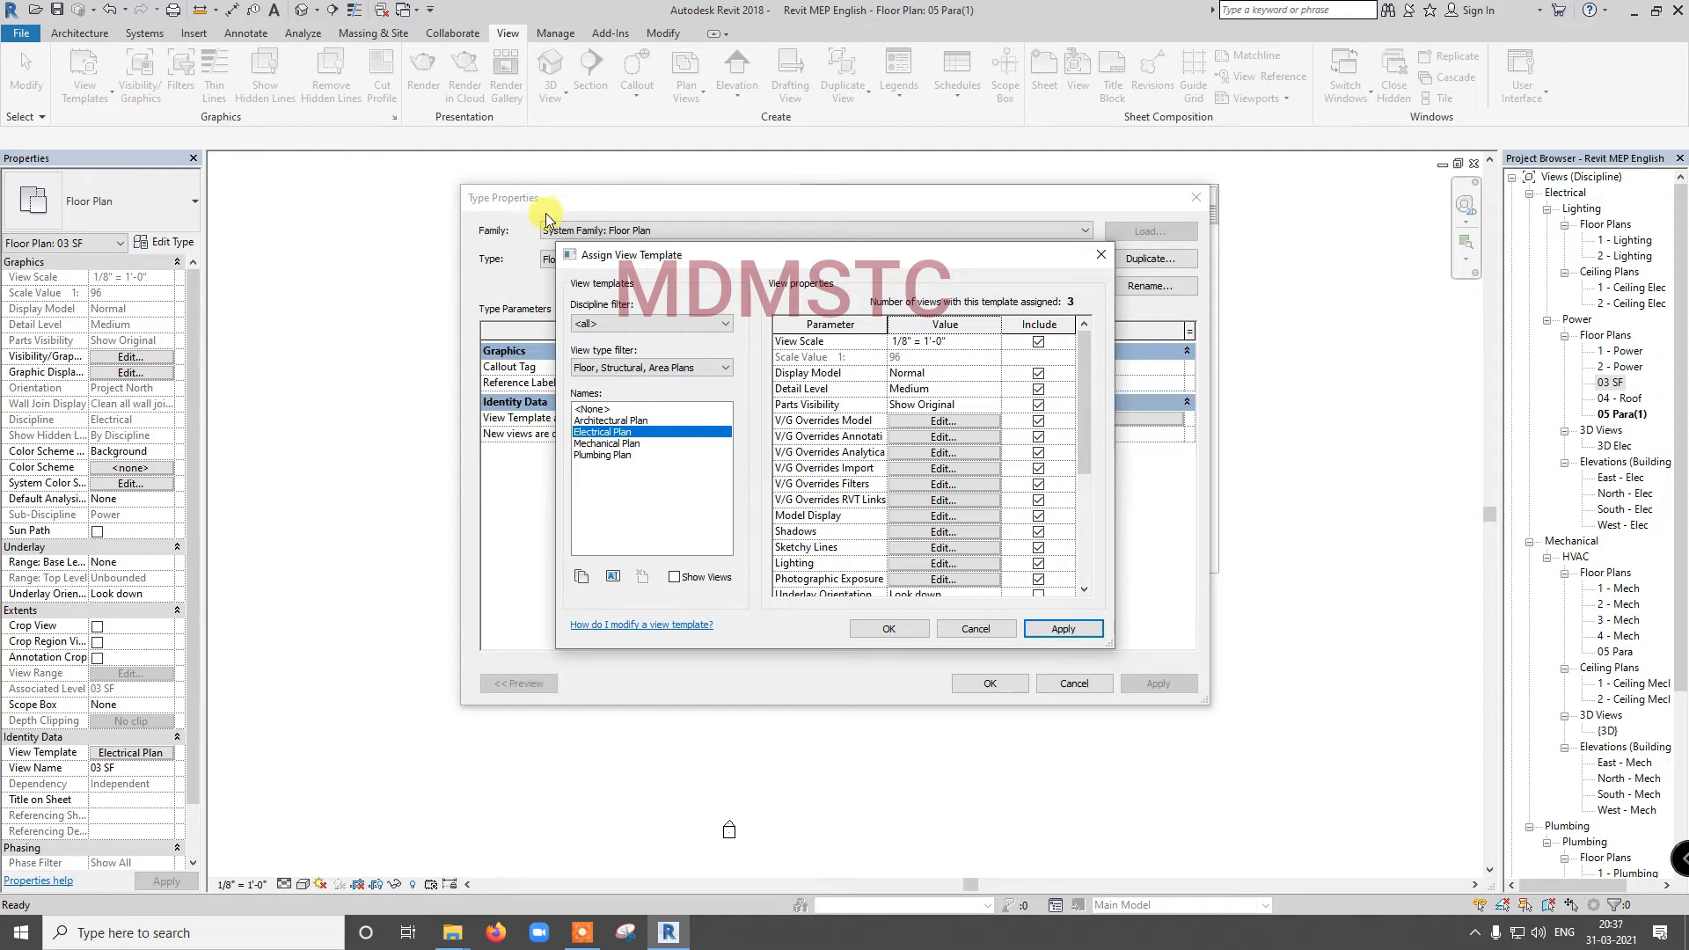
pyautogui.moveTo(688, 261); pyautogui.dragTo(755, 237)
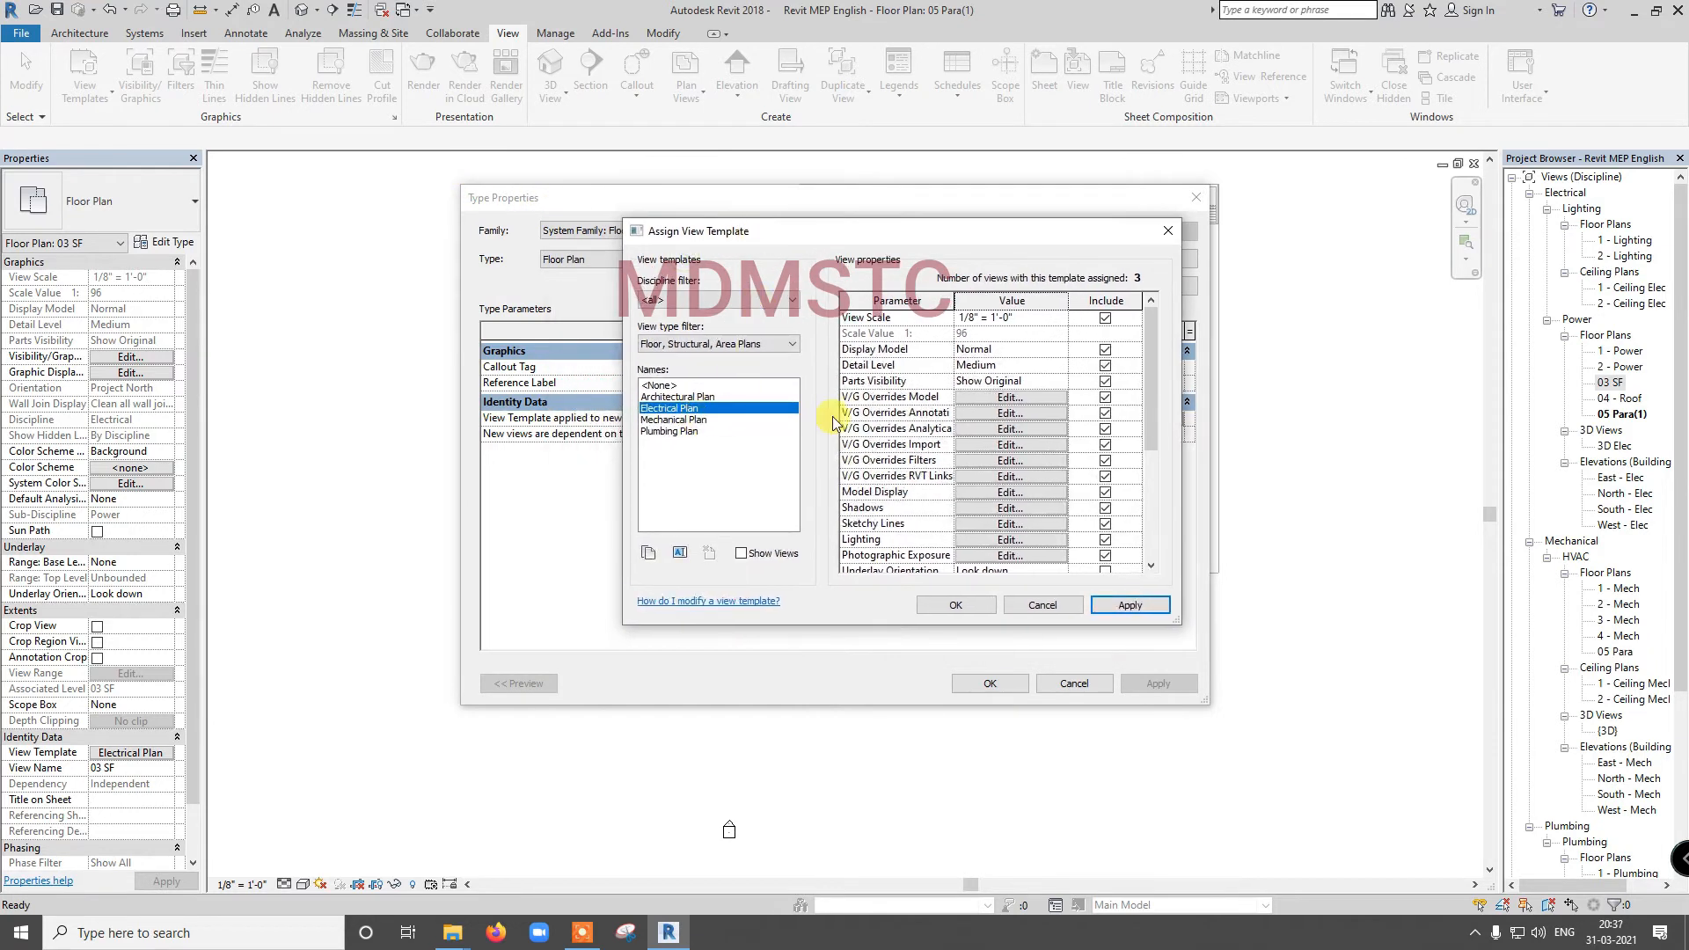
pyautogui.moveTo(1159, 429); pyautogui.dragTo(1152, 473)
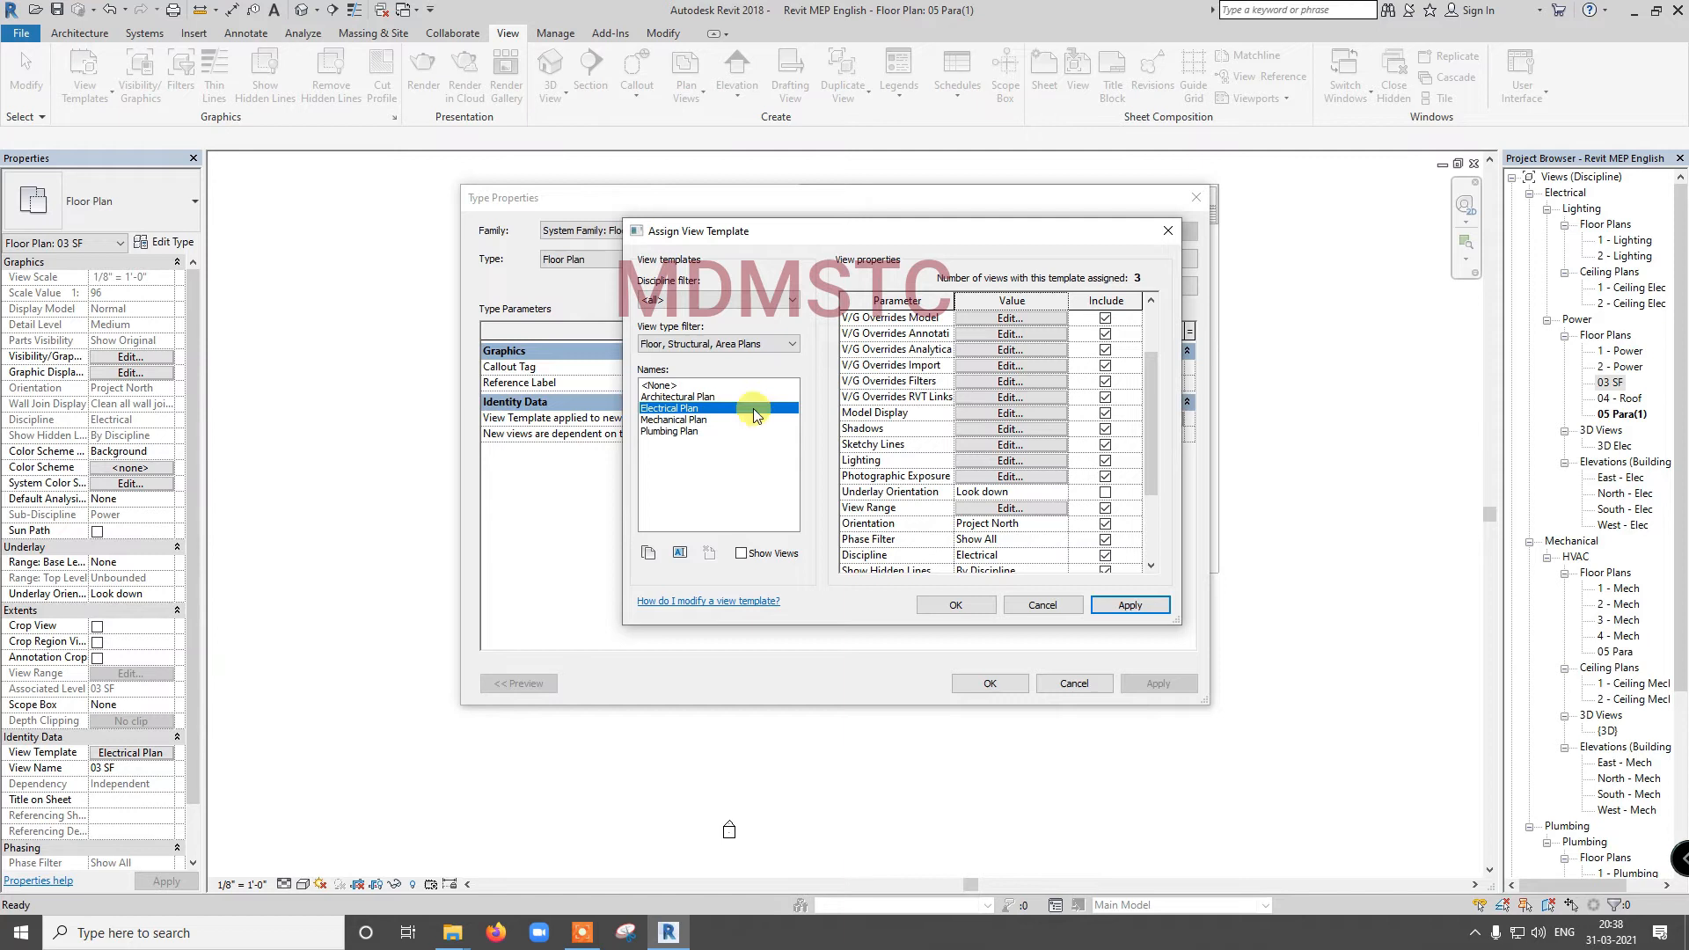
# Step: Duplicate the Electrical Plan view template under the name electrical plan-lighting
pyautogui.click(650, 552)
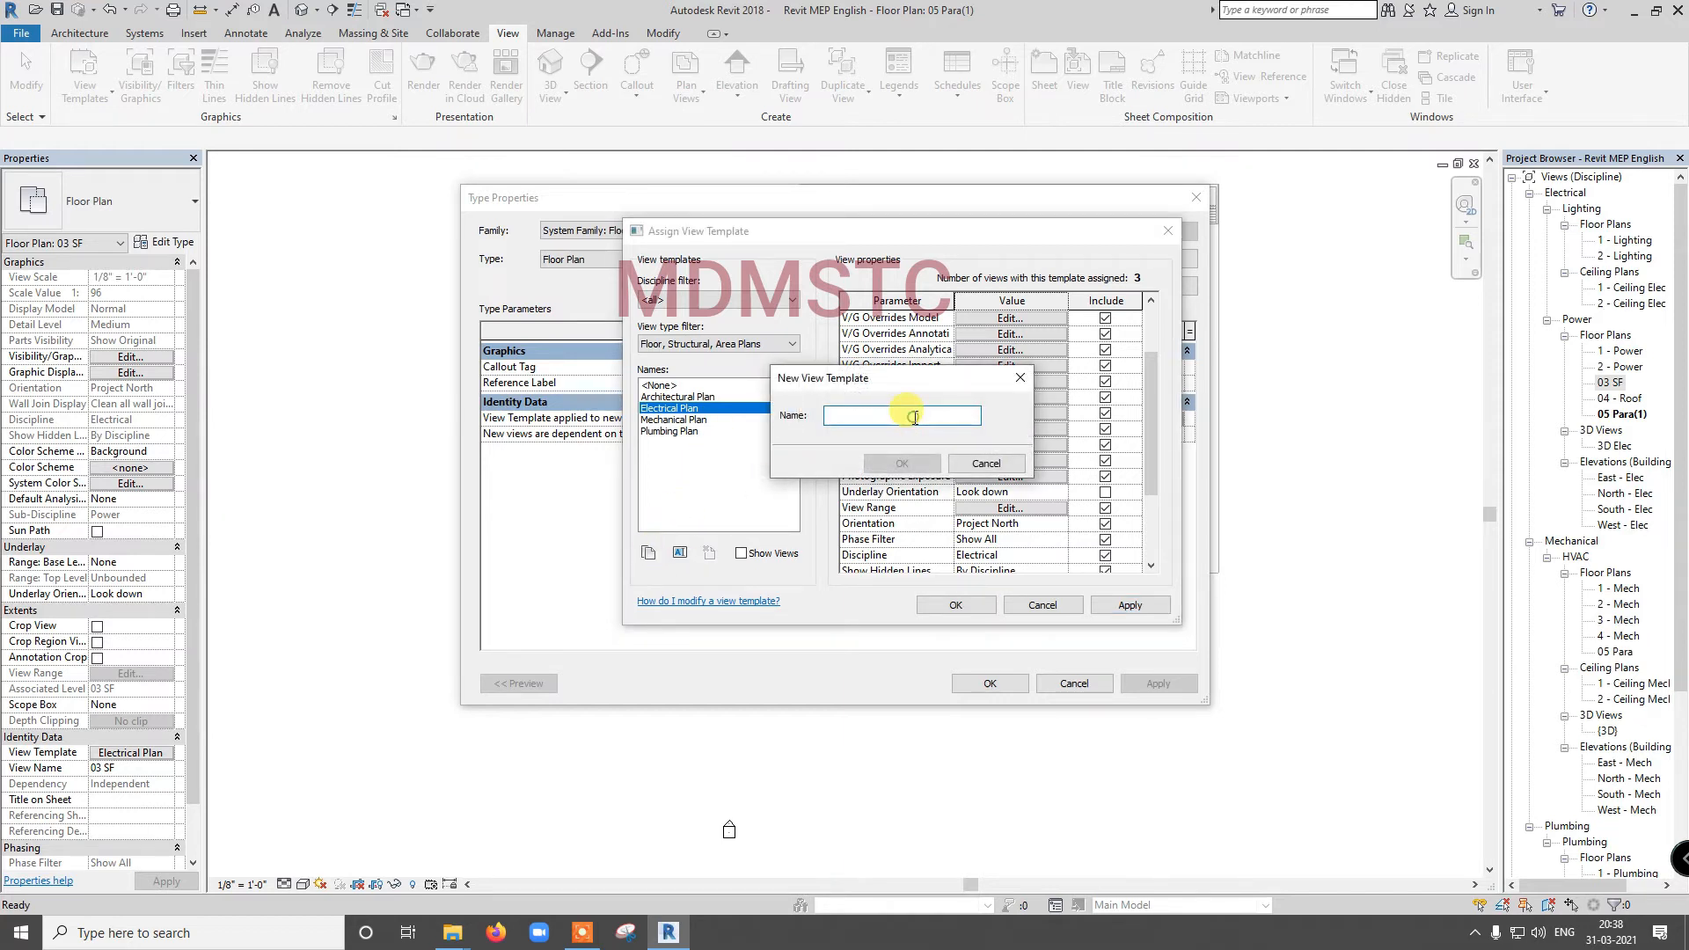
pyautogui.write('electrical plan-lighting')
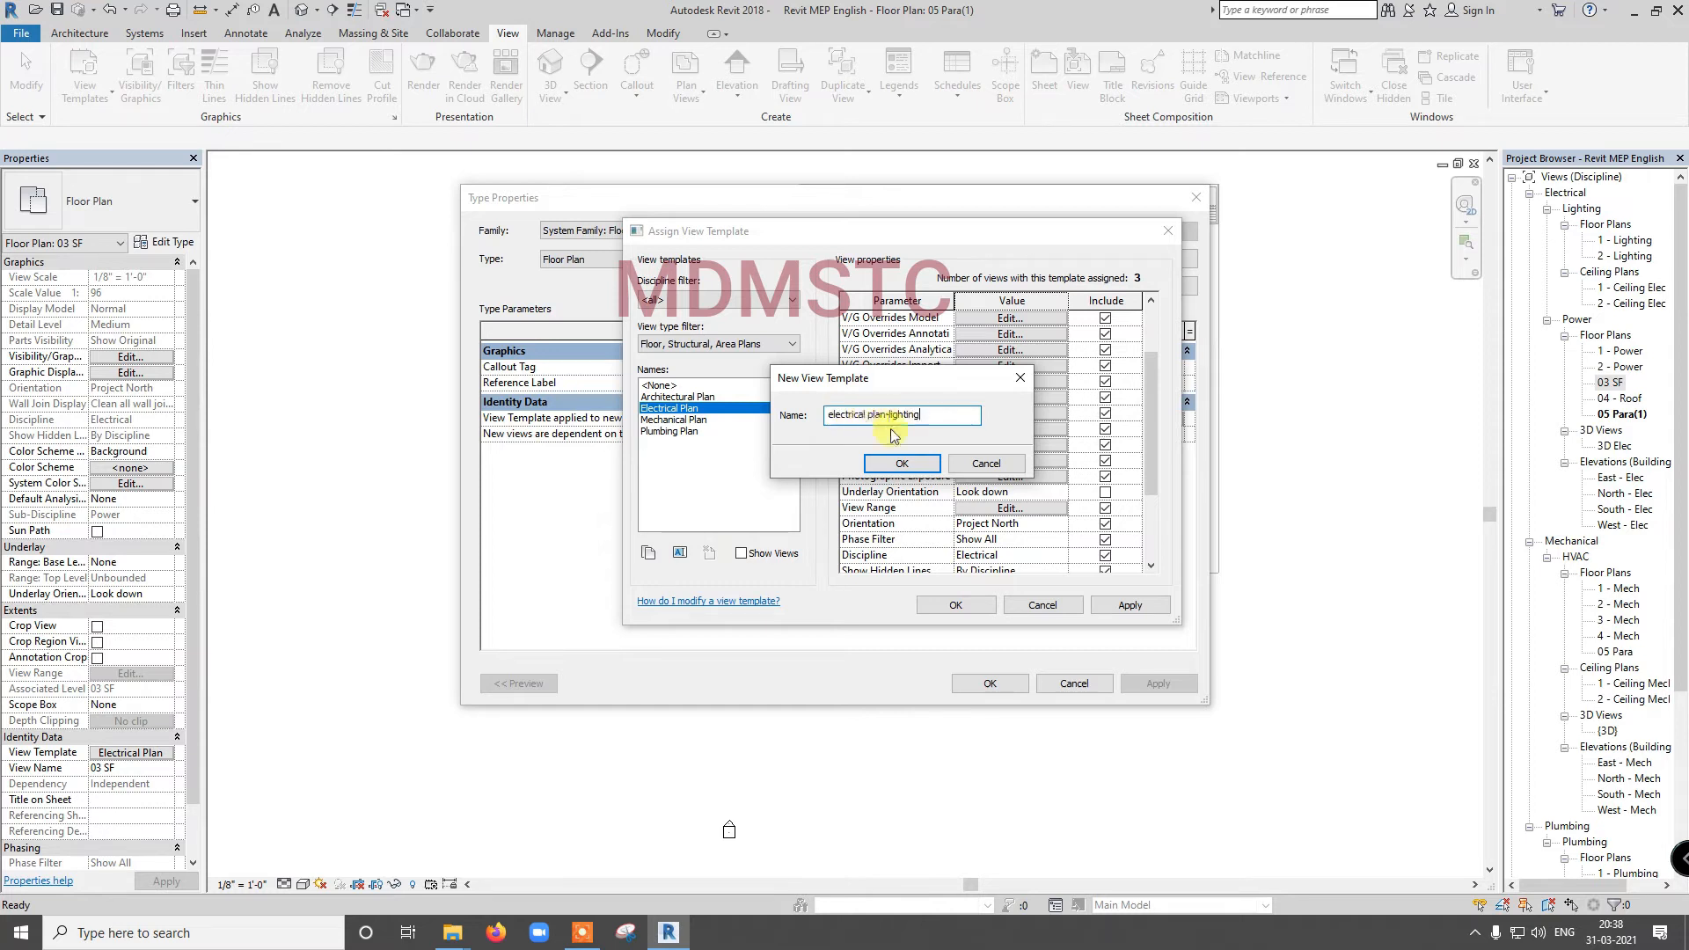
pyautogui.click(913, 461)
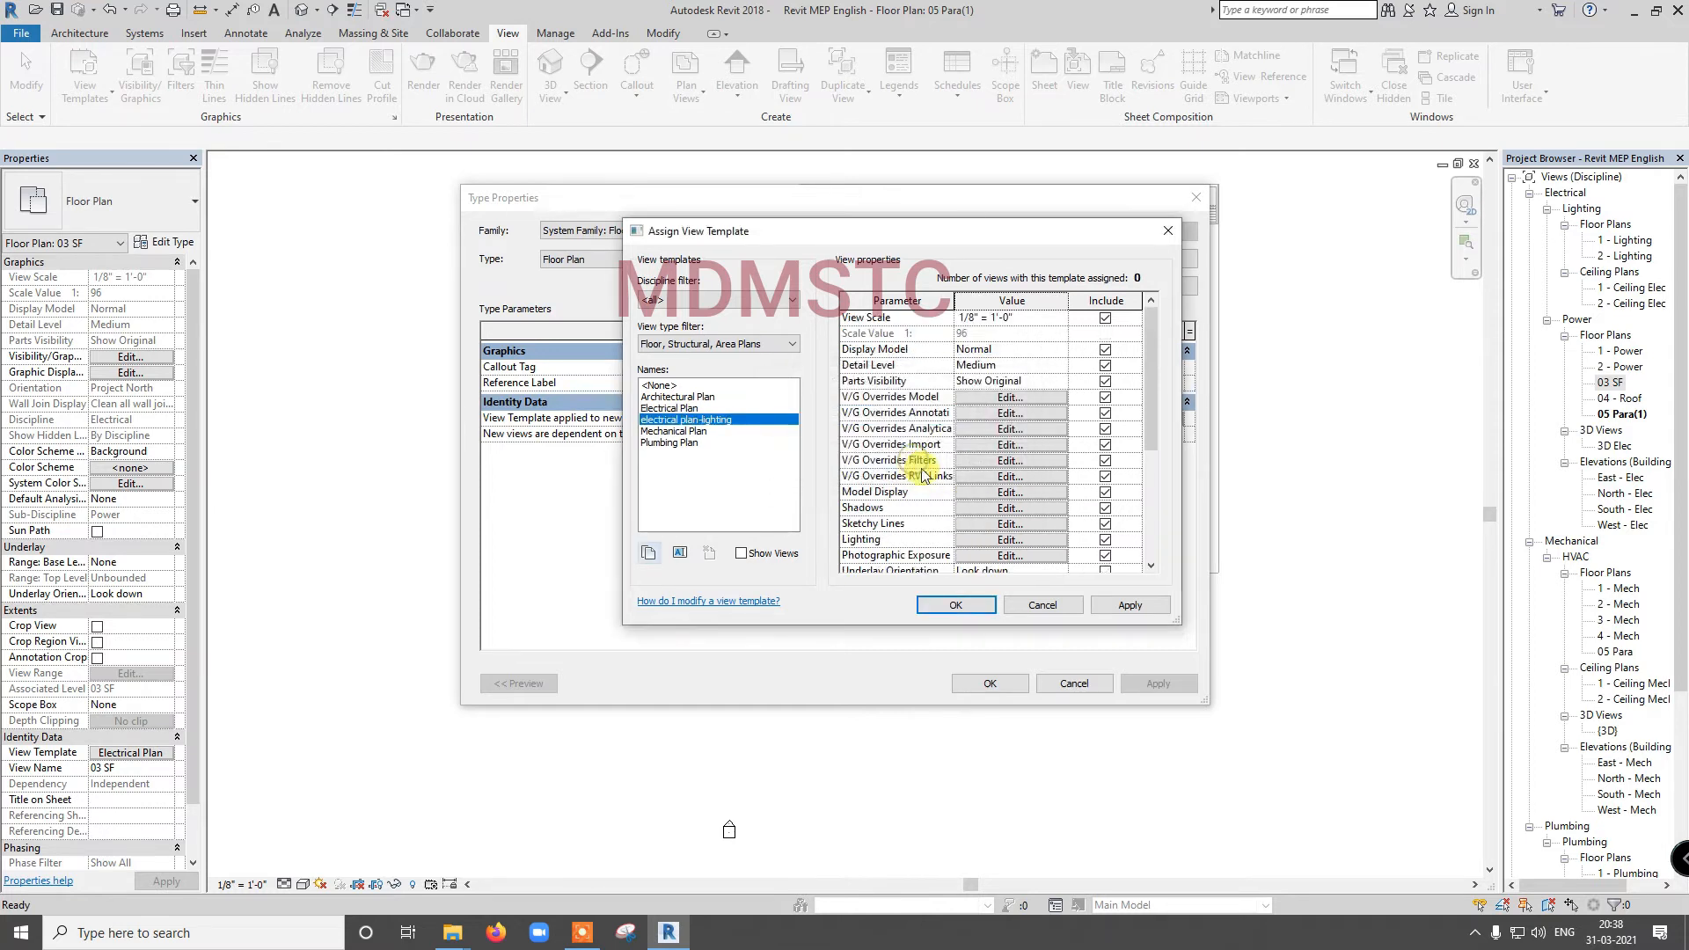
# Step: Set the electrical plan-lighting template's Sub-Discipline to Lighting and assign the template to new Floor Plan type views
pyautogui.moveTo(1153, 429); pyautogui.dragTo(1154, 547)
pyautogui.click(1059, 540)
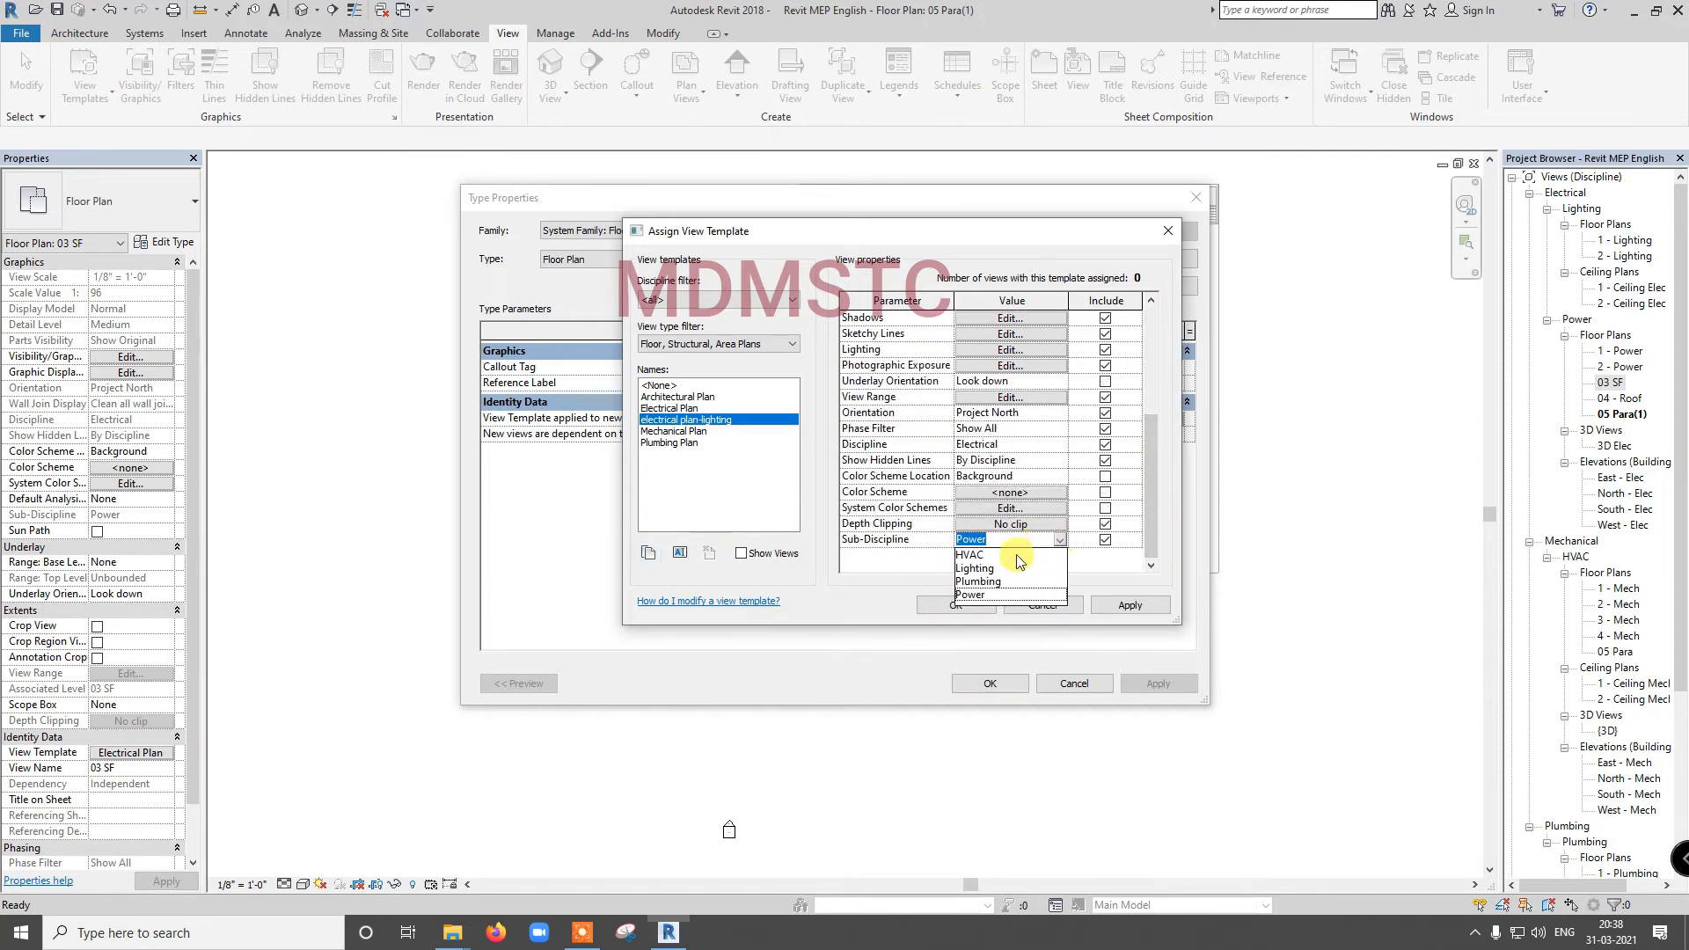
pyautogui.click(978, 569)
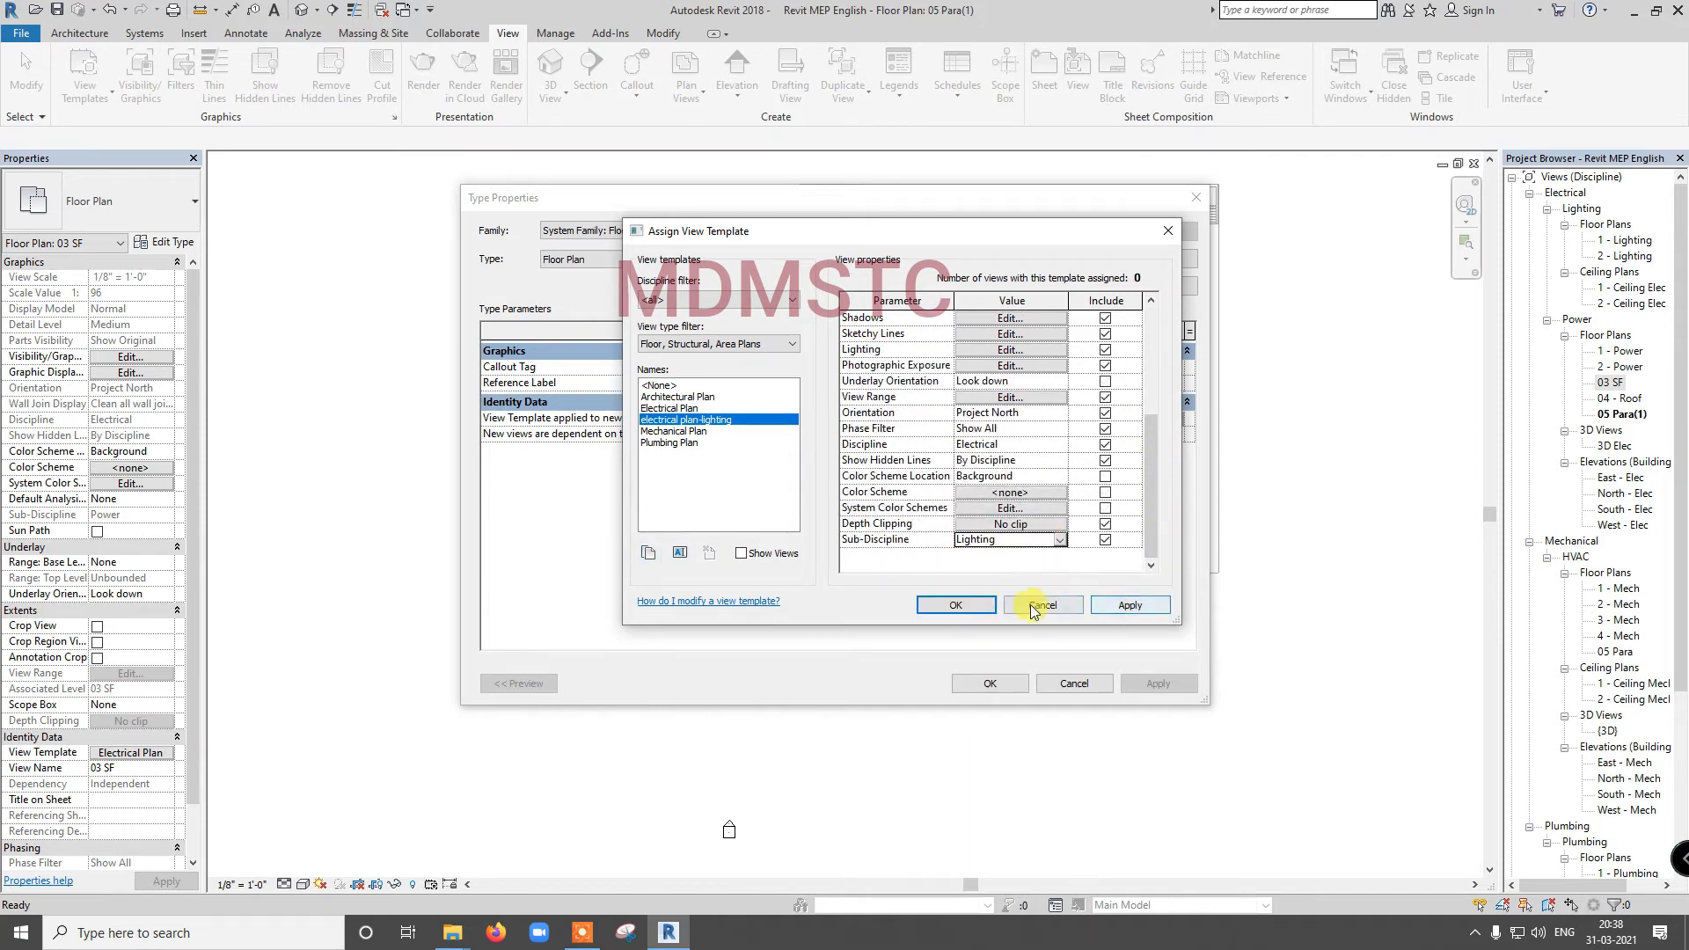
pyautogui.click(955, 604)
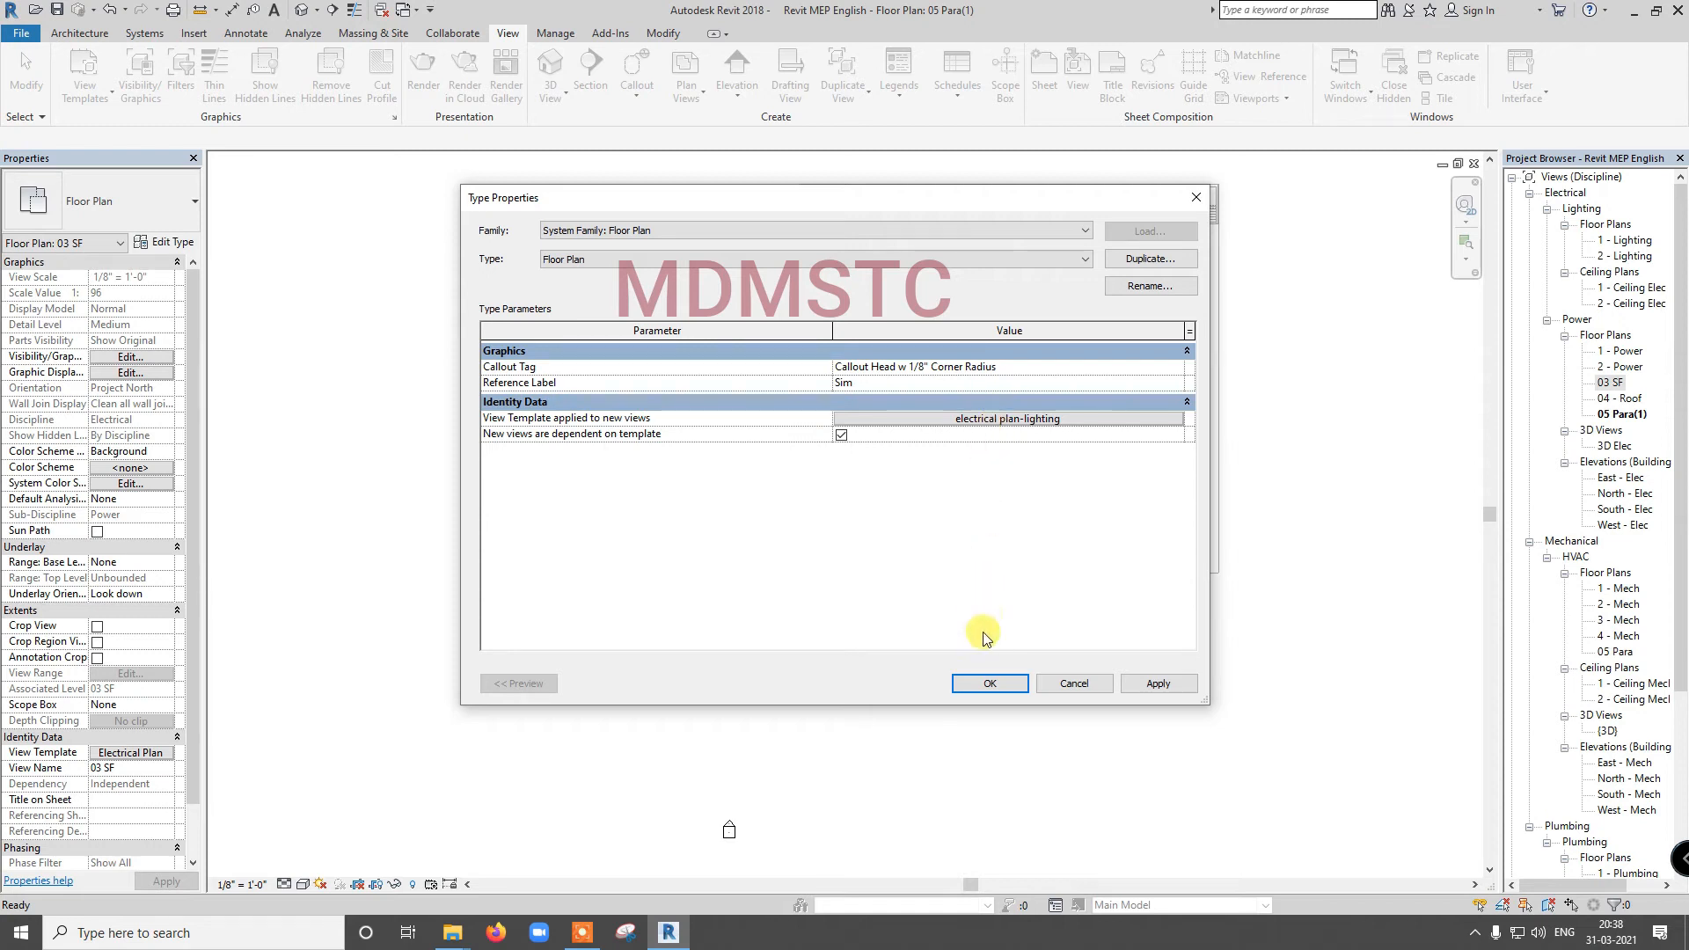
pyautogui.click(987, 686)
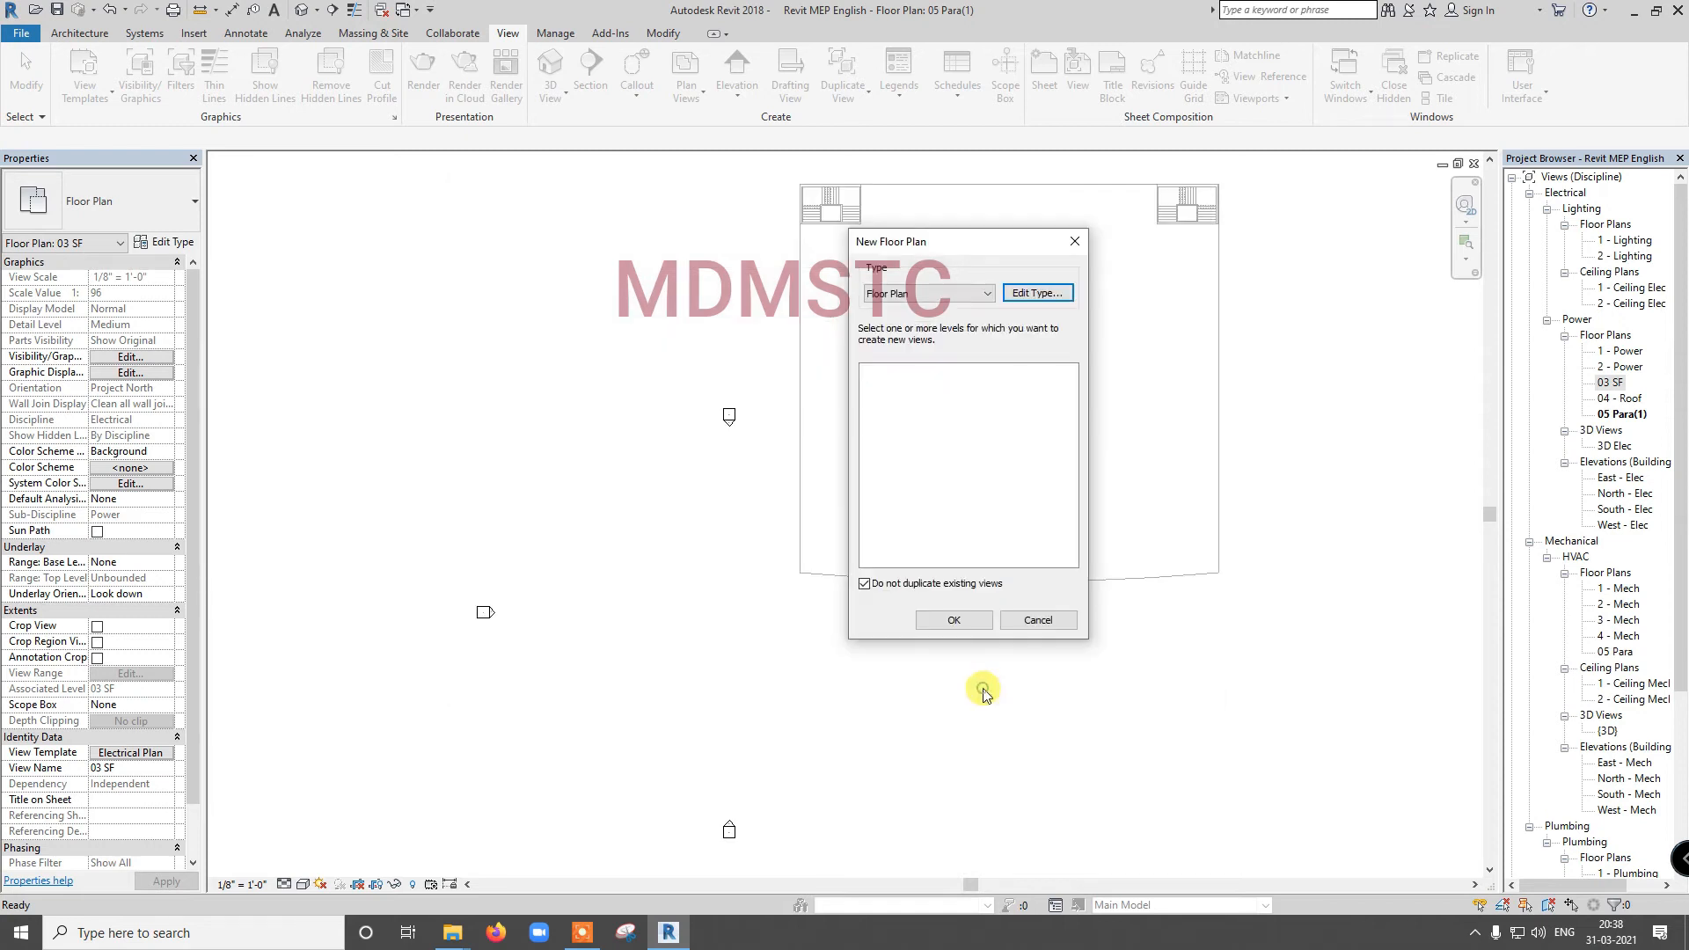
# Step: Allow duplicates of existing views and create lighting floor plans for levels 03 SF, 04 - Roof and 05 Para
pyautogui.click(917, 585)
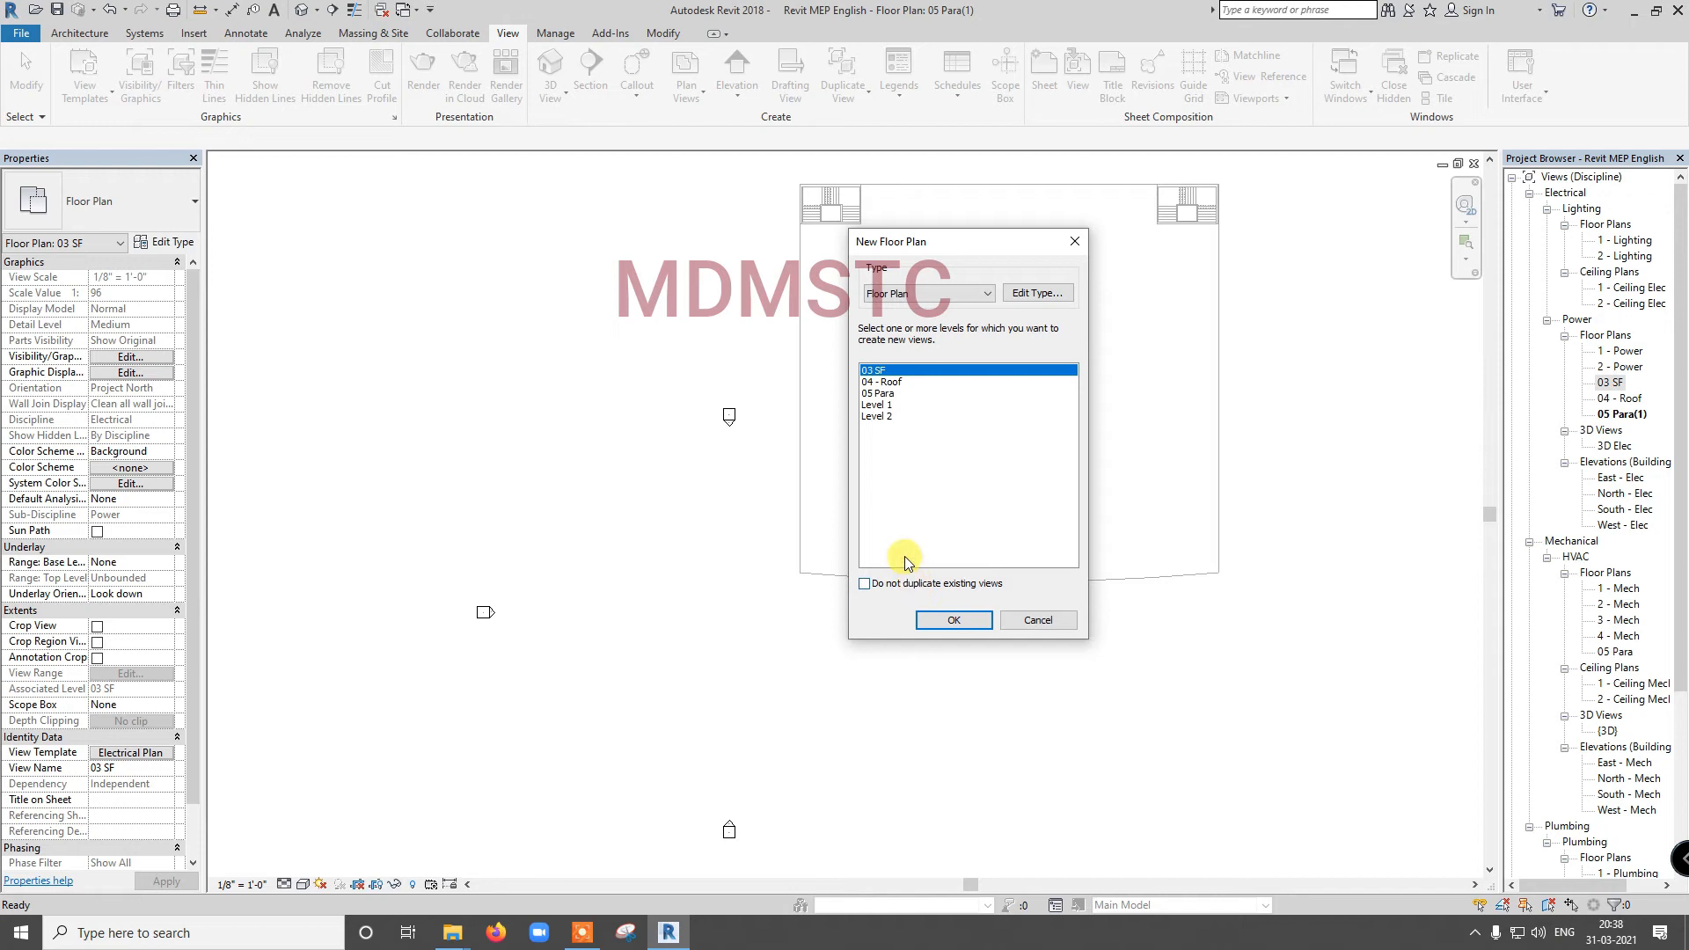
pyautogui.keyDown('shift'); pyautogui.click(874, 397); pyautogui.keyUp('shift')
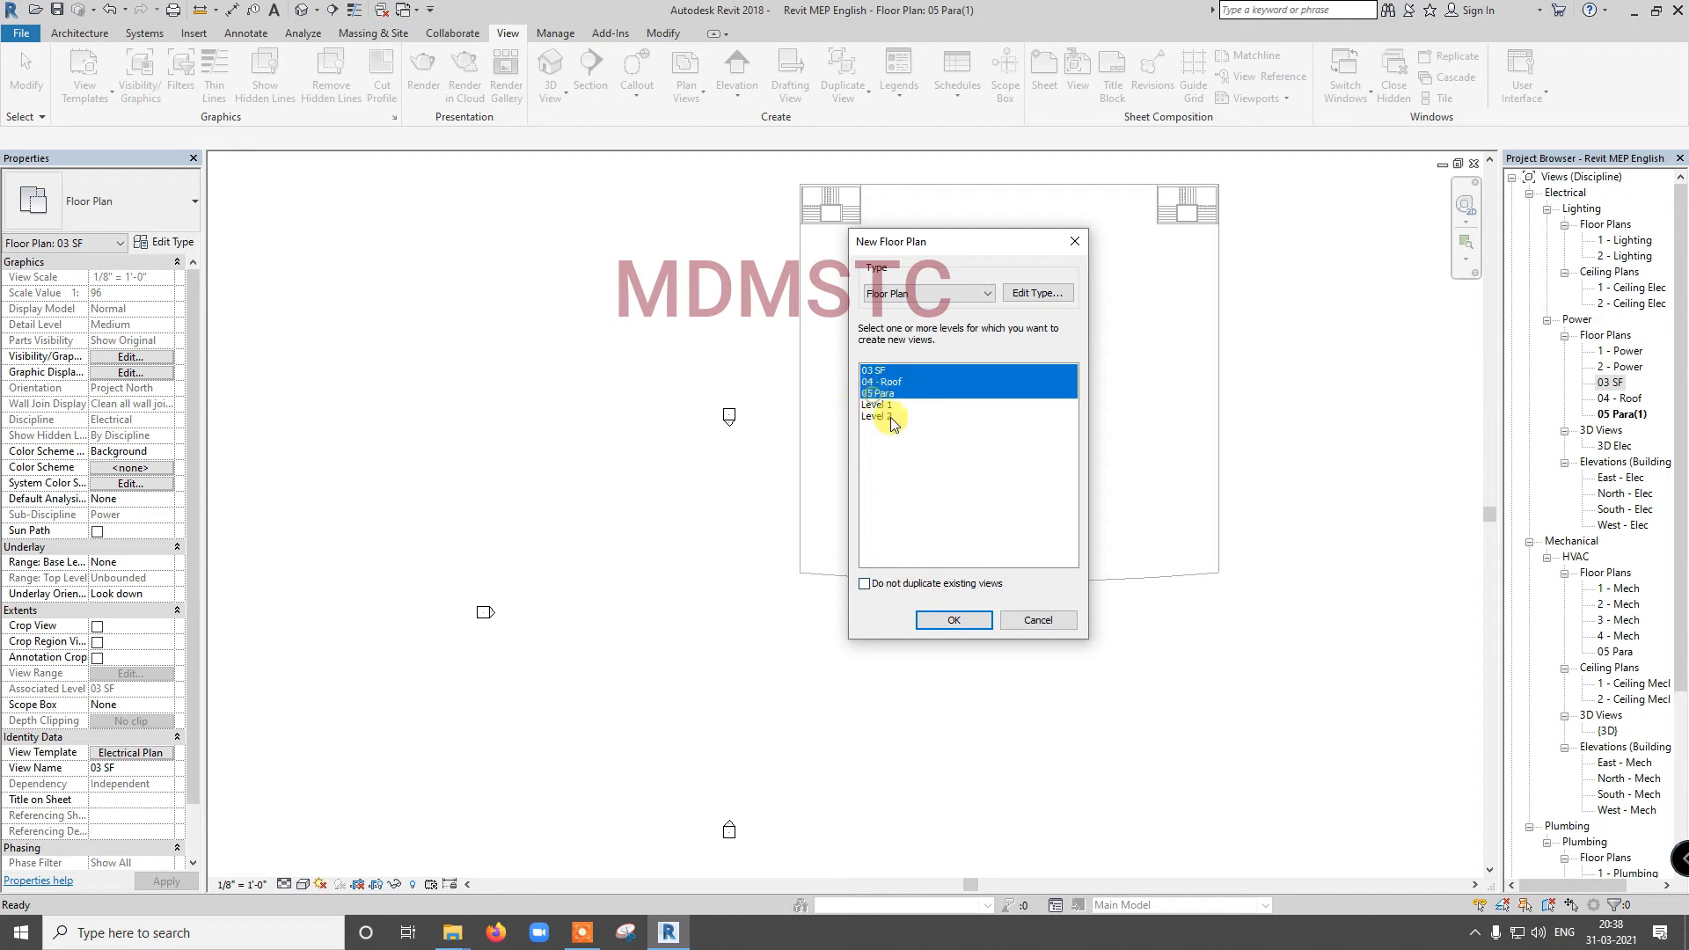
pyautogui.click(965, 620)
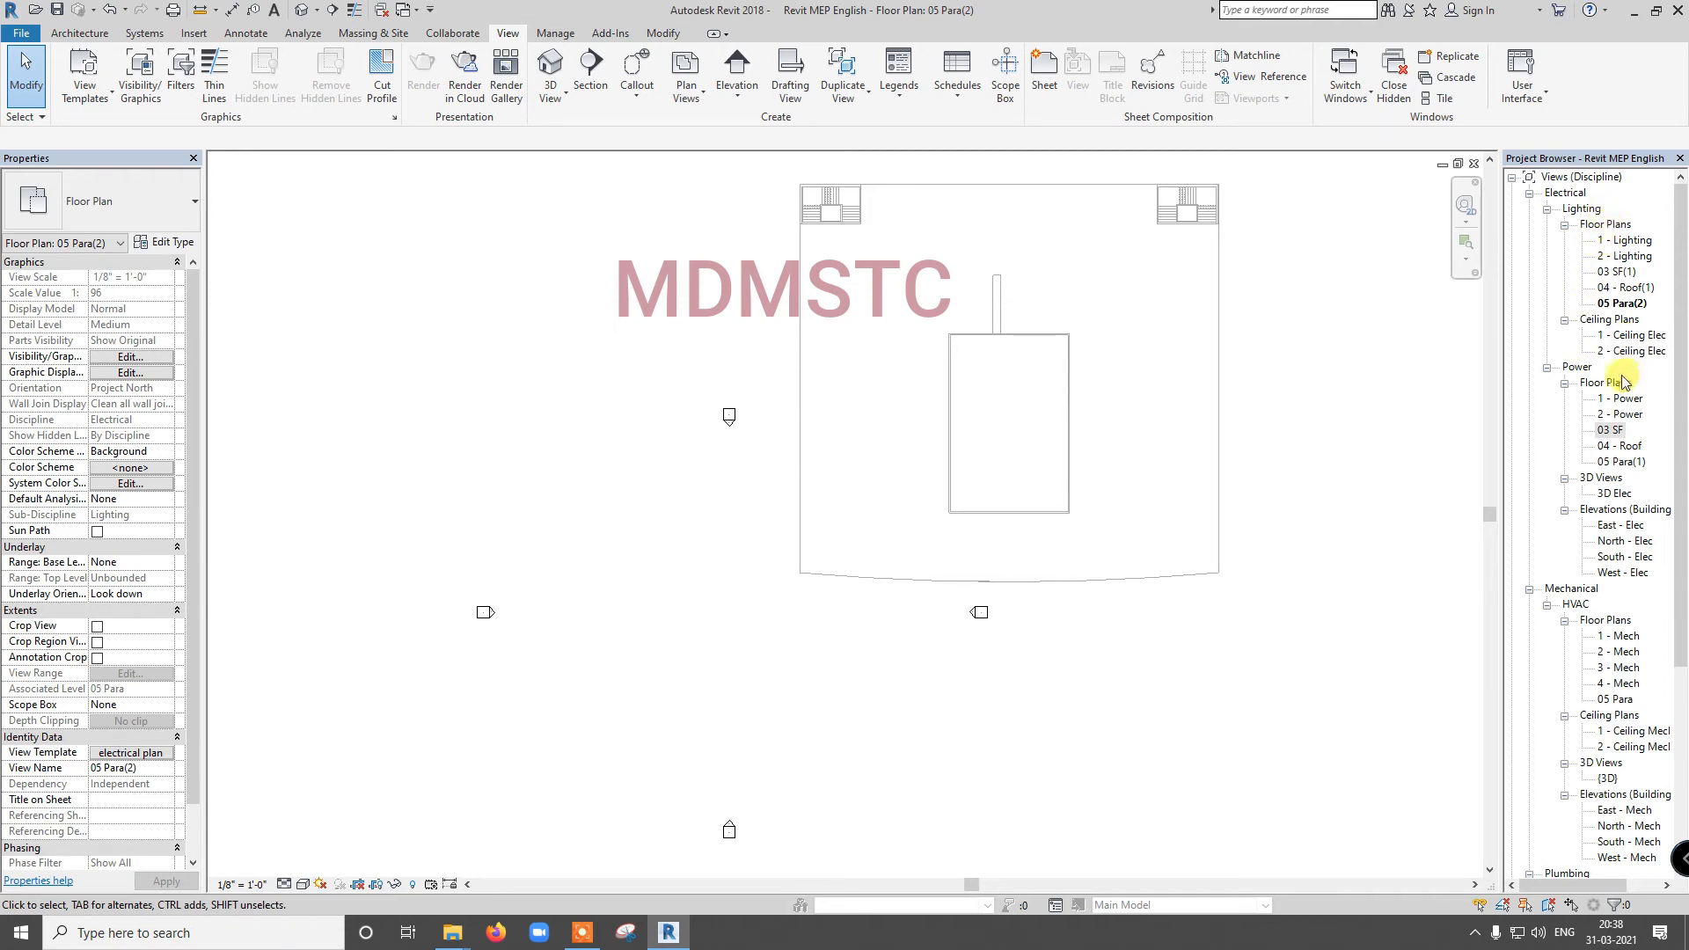
# Step: Create a reflected ceiling plan for level 03 SF using the Ceiling Plan type without a view template
pyautogui.moveTo(1678, 445); pyautogui.dragTo(1682, 561)
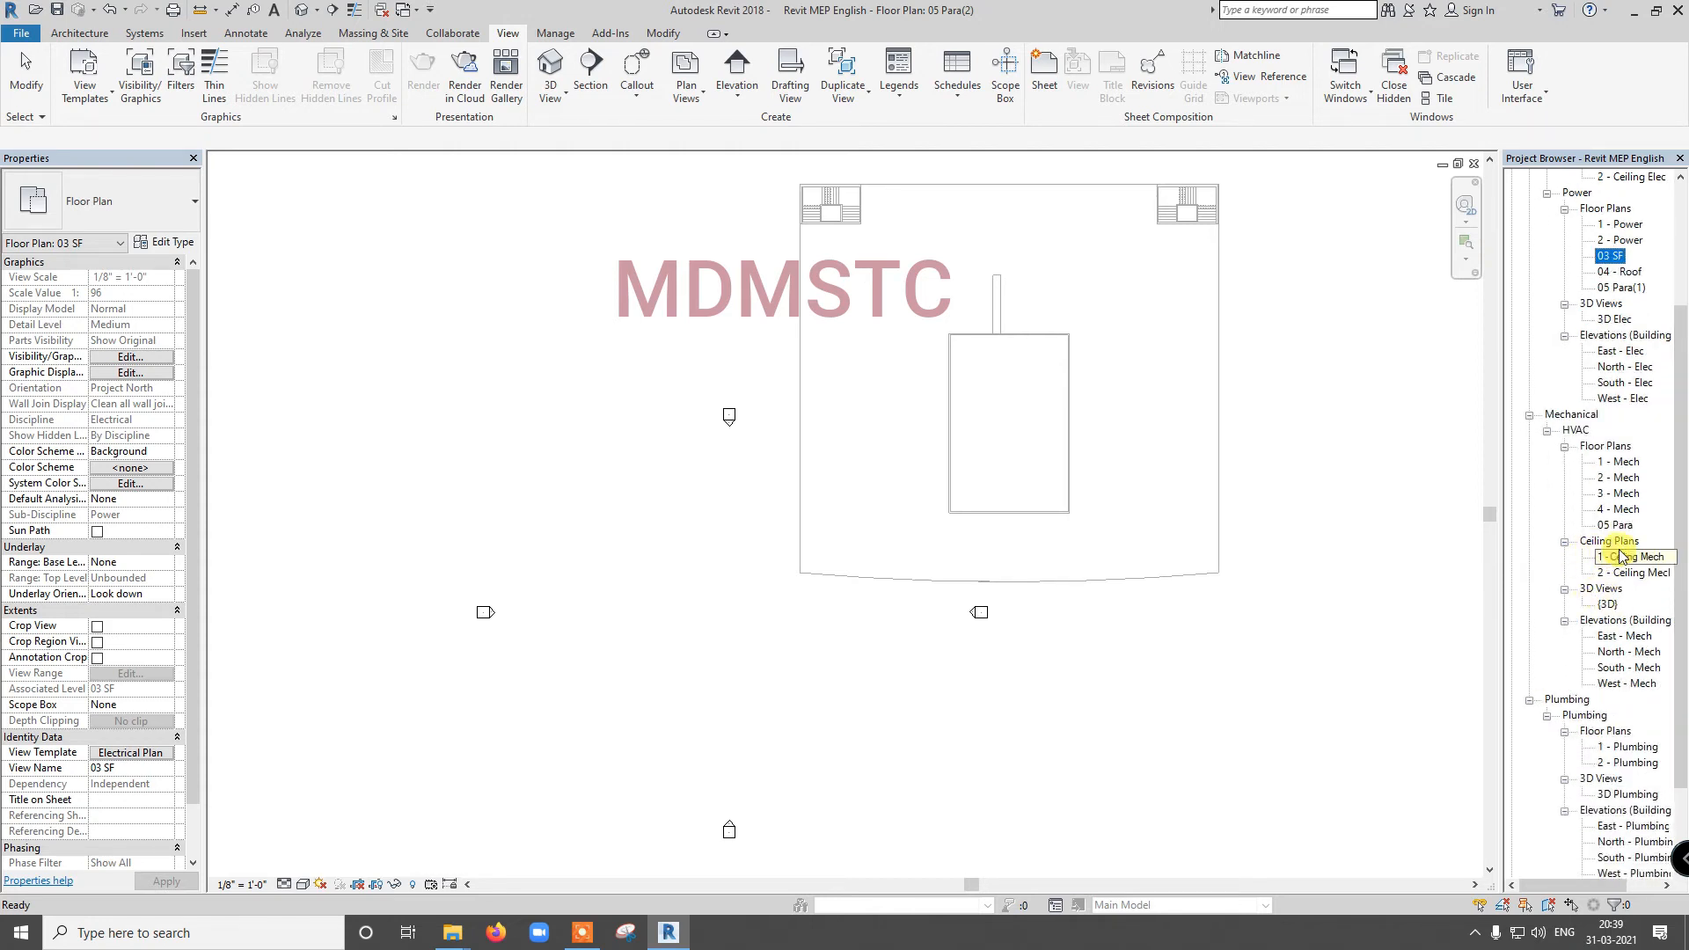
pyautogui.click(688, 95)
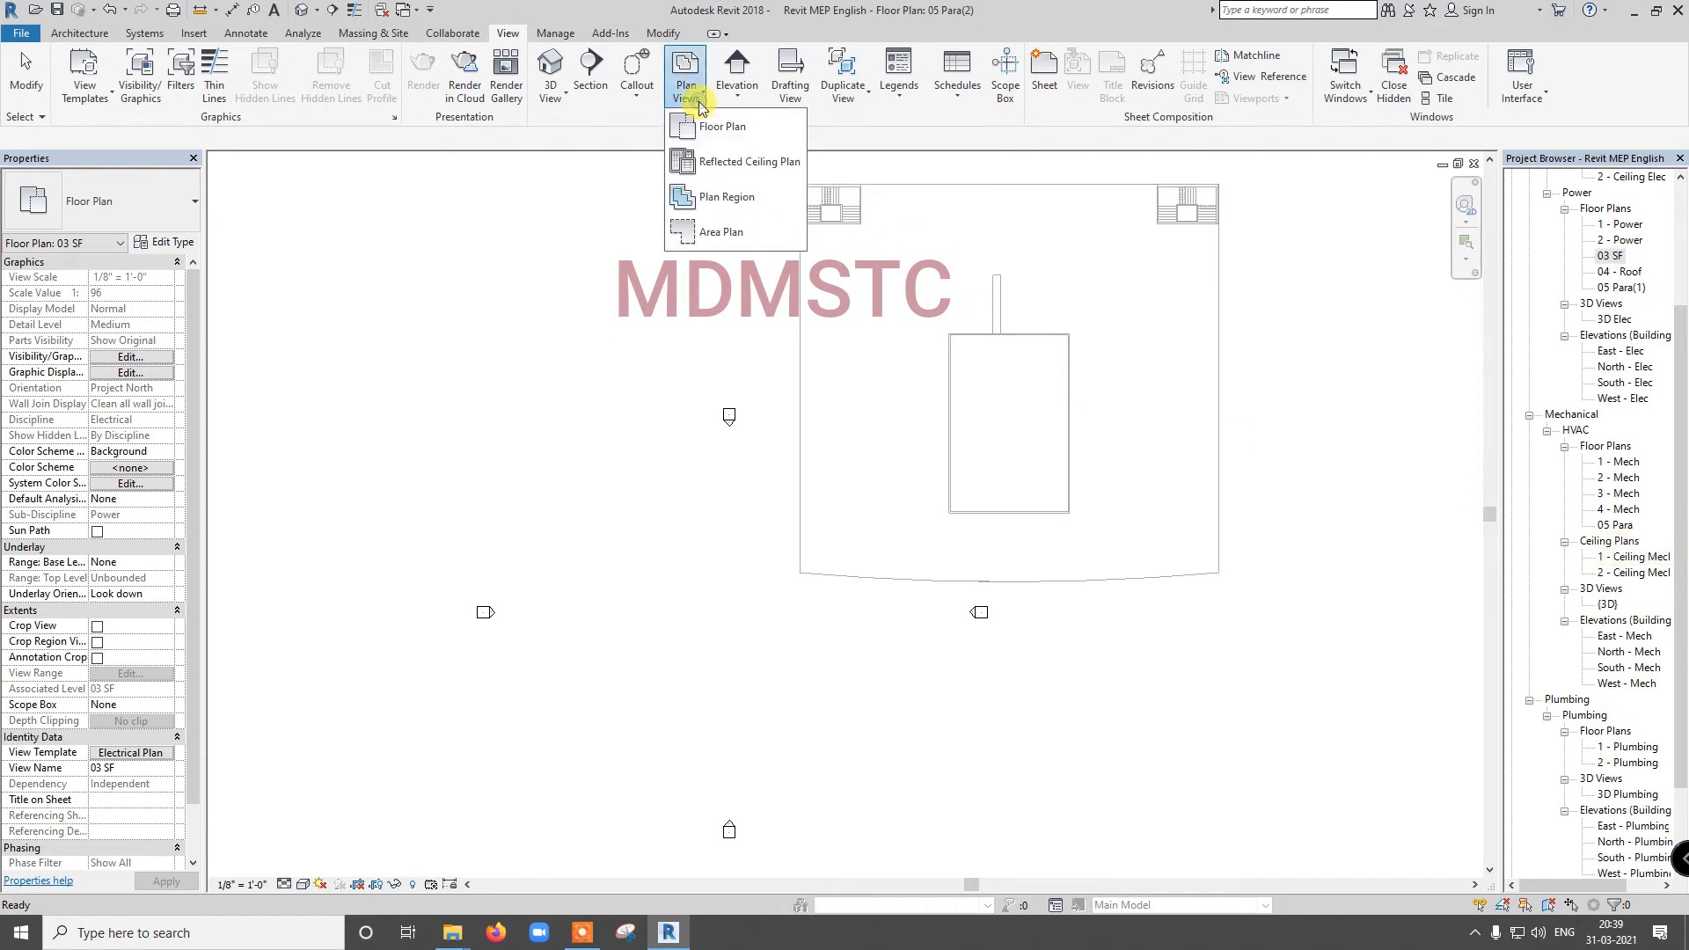
pyautogui.click(726, 167)
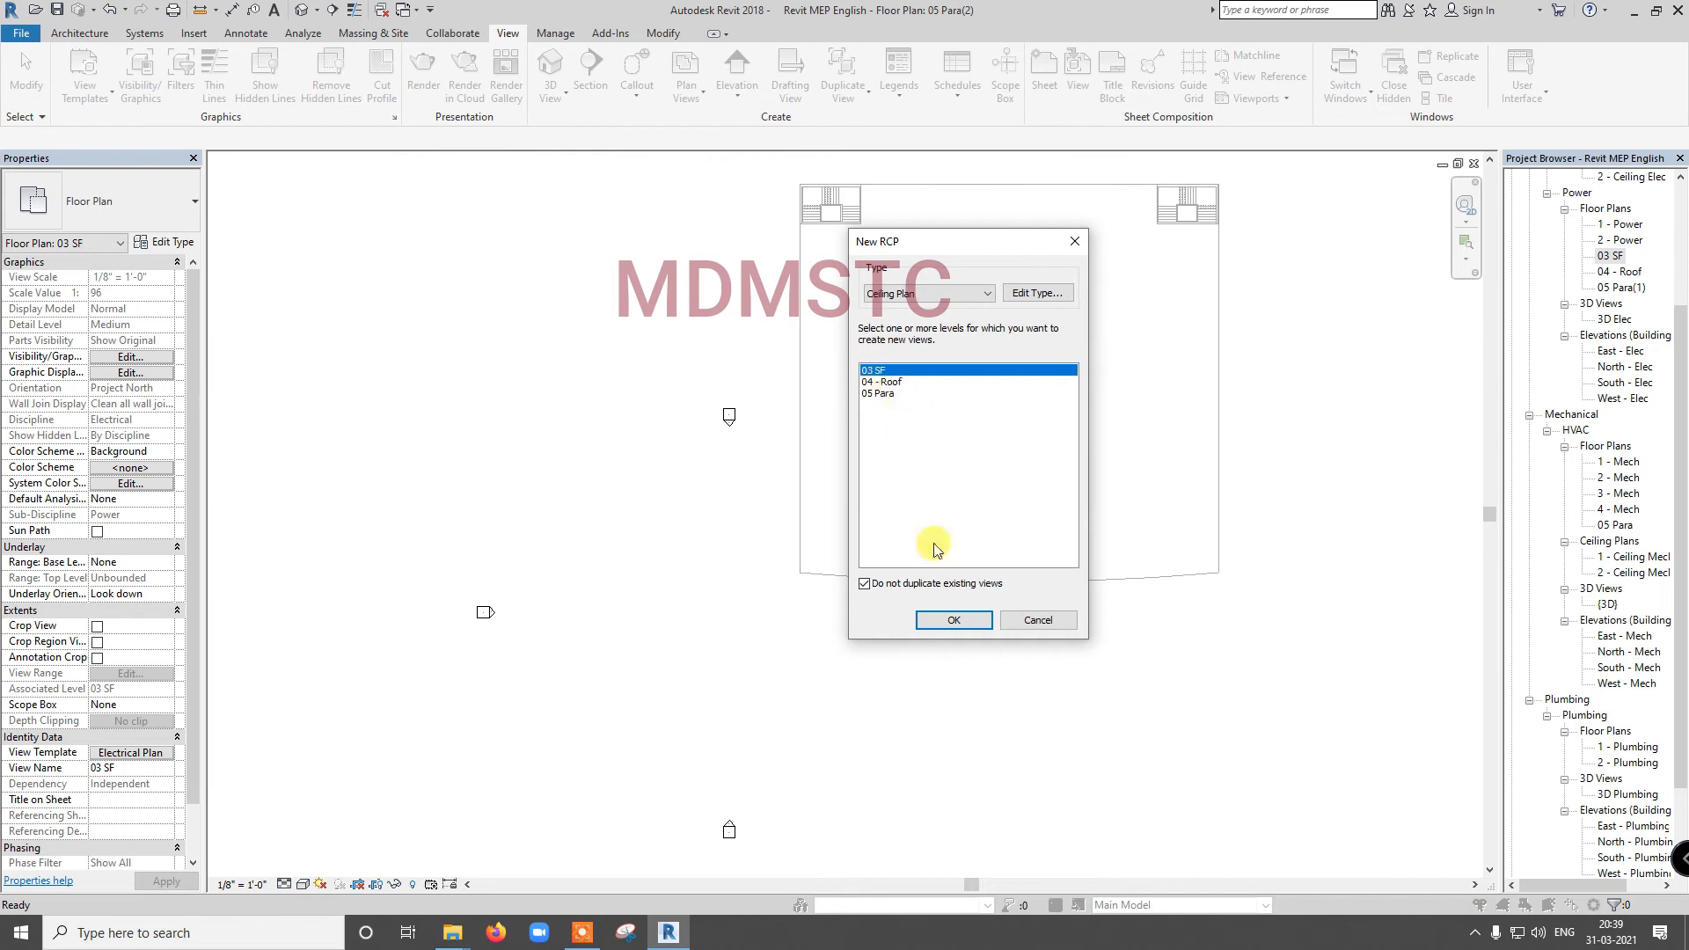
pyautogui.click(953, 621)
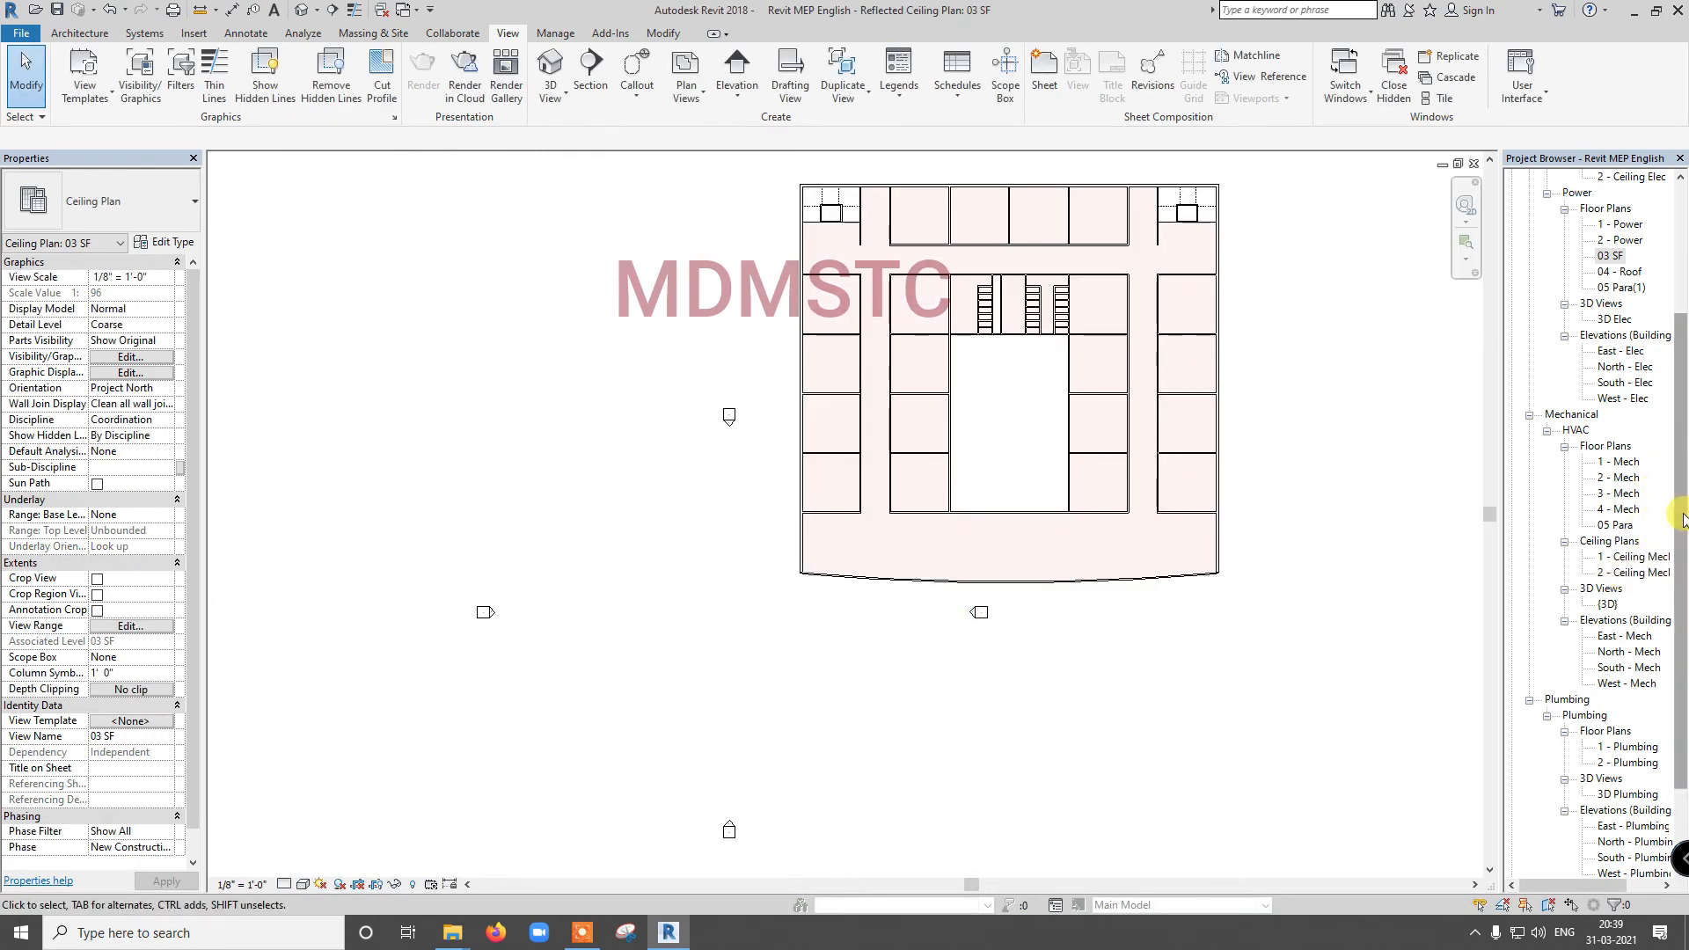
# Step: Find the 03 SF ceiling plan under the Coordination discipline in the view list and delete it
pyautogui.scroll(5, 1680, 519)
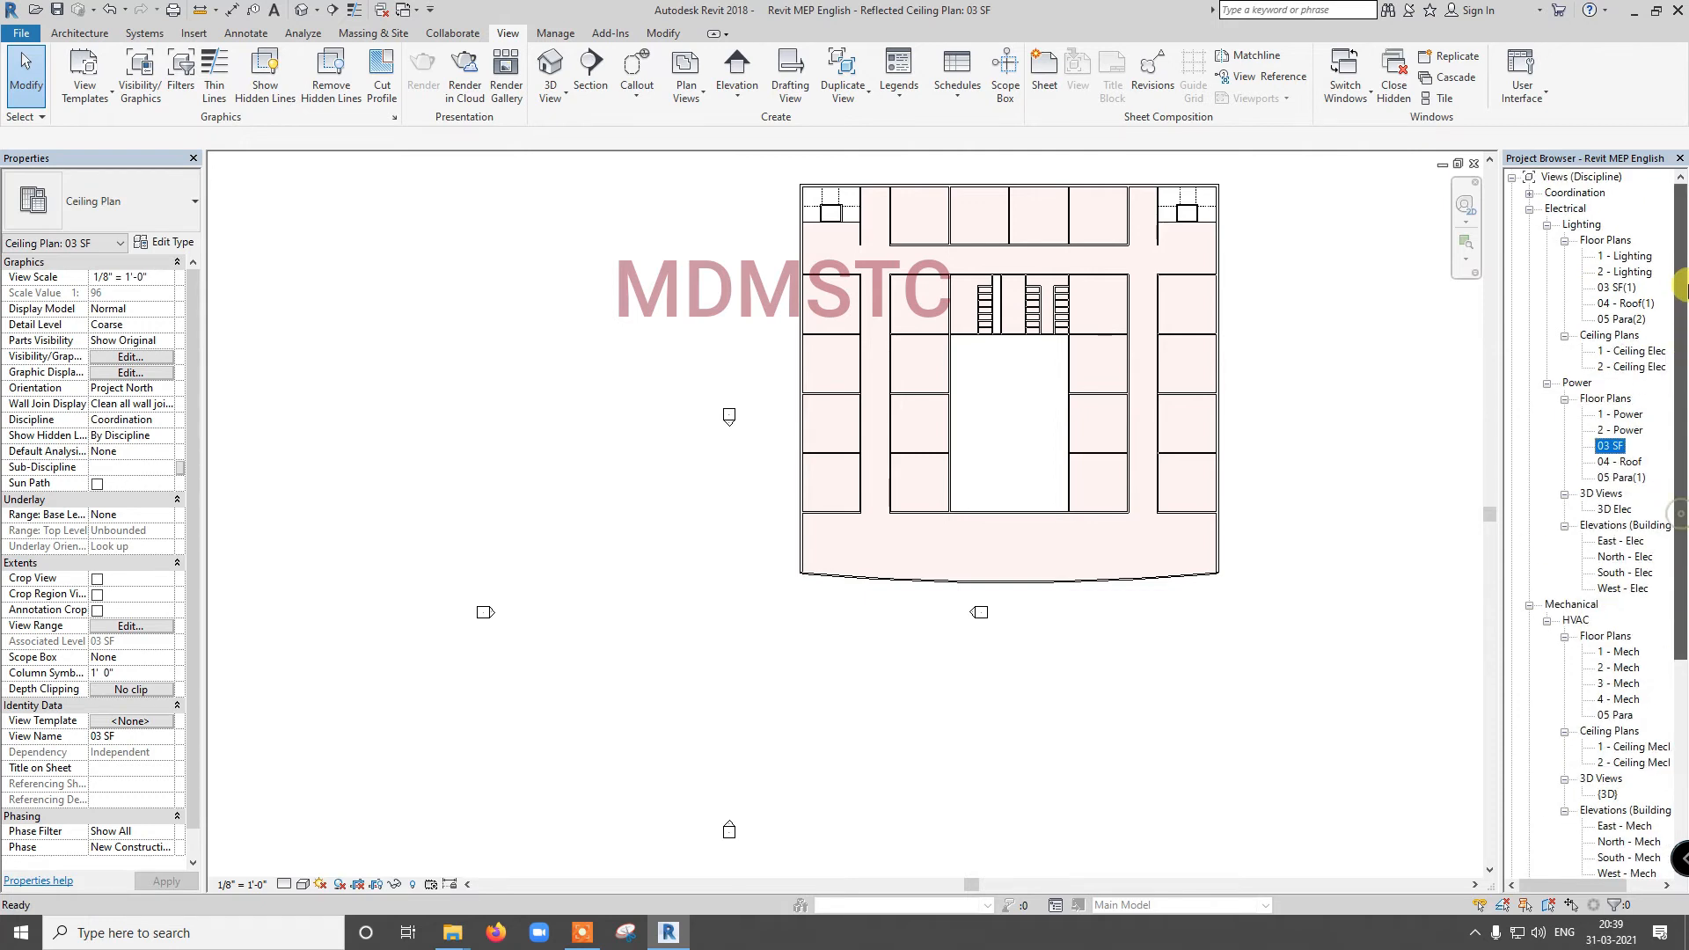
pyautogui.click(1530, 193)
pyautogui.click(1547, 209)
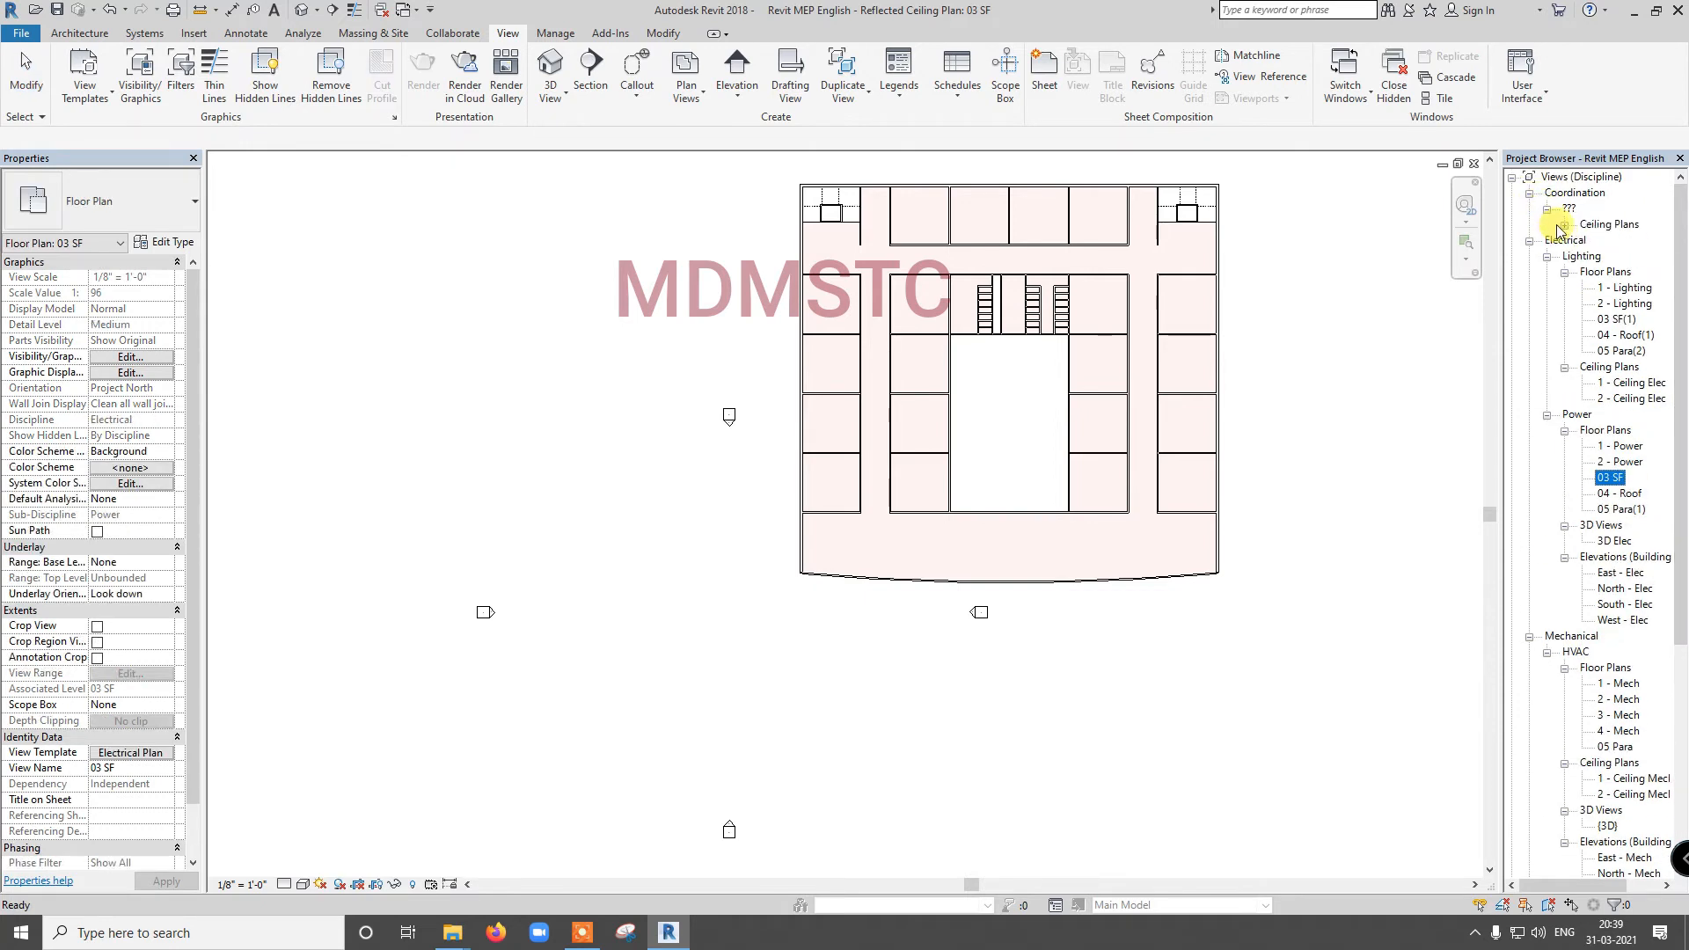
pyautogui.click(1564, 225)
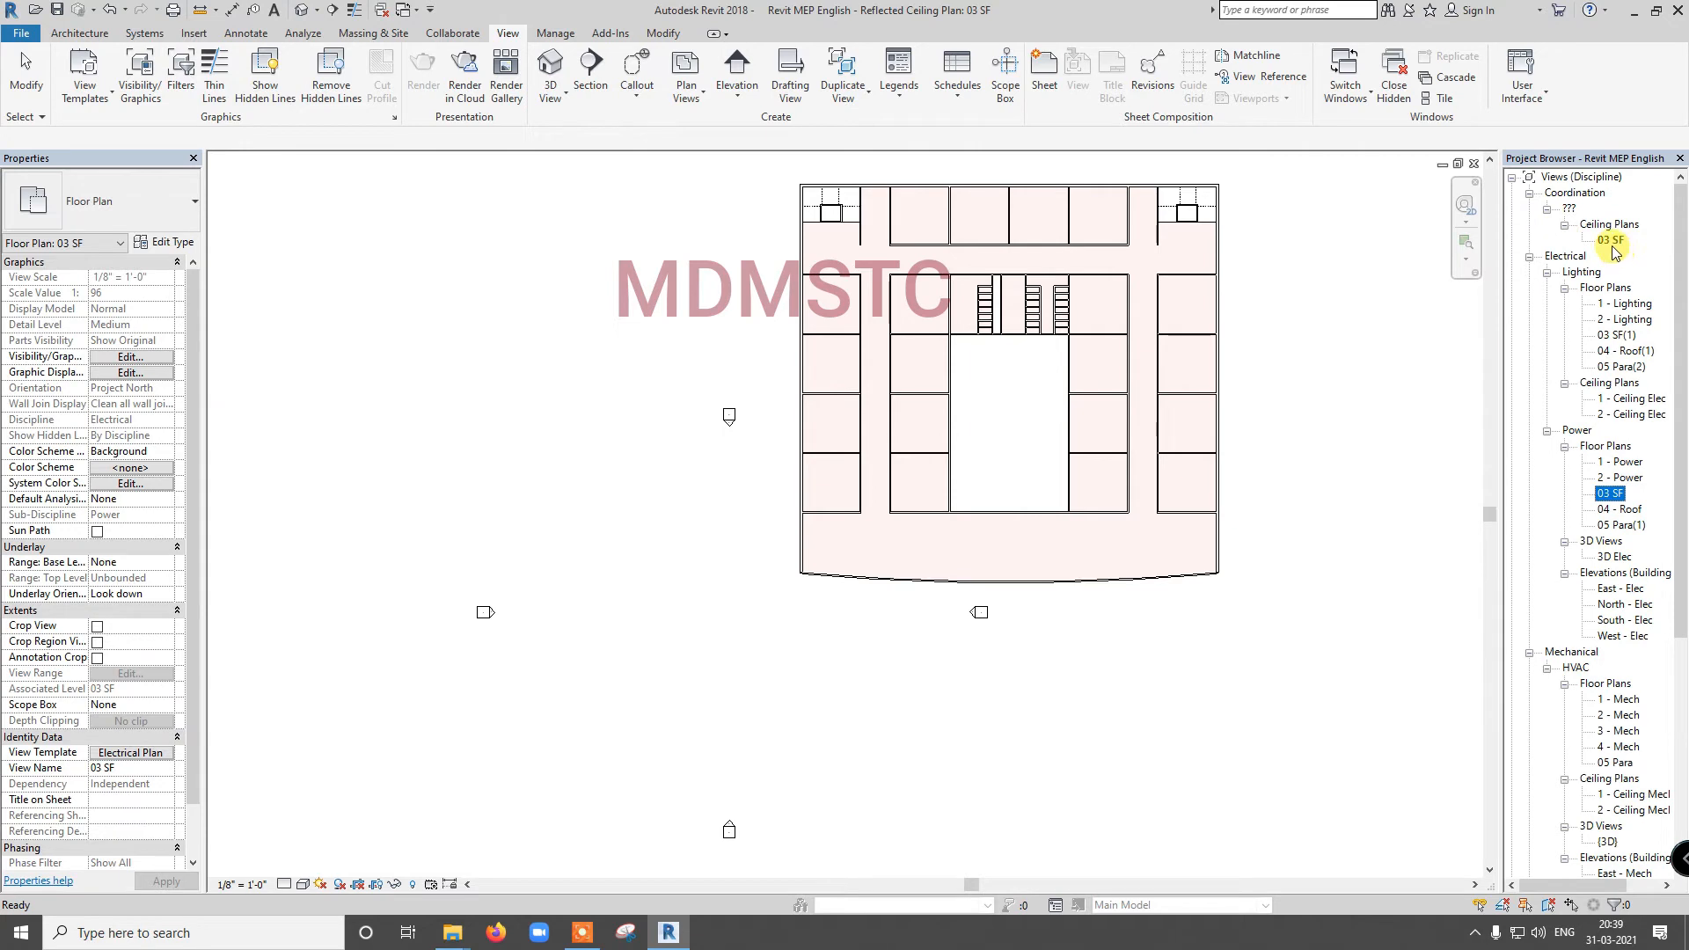
pyautogui.rightClick(1612, 245)
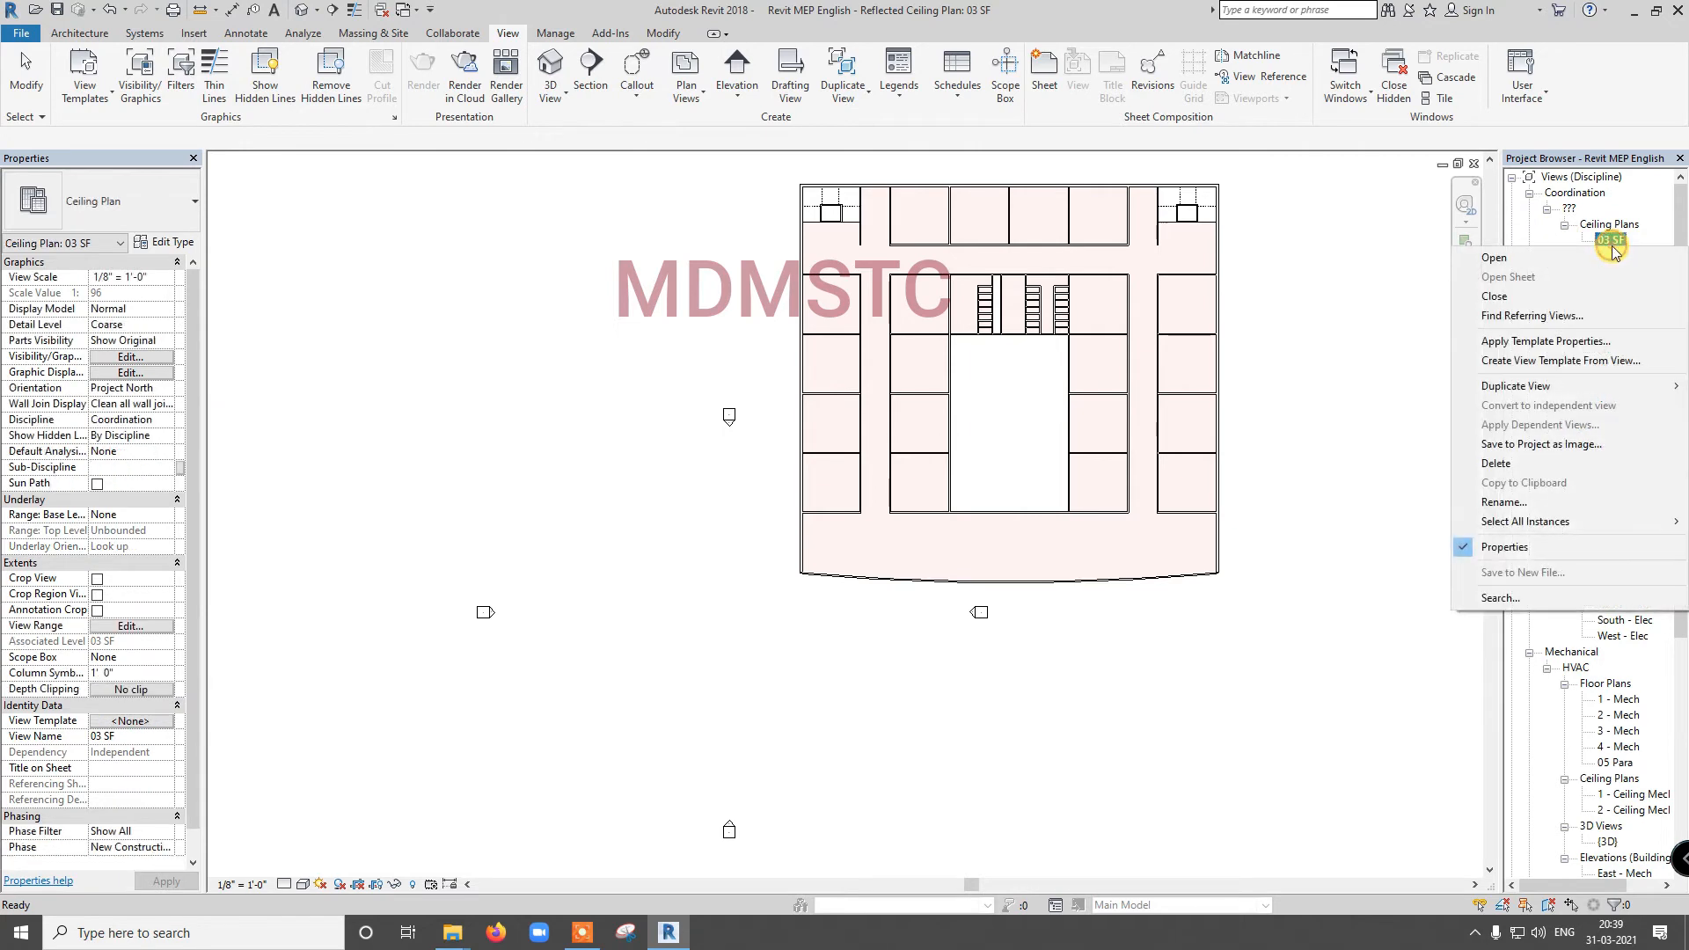
pyautogui.click(1501, 463)
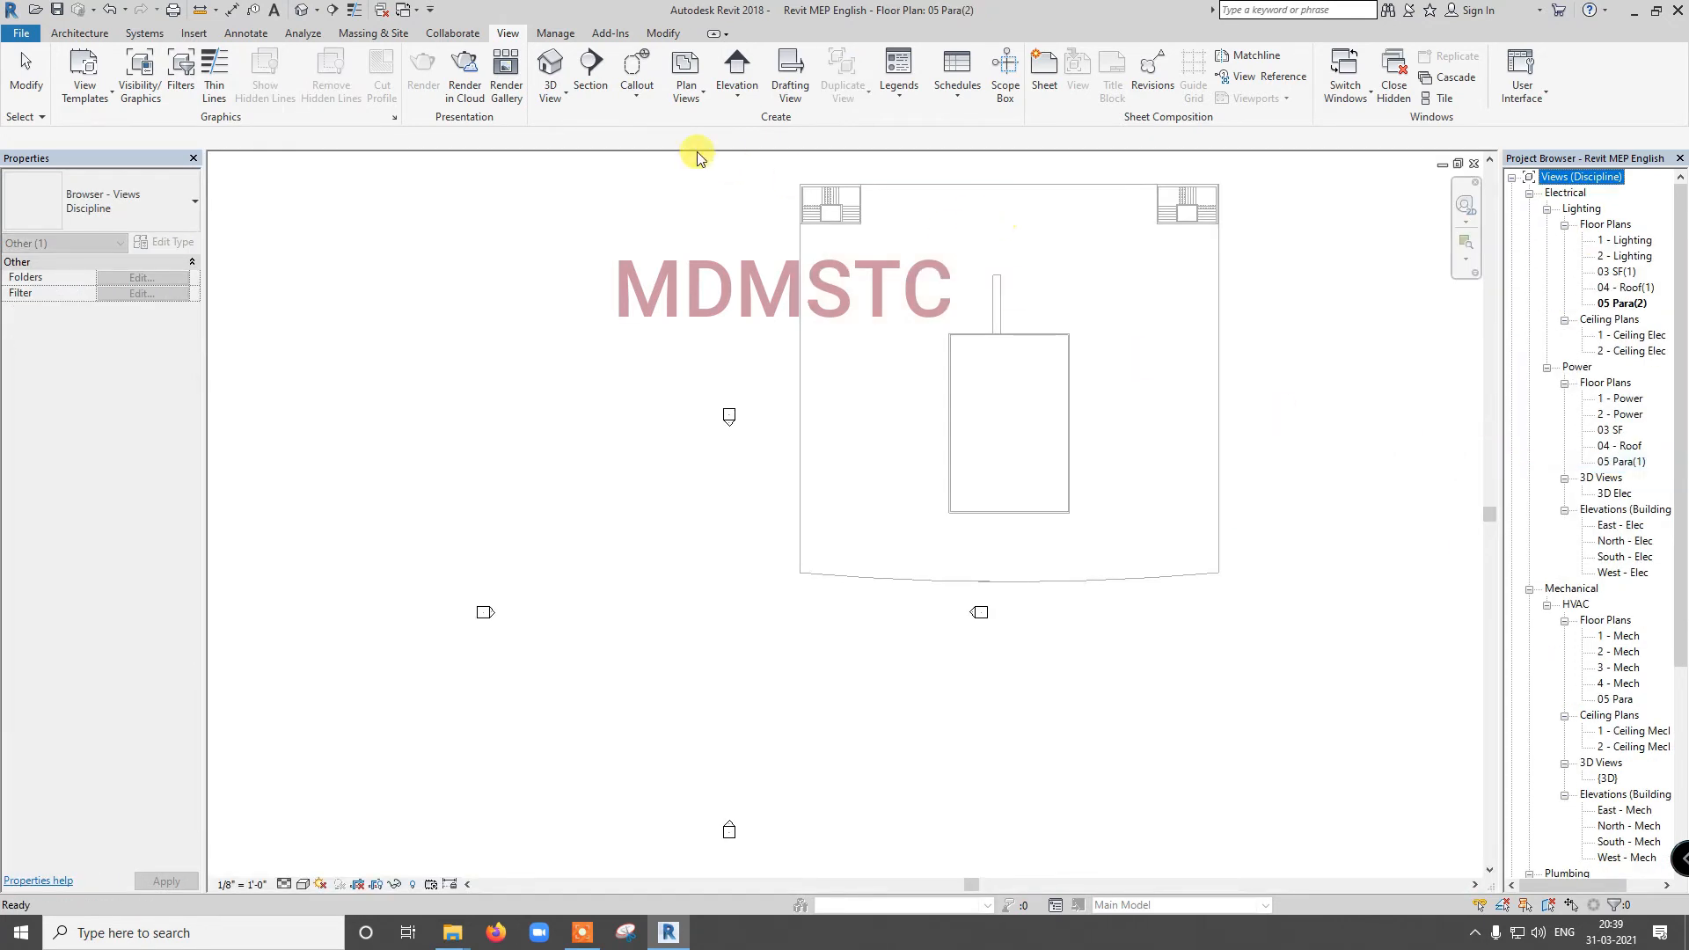
# Step: Start a new reflected ceiling plan, check which view template the Ceiling Plan type applies to new views, and cancel
pyautogui.click(686, 78)
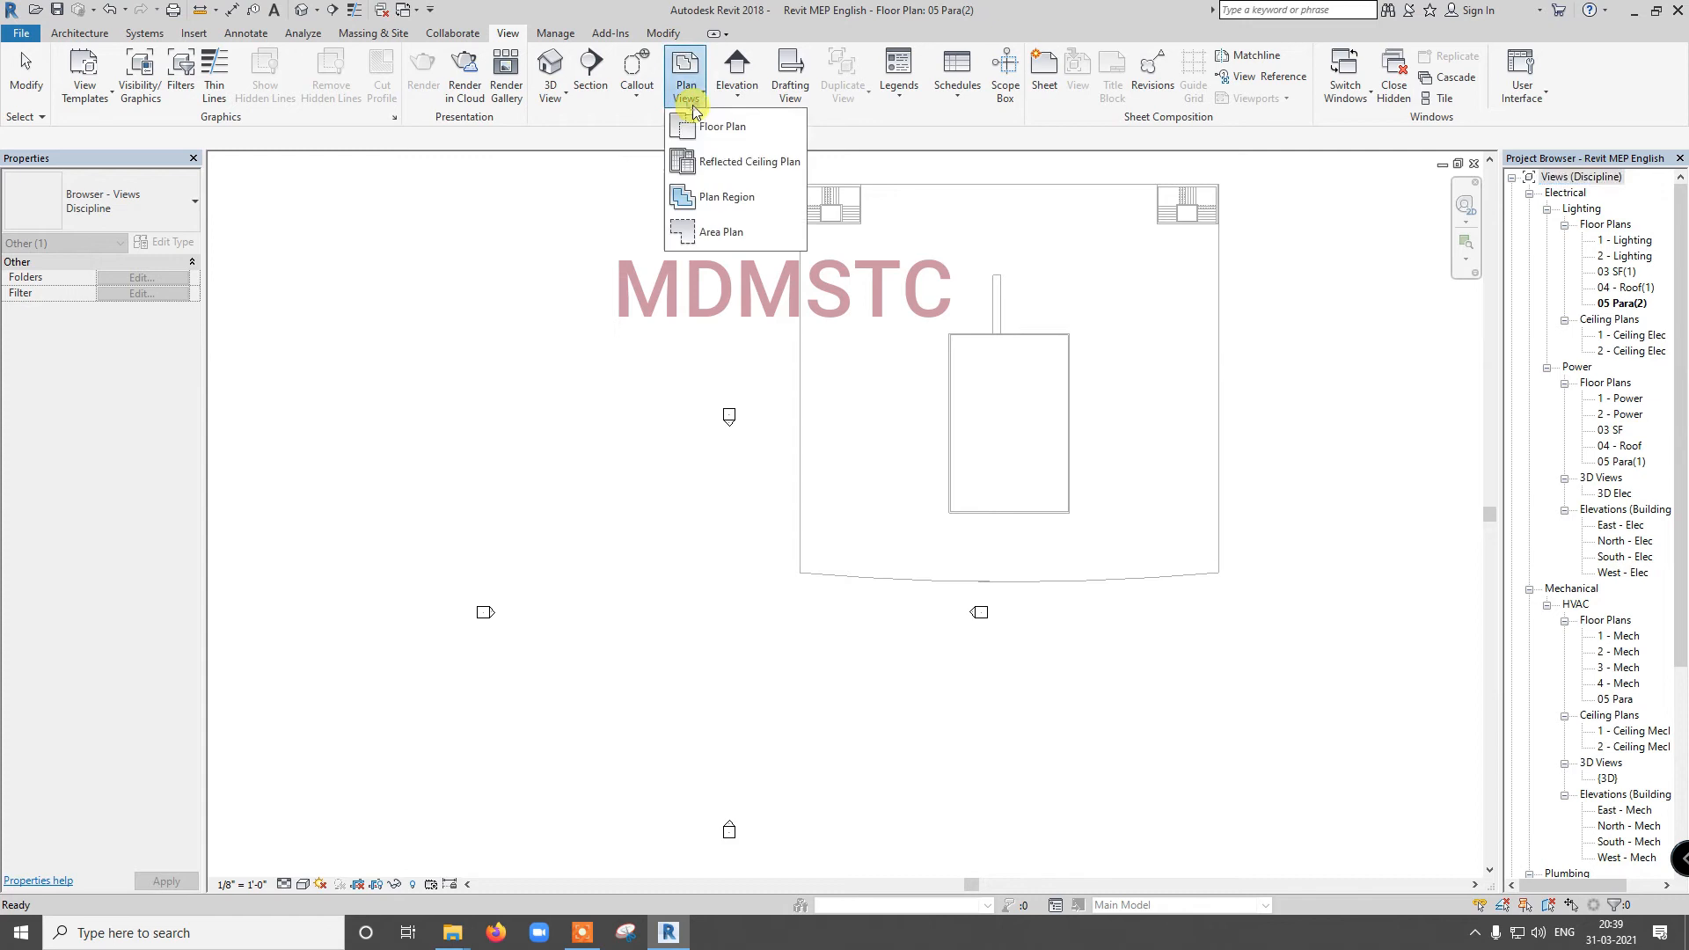
pyautogui.click(696, 161)
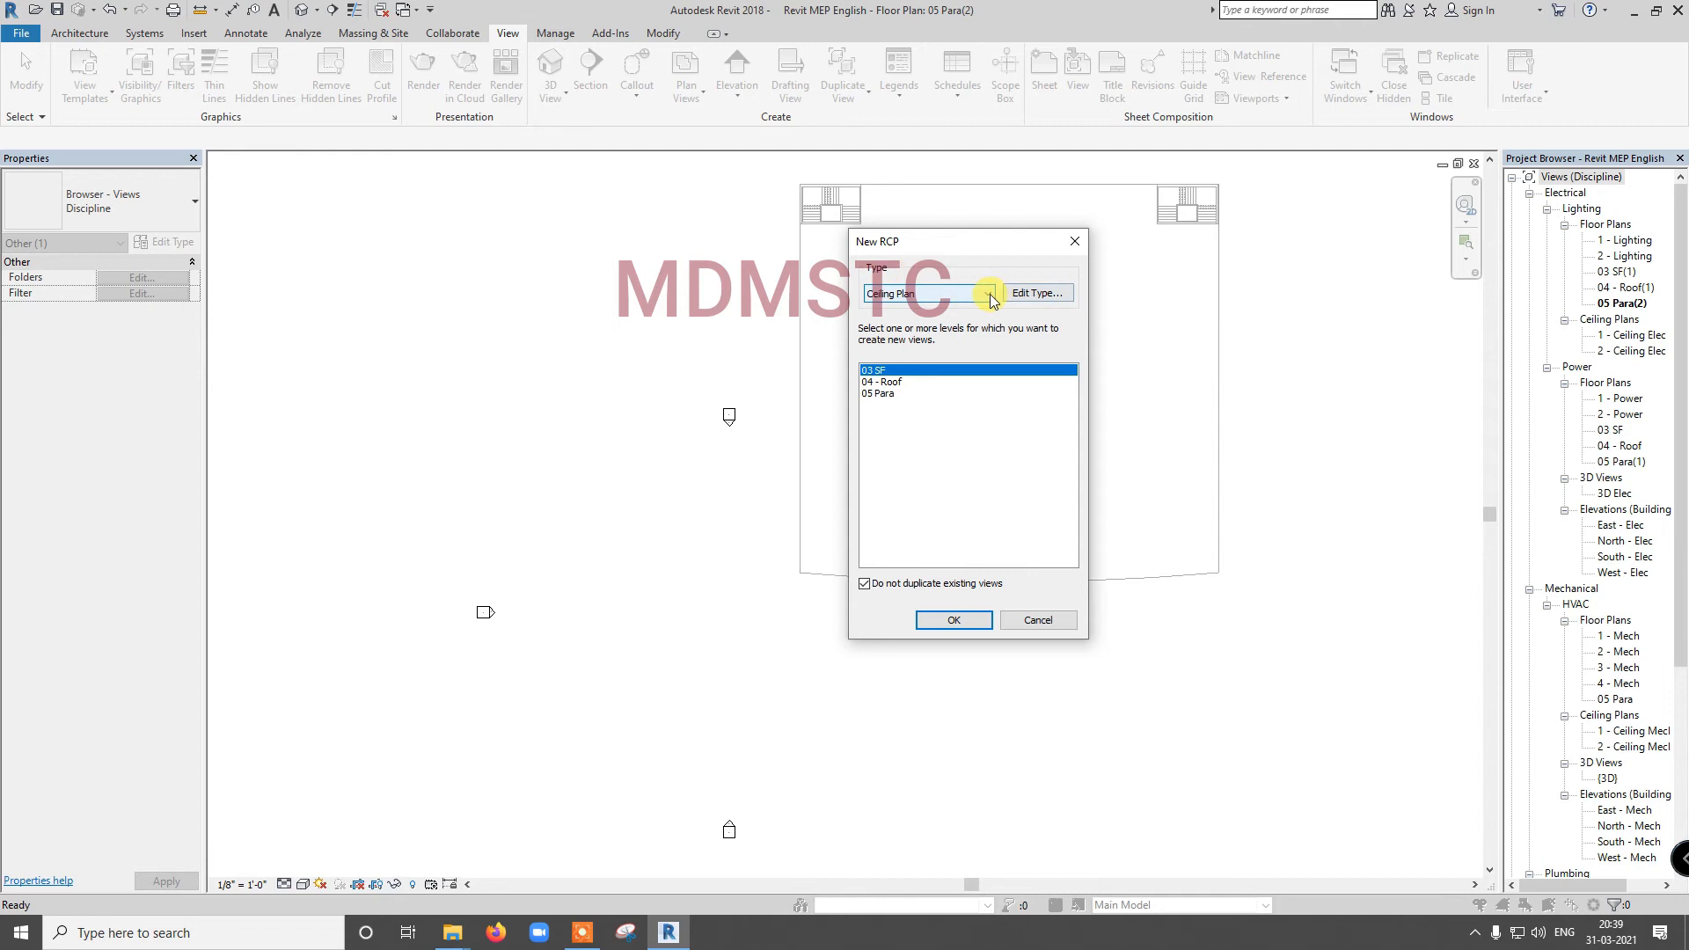
pyautogui.click(1034, 293)
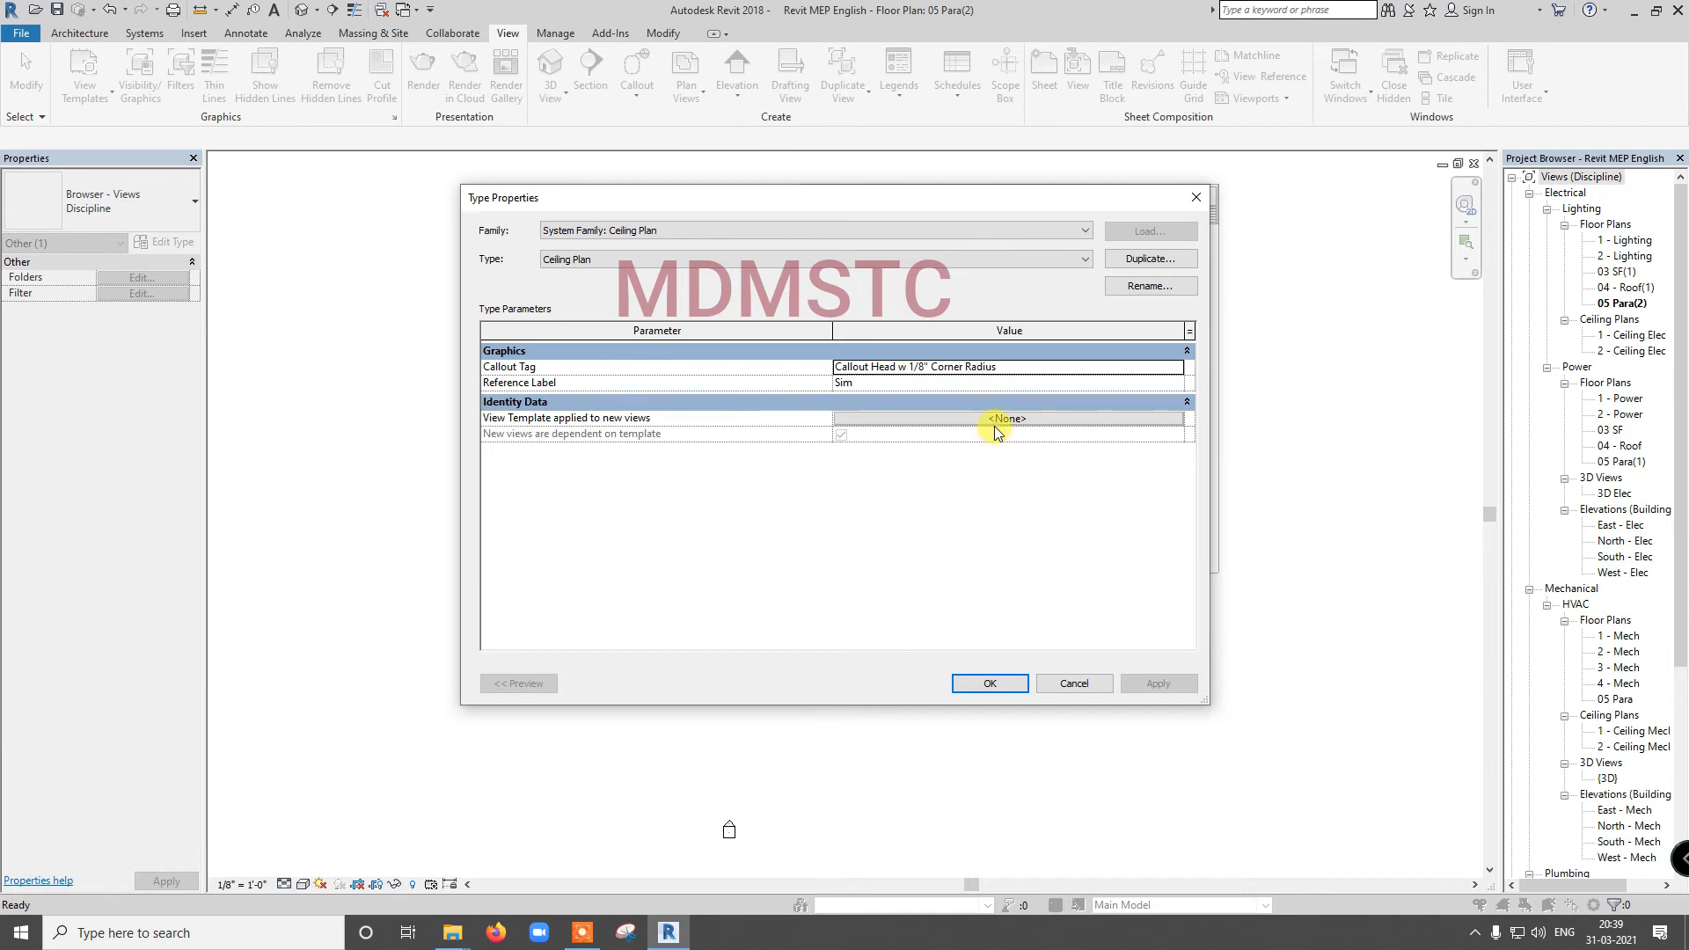
pyautogui.click(1070, 685)
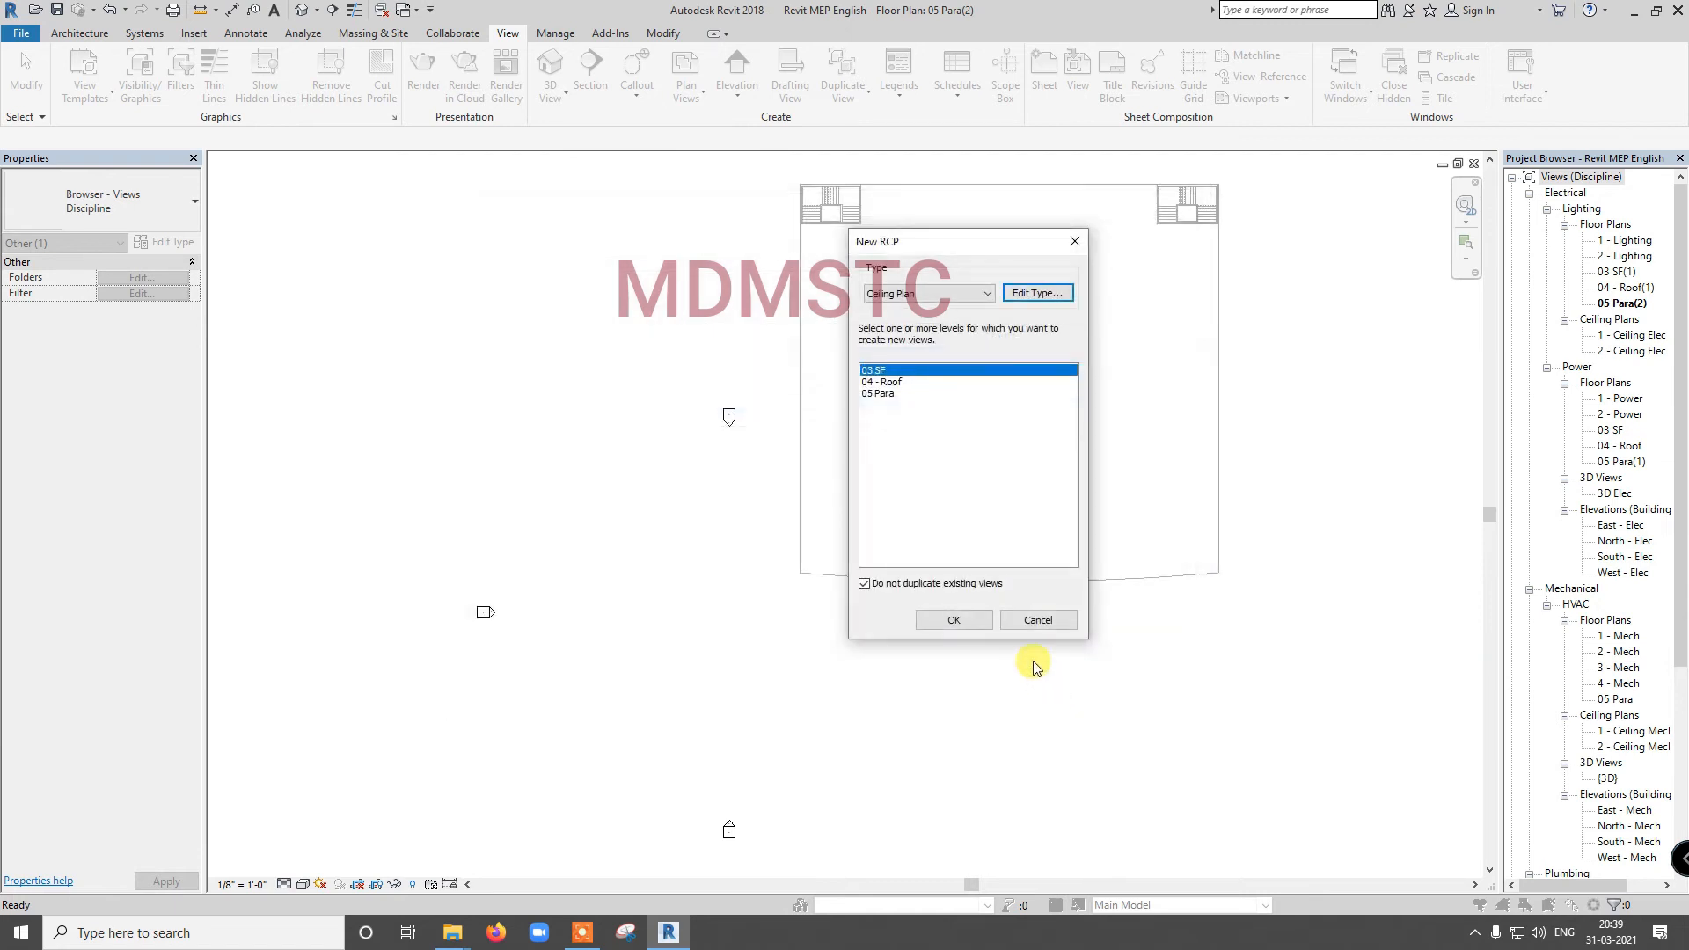
pyautogui.click(1038, 620)
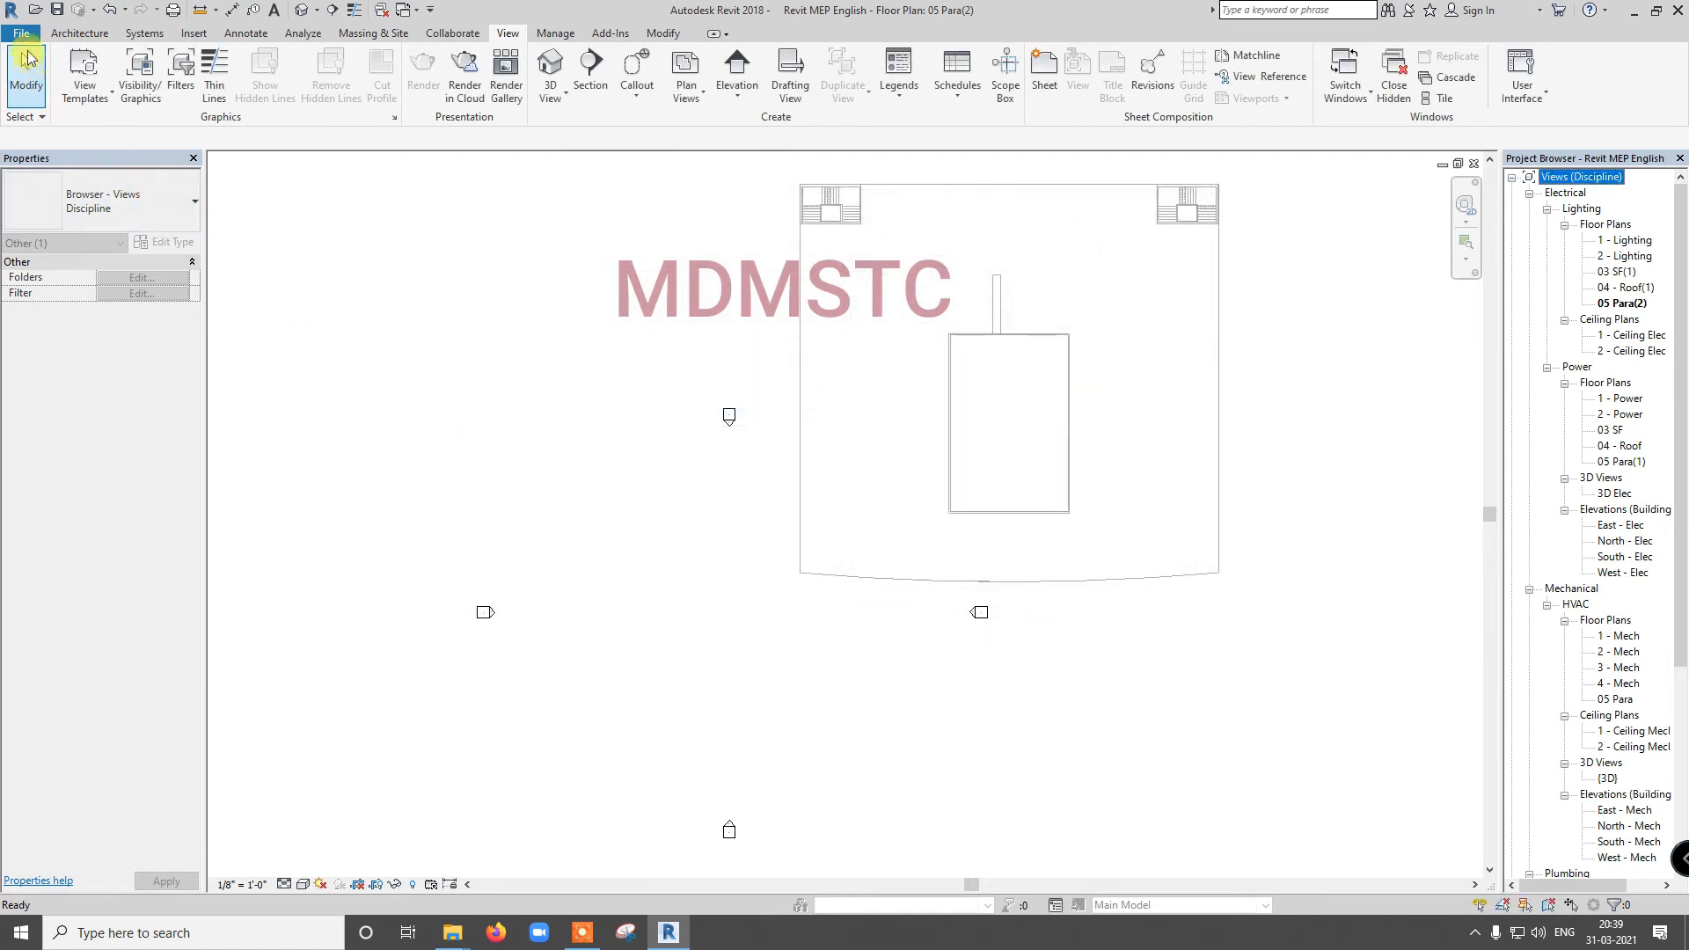
# Step: Check the default view discipline in the program's general options and leave them without changes
pyautogui.click(21, 34)
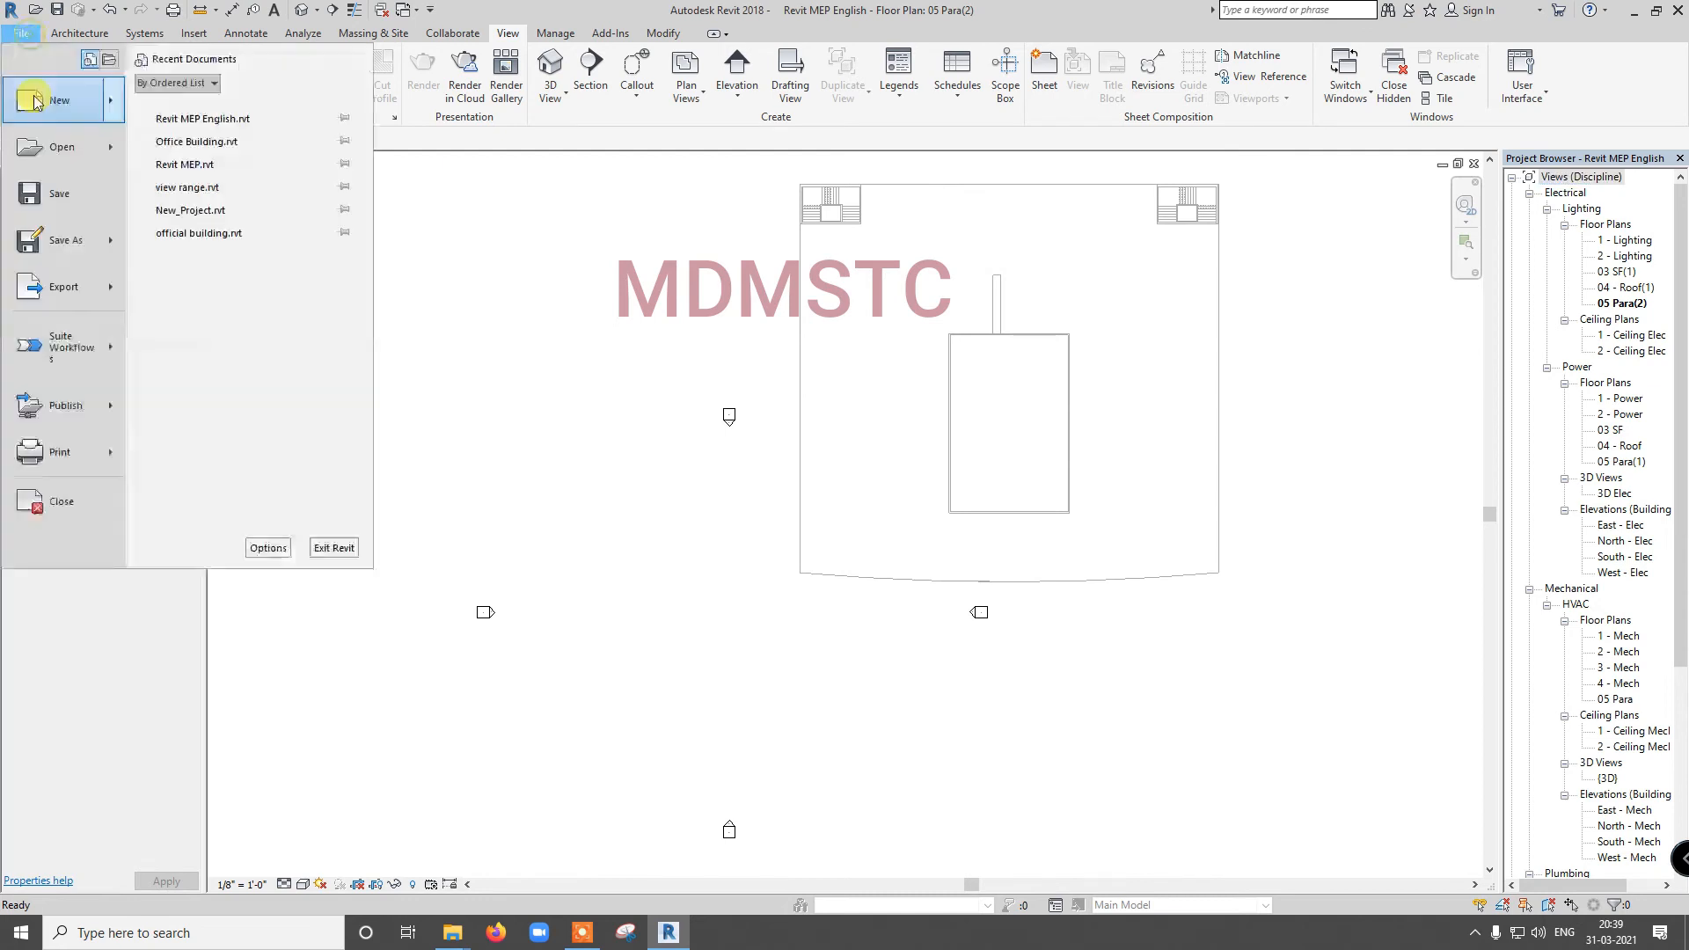
pyautogui.click(266, 549)
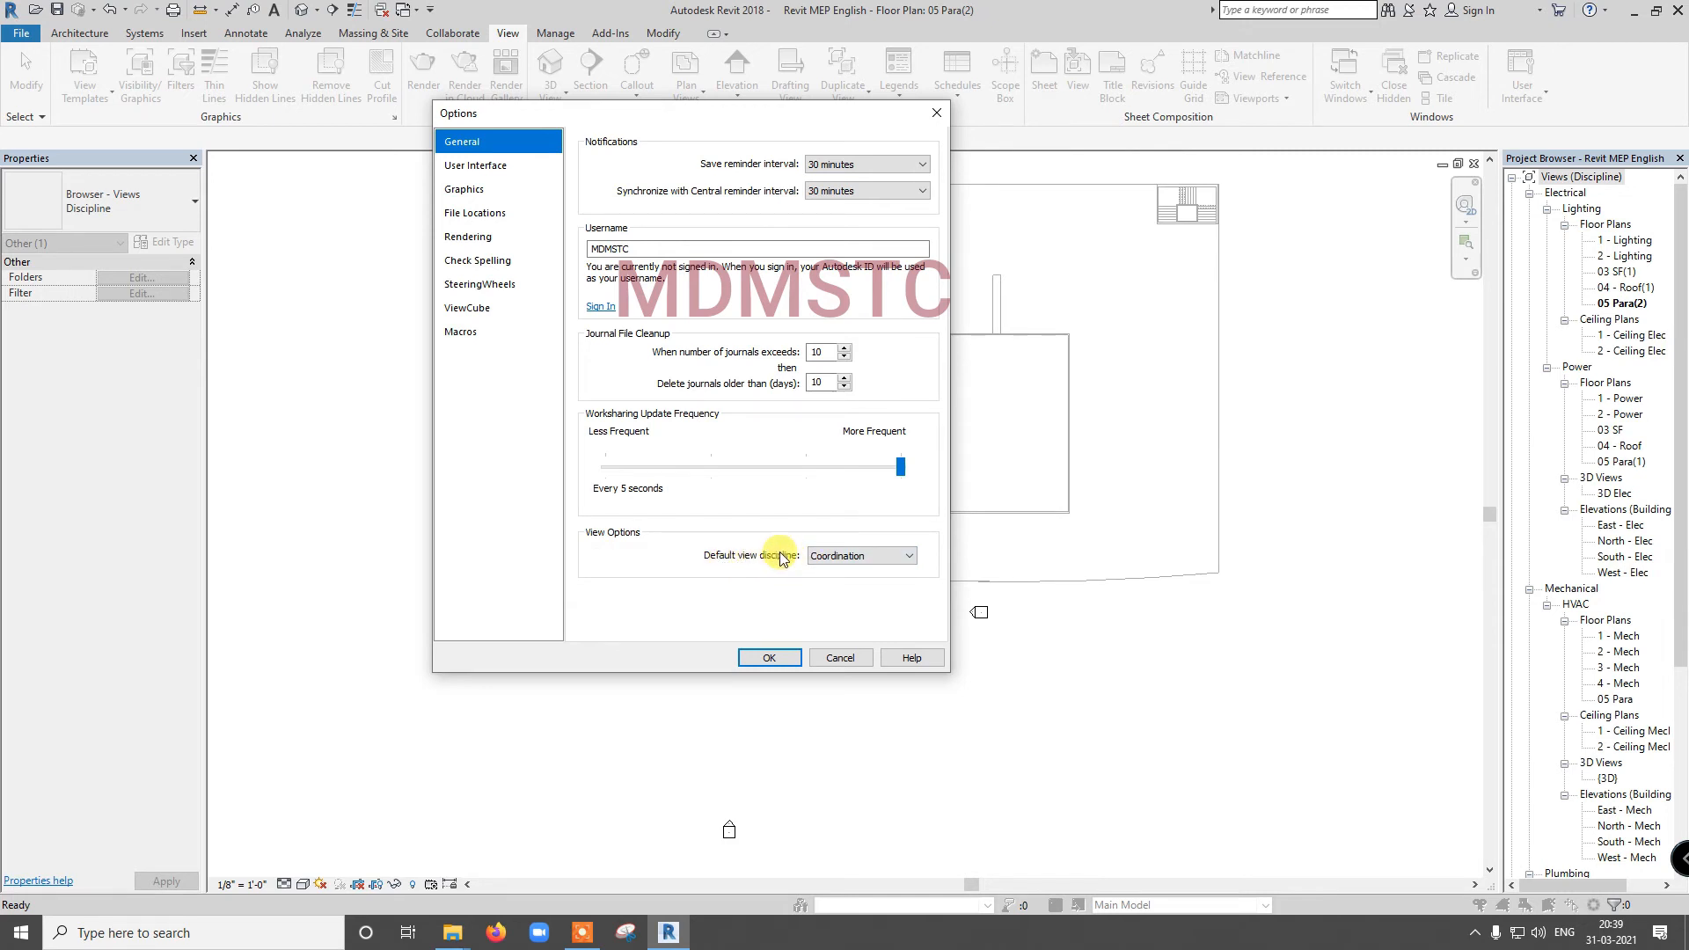
pyautogui.click(838, 659)
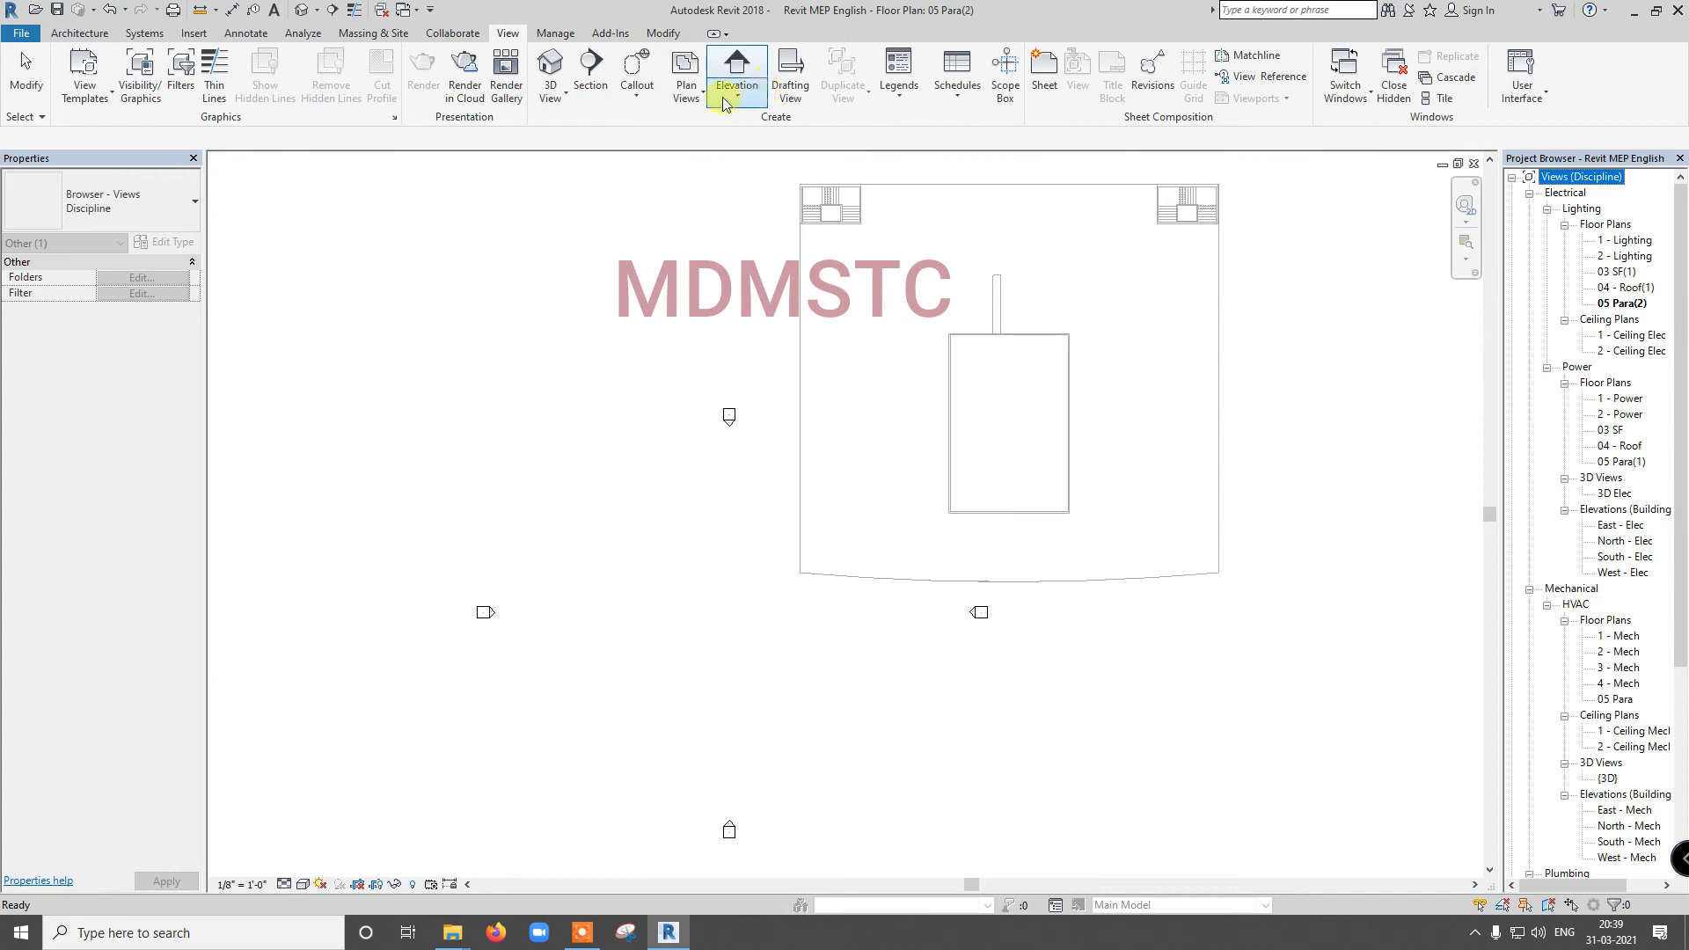
# Step: Start a new reflected ceiling plan and set the view template applied to new Ceiling Plan type views to Mechanical Ceiling
pyautogui.click(684, 97)
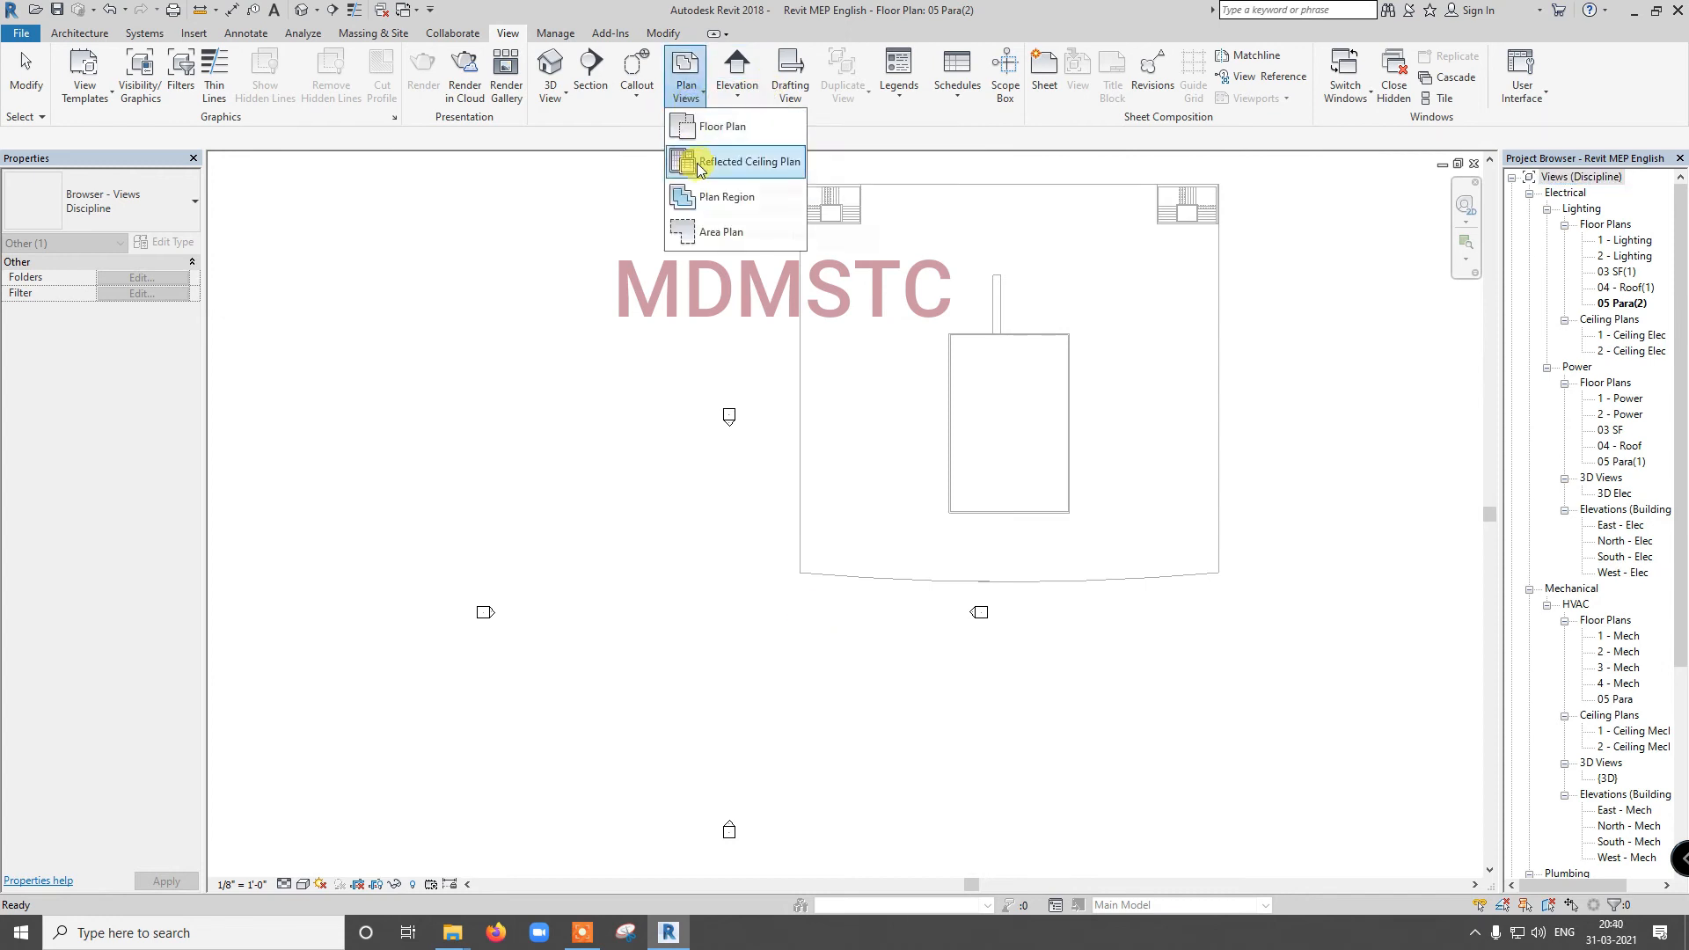
pyautogui.click(697, 162)
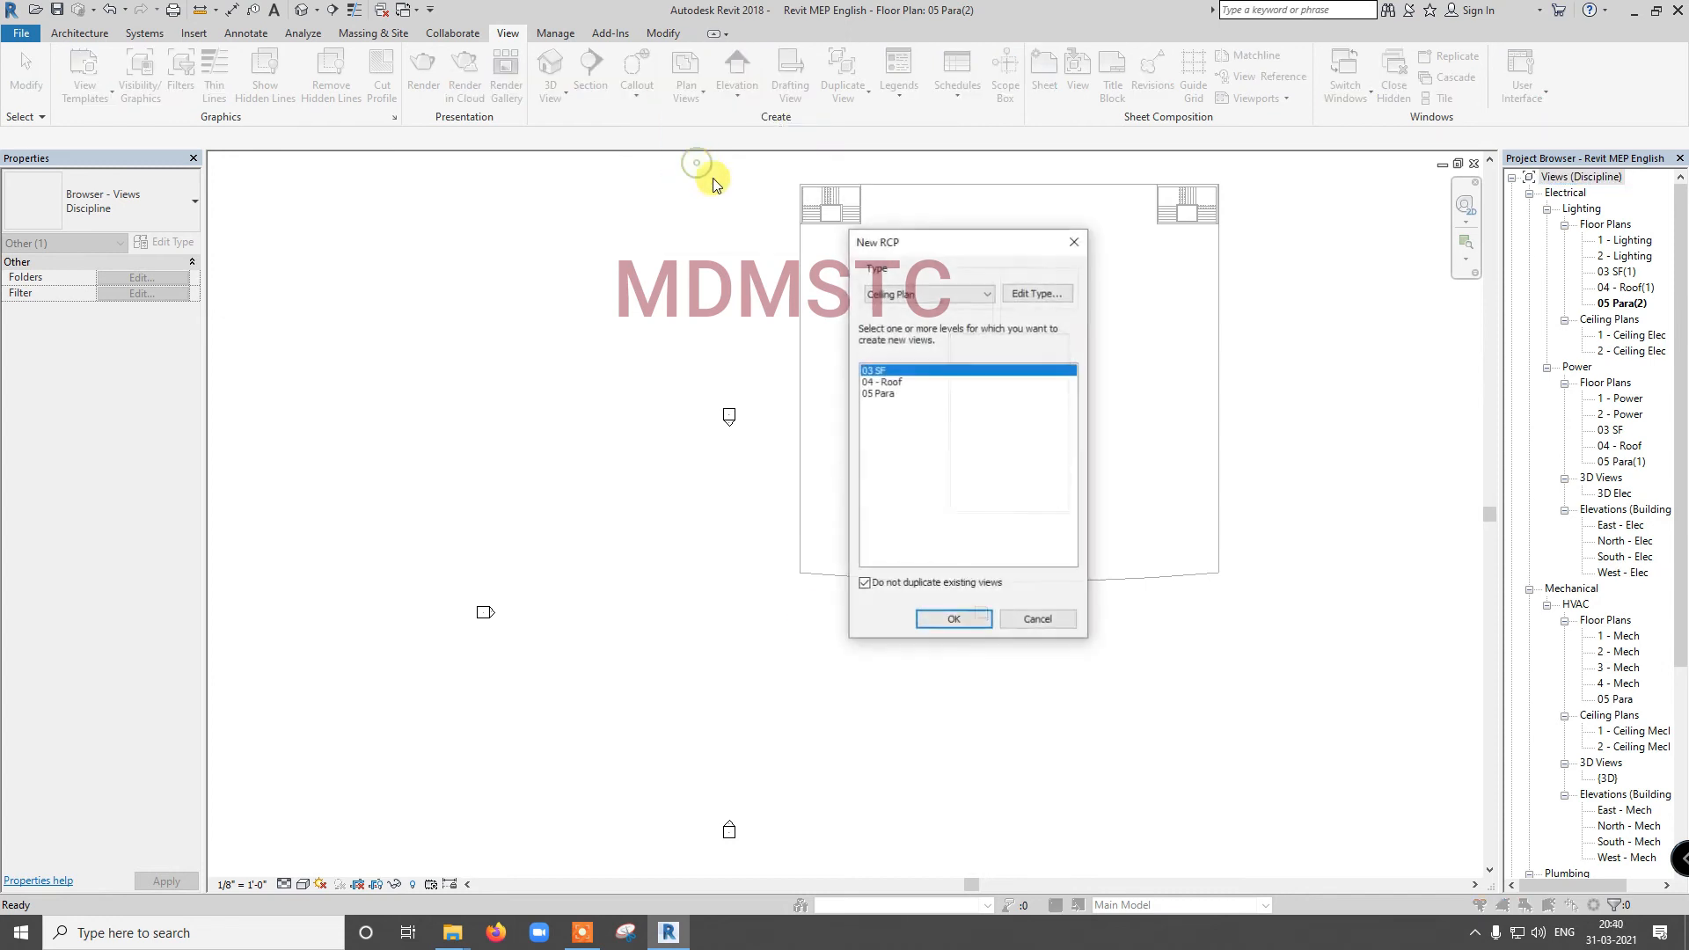
pyautogui.click(1035, 299)
pyautogui.click(996, 418)
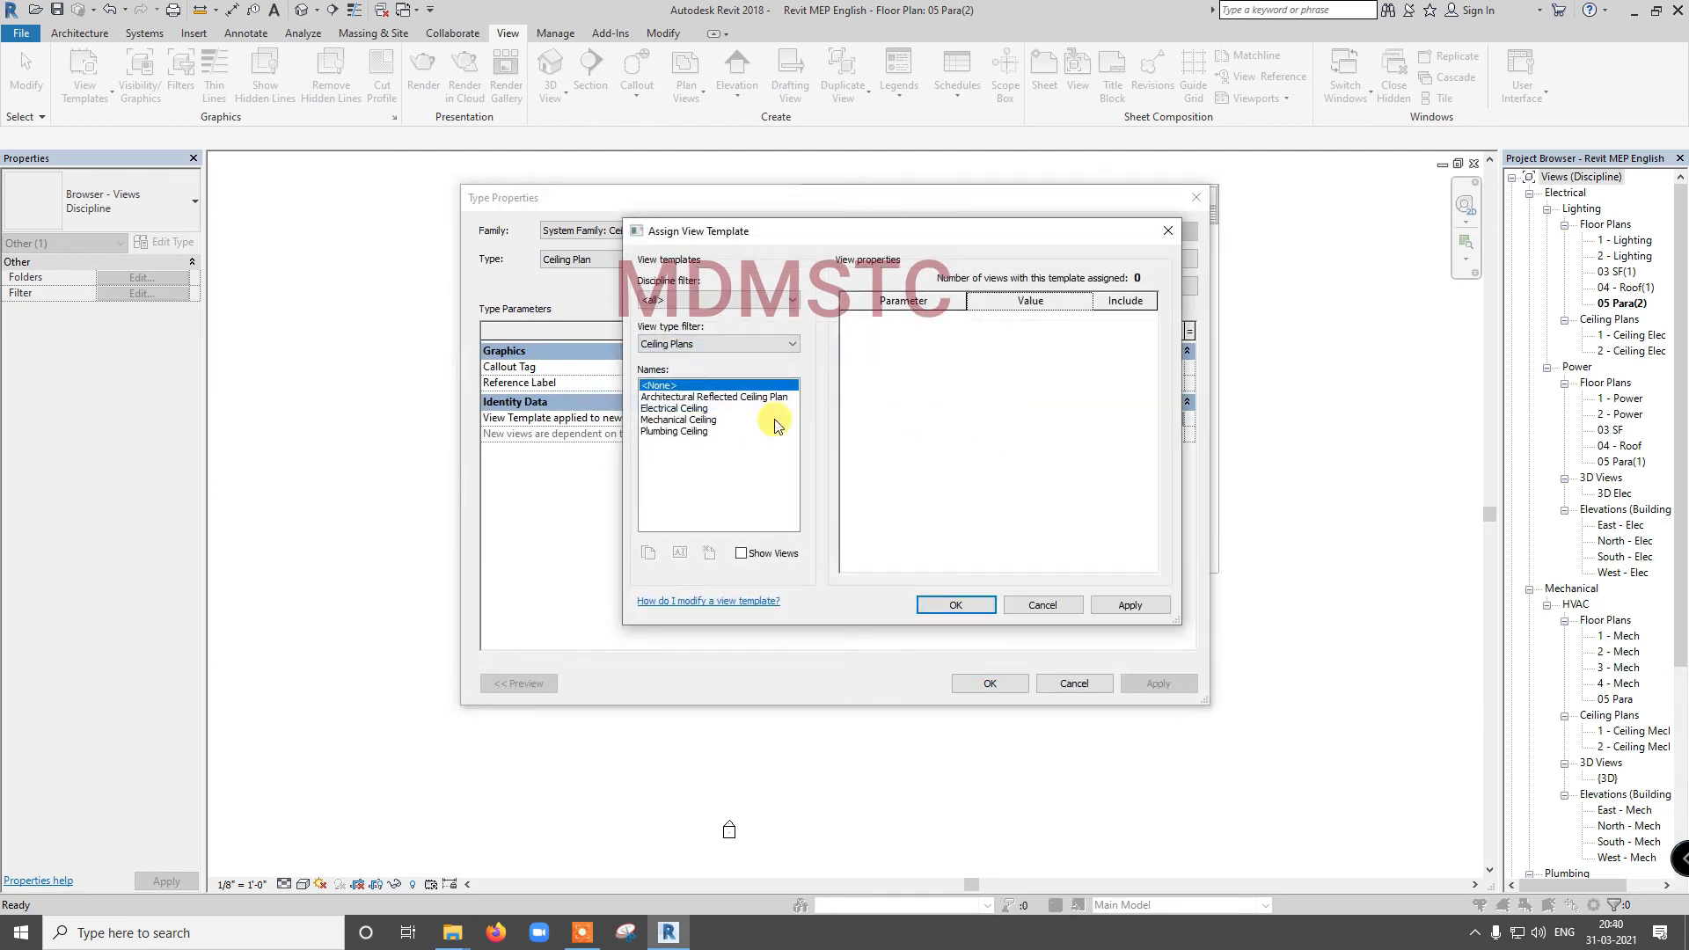
pyautogui.click(680, 420)
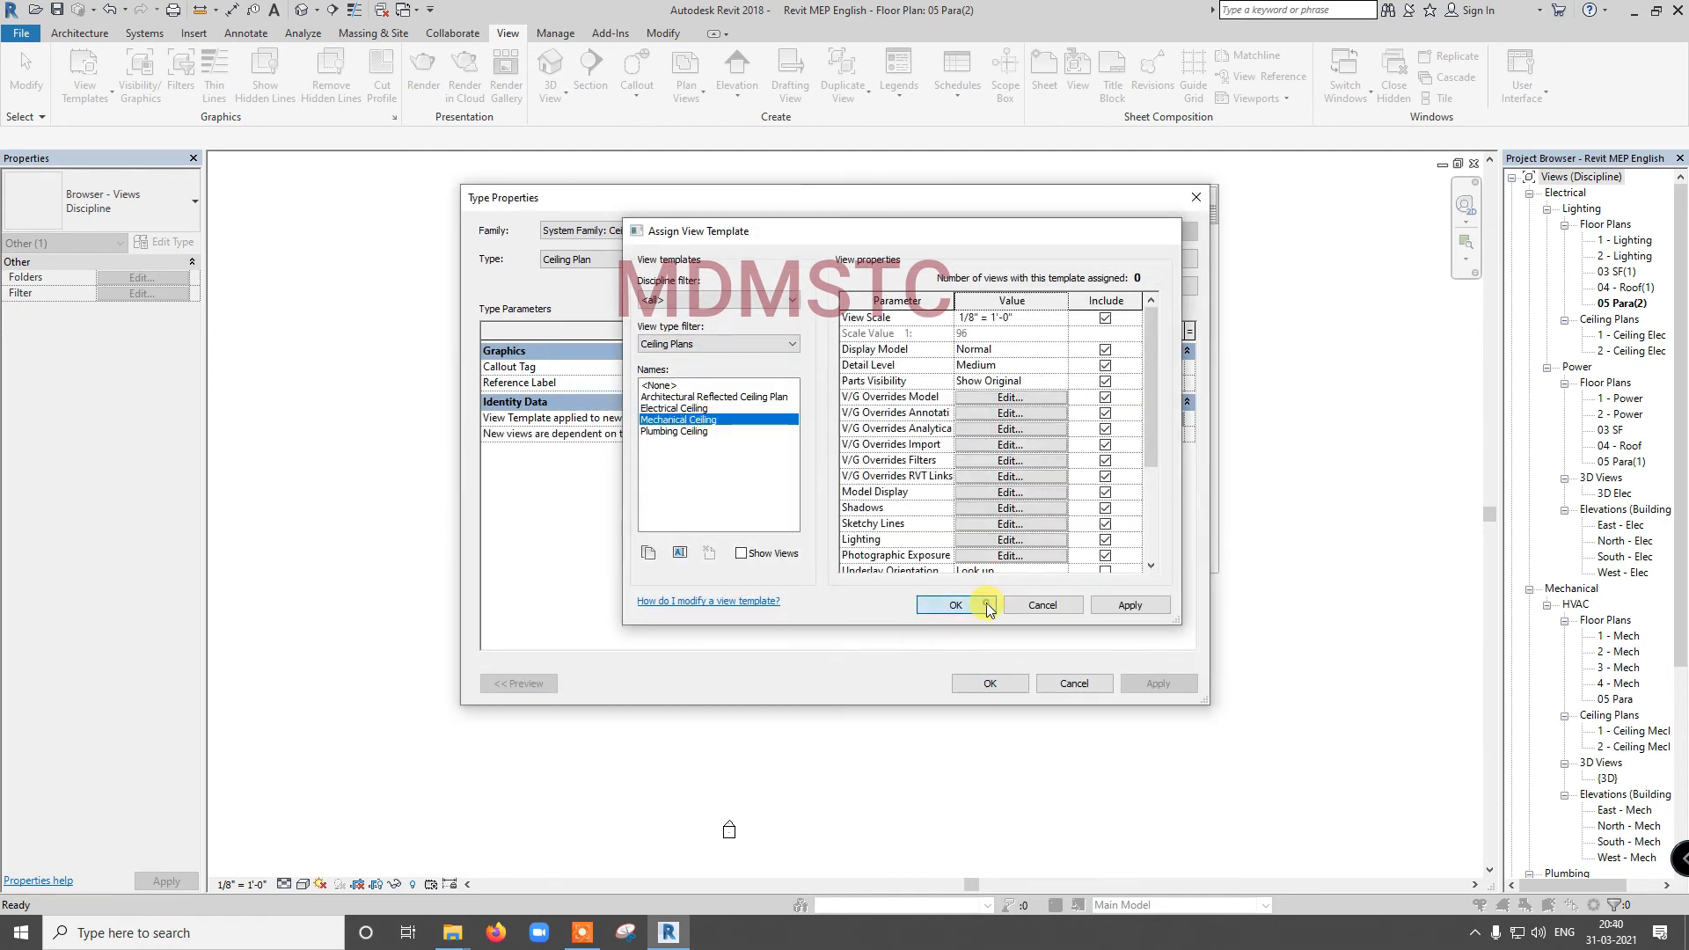
pyautogui.click(978, 605)
pyautogui.click(1003, 685)
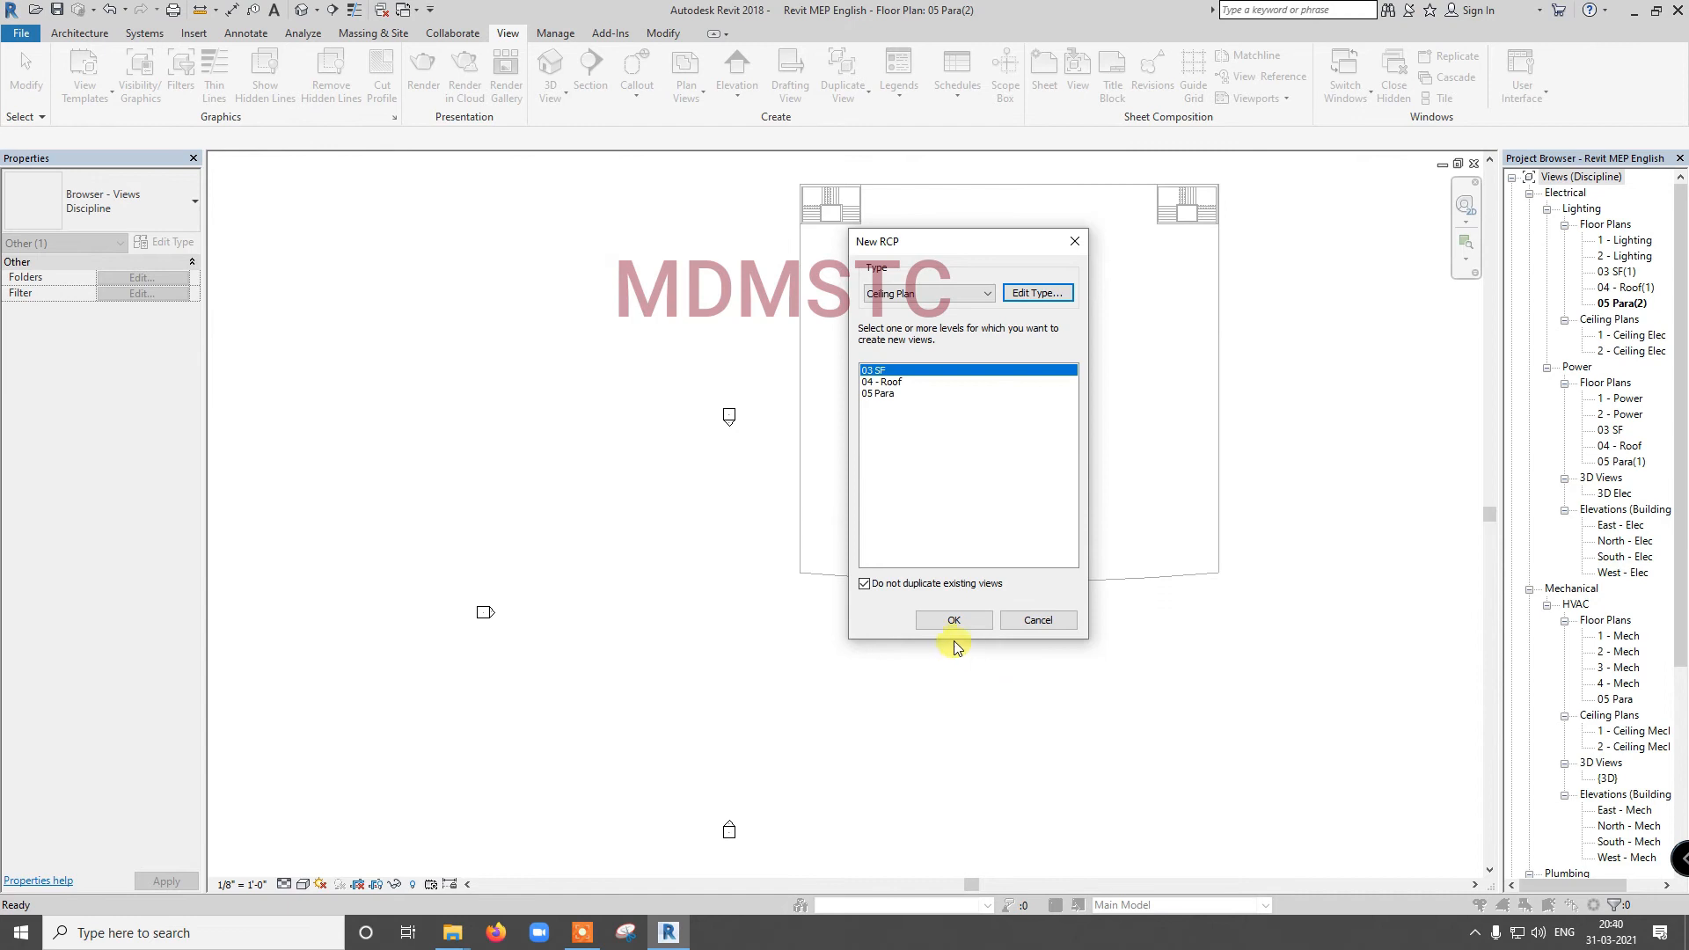
# Step: Create ceiling plan views for levels 03 SF, 04 - Roof and 05 Para and review them in the view list
pyautogui.keyDown('shift'); pyautogui.click(880, 394); pyautogui.keyUp('shift')
pyautogui.click(954, 619)
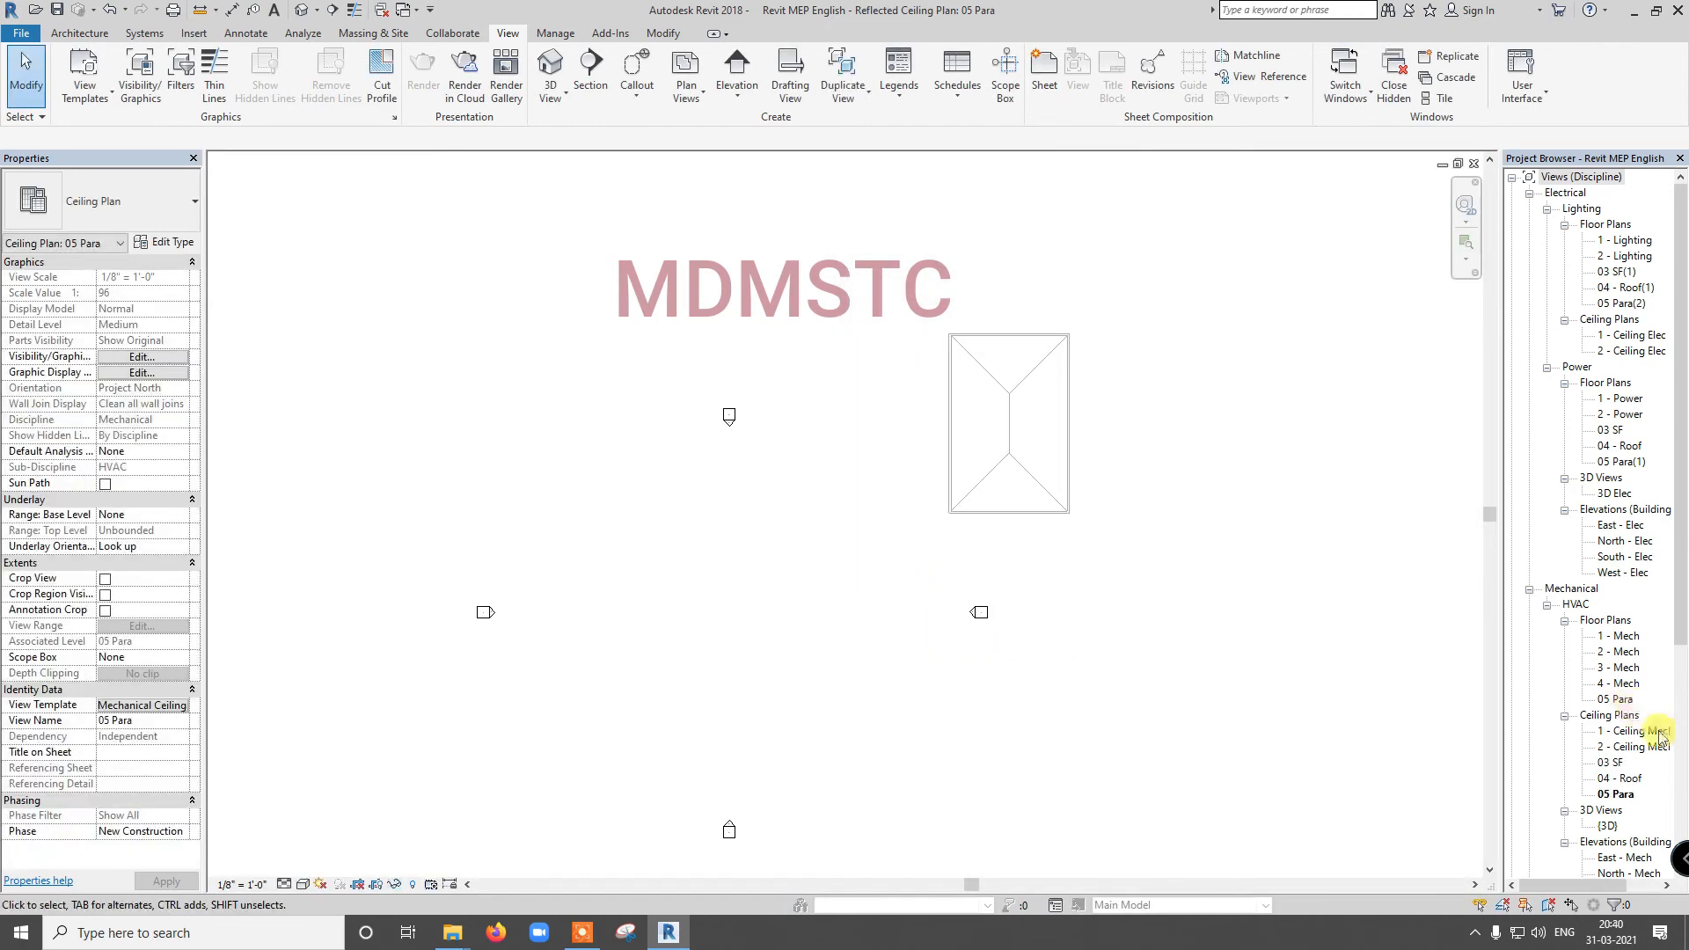
pyautogui.scroll(-2, 1680, 700)
pyautogui.moveTo(1681, 700); pyautogui.dragTo(1681, 710)
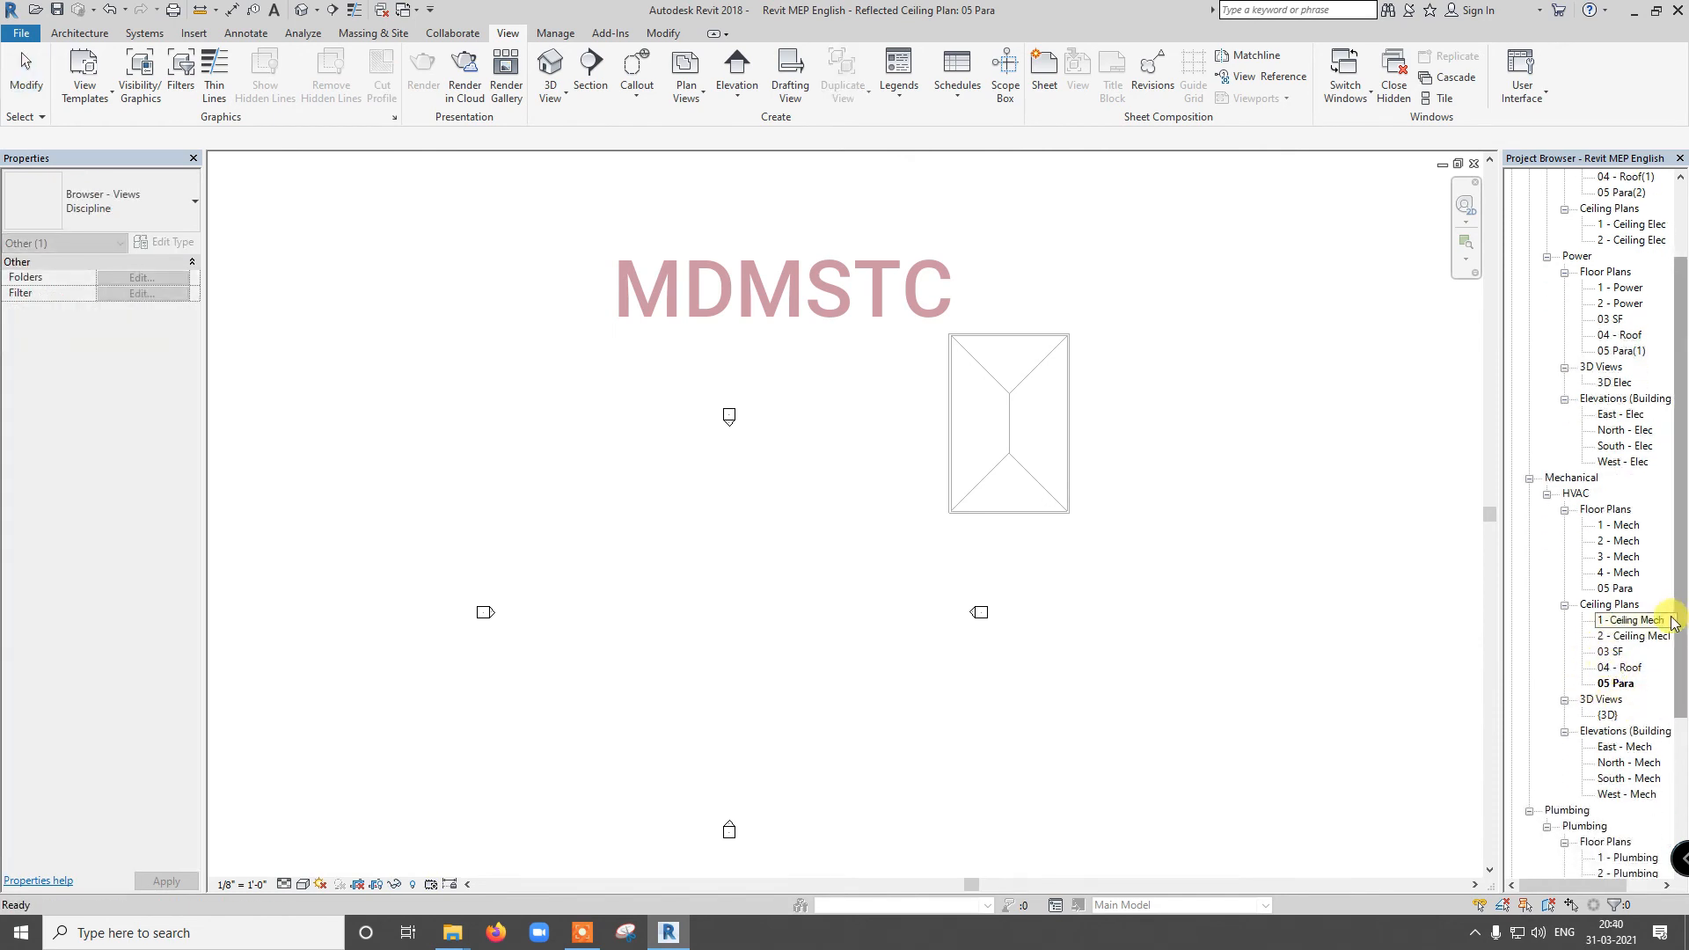
pyautogui.press('Home')
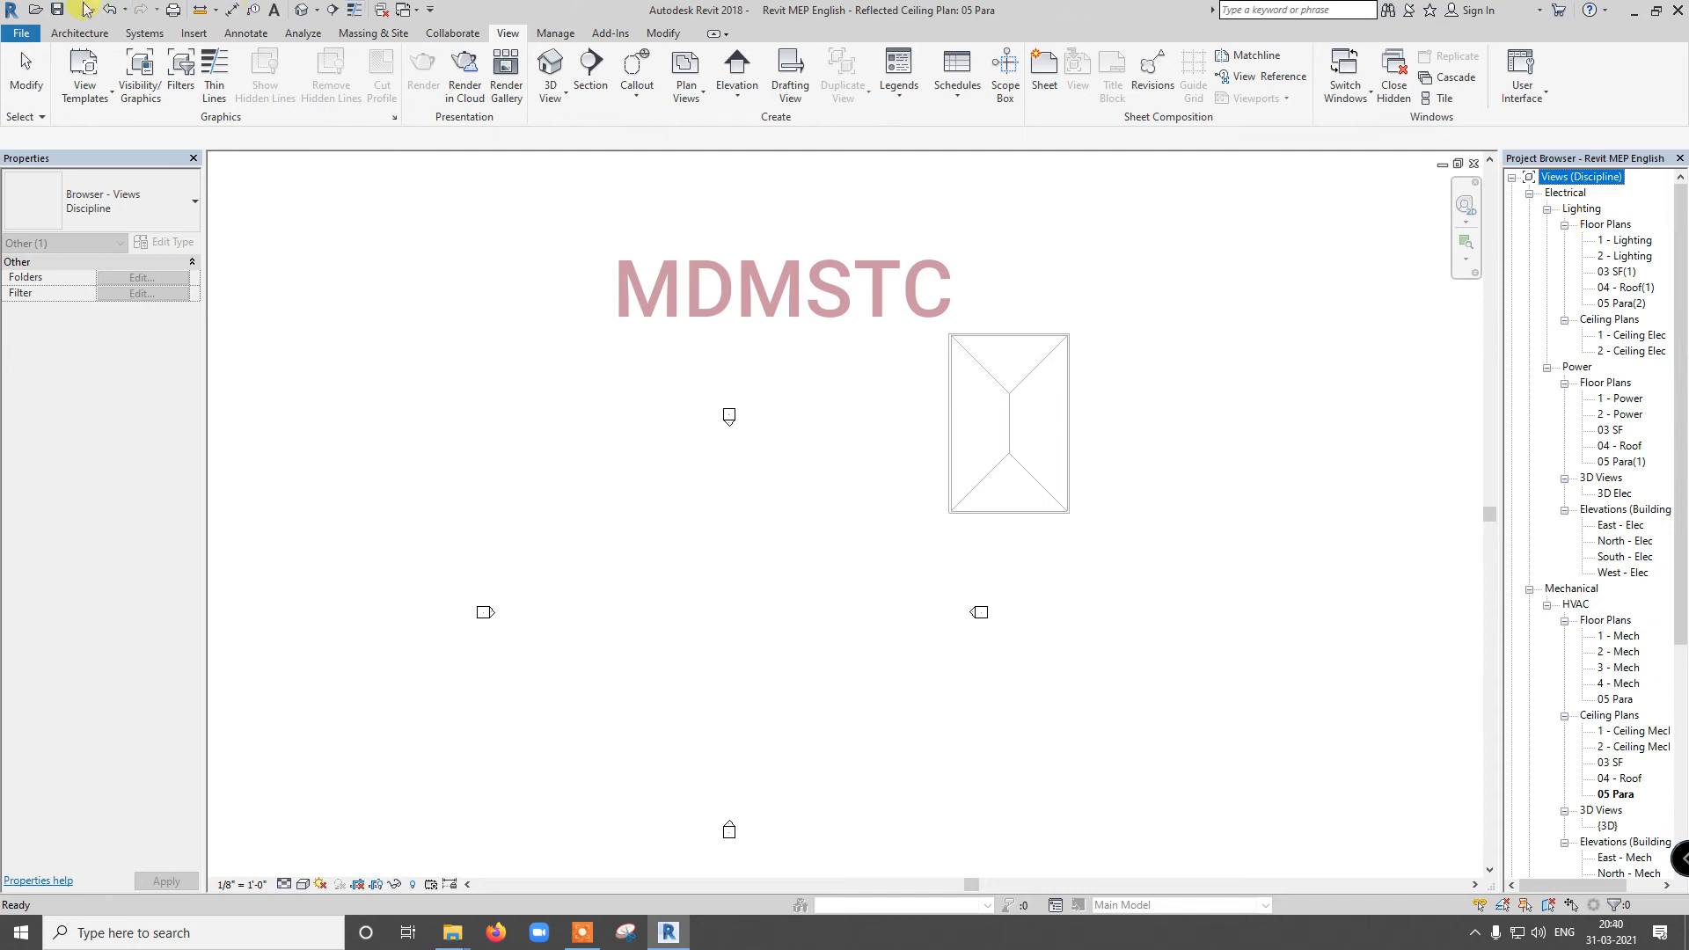
# Step: Save and close the current project, and start a new project from the Systems-Default template
pyautogui.click(58, 10)
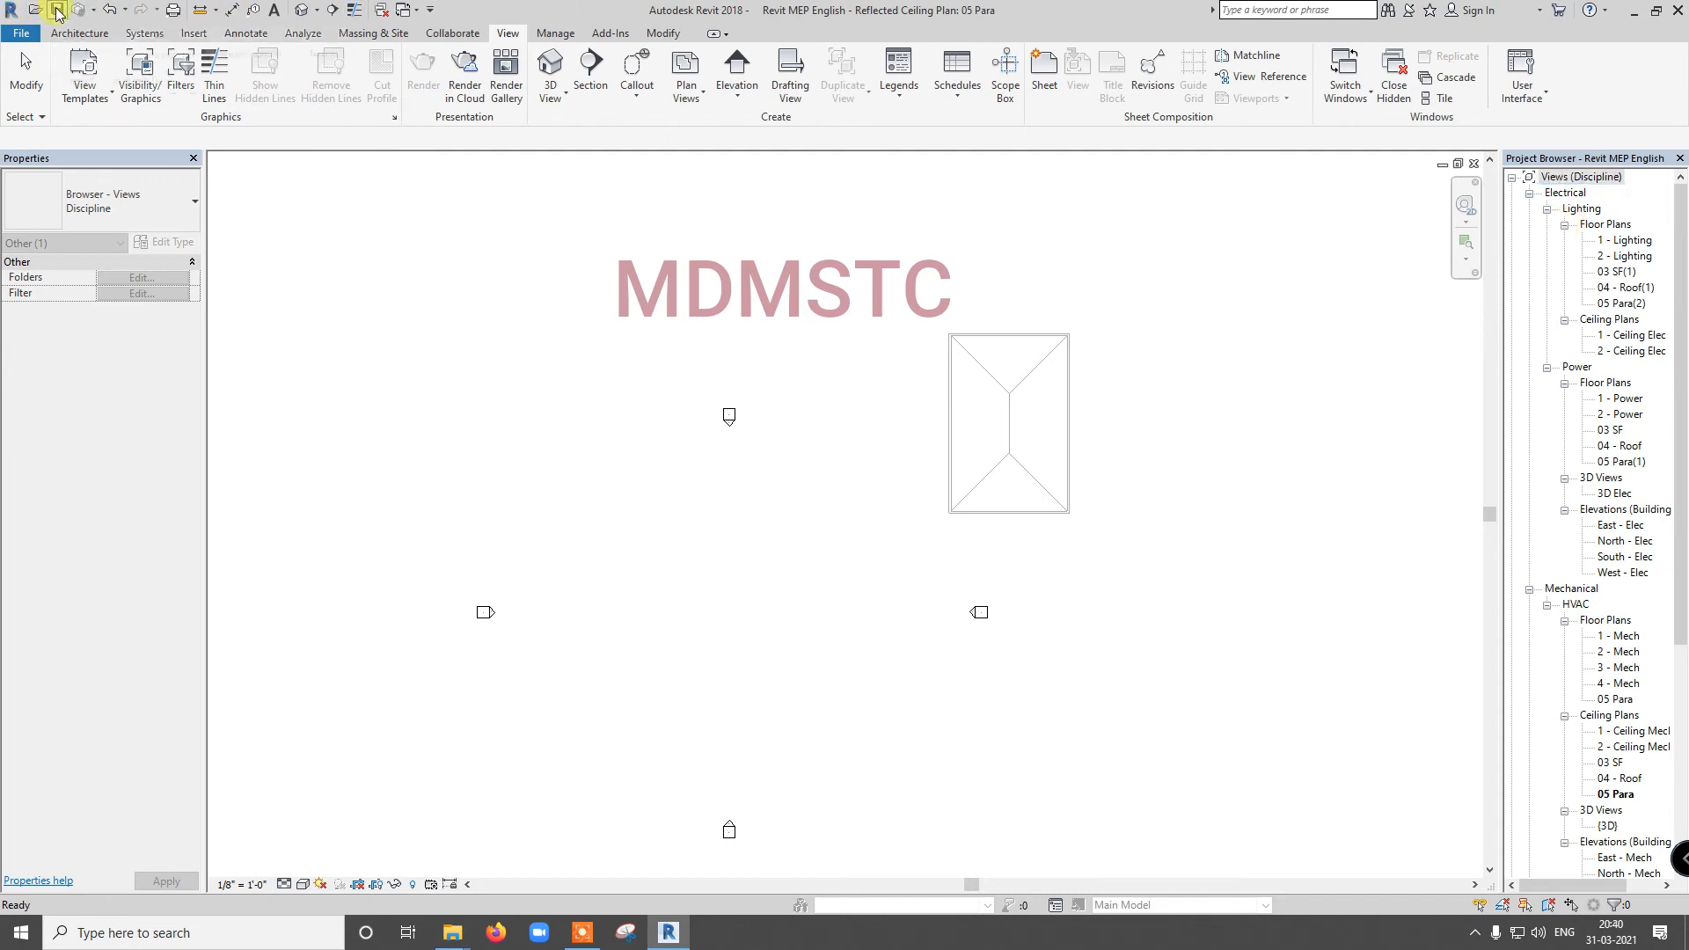
pyautogui.click(18, 39)
pyautogui.click(103, 506)
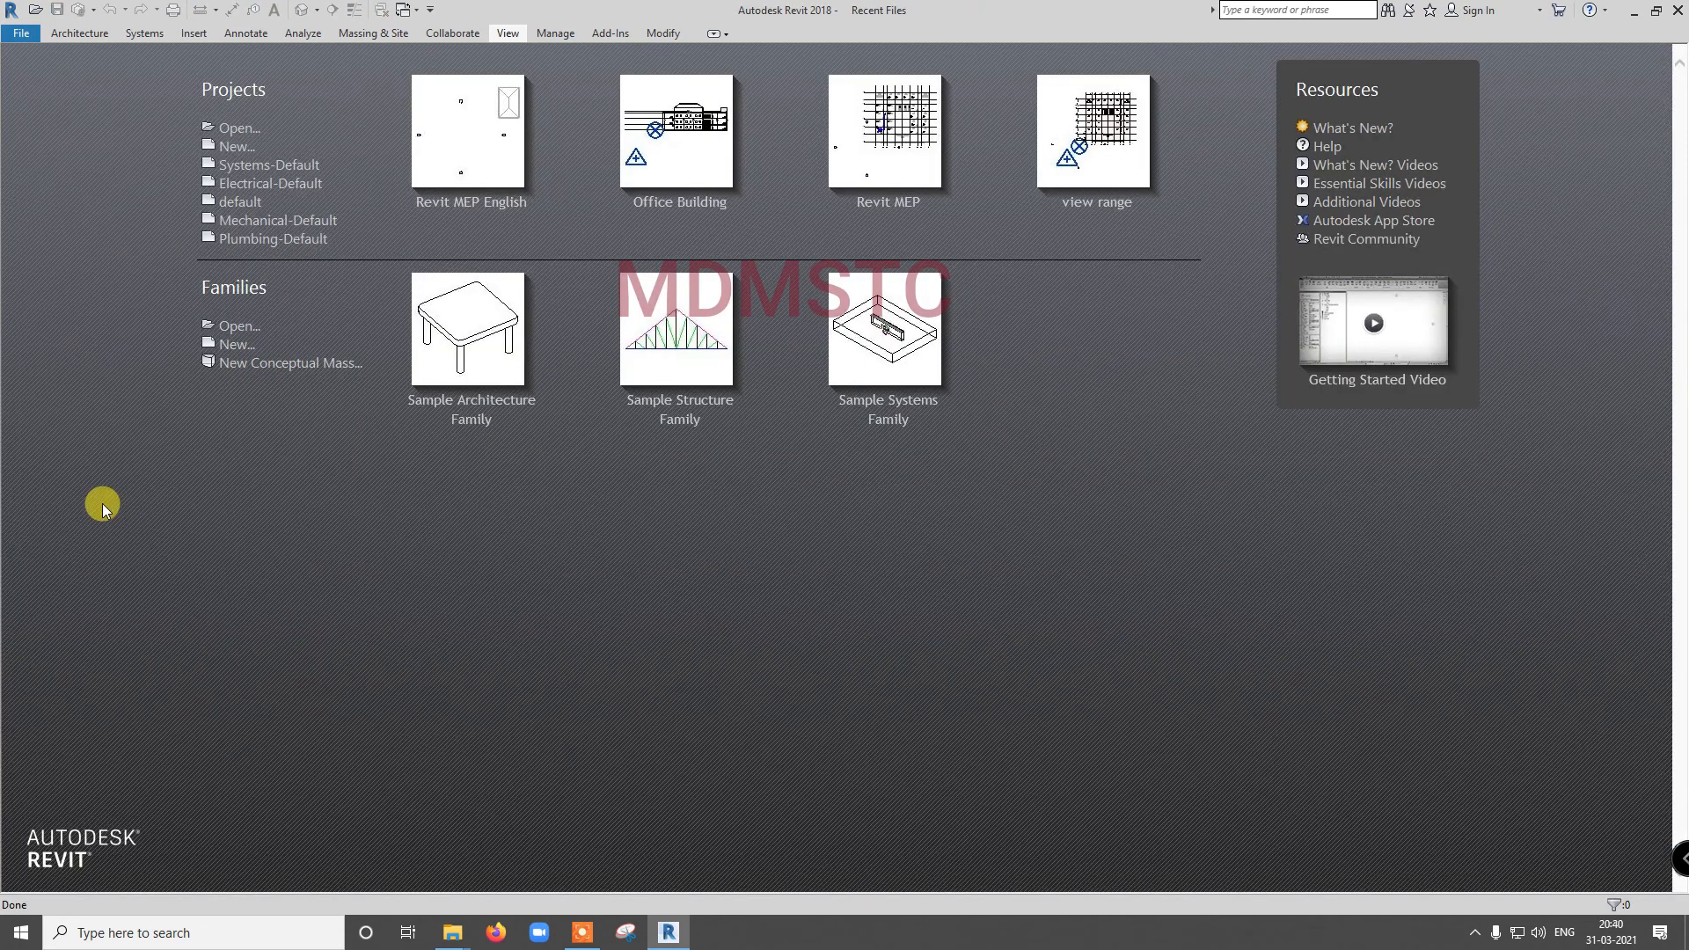
pyautogui.click(264, 167)
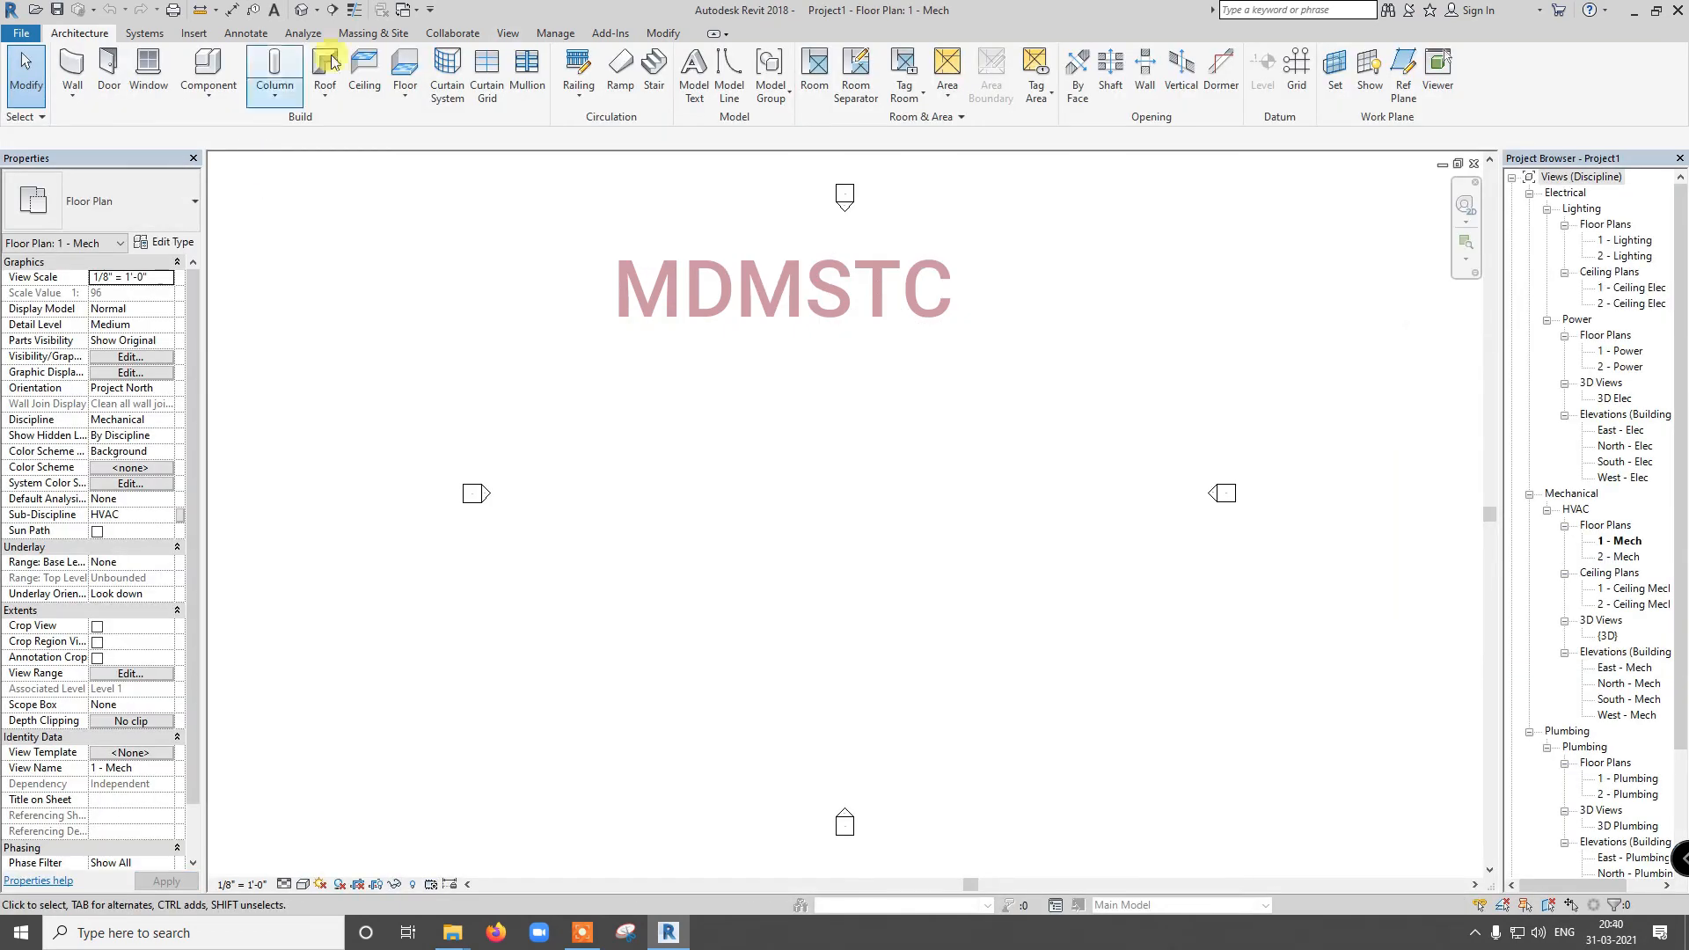
# Step: Link Office Building.rvt from the Revit MEP English folder on drive E, using Auto - Origin to Origin positioning
pyautogui.click(186, 33)
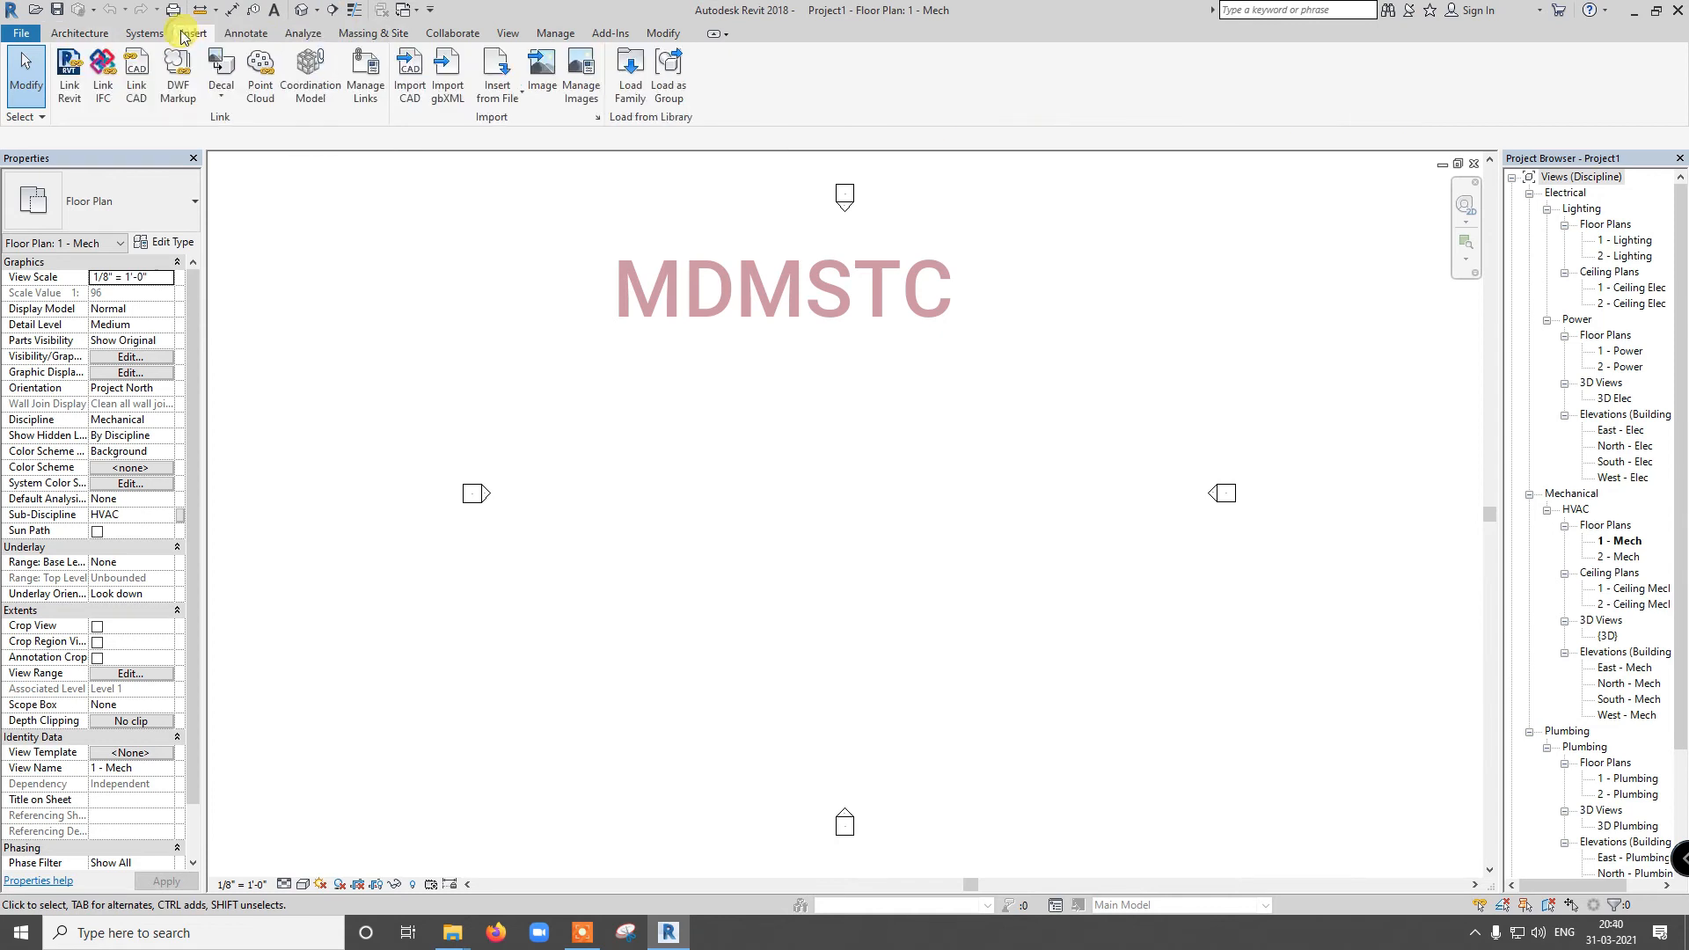
pyautogui.click(72, 88)
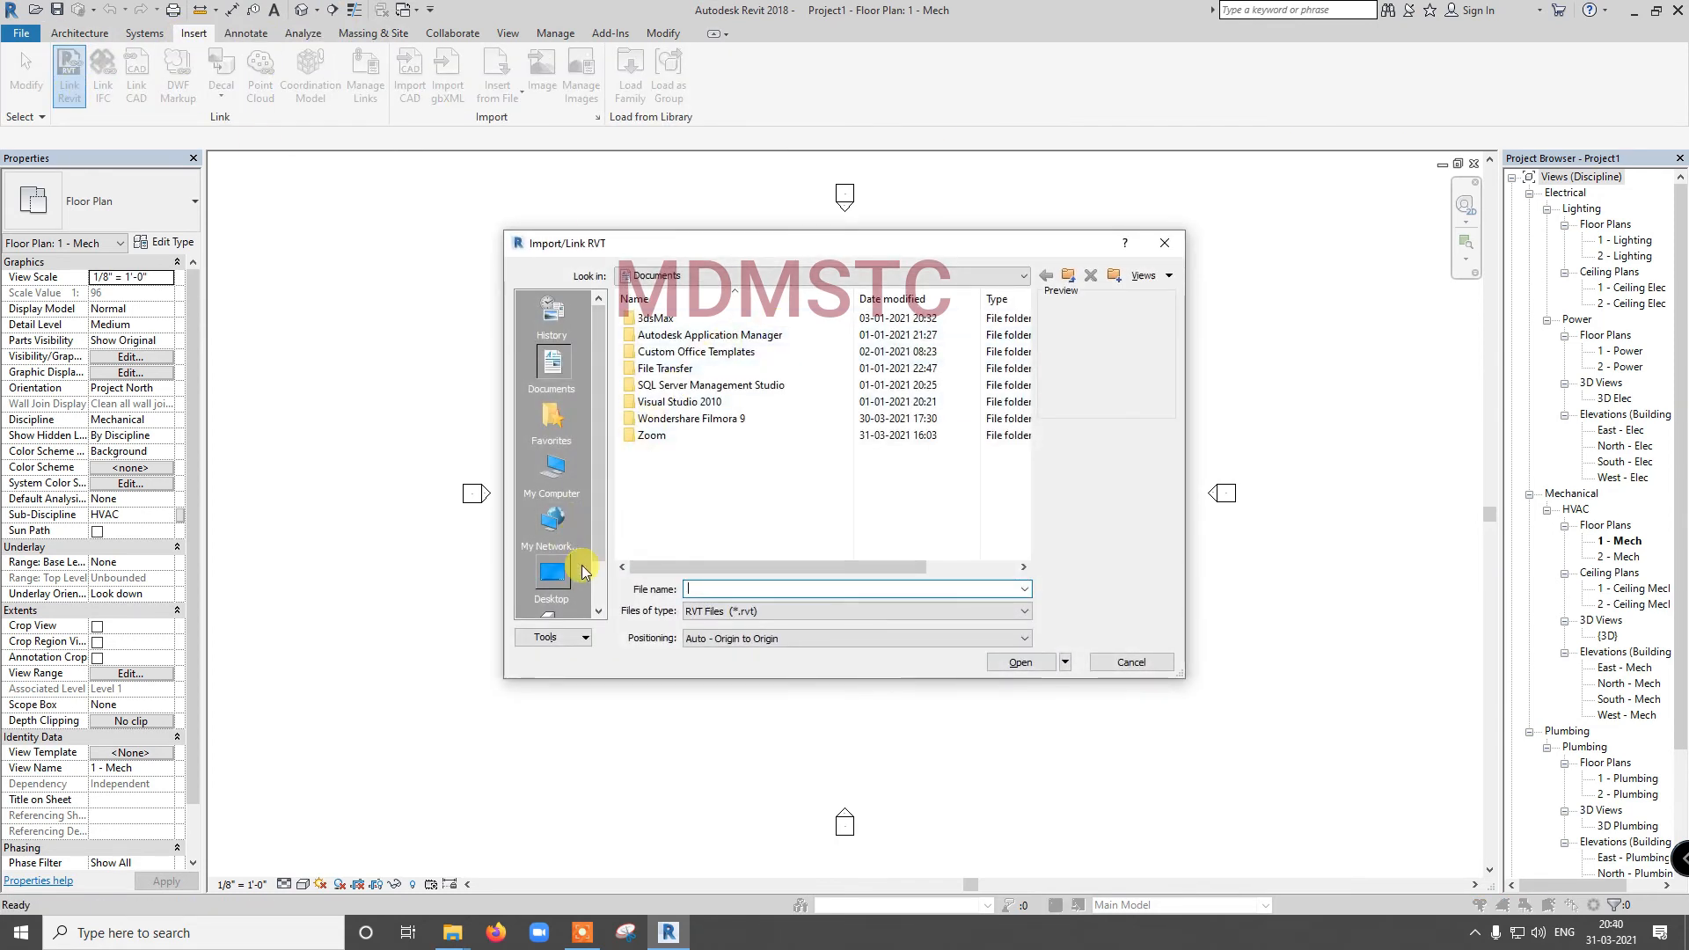
pyautogui.click(558, 572)
pyautogui.click(653, 351)
pyautogui.doubleClick(653, 351)
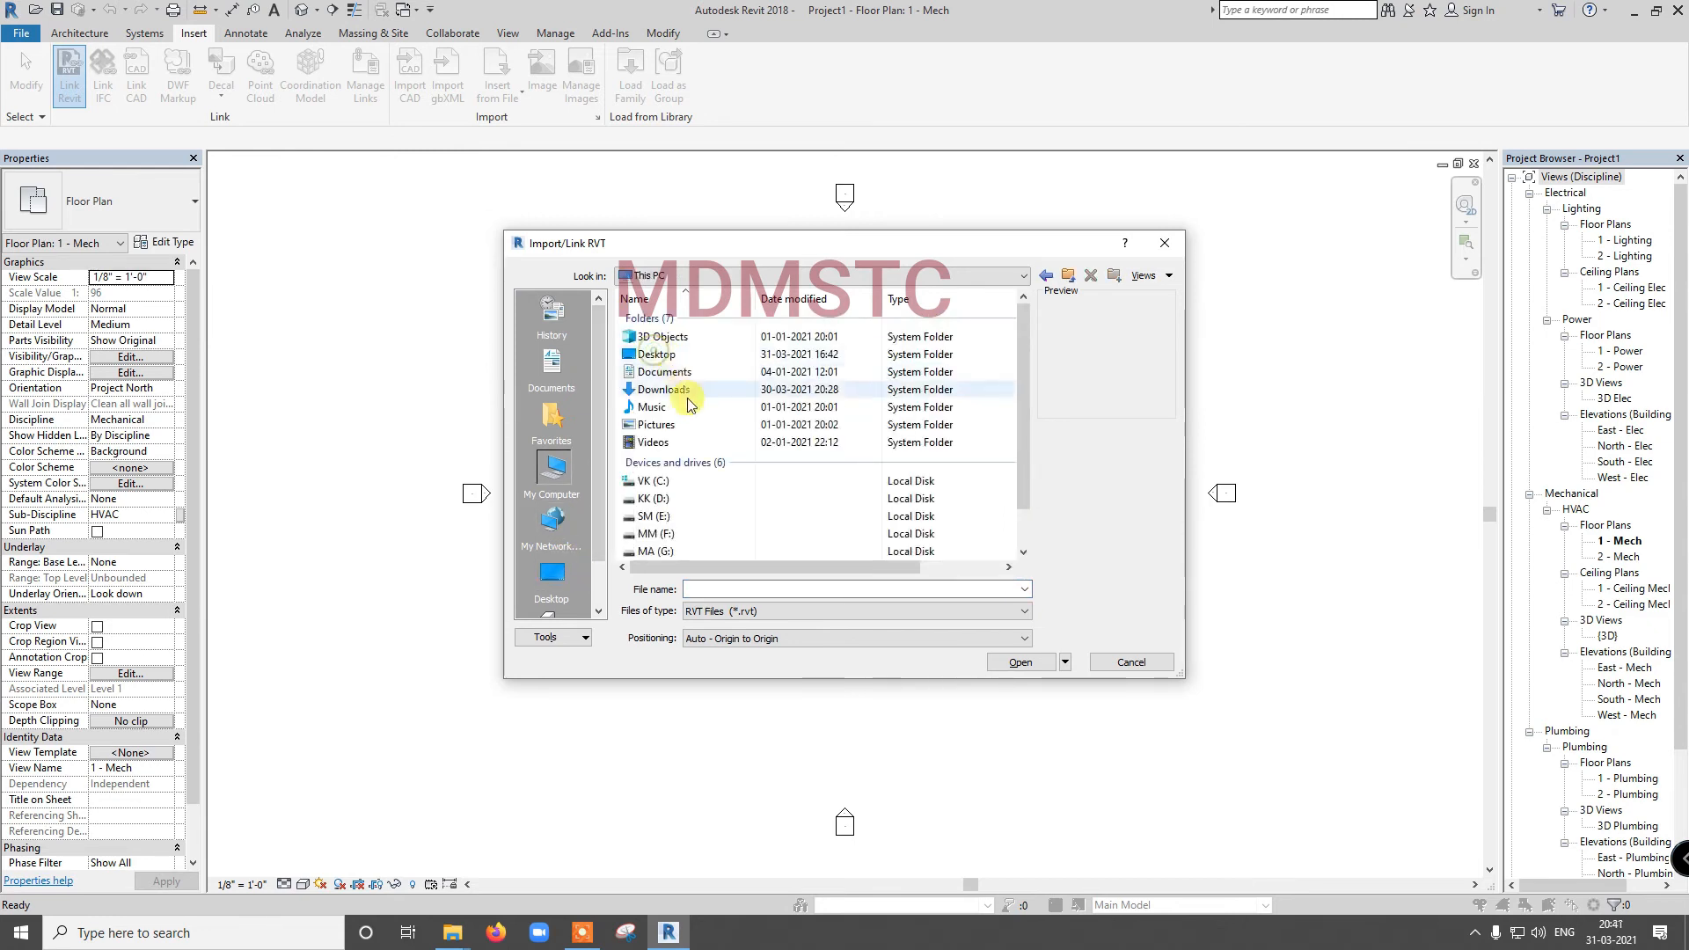
pyautogui.doubleClick(668, 519)
pyautogui.moveTo(1033, 439); pyautogui.dragTo(1031, 515)
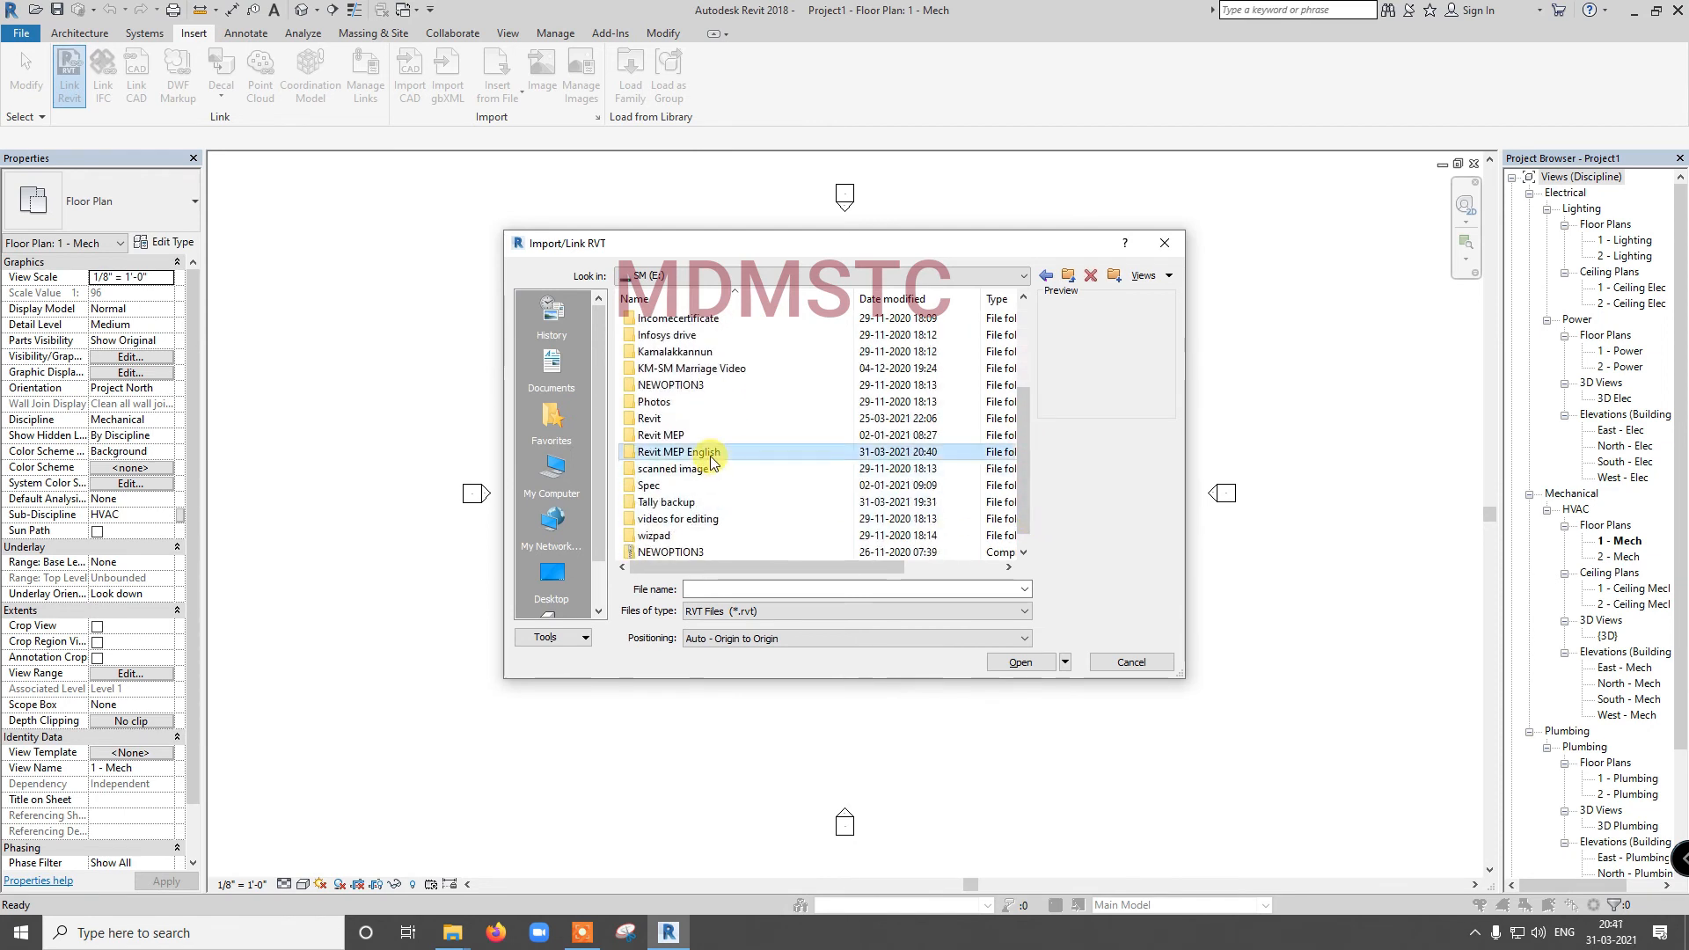
pyautogui.doubleClick(710, 453)
pyautogui.click(670, 353)
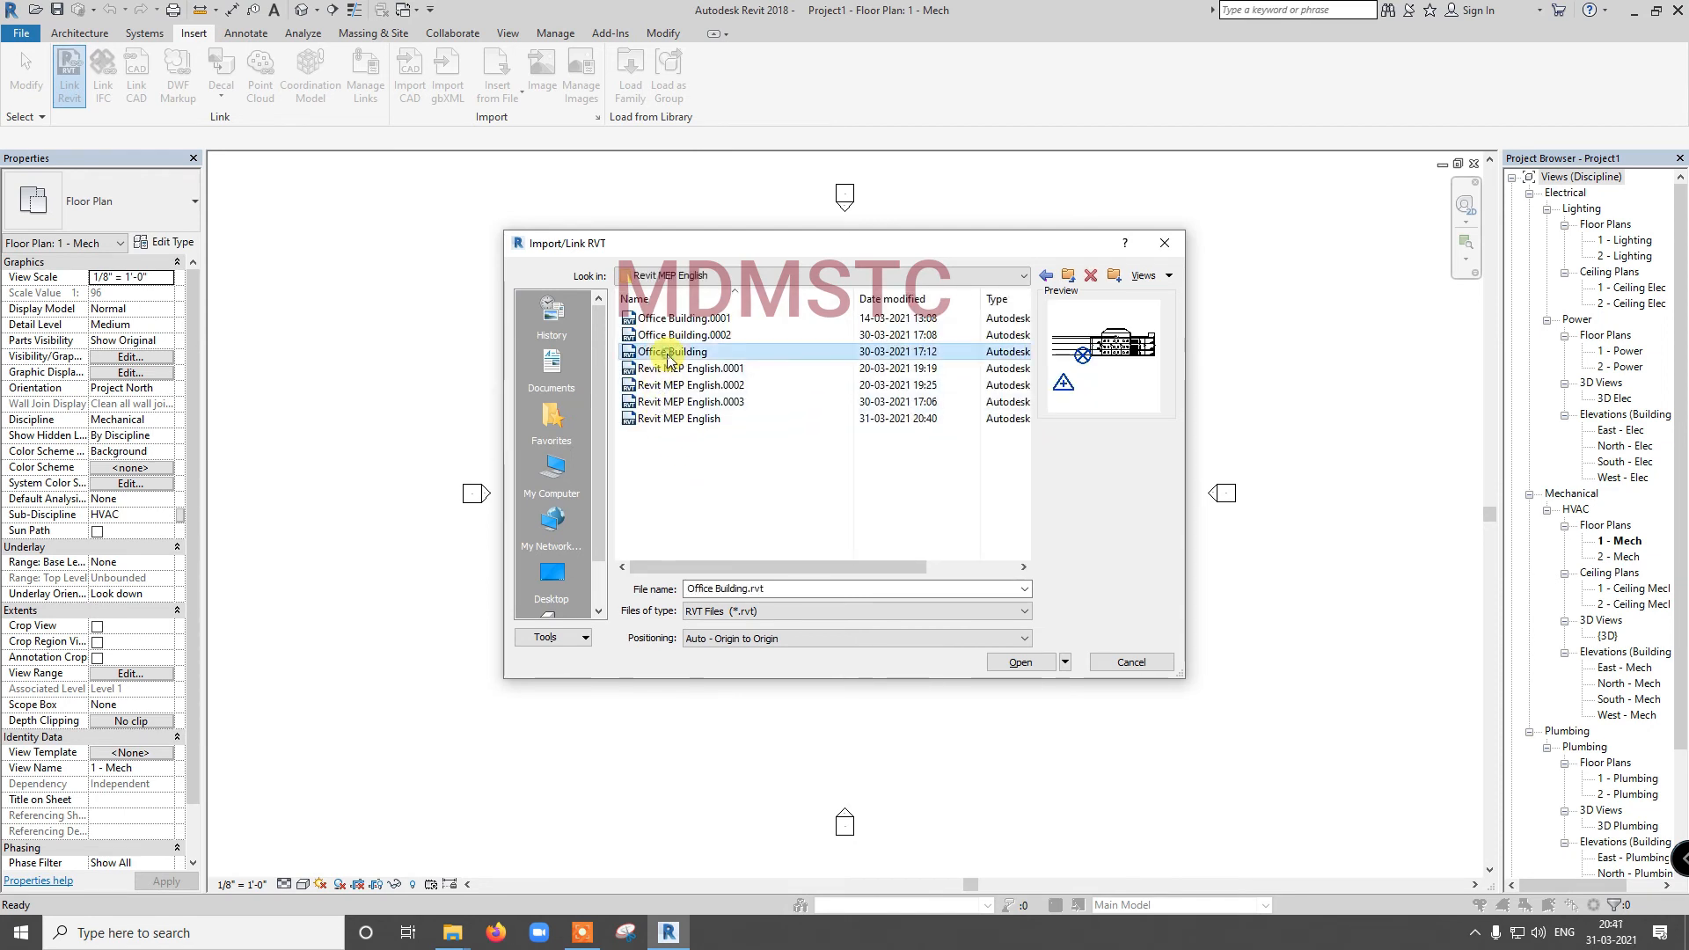
pyautogui.click(1019, 663)
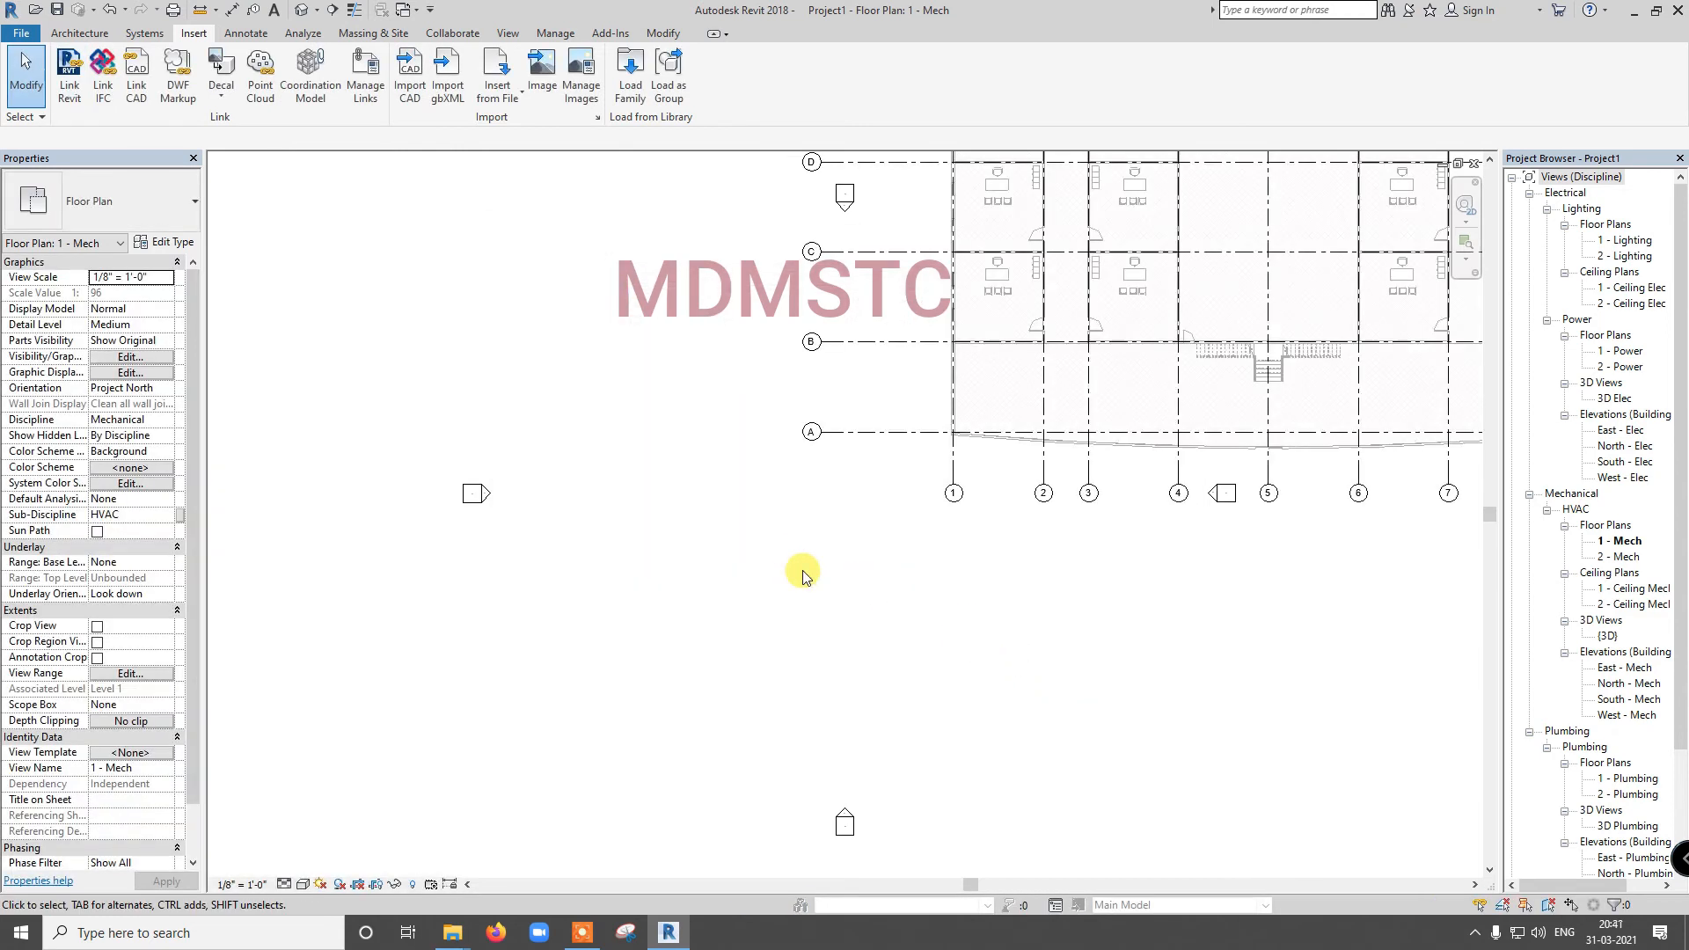
# Step: Open the East - Mech elevation and compare the project's levels with those of the linked building
pyautogui.doubleClick(1623, 669)
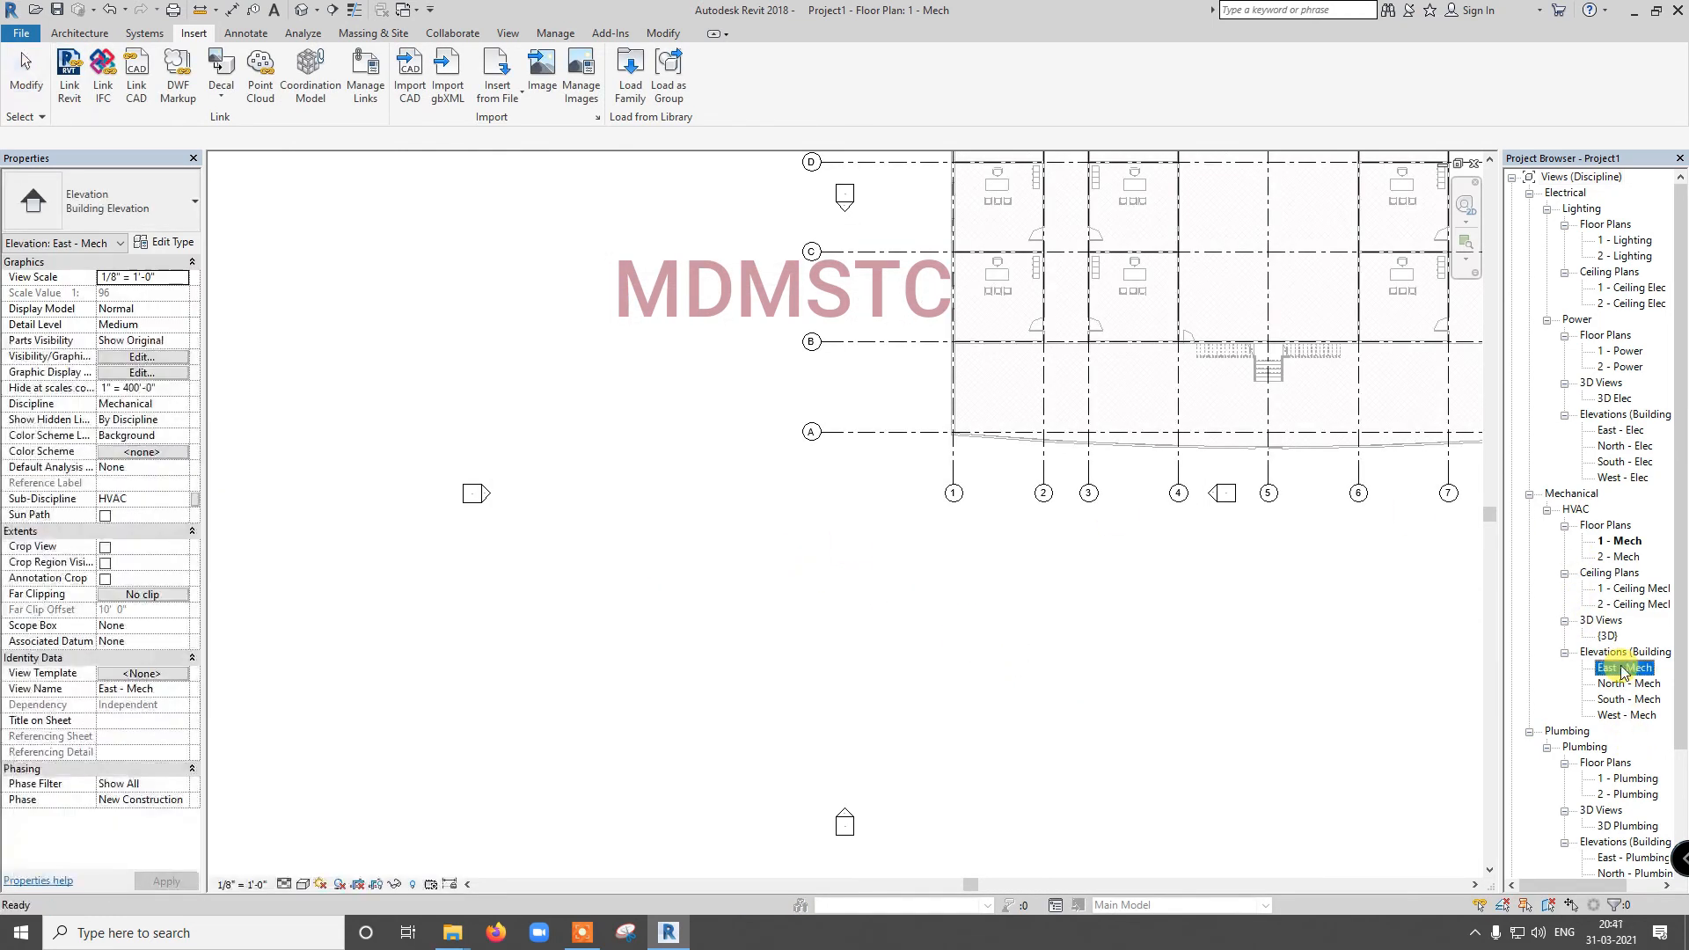
pyautogui.press('Escape')
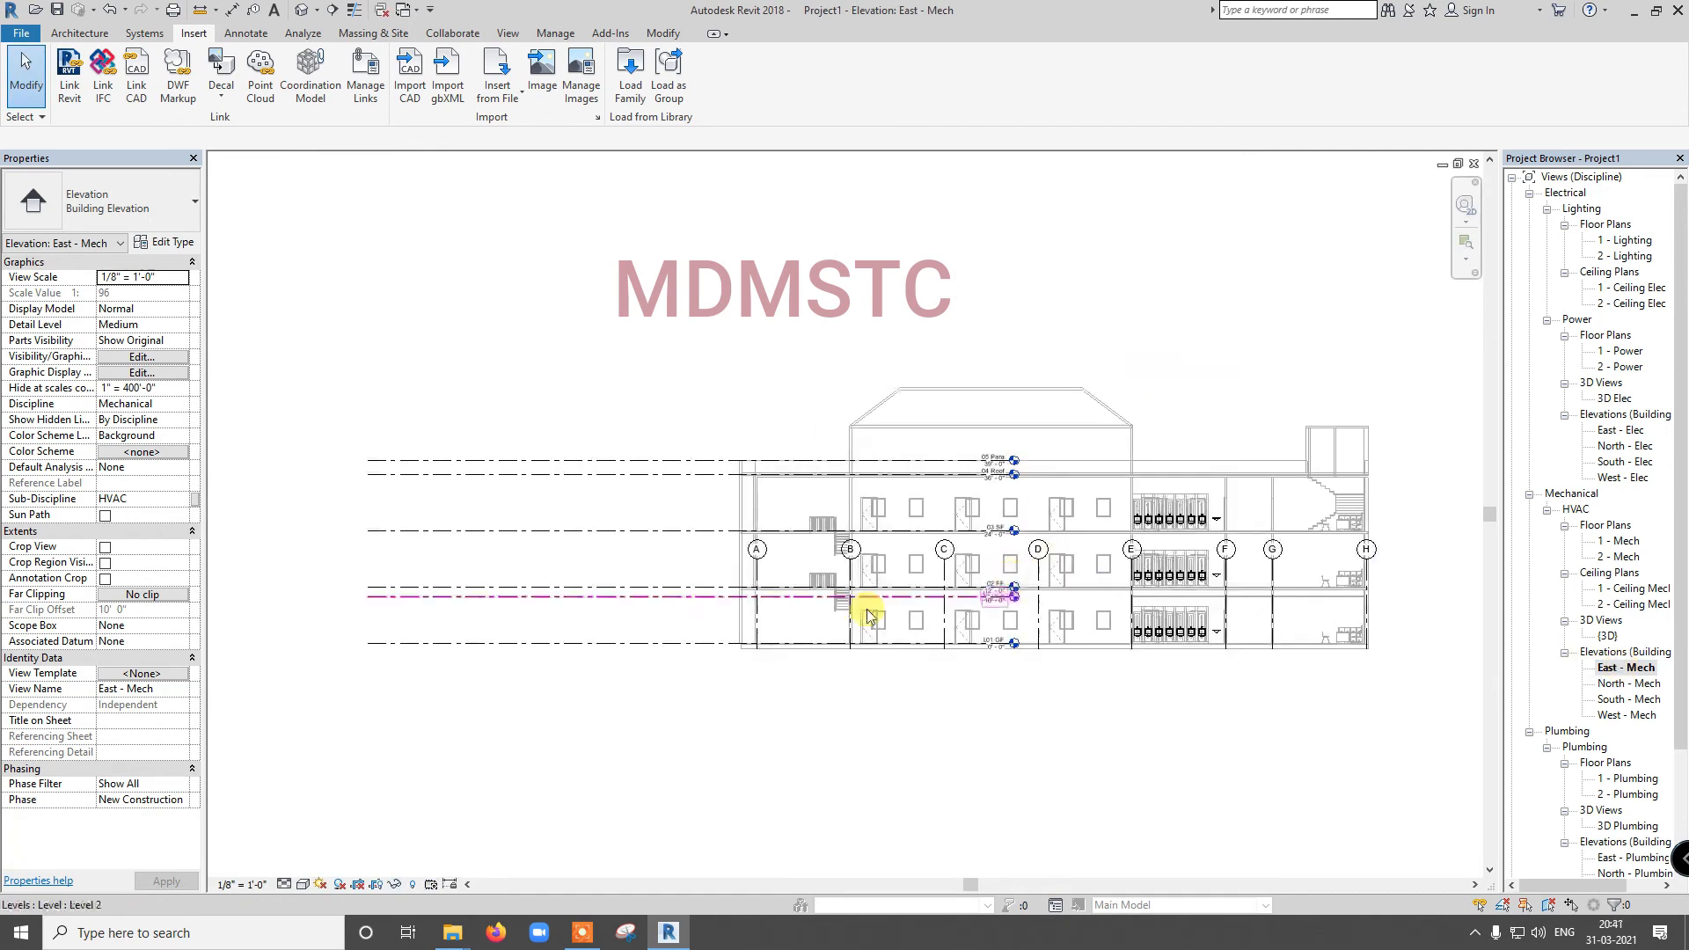
pyautogui.scroll(5, 708, 596)
pyautogui.scroll(2, 708, 597)
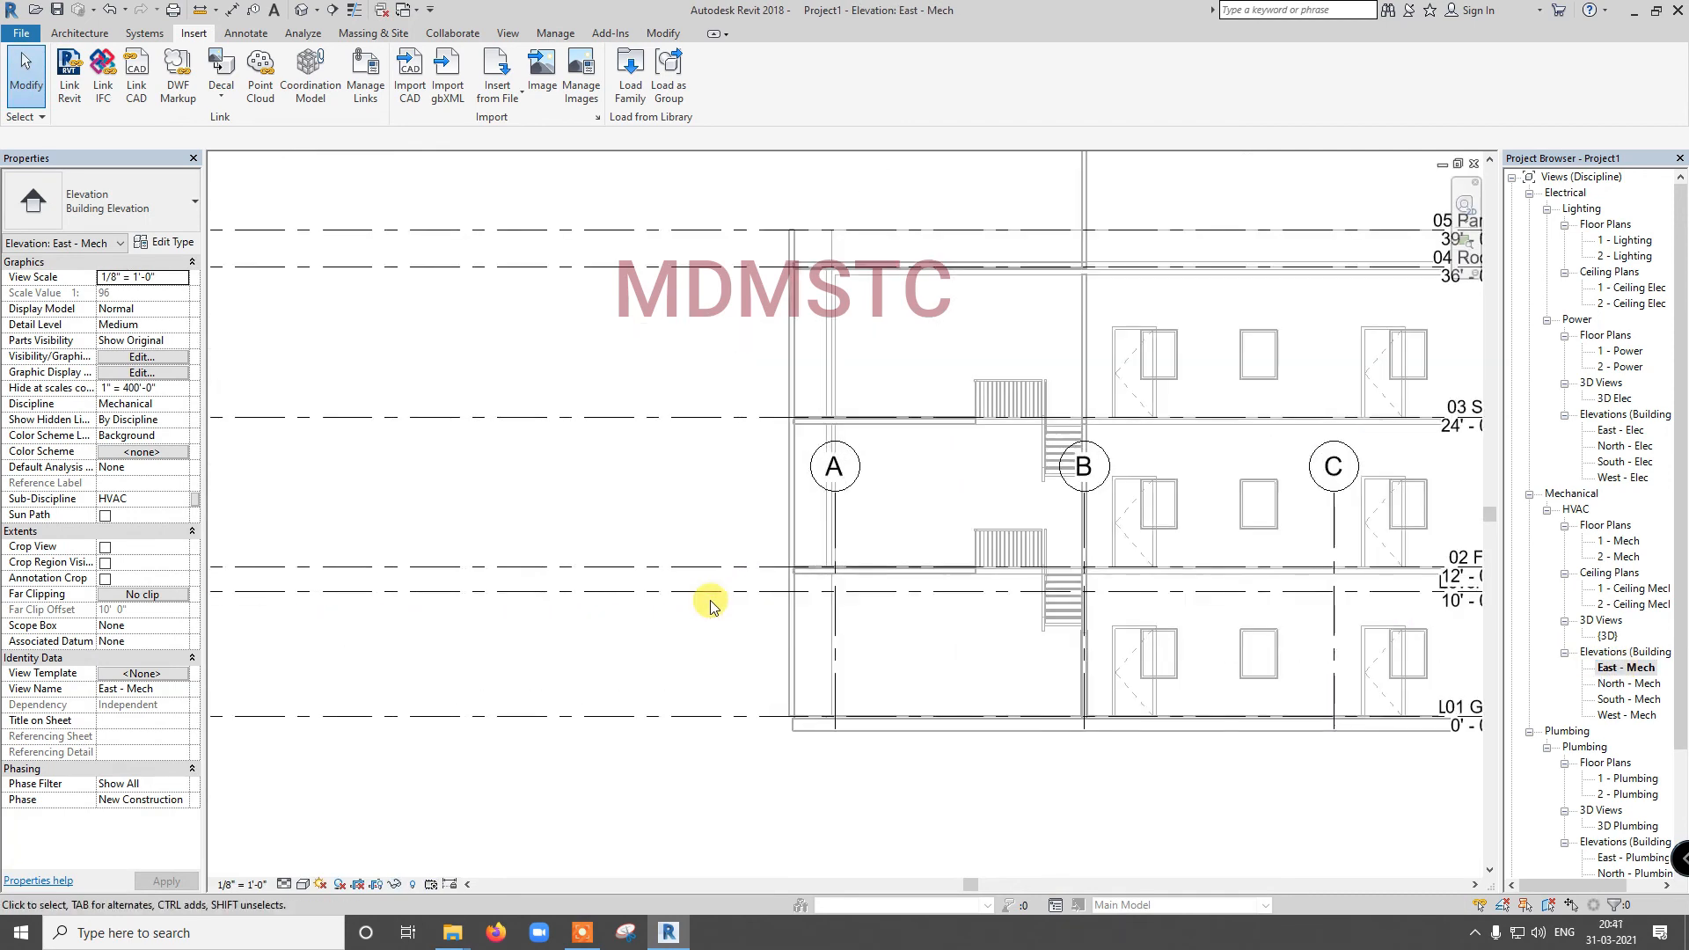
pyautogui.scroll(-3, 704, 595)
pyautogui.scroll(3, 1218, 598)
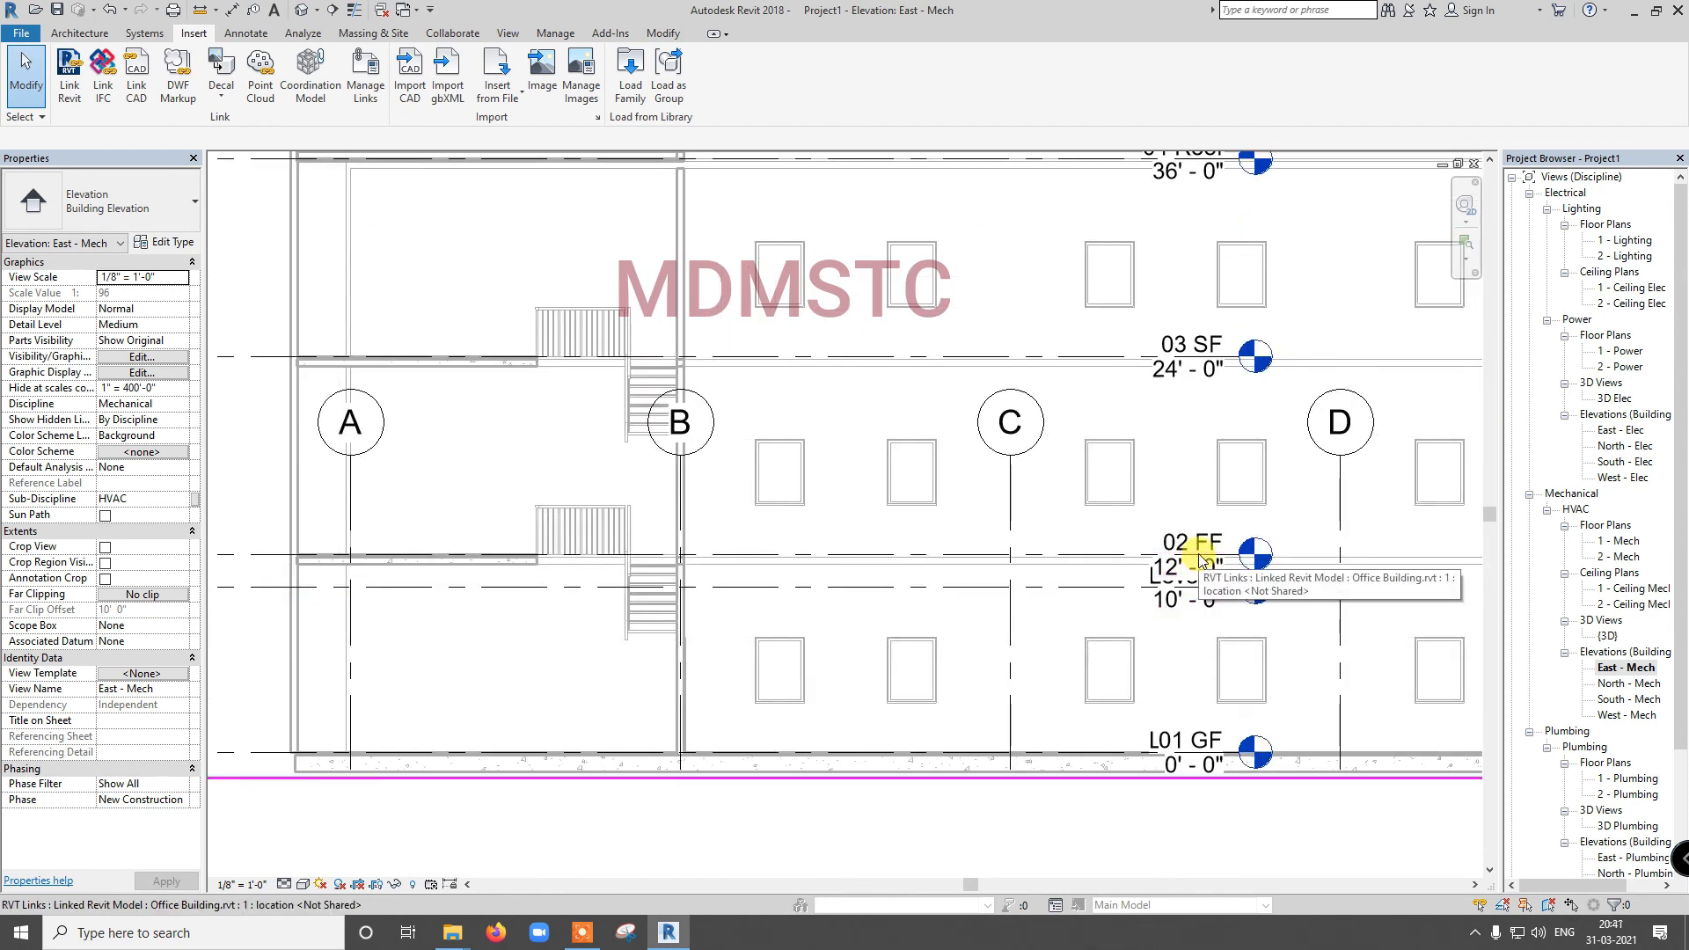
pyautogui.scroll(-3, 1202, 561)
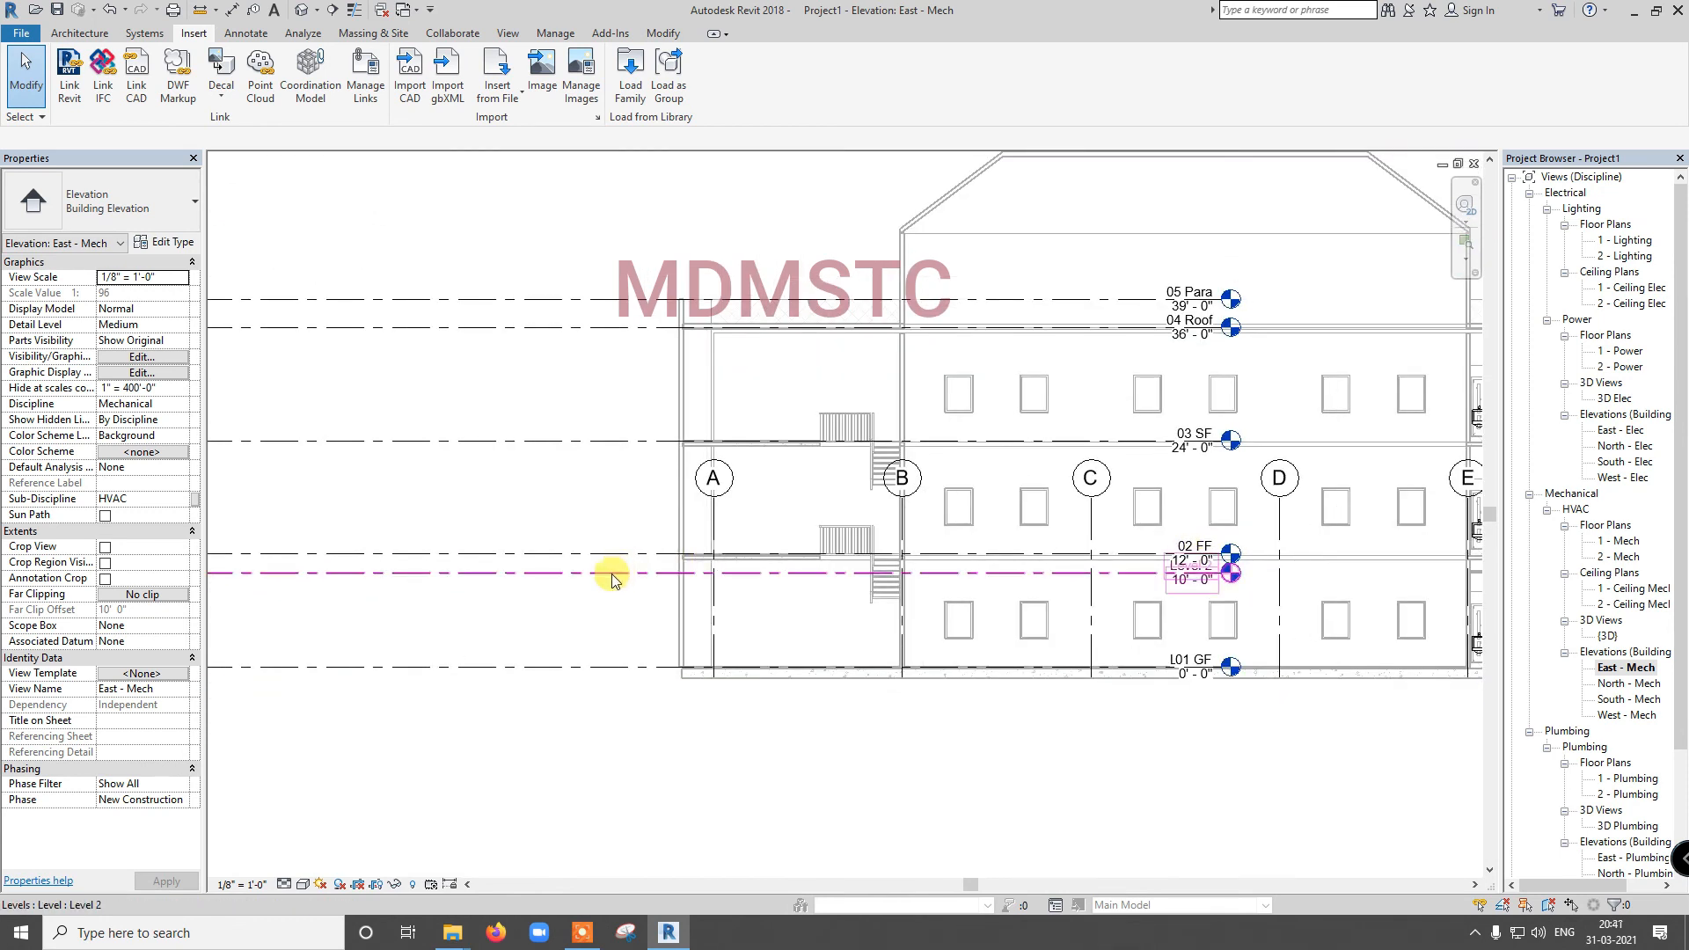
# Step: Set the elevation of Level 2 to 12' to match the linked 02 FF level
pyautogui.click(614, 577)
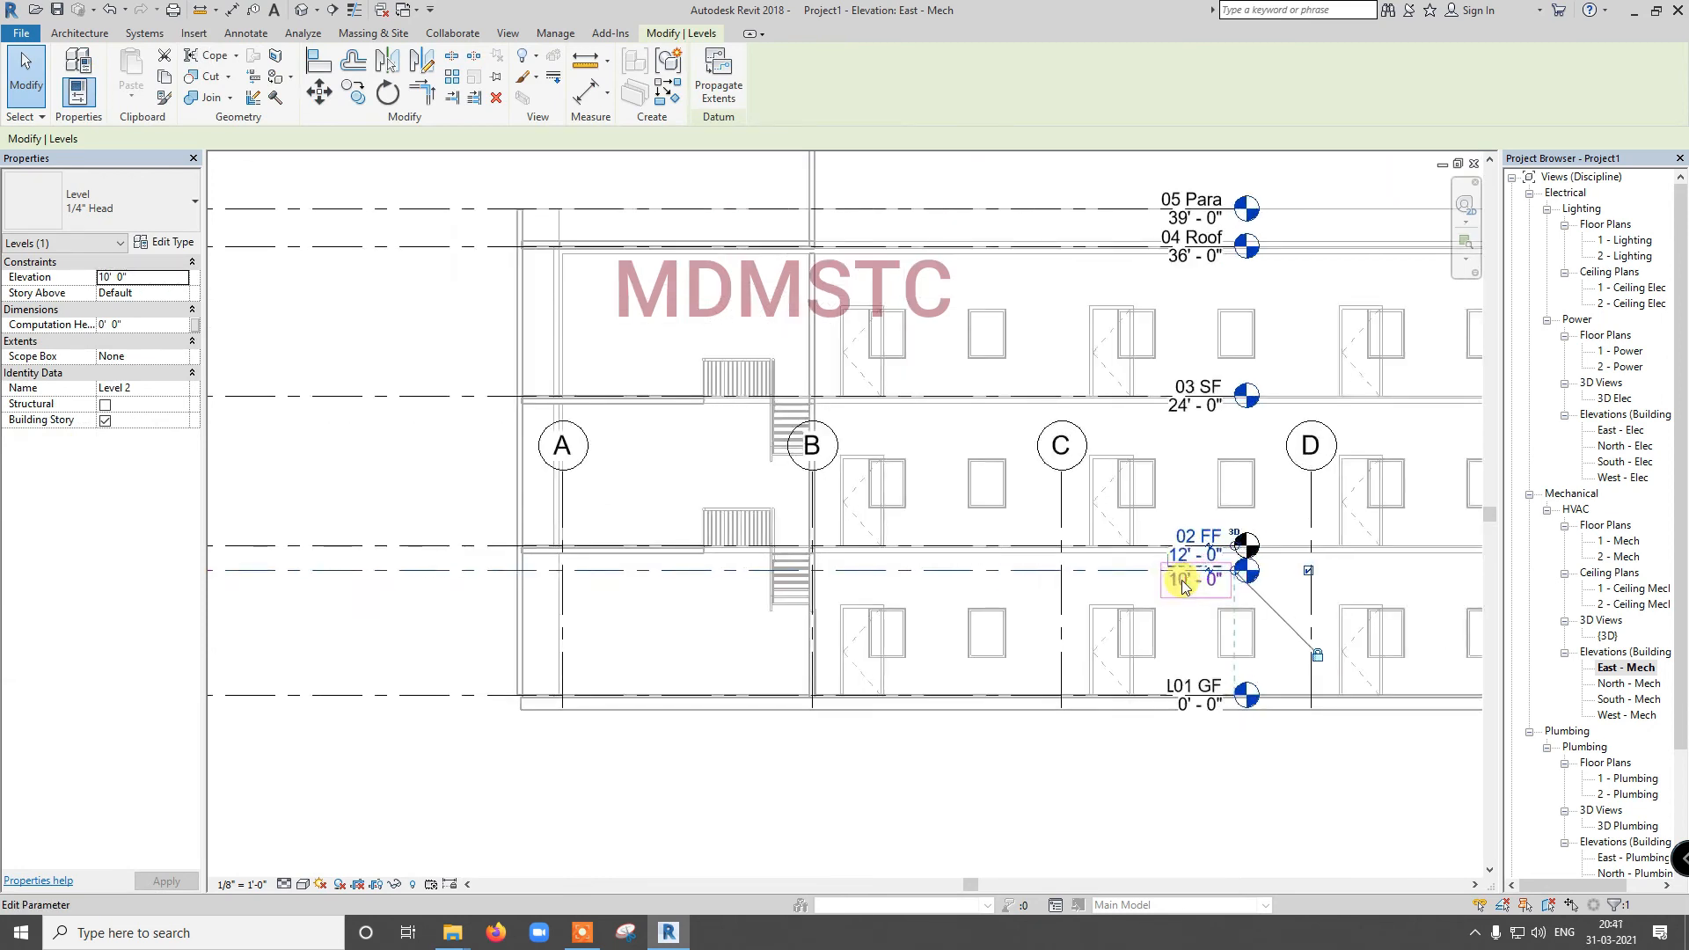
pyautogui.scroll(5, 1183, 586)
pyautogui.click(1181, 585)
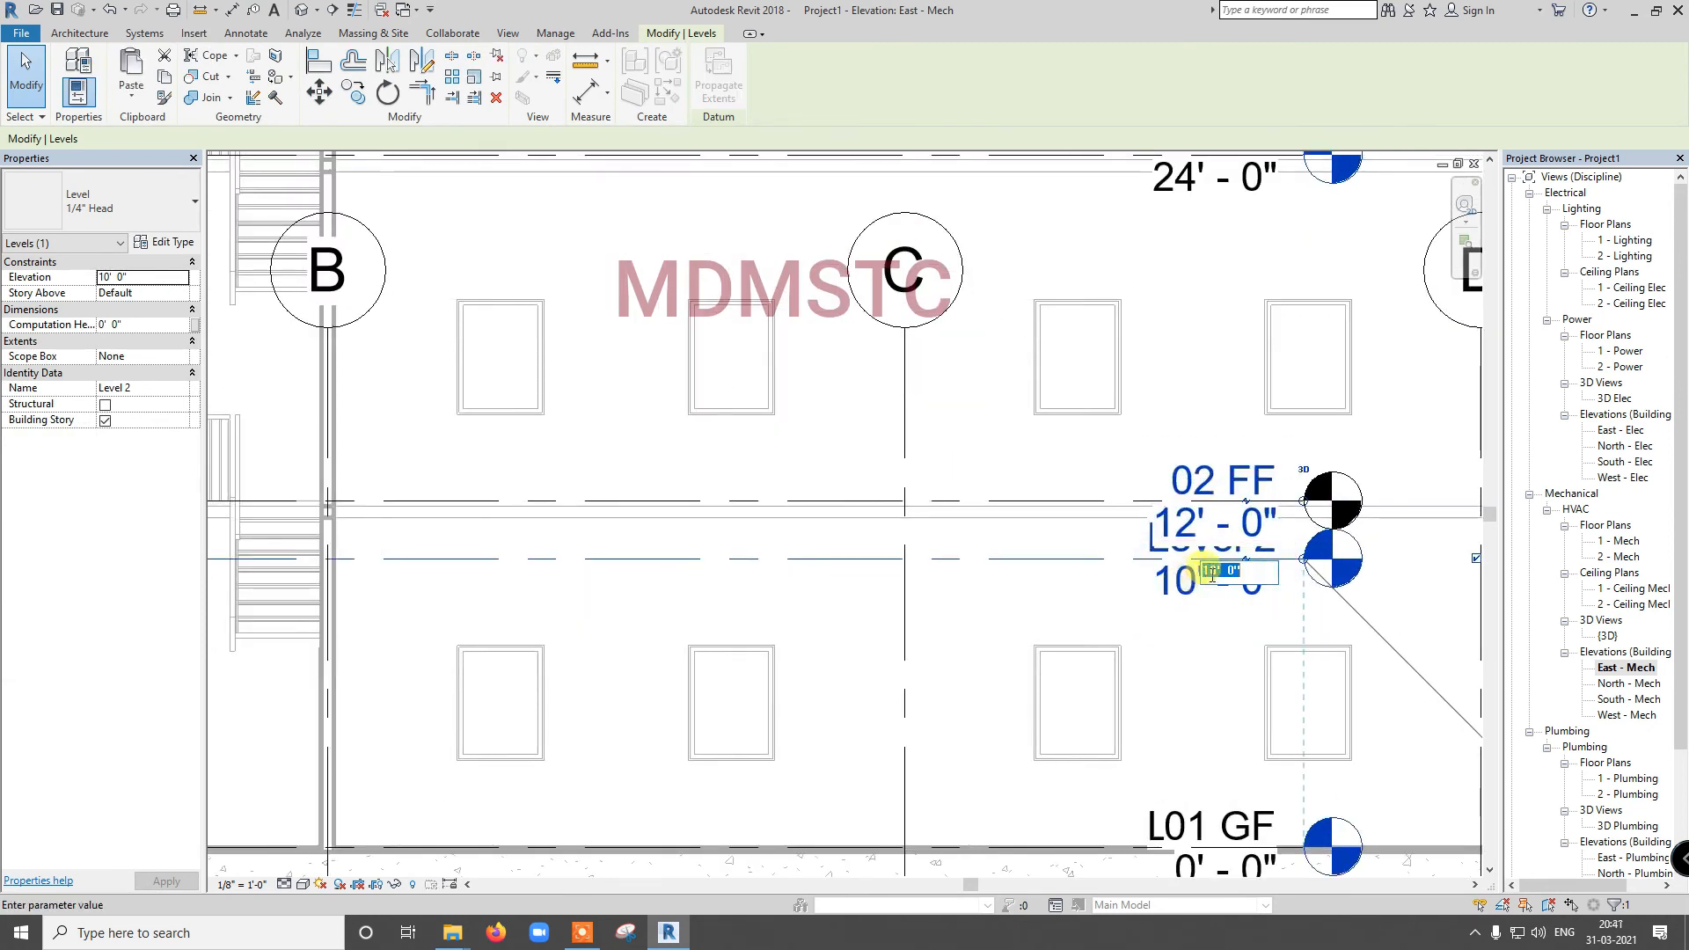
pyautogui.write('12')
pyautogui.press('Return')
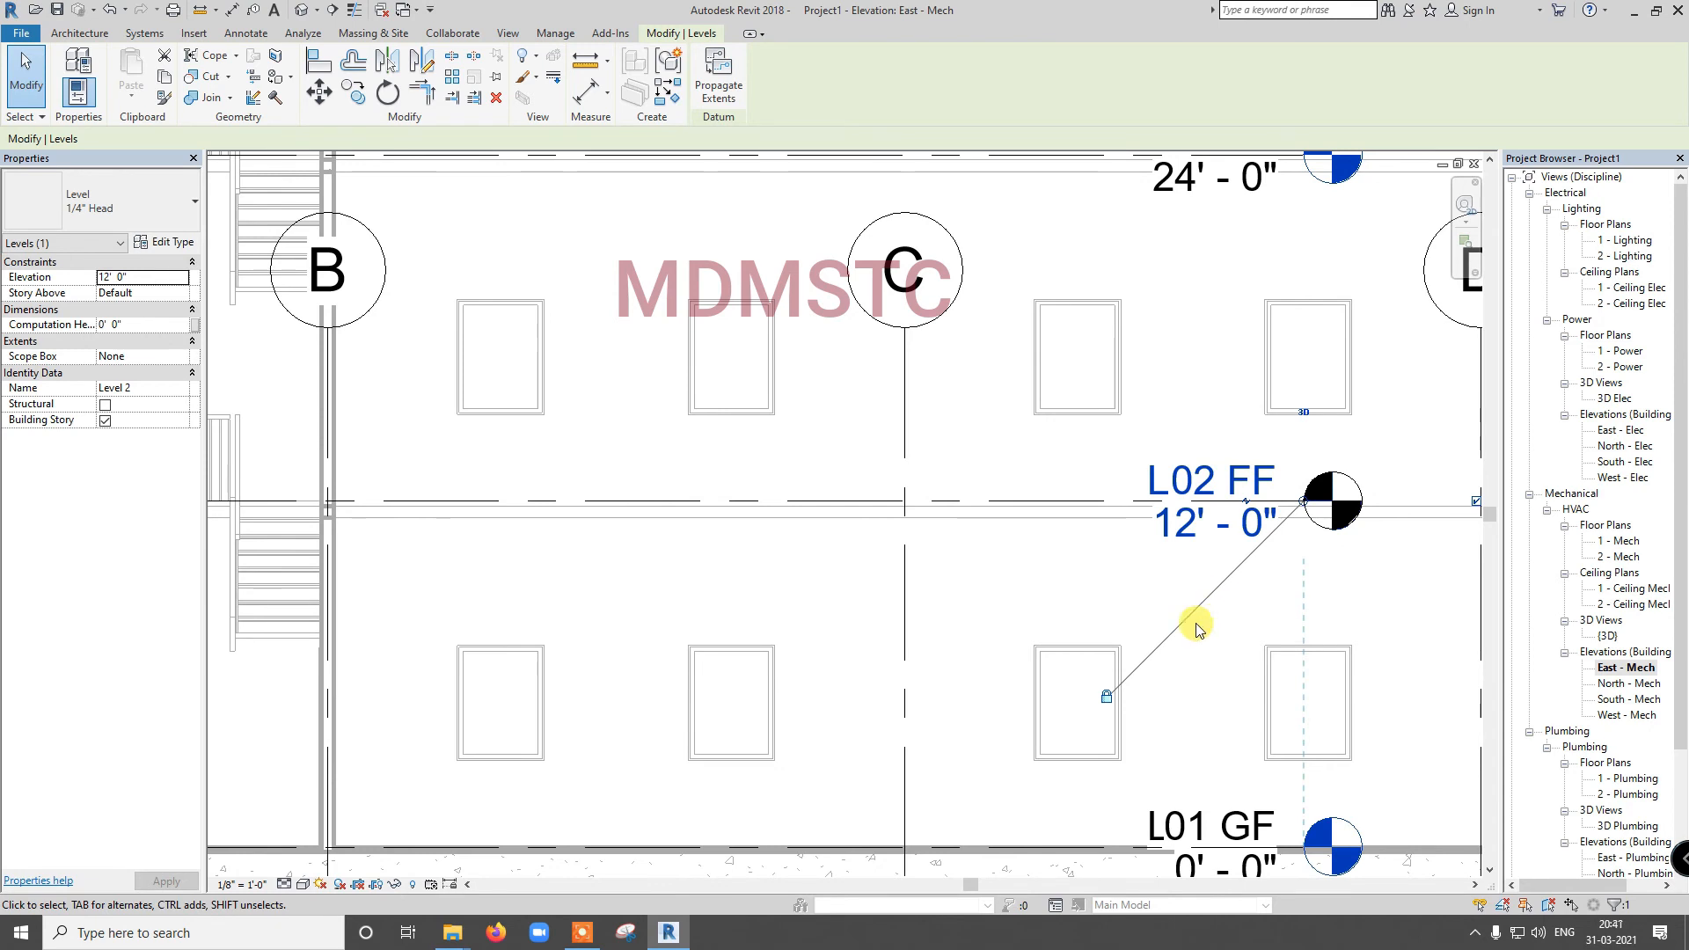
pyautogui.scroll(-6, 1194, 585)
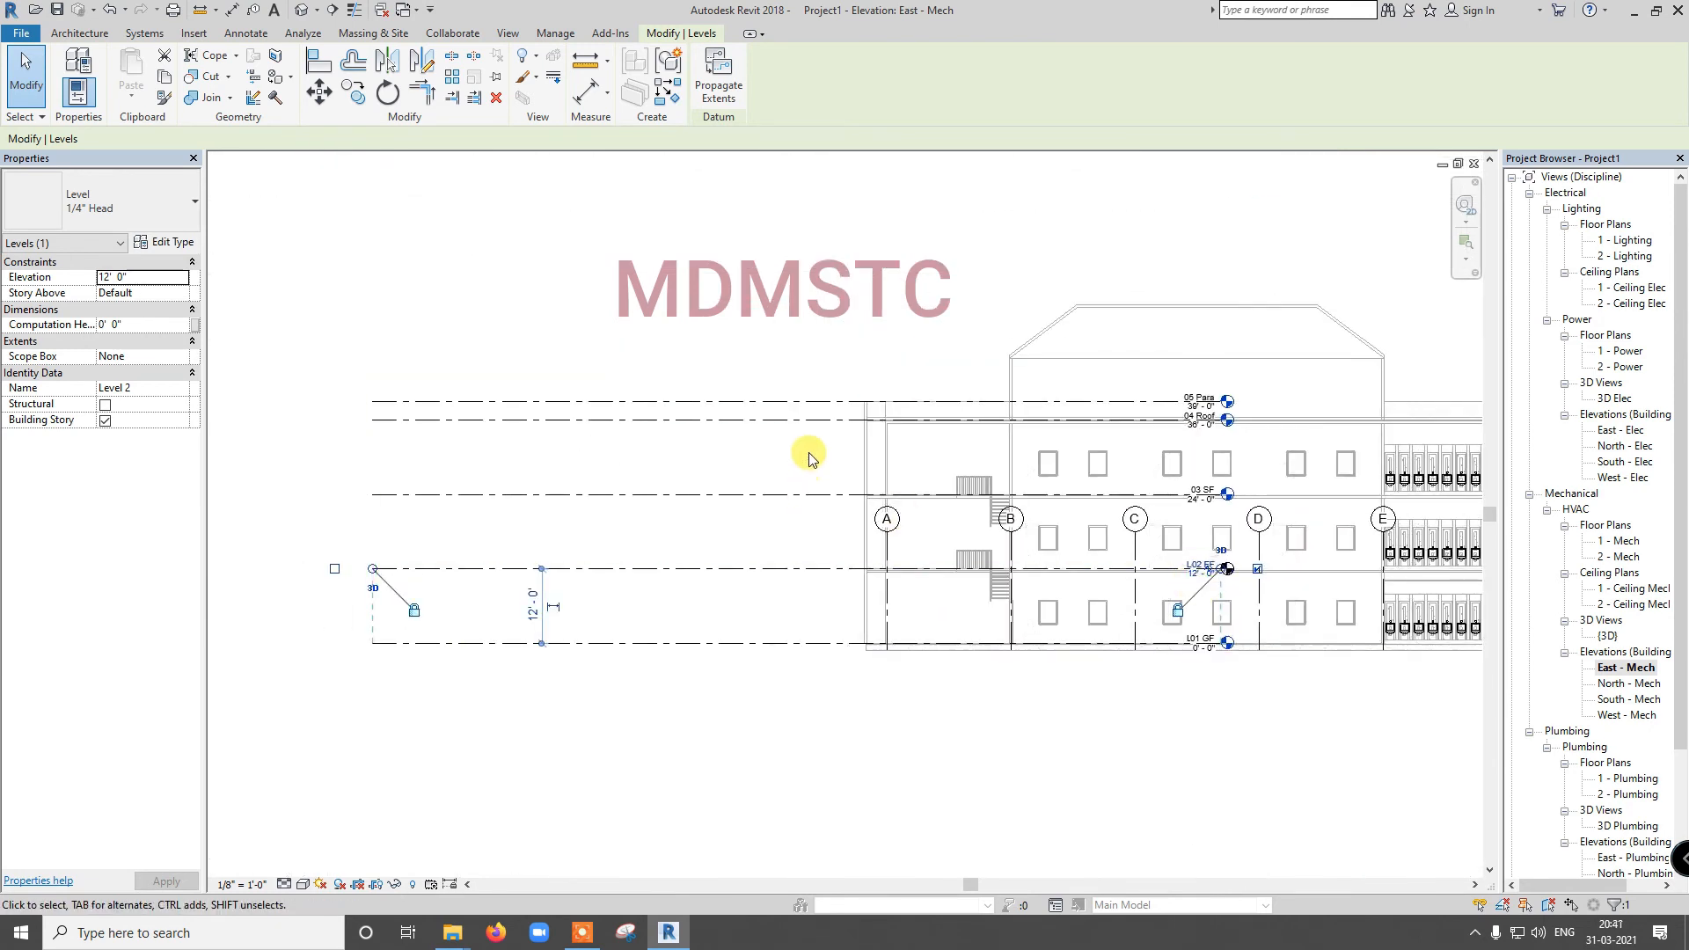
# Step: Create levels from picked lines with a 12' offset, one below the 02 FF line and one above the linked 03 SF line
pyautogui.click(88, 39)
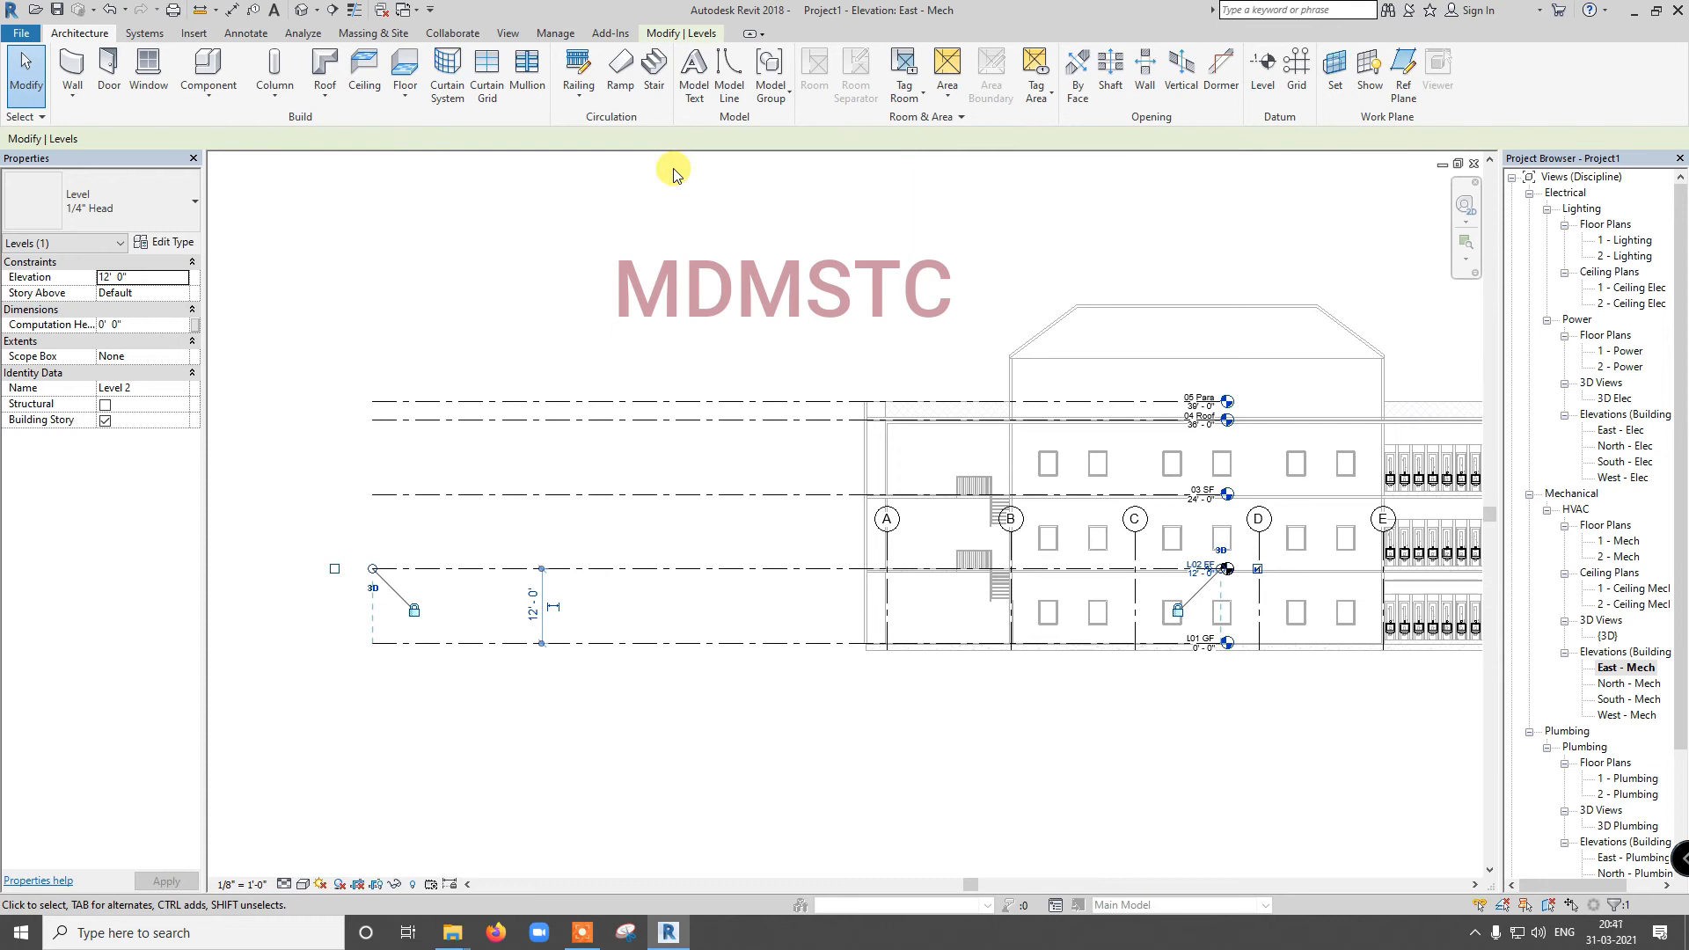
pyautogui.click(26, 78)
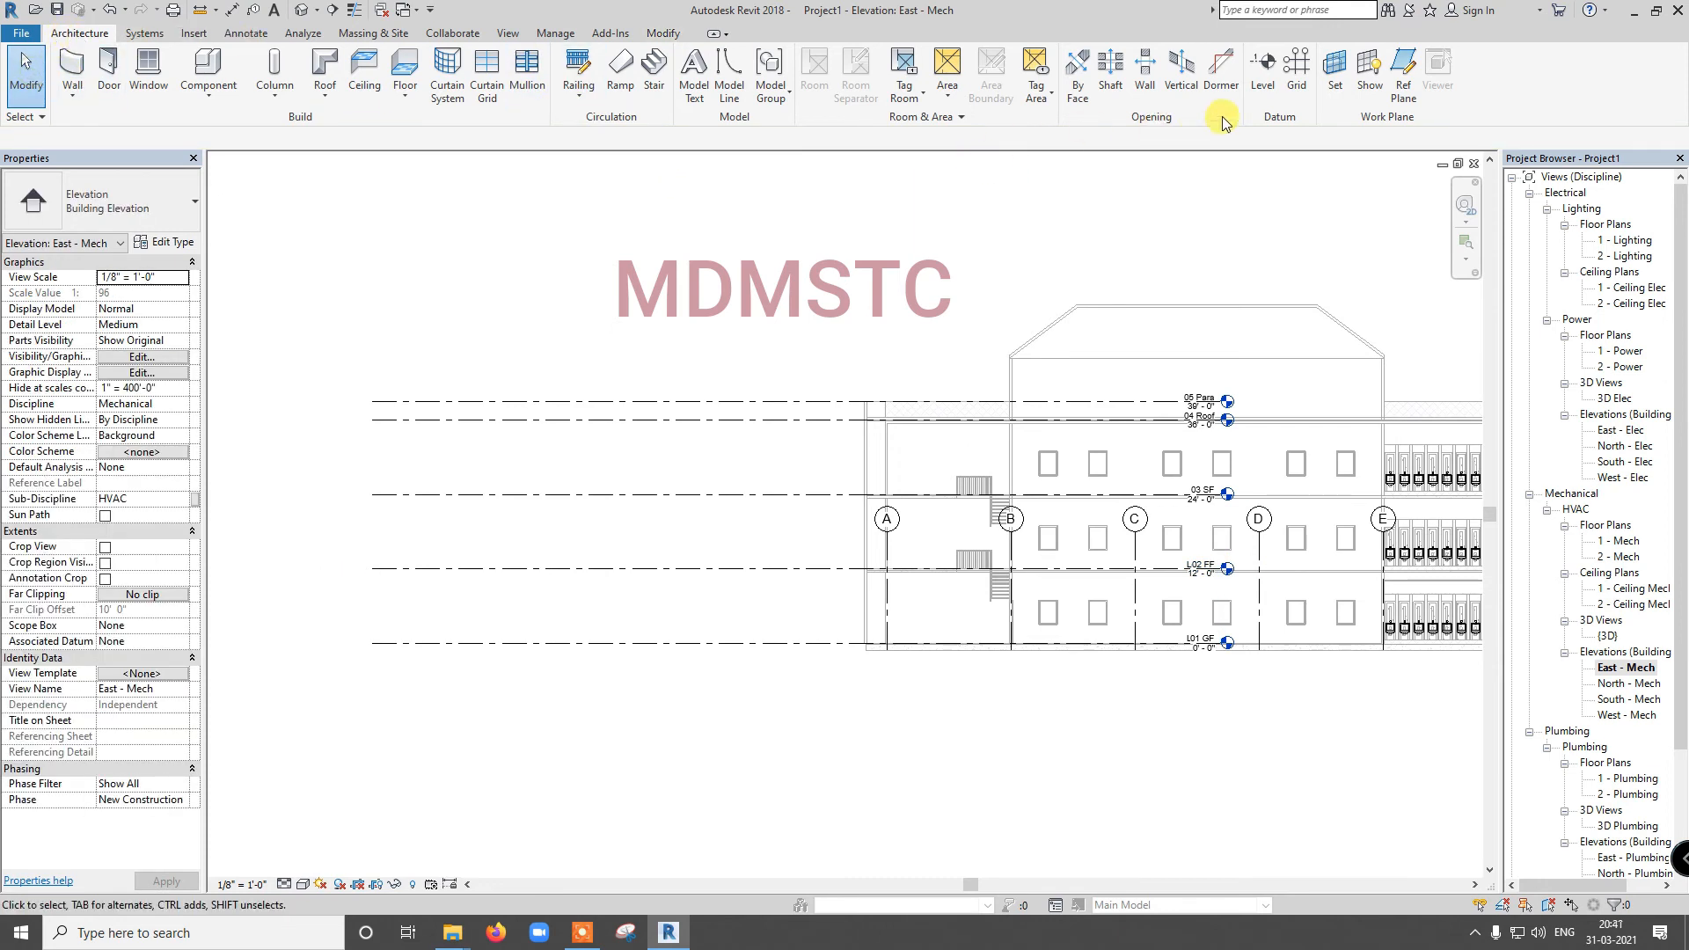
pyautogui.click(1260, 83)
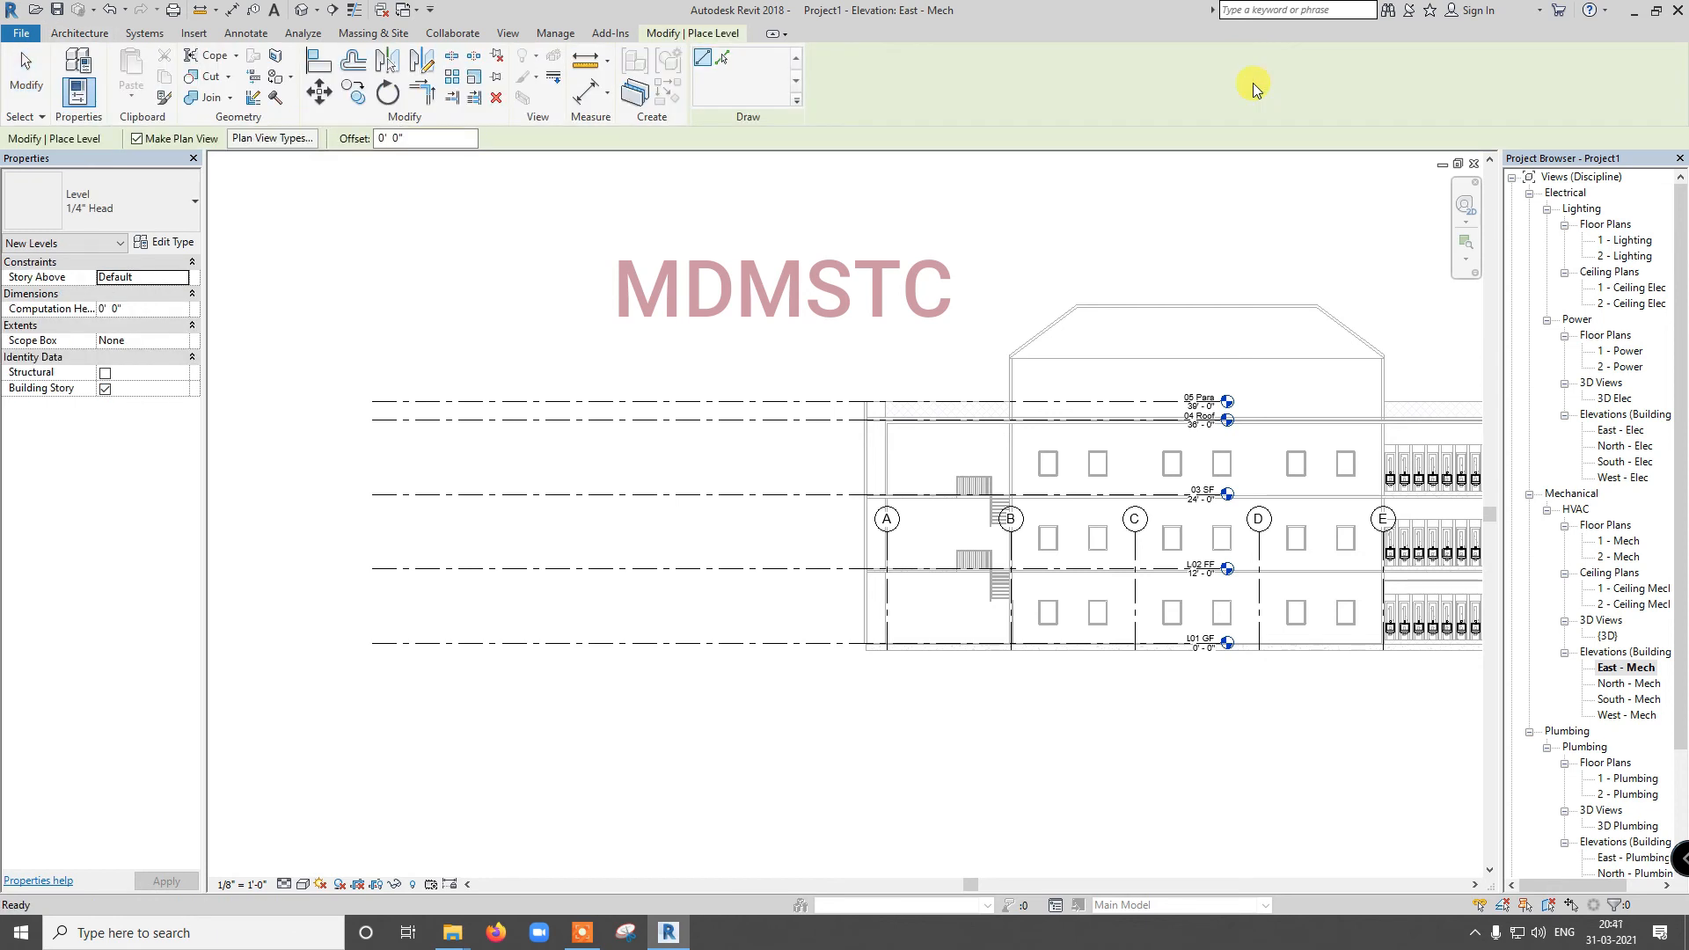
pyautogui.click(725, 62)
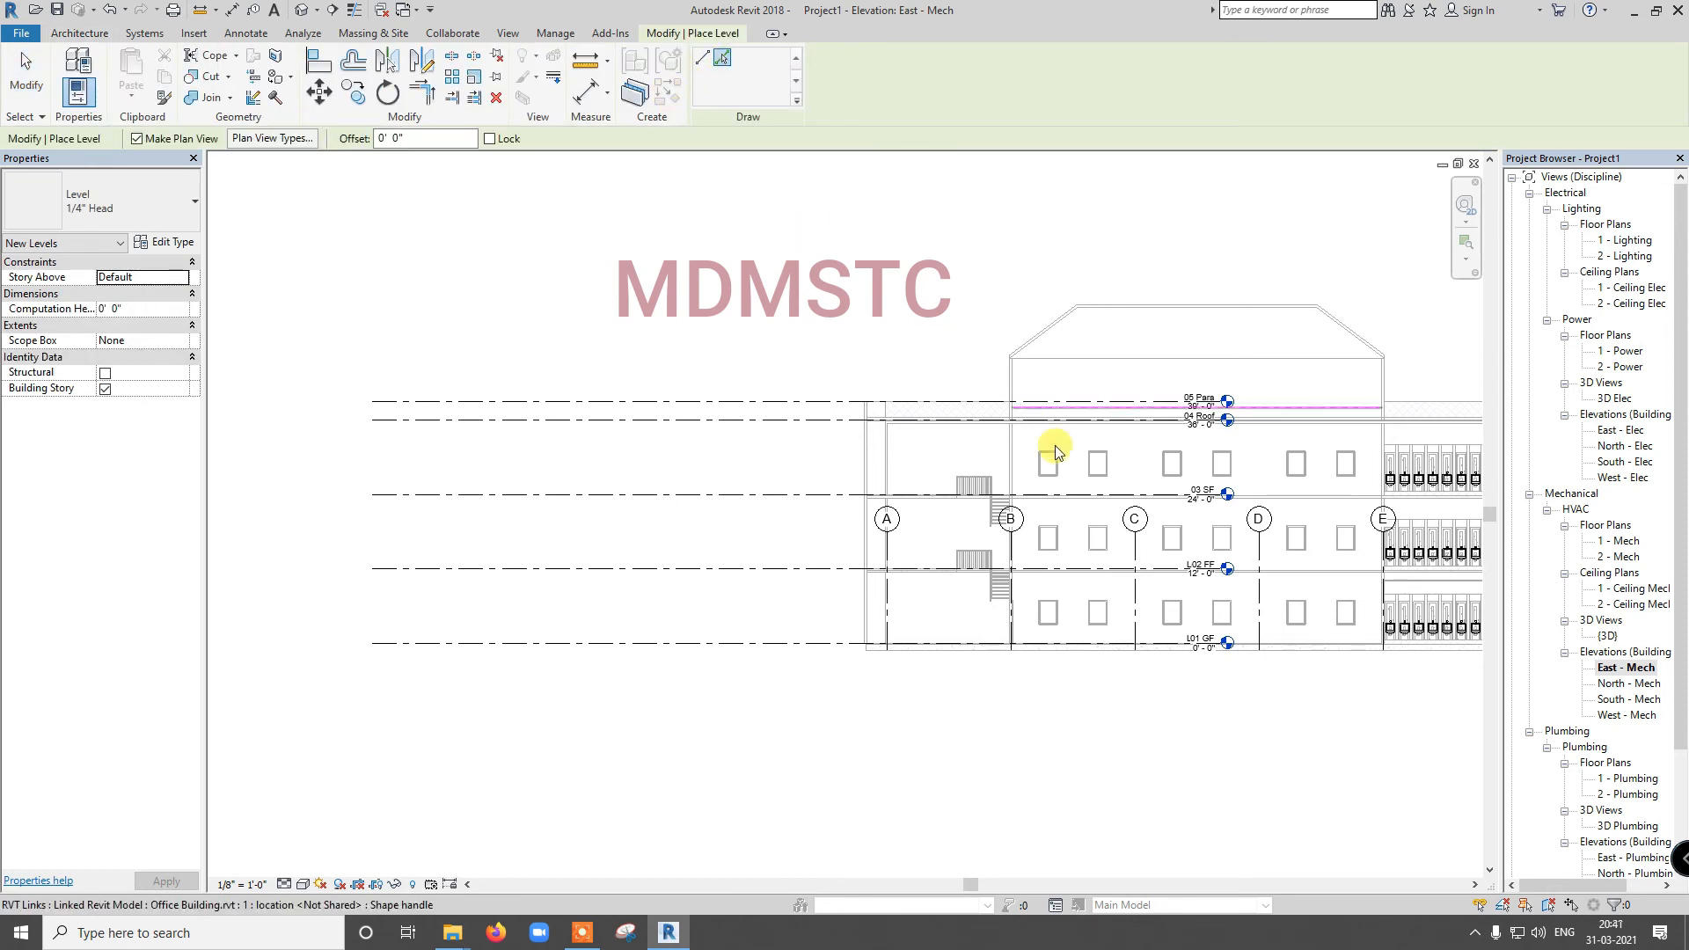
pyautogui.scroll(2, 1212, 566)
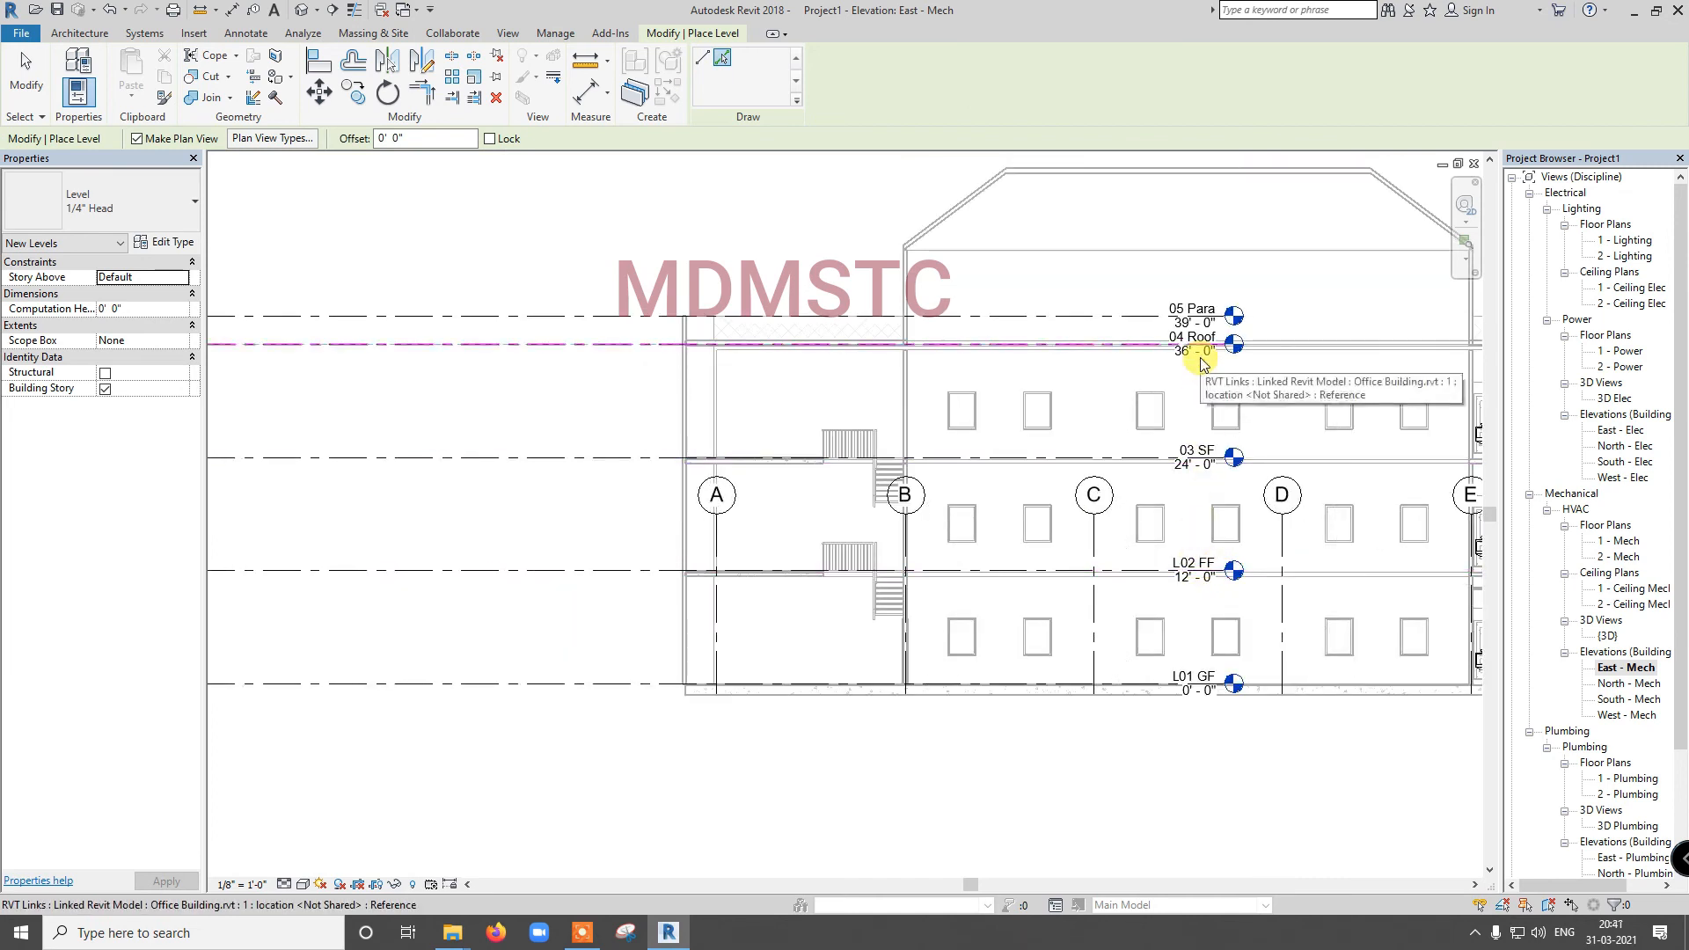
pyautogui.scroll(-2, 1204, 362)
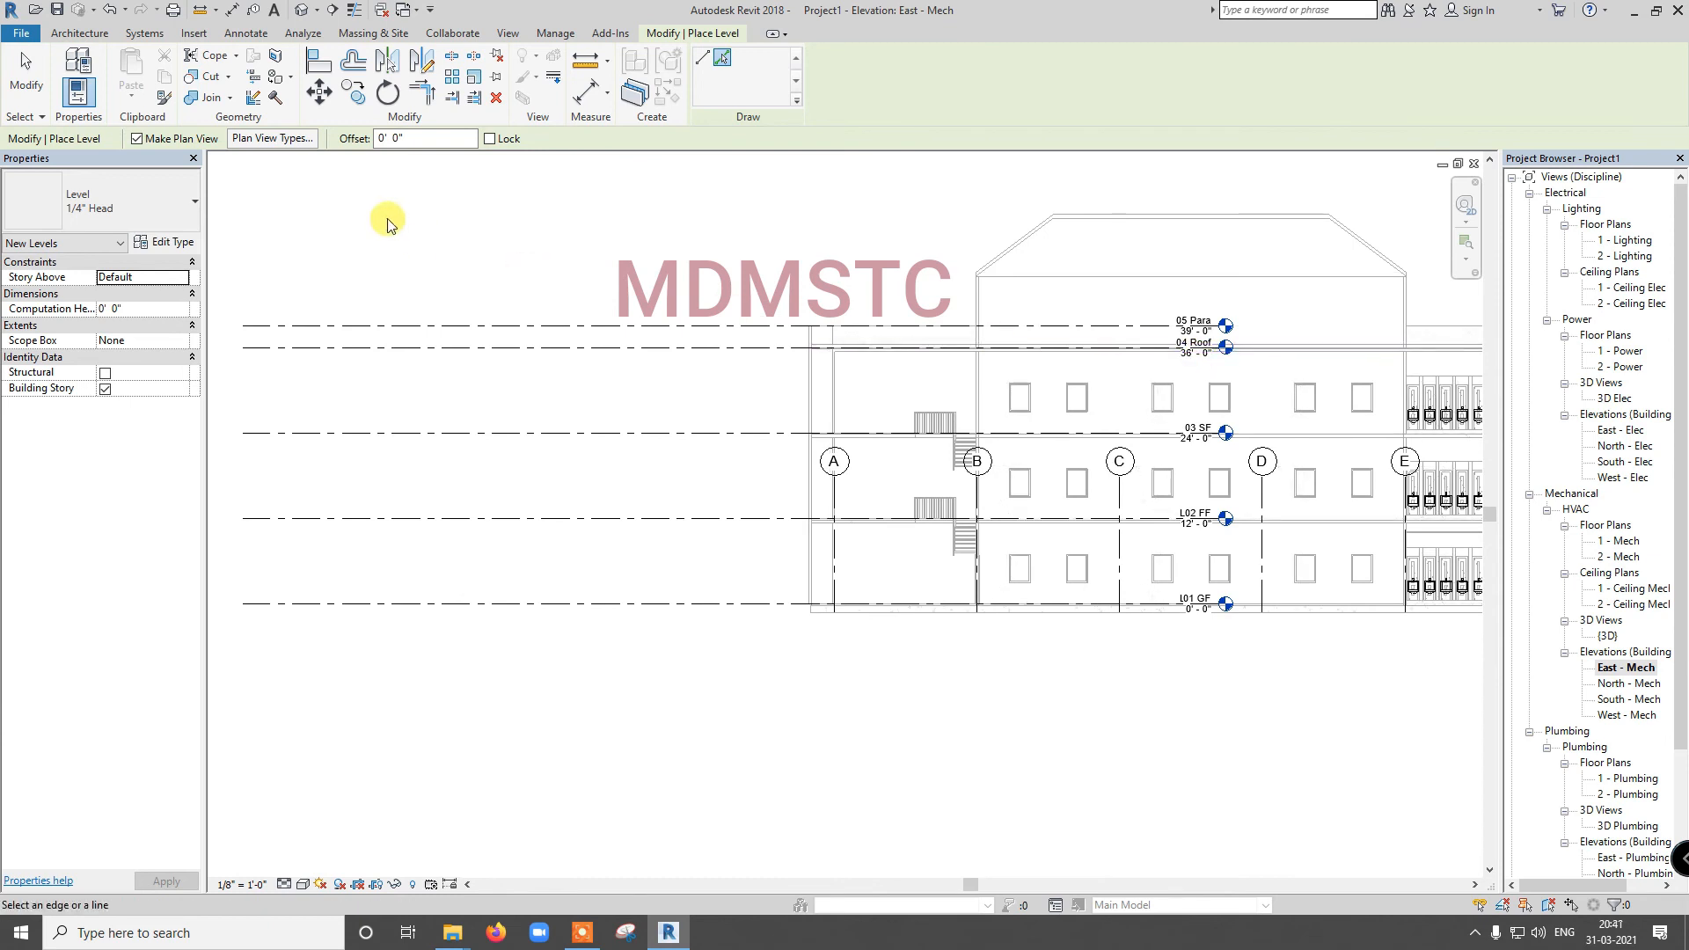
pyautogui.moveTo(412, 140); pyautogui.dragTo(343, 138)
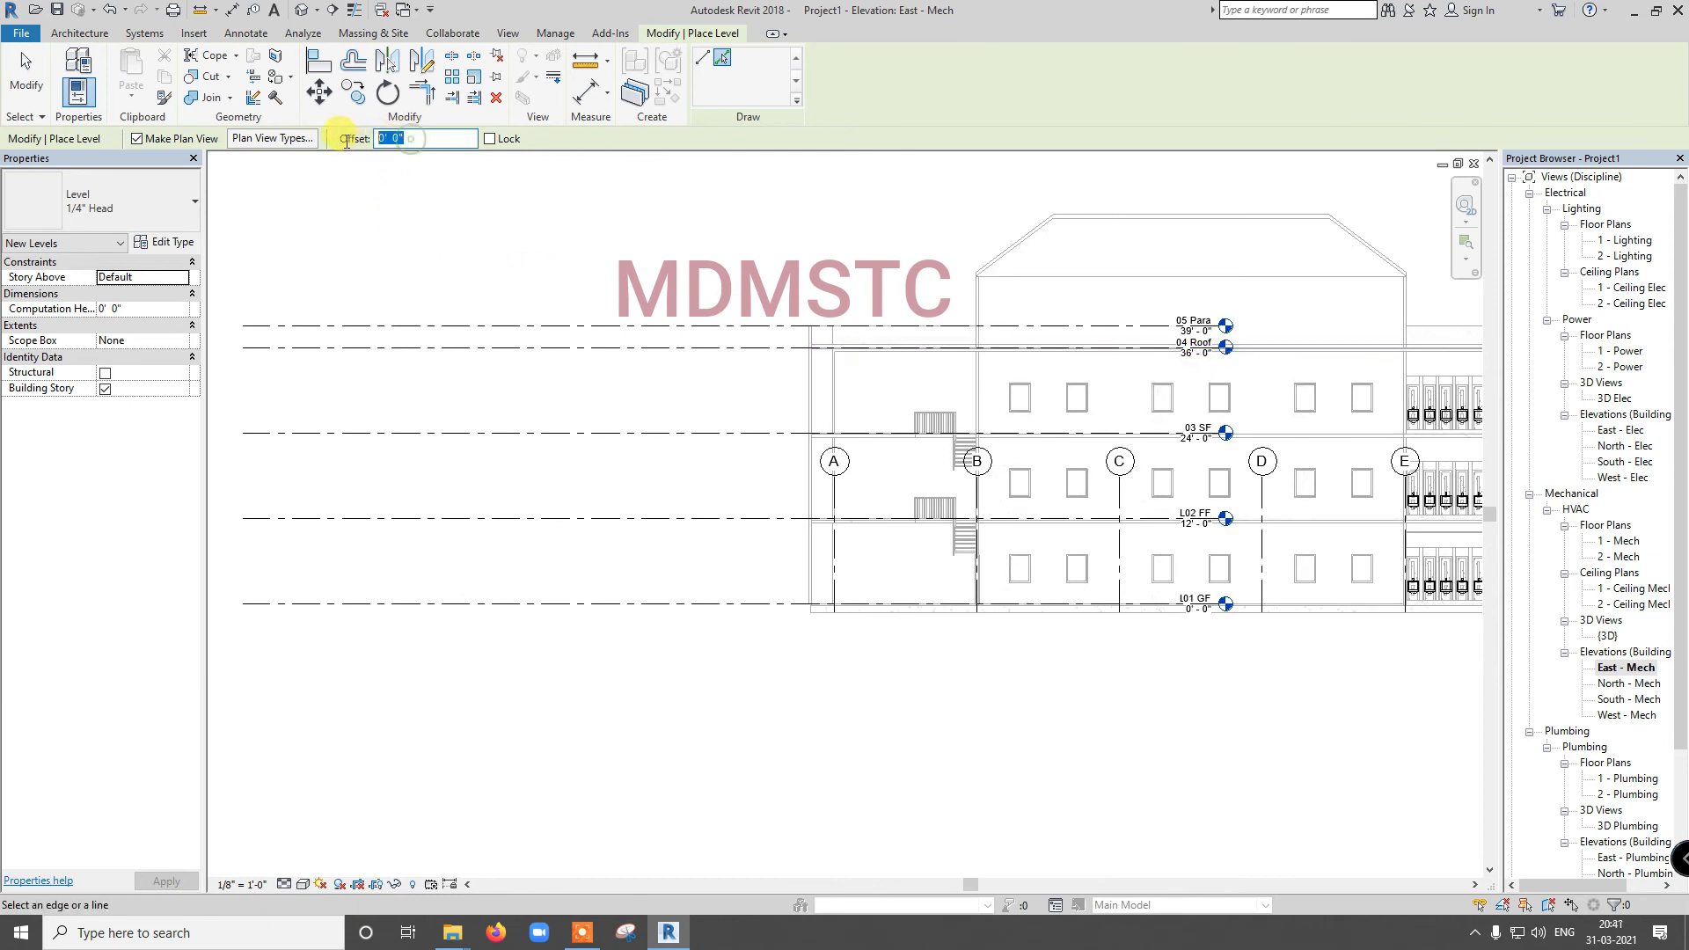
pyautogui.write('12')
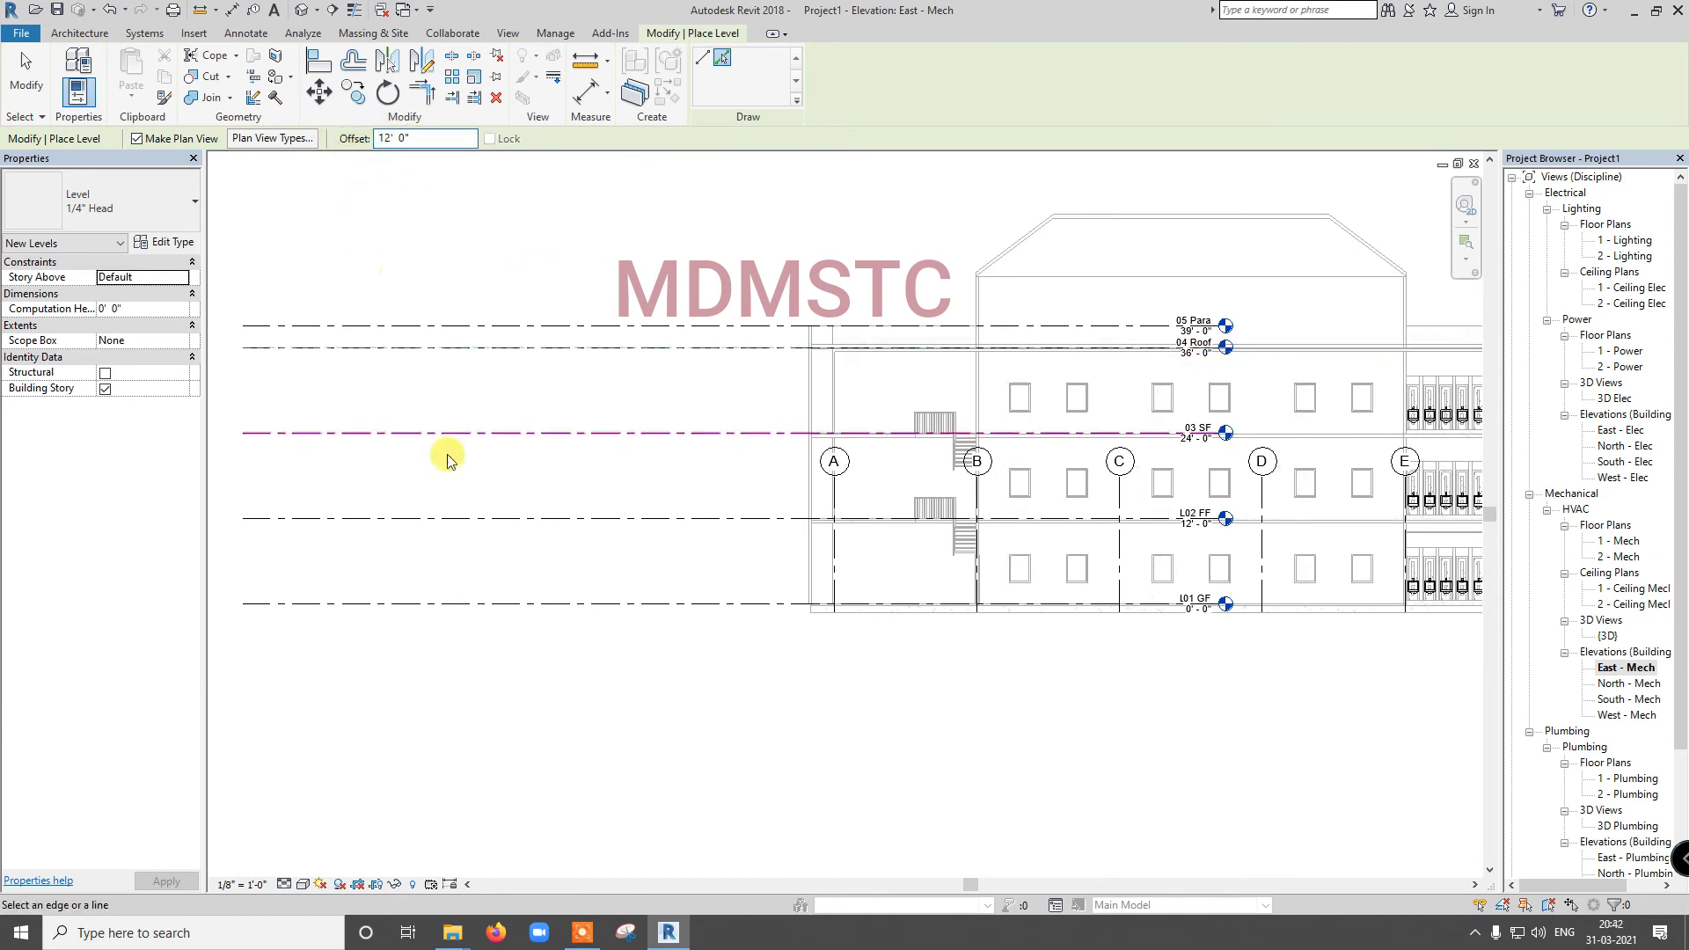
pyautogui.click(648, 521)
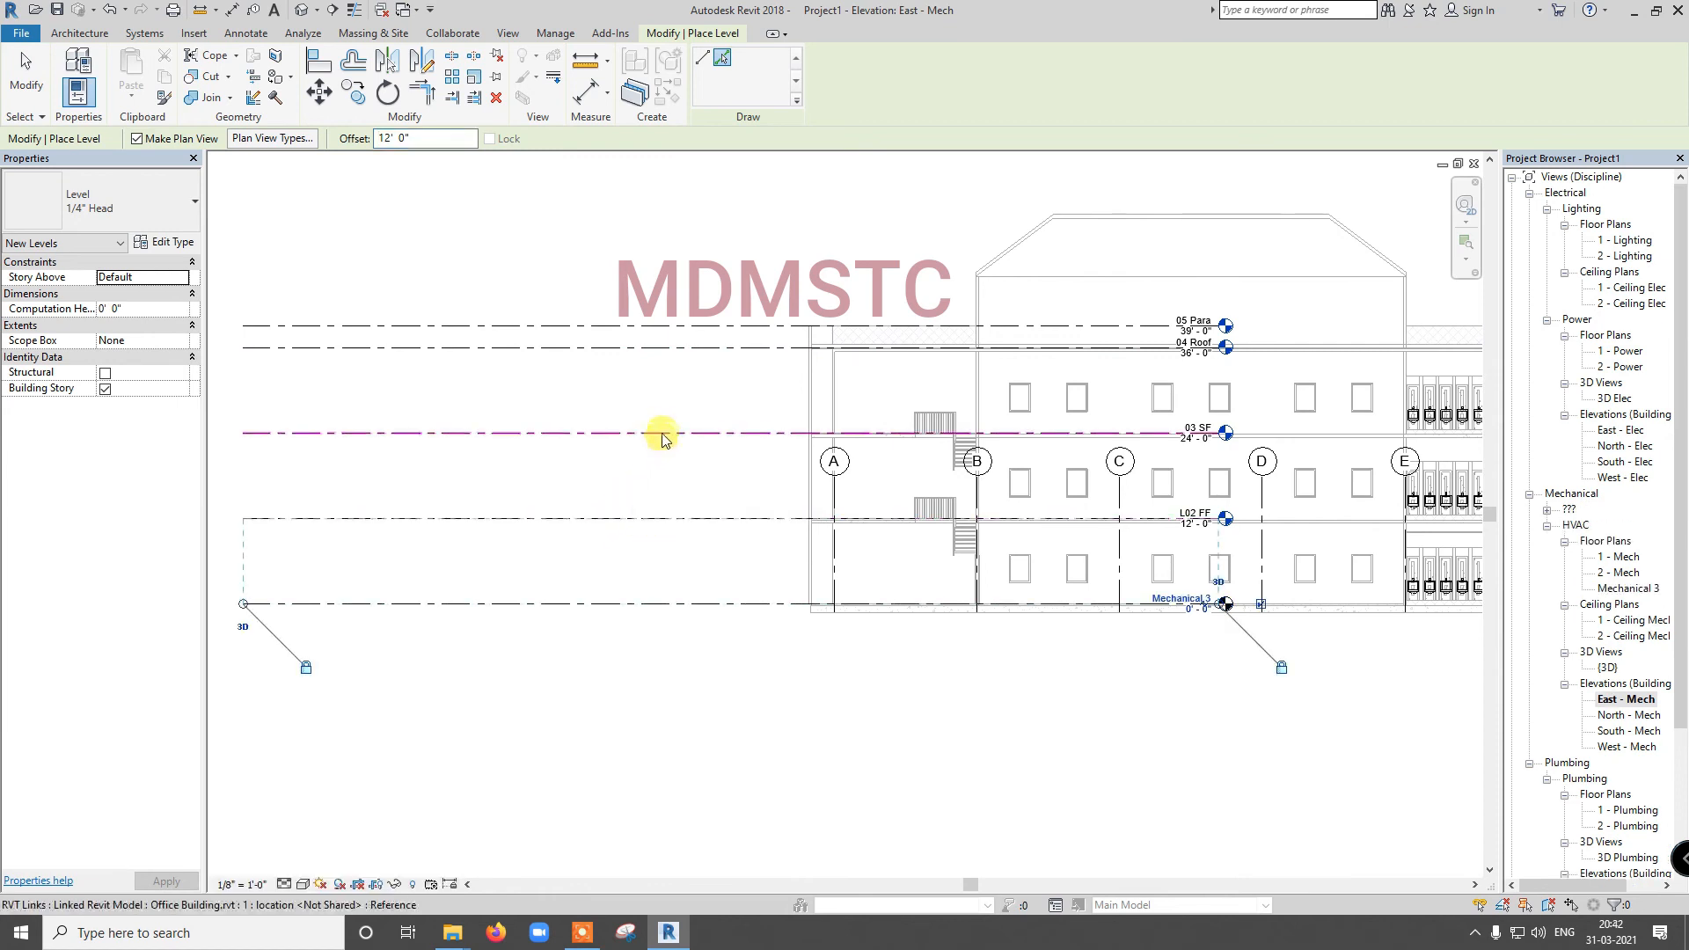
pyautogui.click(664, 434)
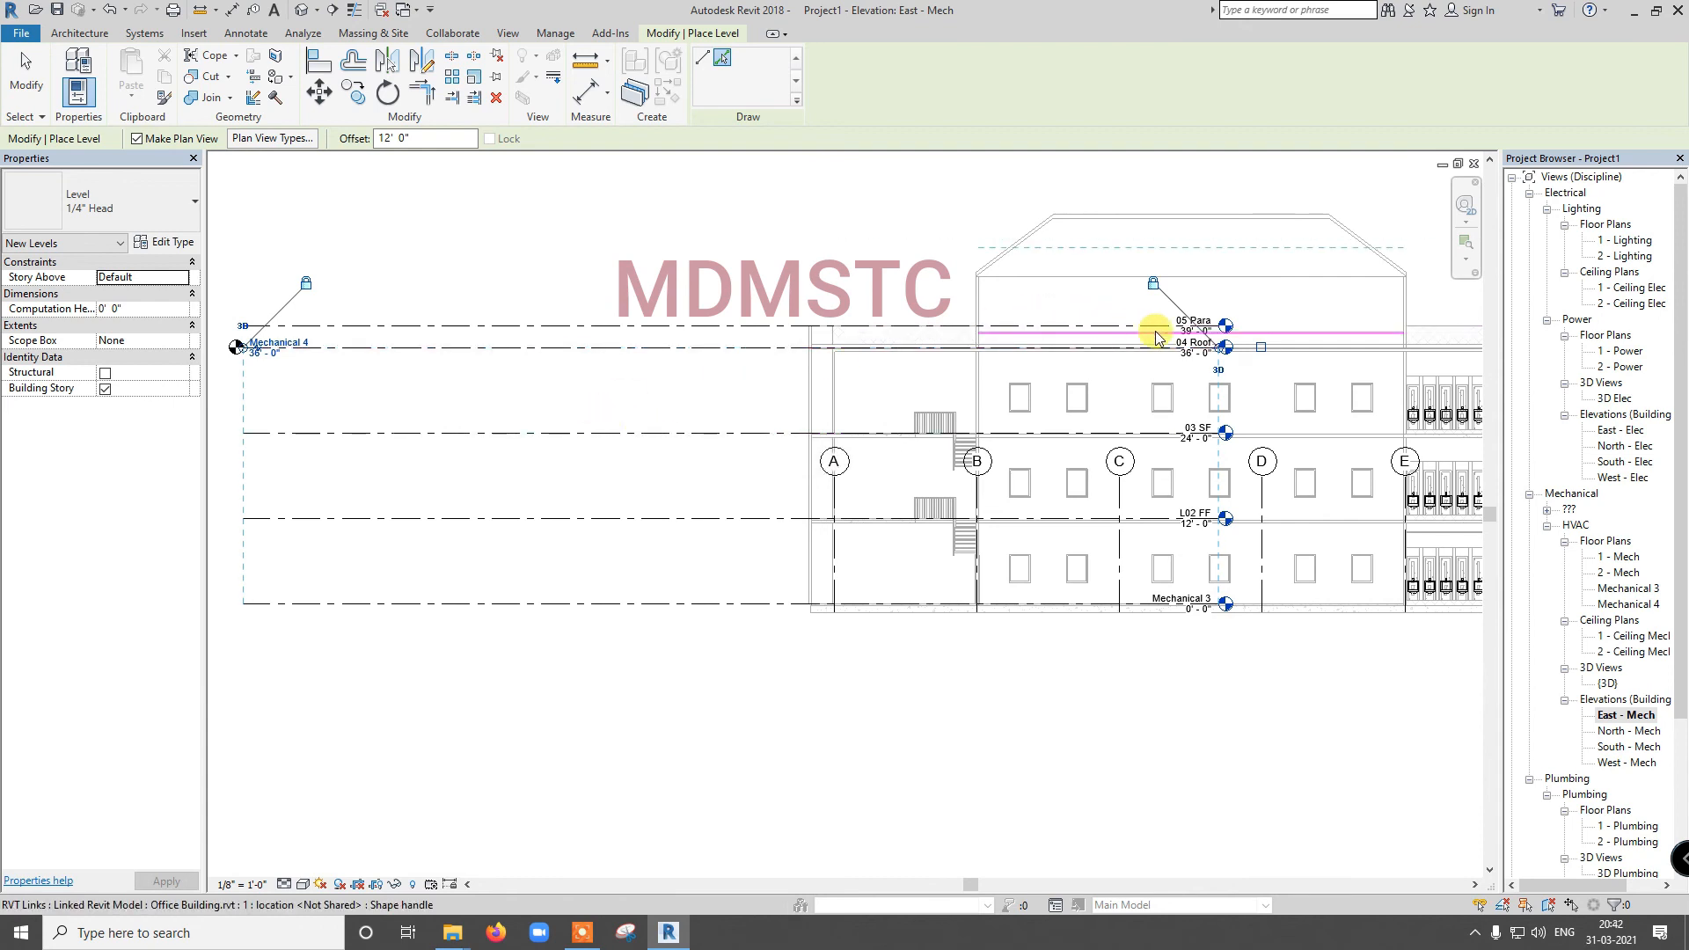
# Step: Create another level 3' above the 36' roof level from its picked line, and end level placement
pyautogui.click(424, 139)
pyautogui.write('3')
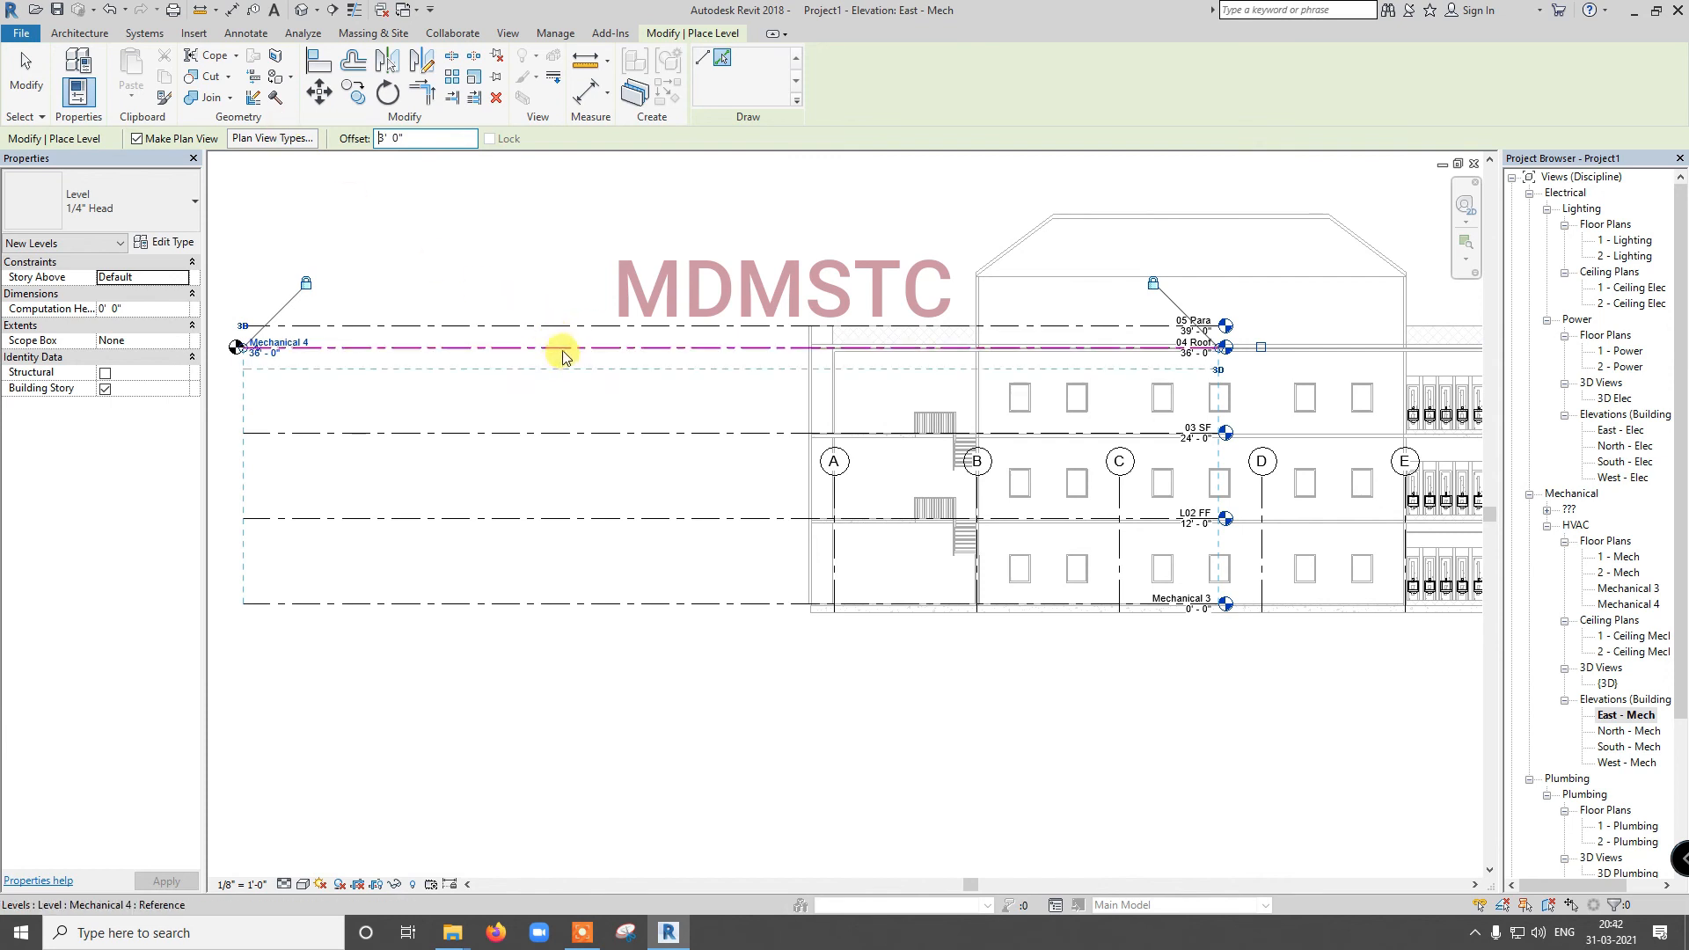
pyautogui.click(563, 350)
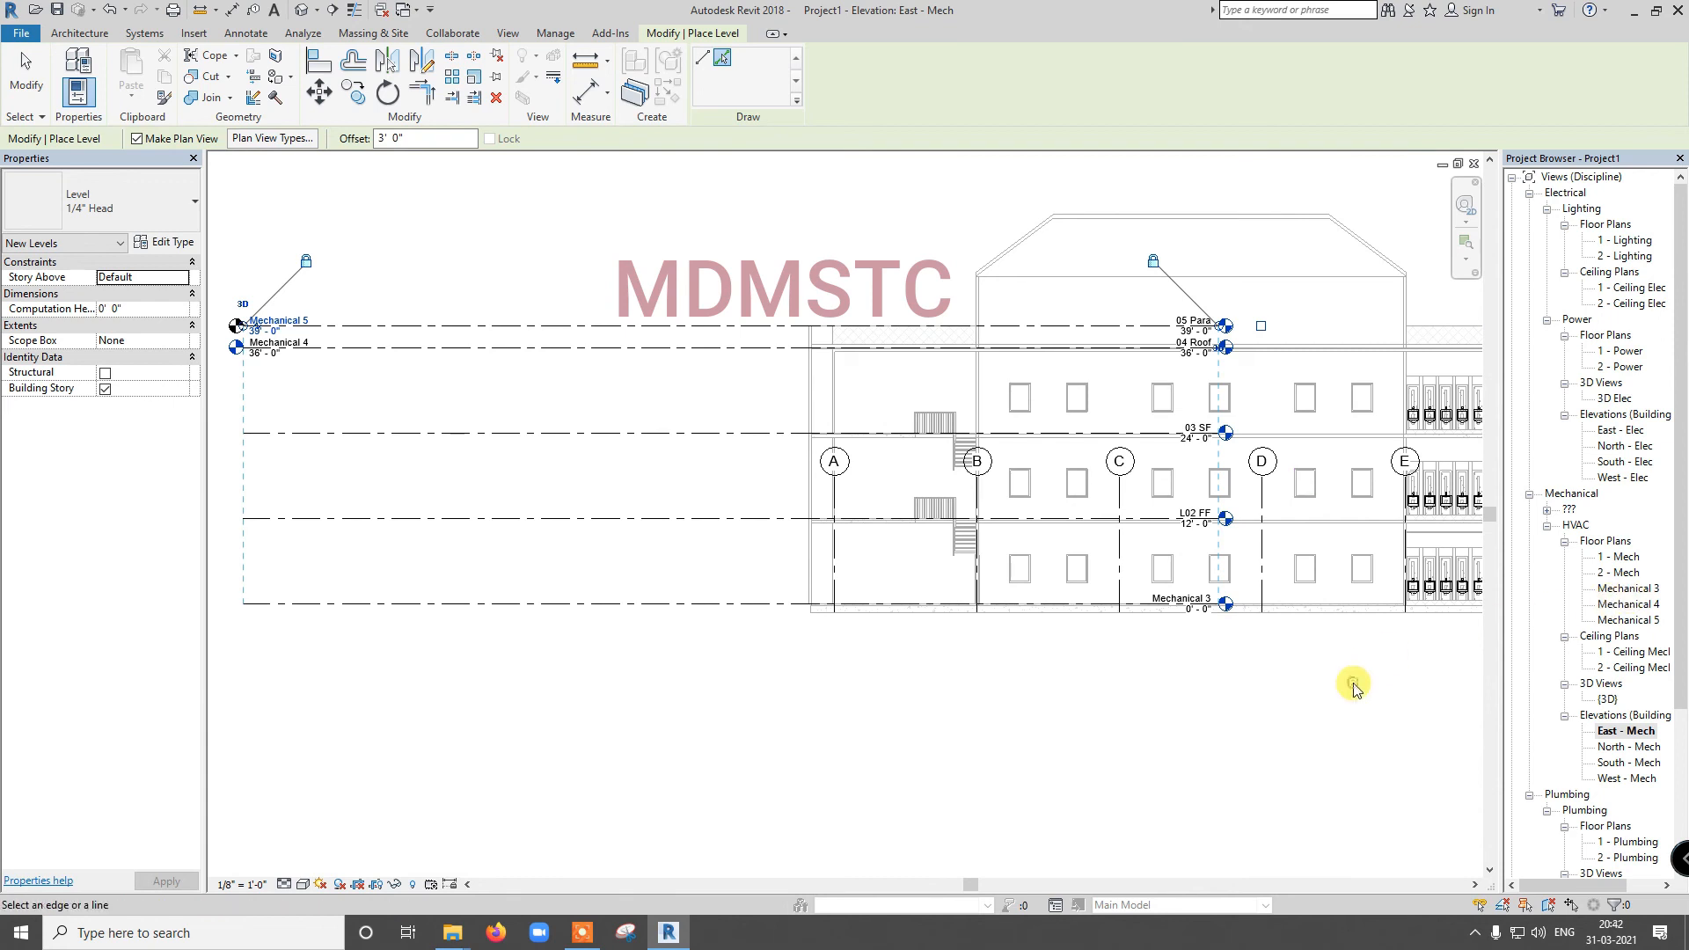
pyautogui.click(25, 75)
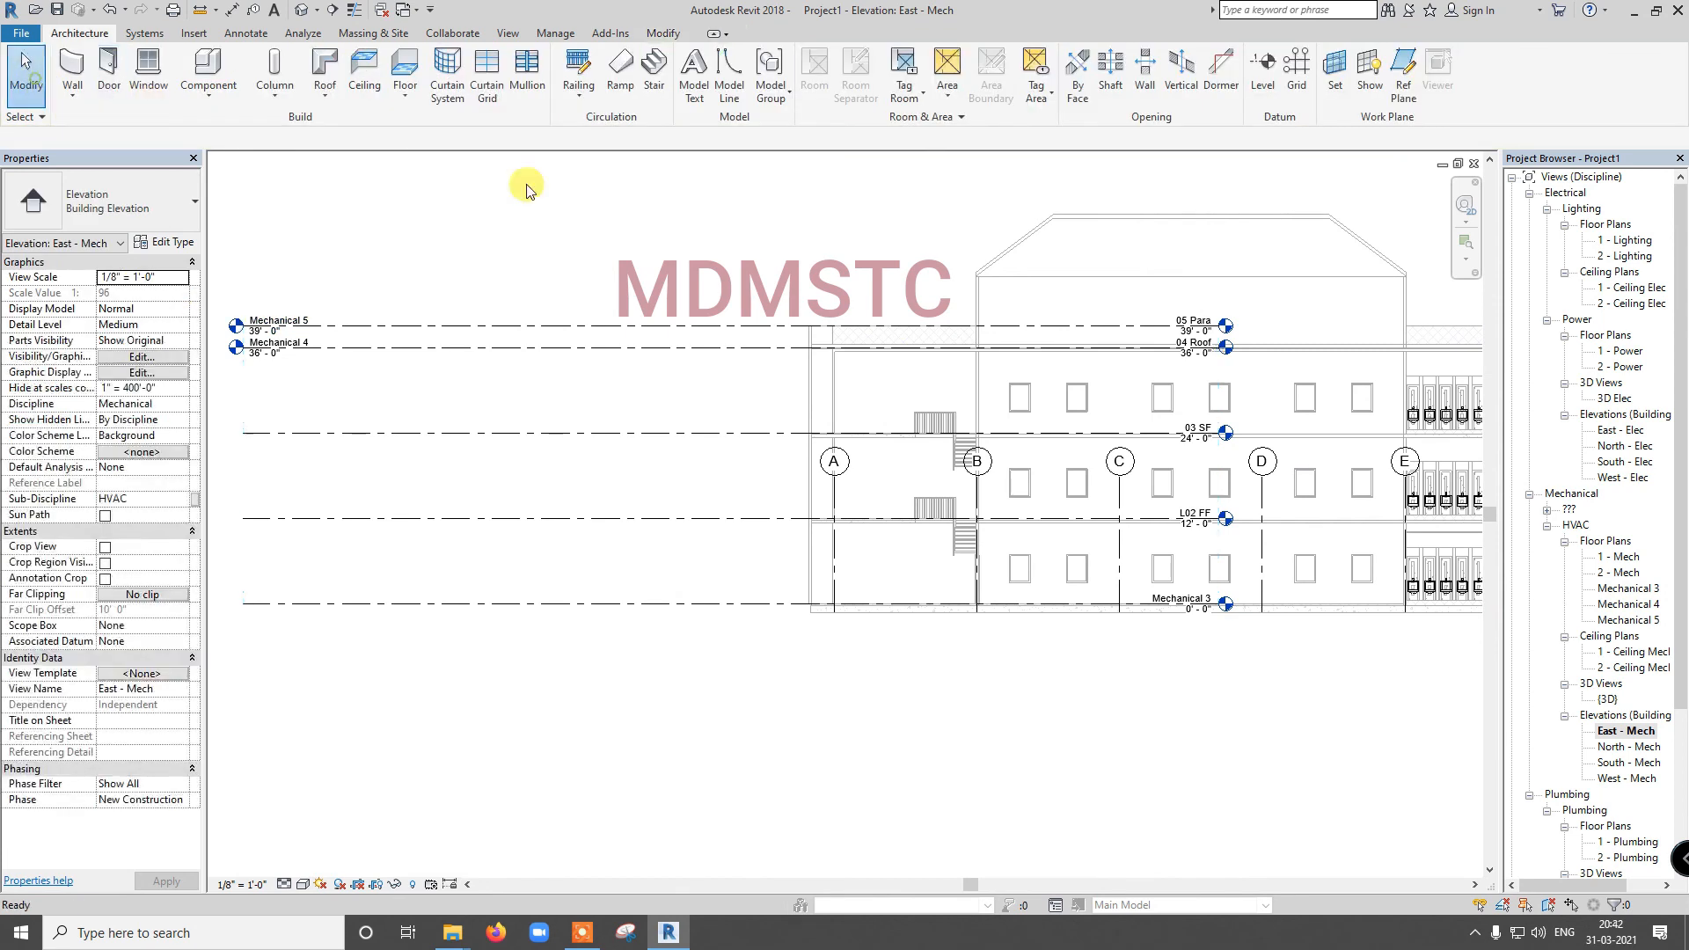
# Step: Select the Mechanical 3 floor plan, start a new floor plan with existing views allowed to be duplicated, check the available levels, and cancel
pyautogui.click(1623, 590)
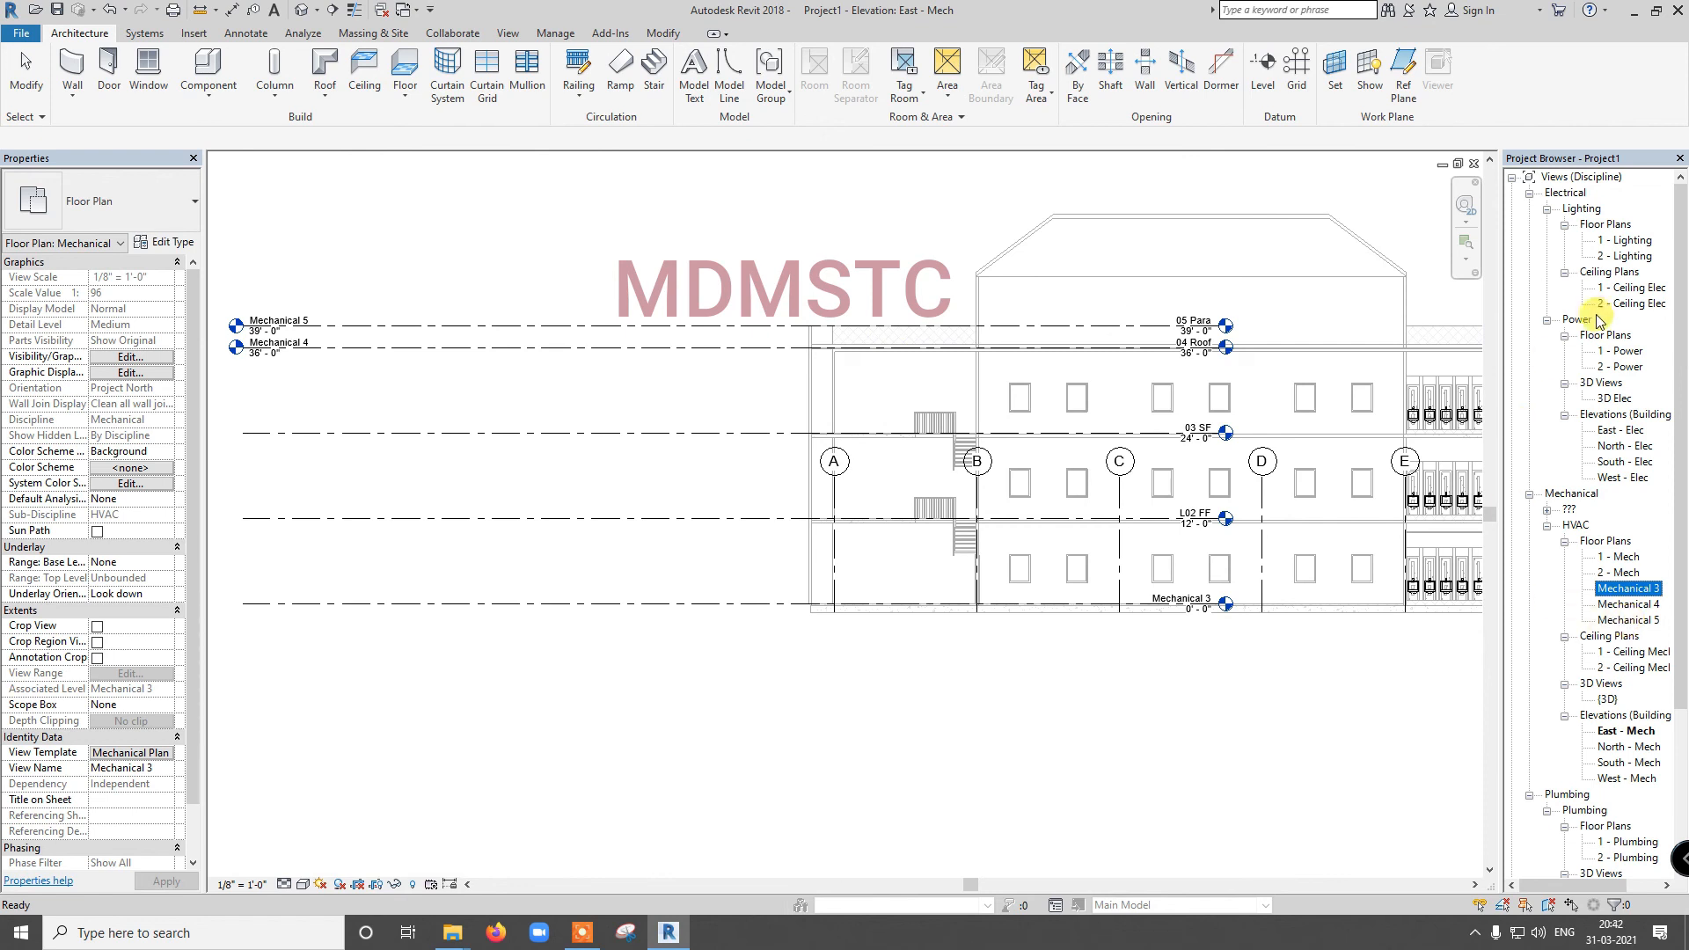
pyautogui.click(505, 35)
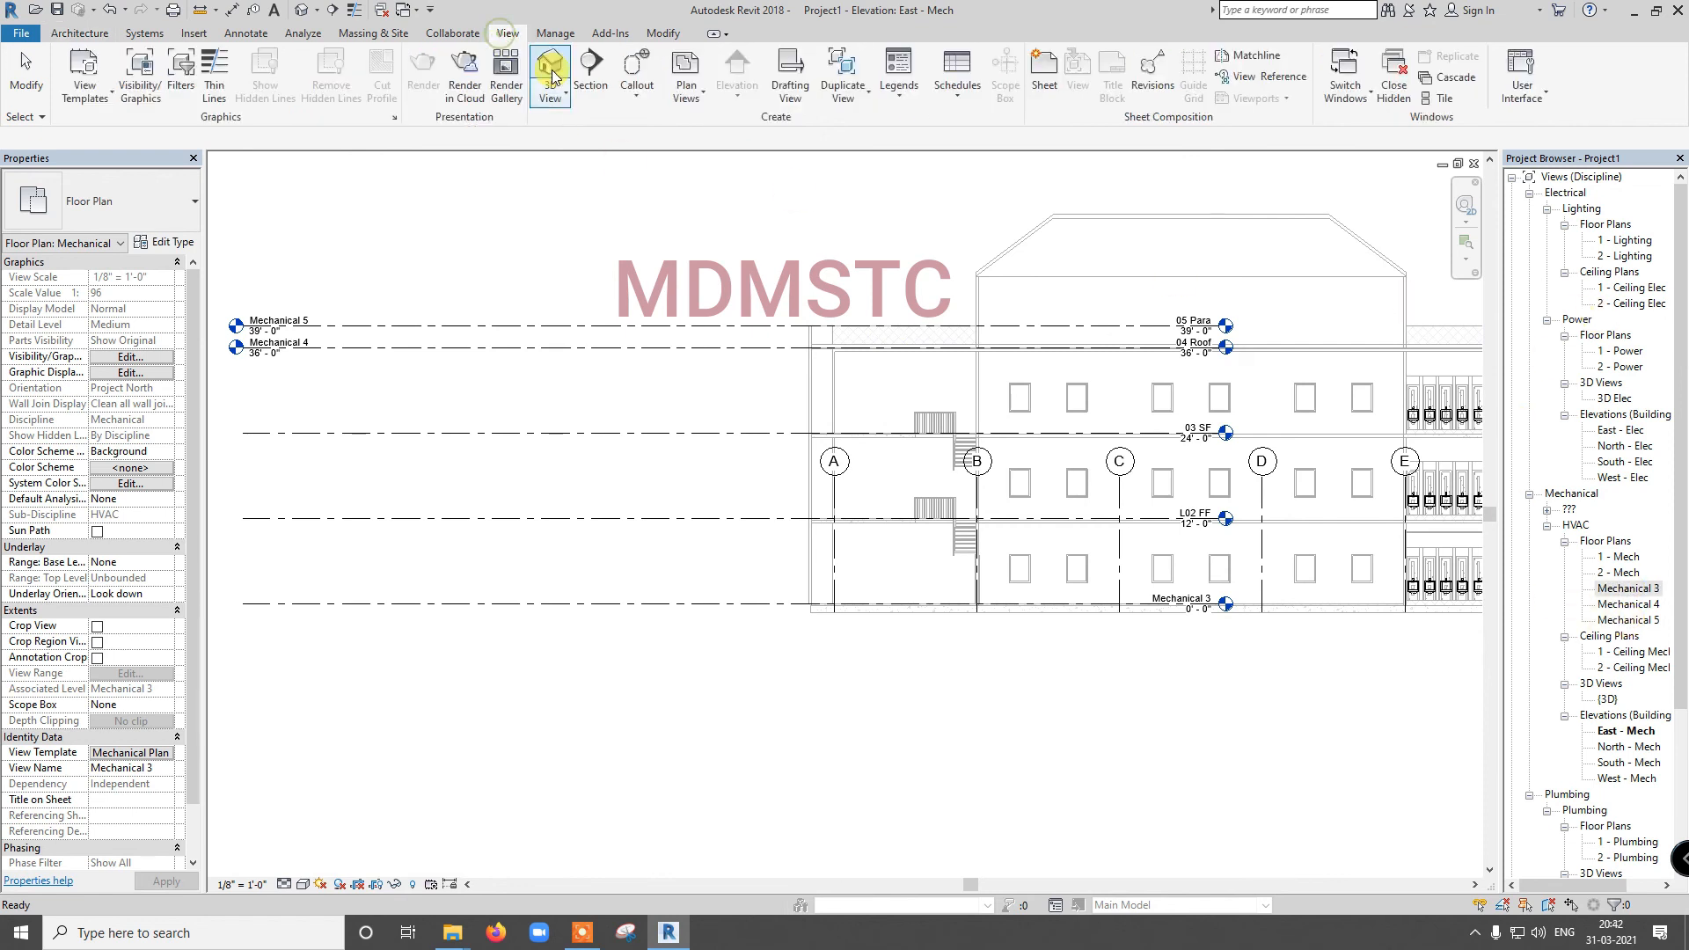
pyautogui.click(695, 97)
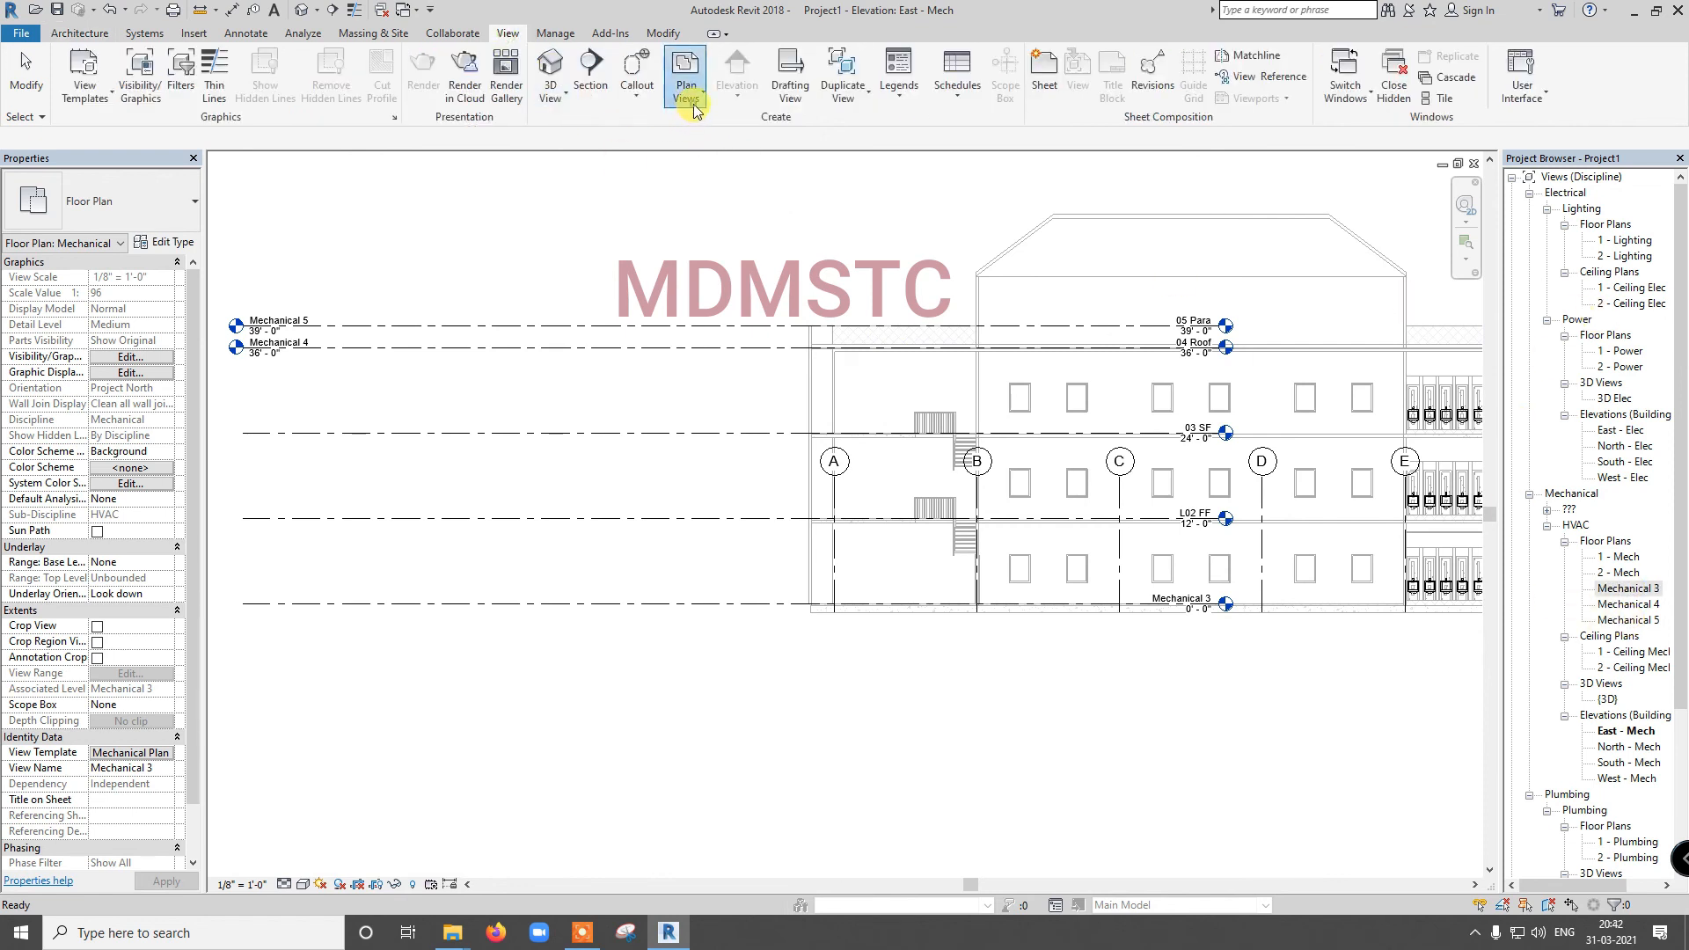
pyautogui.click(697, 136)
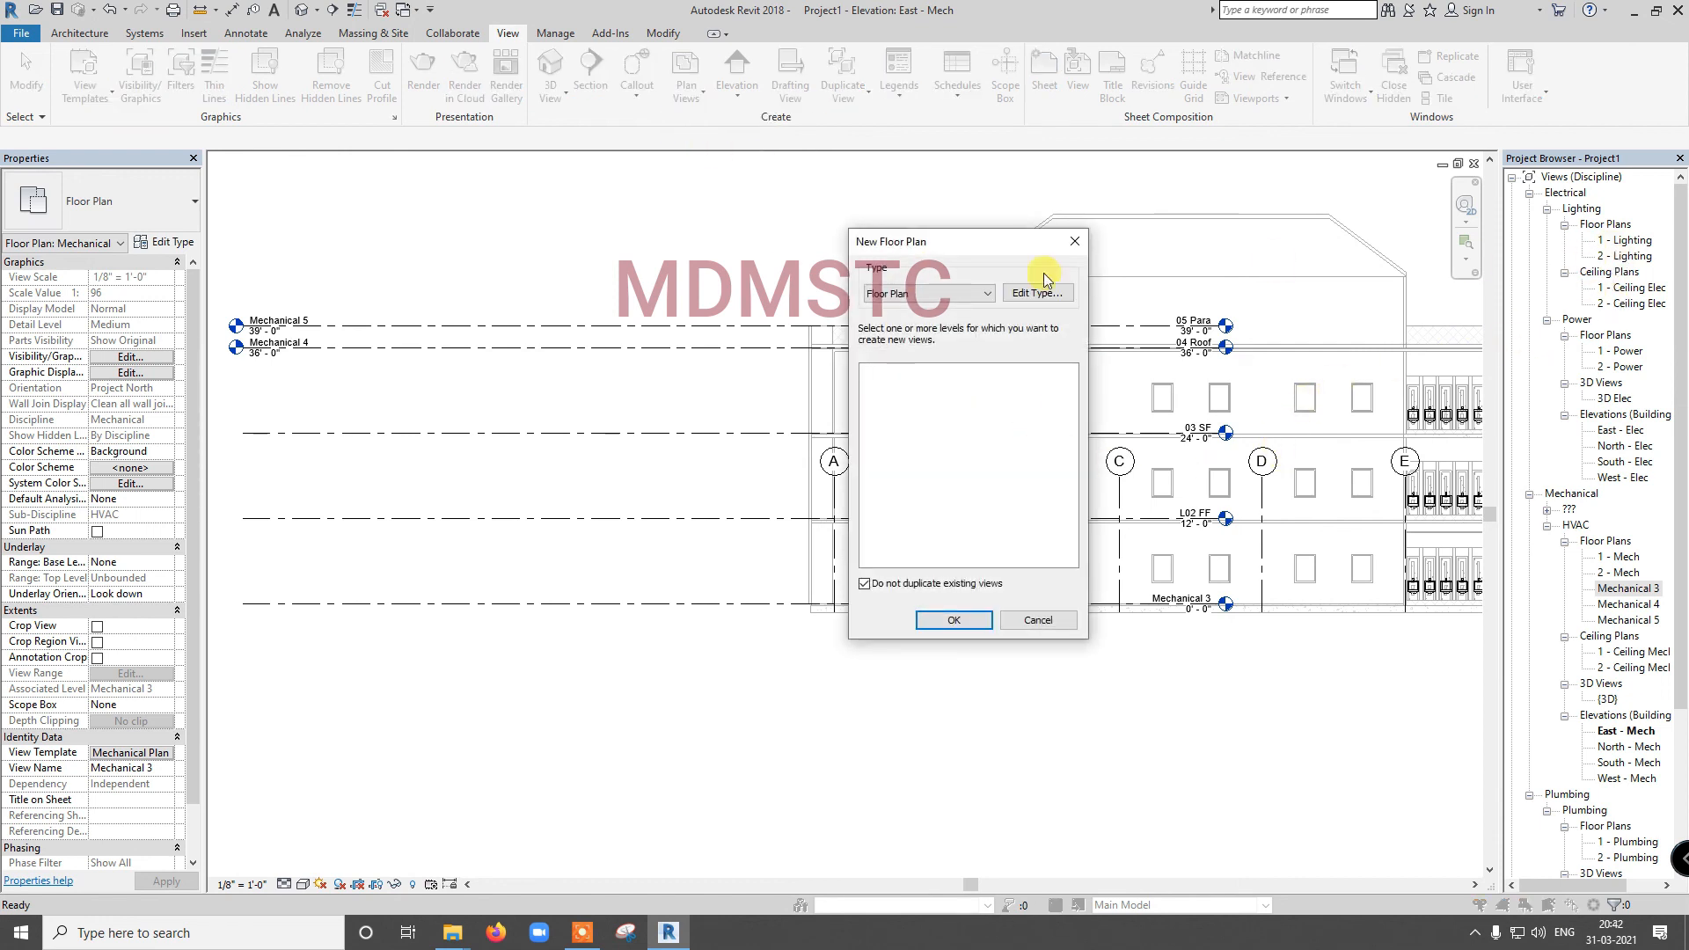
pyautogui.click(937, 586)
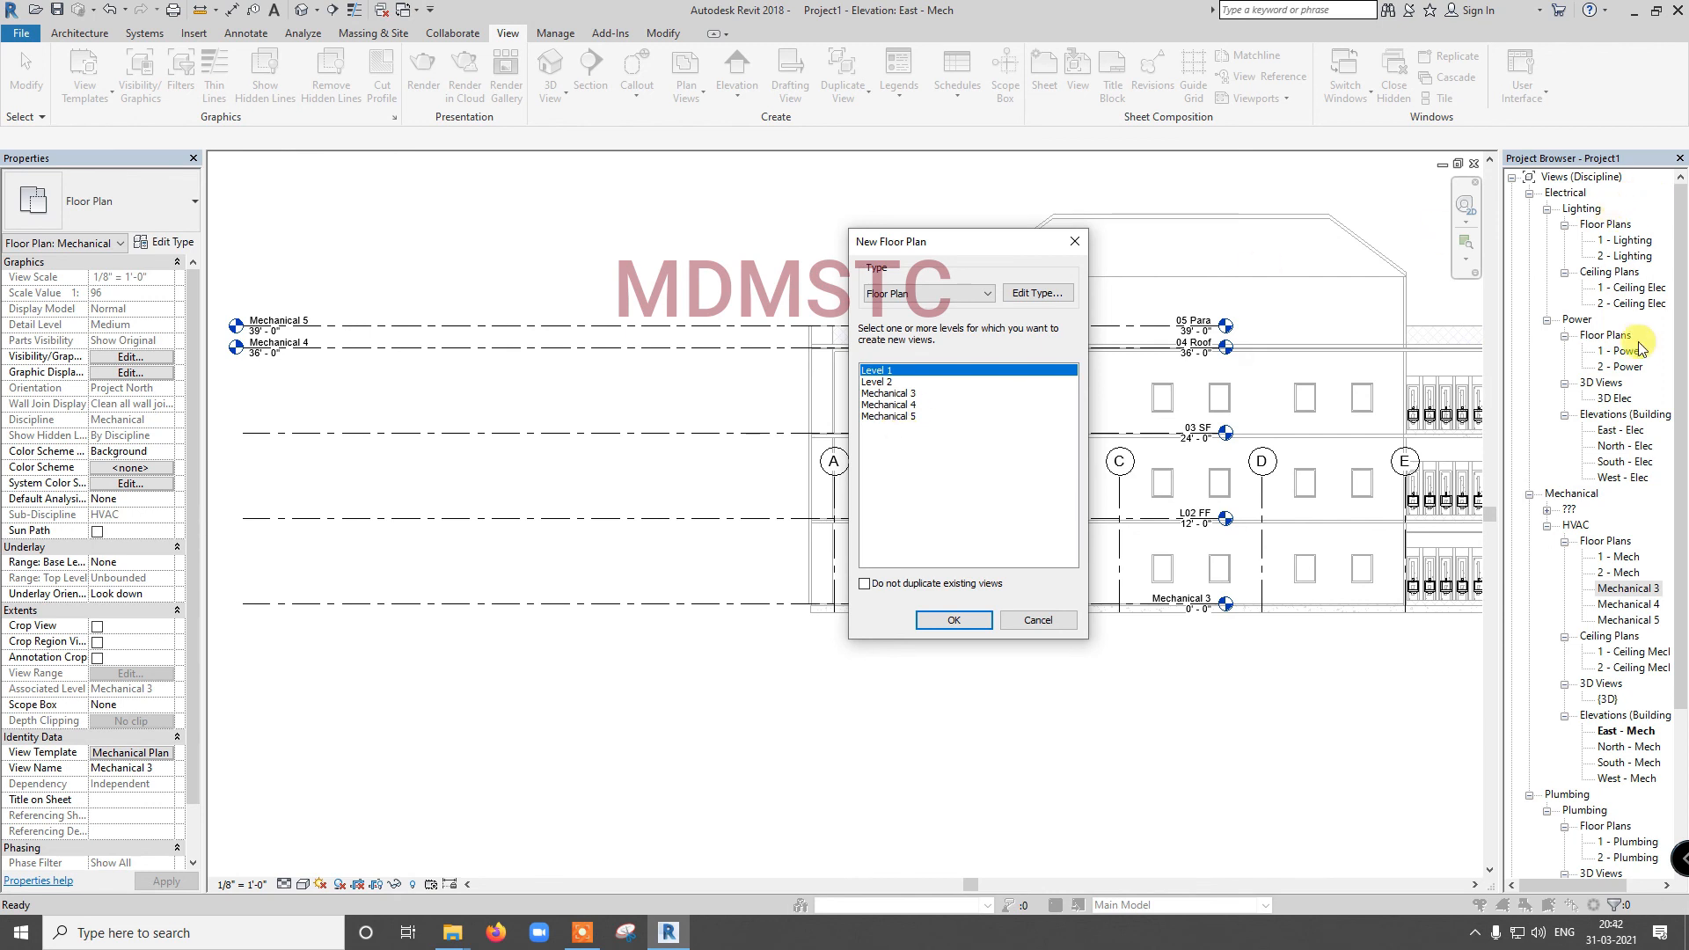
pyautogui.click(1040, 620)
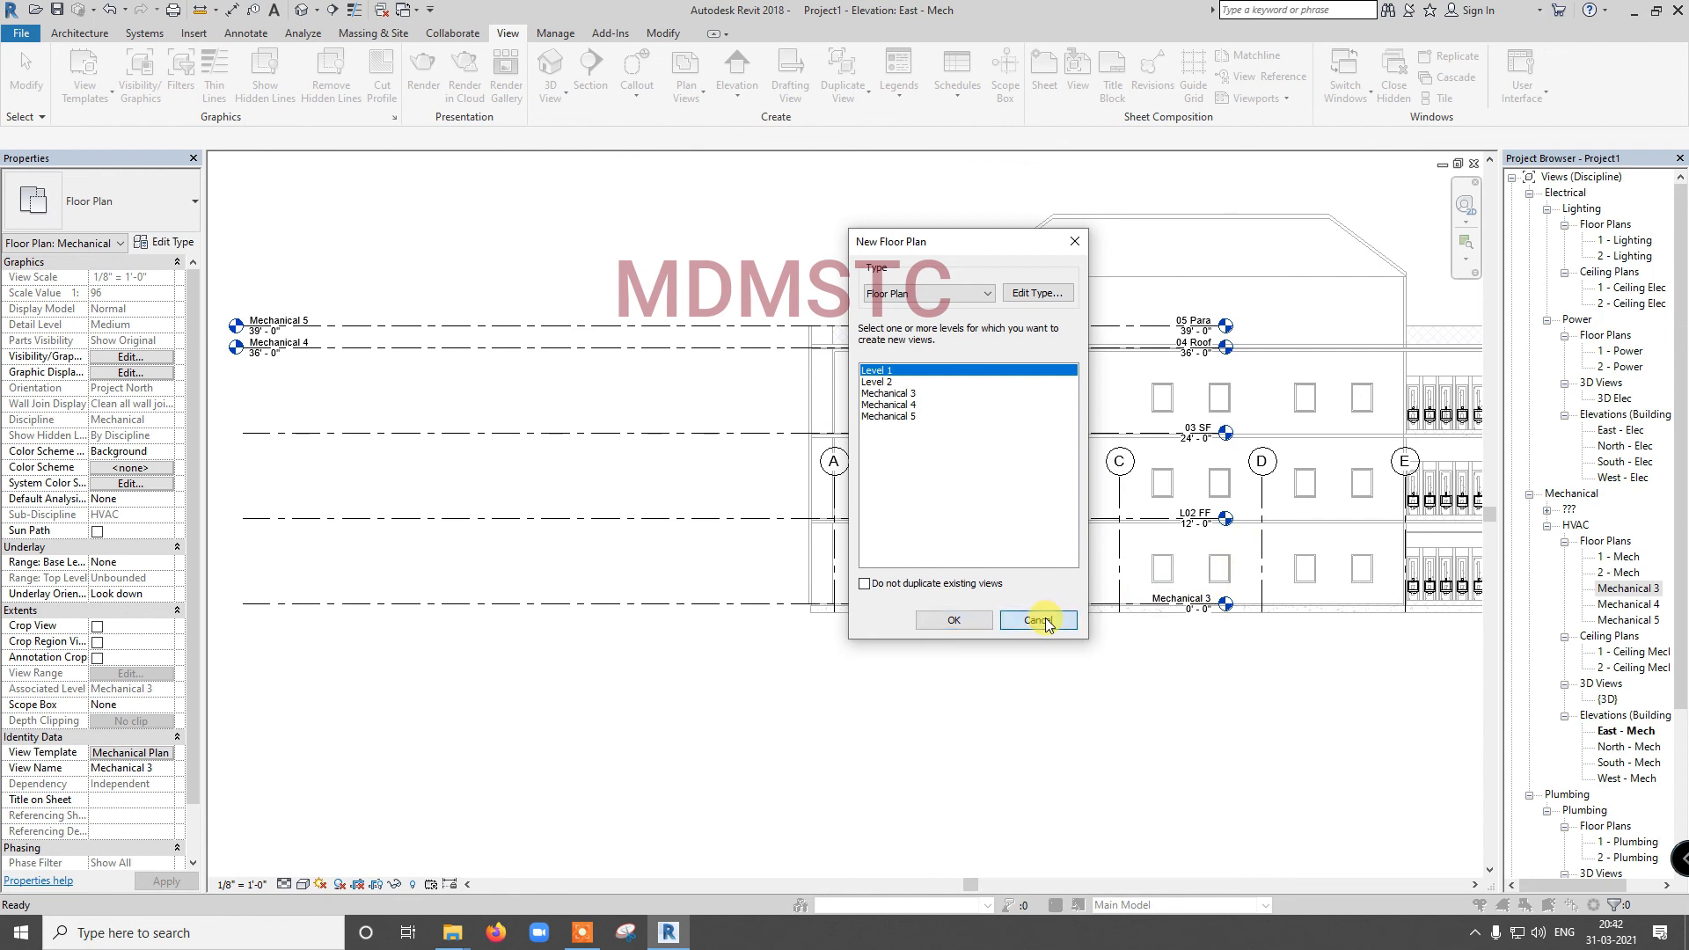